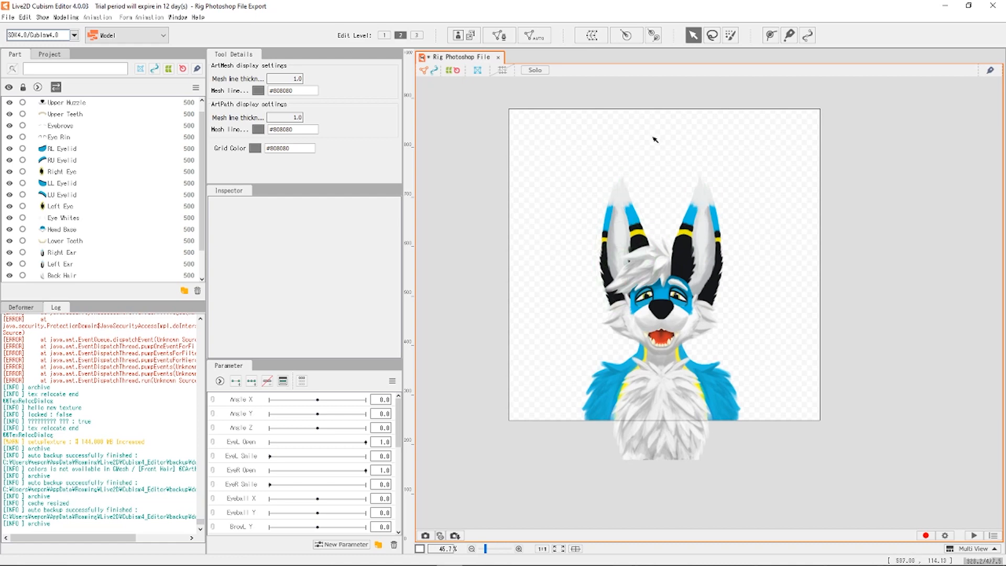
{"action": "scroll", "coordinate": [655, 140], "scroll_direction": "up", "scroll_amount": 2}
{"action": "scroll", "coordinate": [614, 206], "scroll_direction": "down", "scroll_amount": 2}
{"action": "scroll", "coordinate": [581, 257], "scroll_direction": "up", "scroll_amount": 1}
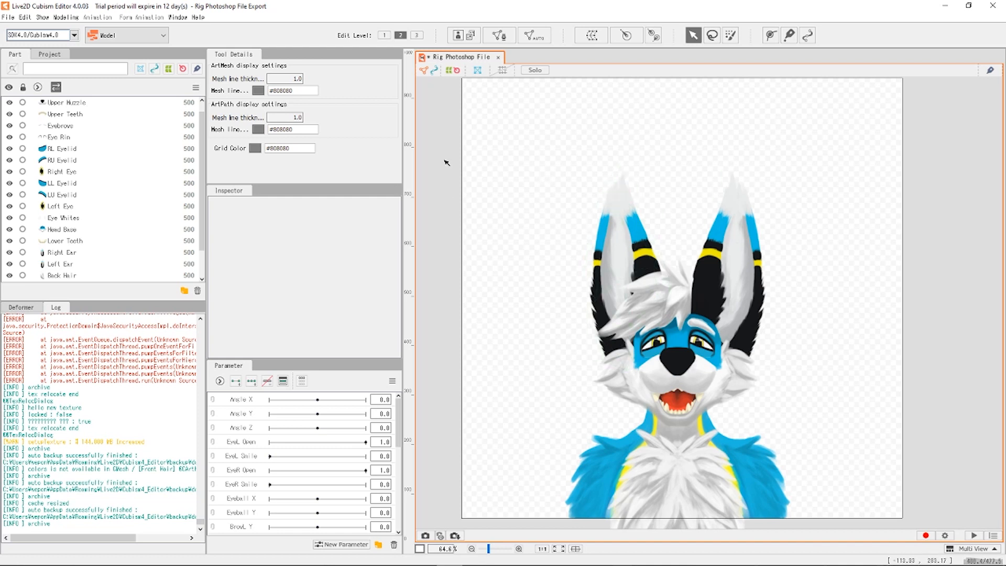
{"action": "scroll", "coordinate": [622, 176], "scroll_direction": "down", "scroll_amount": 1}
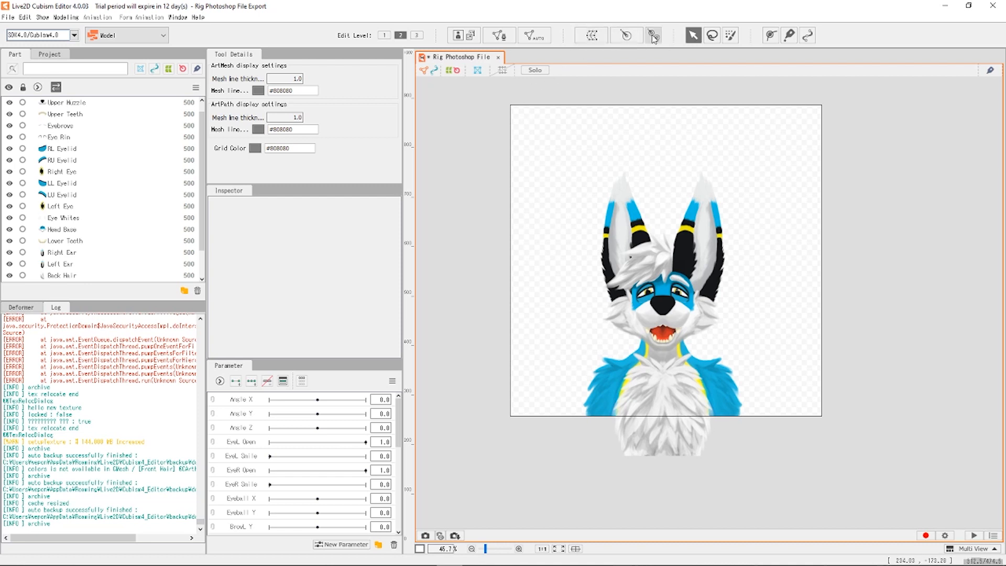
{"action": "left_click", "coordinate": [596, 38]}
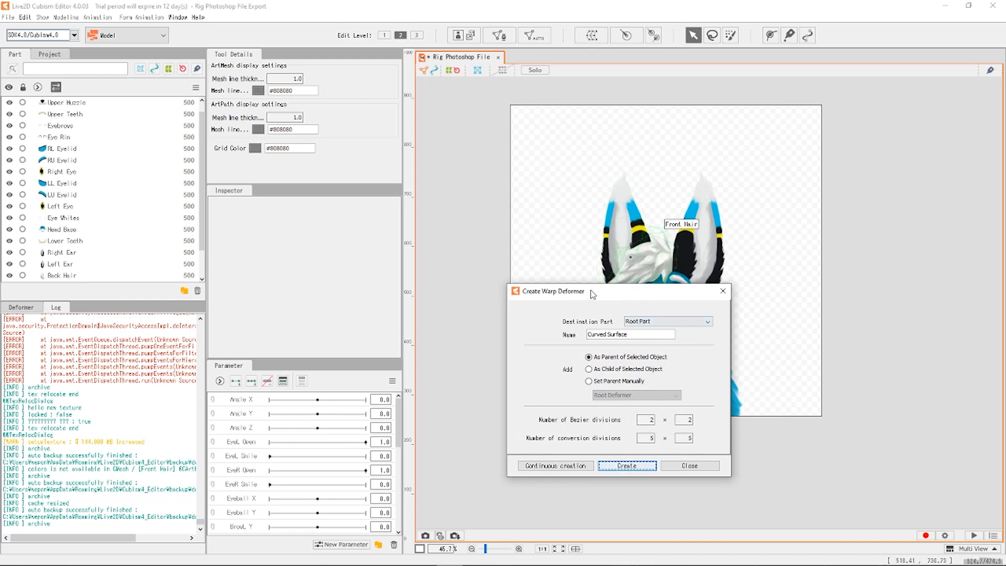
{"action": "left_click_drag", "start_coordinate": [590, 290], "coordinate": [513, 142]}
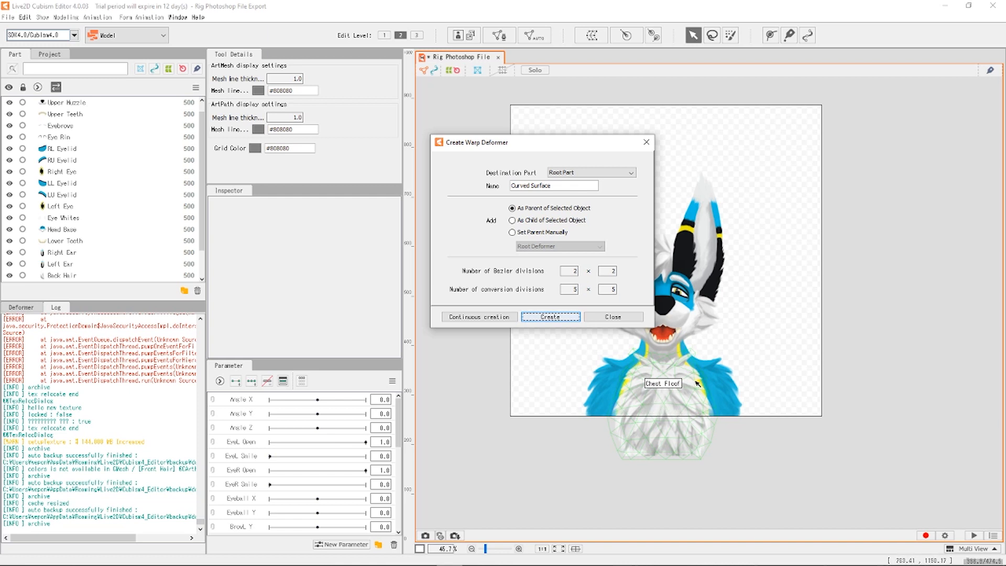
{"action": "left_click", "coordinate": [611, 318]}
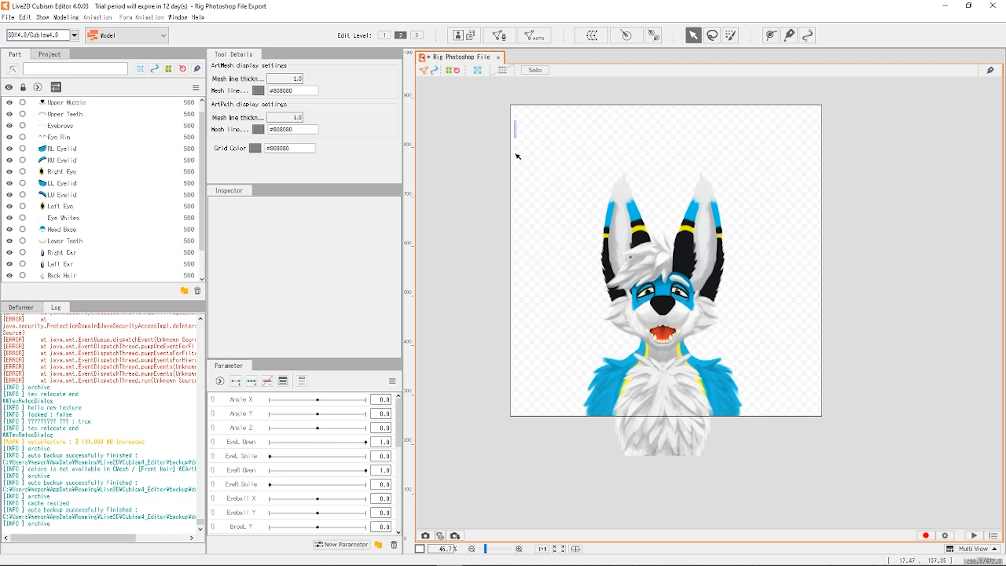
Create a warp deformer named Full Body as parent of all the character's meshes, with 2 × 2 Bezier and 5 × 5 conversion divisions.
{"action": "left_click_drag", "start_coordinate": [517, 156], "coordinate": [849, 522]}
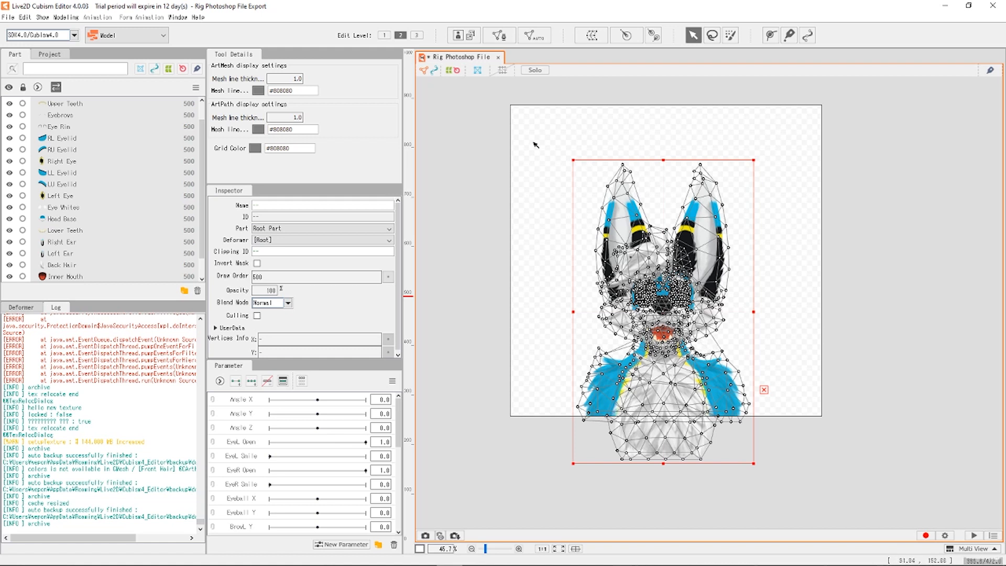
{"action": "left_click", "coordinate": [591, 35]}
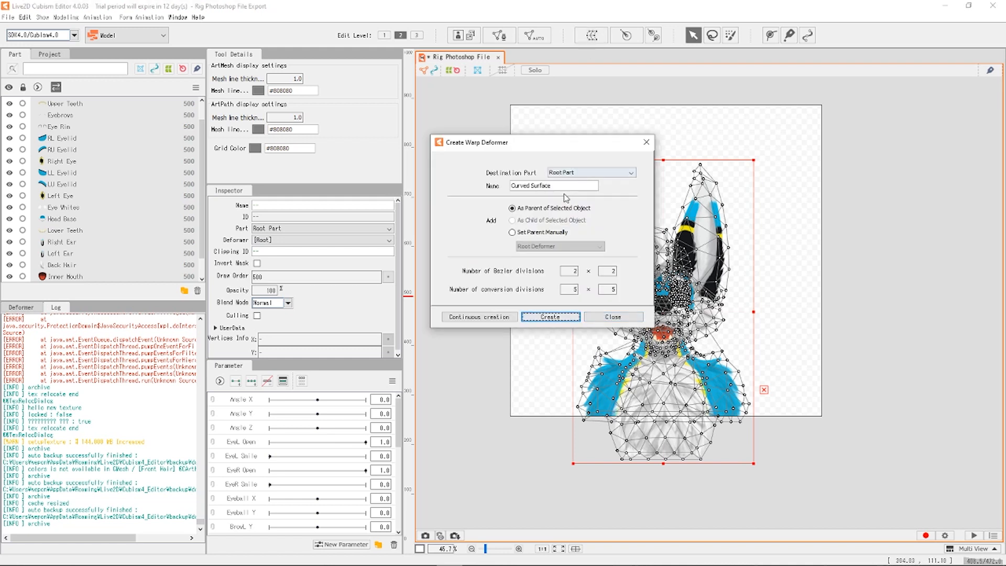
{"action": "left_click_drag", "start_coordinate": [572, 186], "coordinate": [448, 183]}
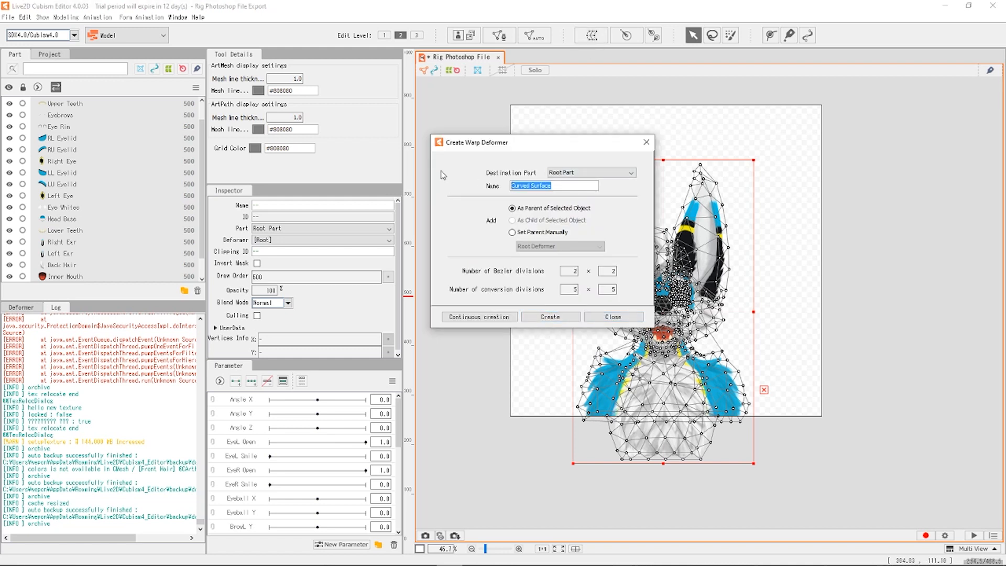
{"action": "type", "text": "Body"}
{"action": "left_click", "coordinate": [551, 318]}
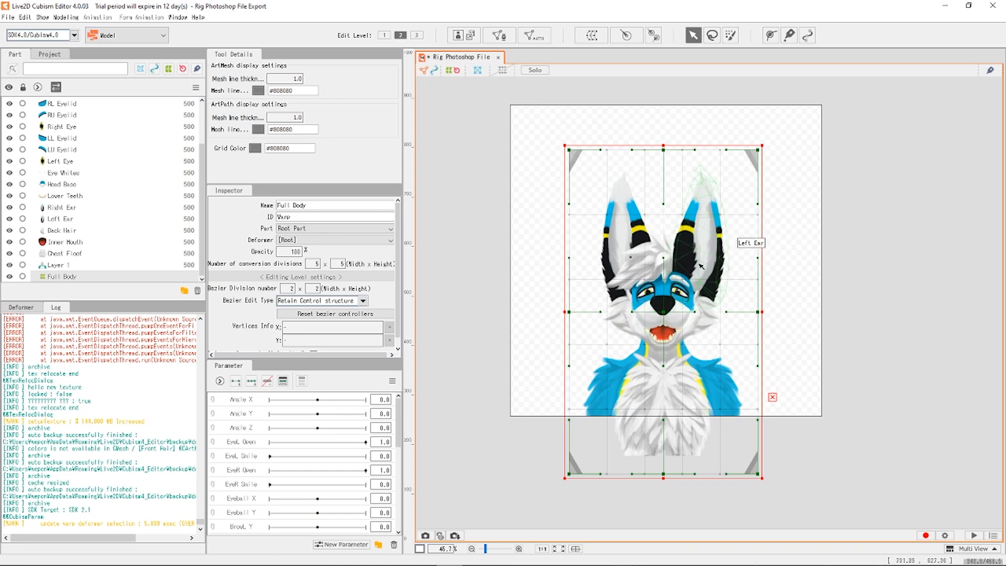
Try moving the whole Full Body deformer up and to the left, and undo the move.
{"action": "scroll", "coordinate": [692, 341], "scroll_direction": "up", "scroll_amount": 2}
{"action": "scroll", "coordinate": [670, 292], "scroll_direction": "down", "scroll_amount": 2}
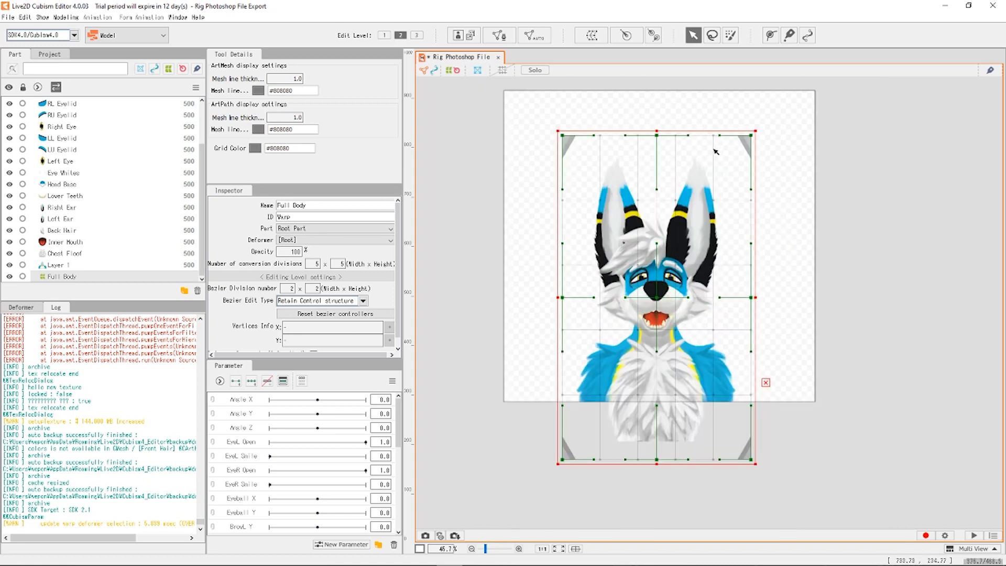
{"action": "scroll", "coordinate": [681, 125], "scroll_direction": "up", "scroll_amount": 2}
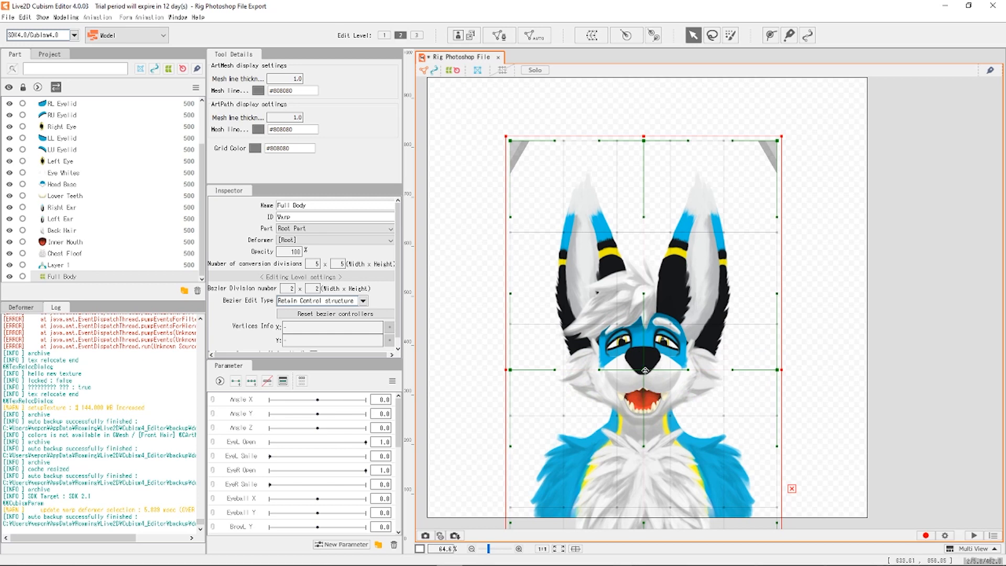
{"action": "left_click_drag", "start_coordinate": [644, 370], "coordinate": [660, 314]}
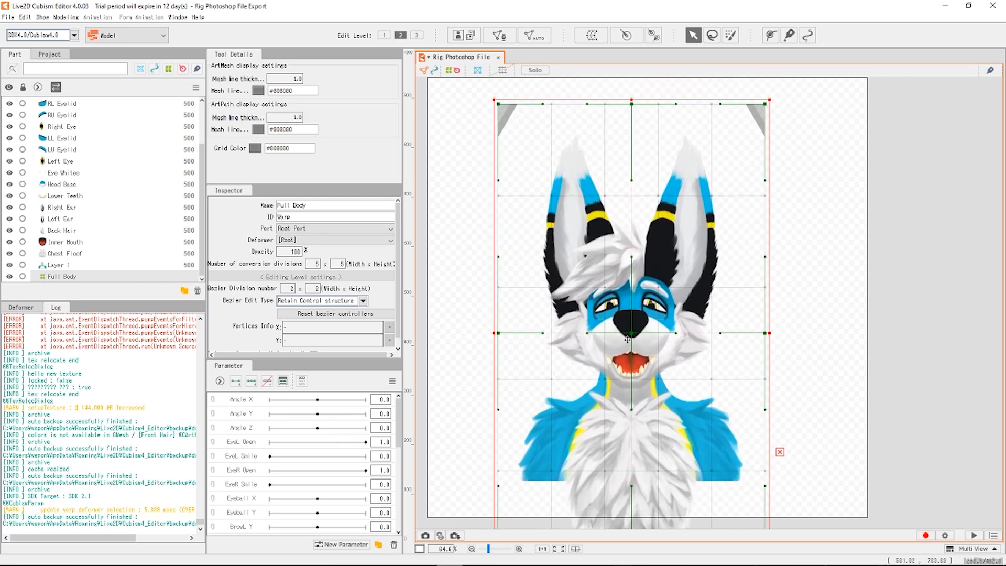
{"action": "key", "text": "ctrl+z"}
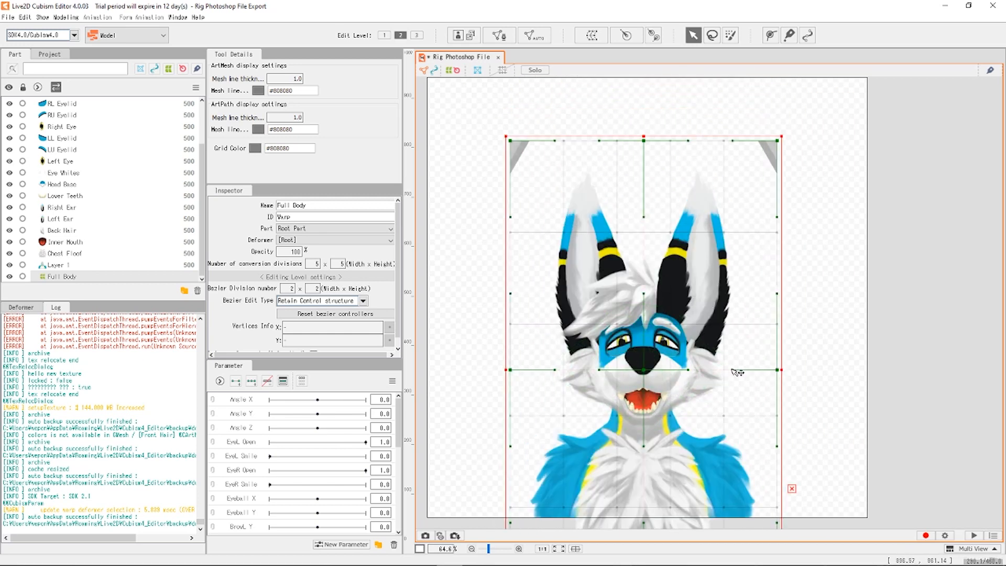
Try bending the Full Body deformer by pulling its right-side control handle inward and outward, and undo the distortion.
{"action": "left_click_drag", "start_coordinate": [712, 266], "coordinate": [611, 260]}
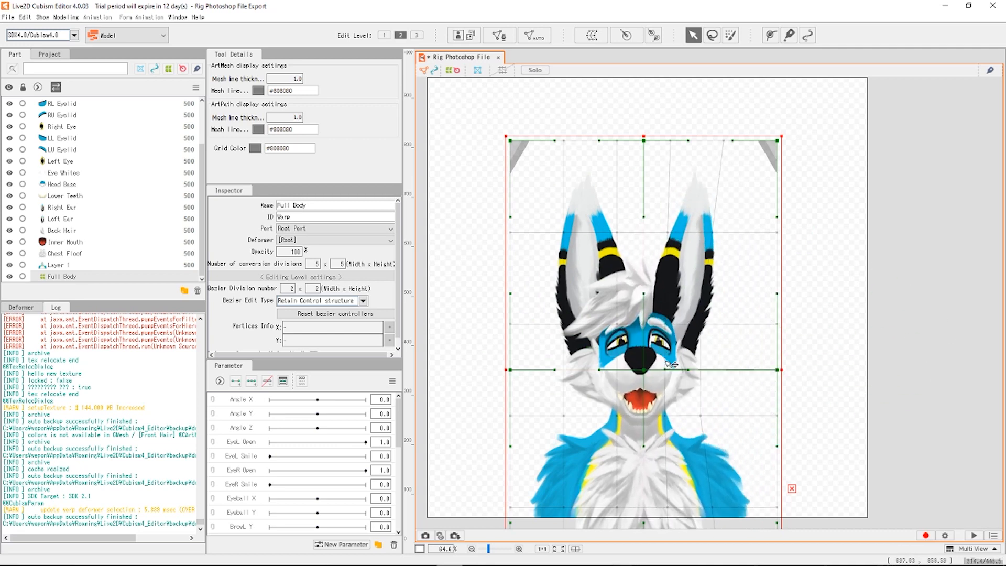
{"action": "left_click_drag", "start_coordinate": [809, 358], "coordinate": [926, 308]}
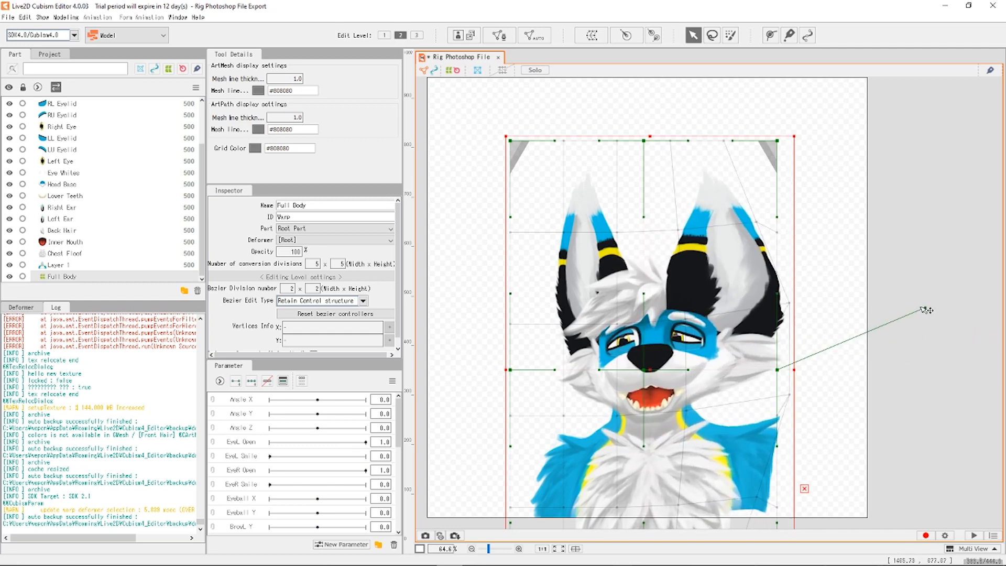
{"action": "key", "text": "ctrl+z"}
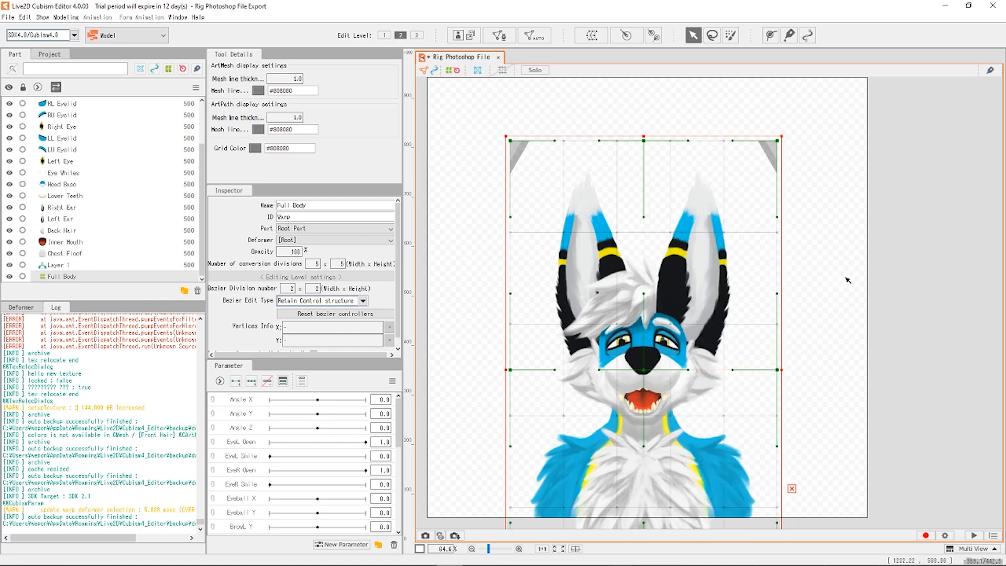
Deselect the Full Body deformer and hide the Layer 1 and Chest Floof parts so only the head shows.
{"action": "scroll", "coordinate": [843, 281], "scroll_direction": "down", "scroll_amount": 2}
{"action": "scroll", "coordinate": [612, 271], "scroll_direction": "up", "scroll_amount": 1}
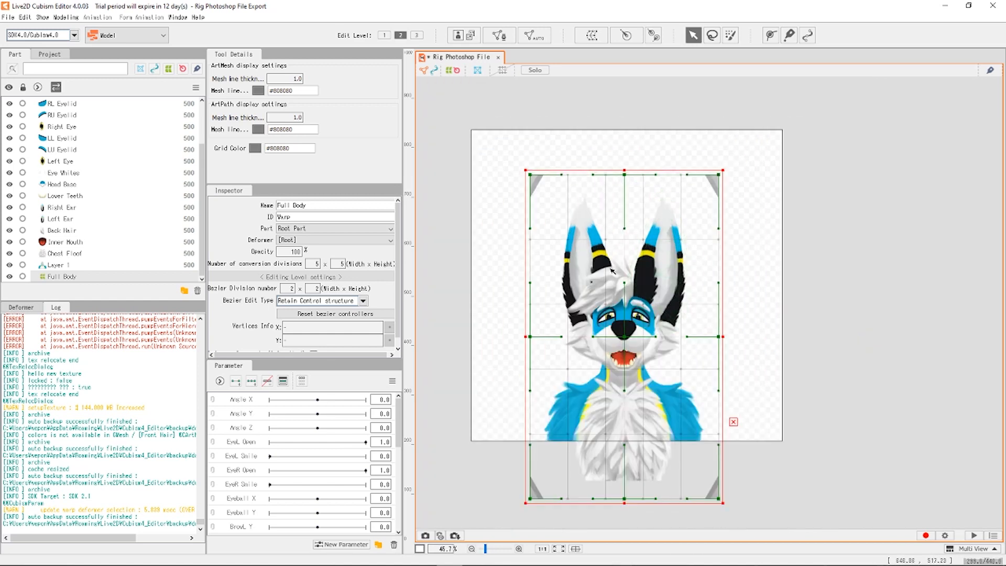
{"action": "scroll", "coordinate": [567, 302], "scroll_direction": "up", "scroll_amount": 1}
{"action": "left_click", "coordinate": [836, 258]}
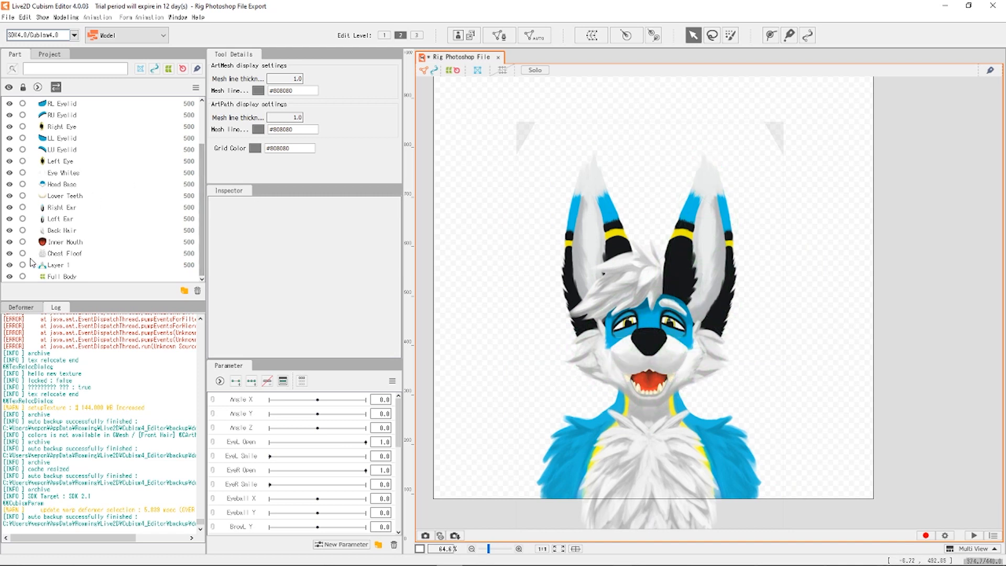
{"action": "left_click", "coordinate": [9, 266]}
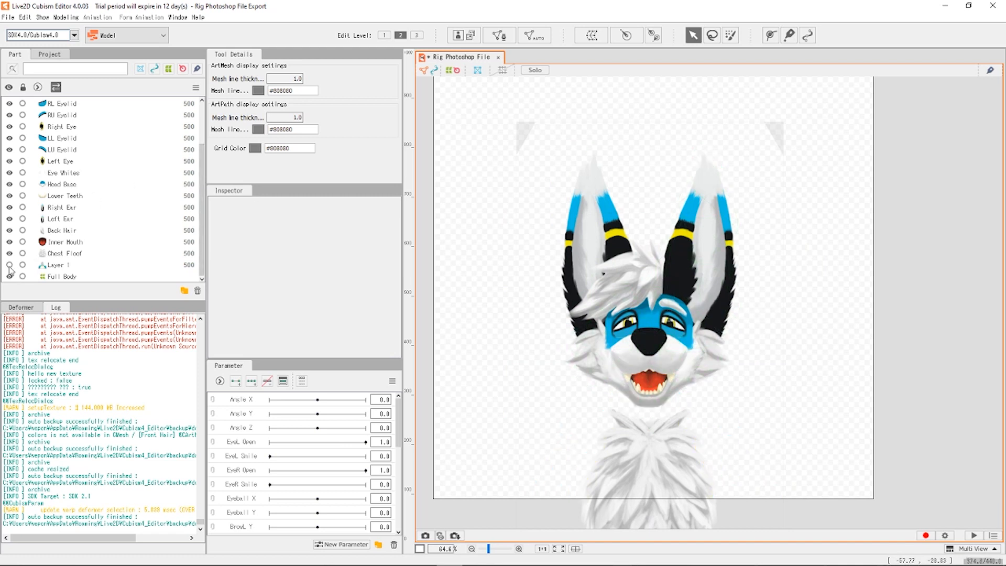
{"action": "left_click", "coordinate": [9, 253]}
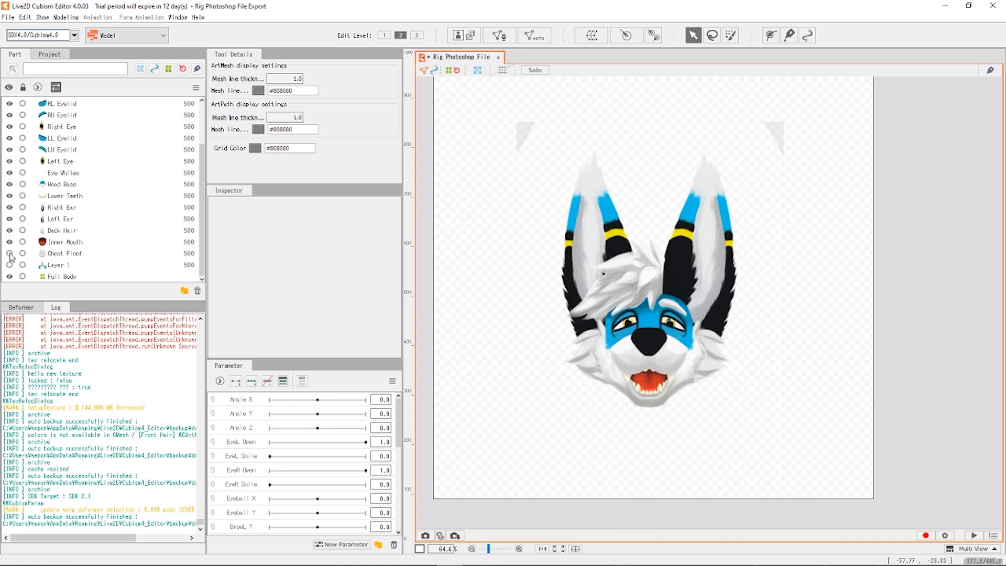
{"action": "left_click", "coordinate": [83, 243]}
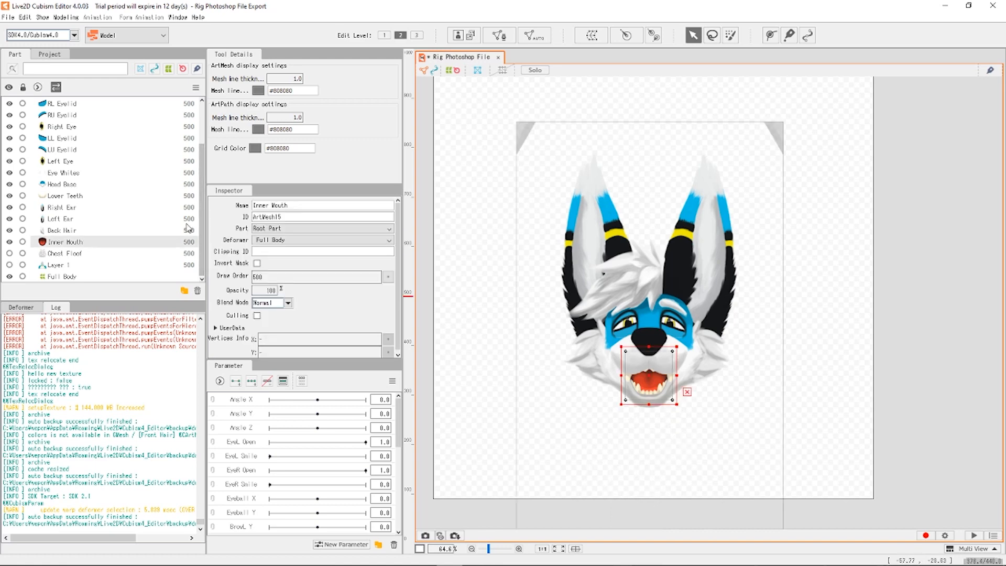
{"action": "scroll", "coordinate": [186, 225], "scroll_direction": "up", "scroll_amount": 5}
{"action": "key", "text": "ctrl+a"}
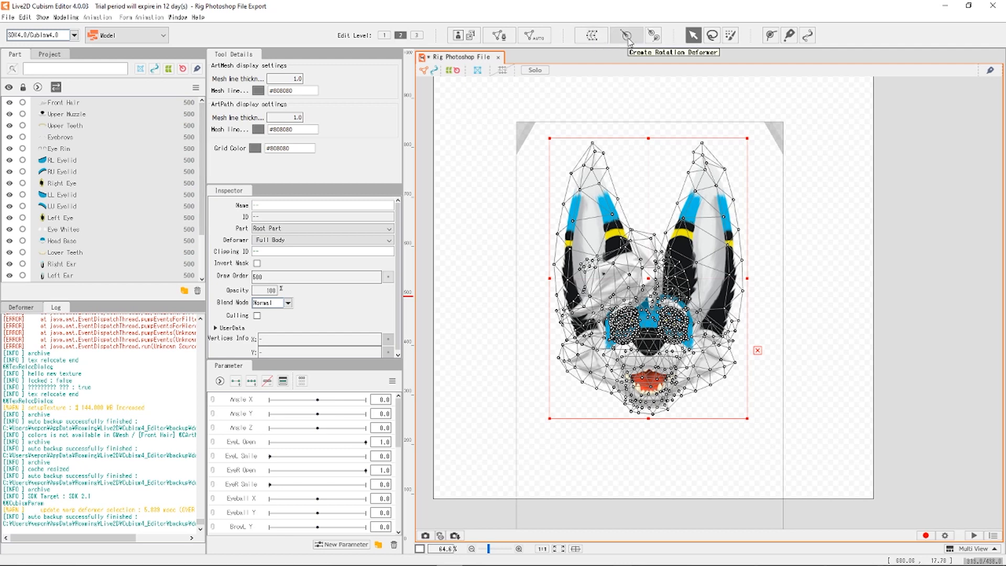
{"action": "left_click", "coordinate": [591, 35]}
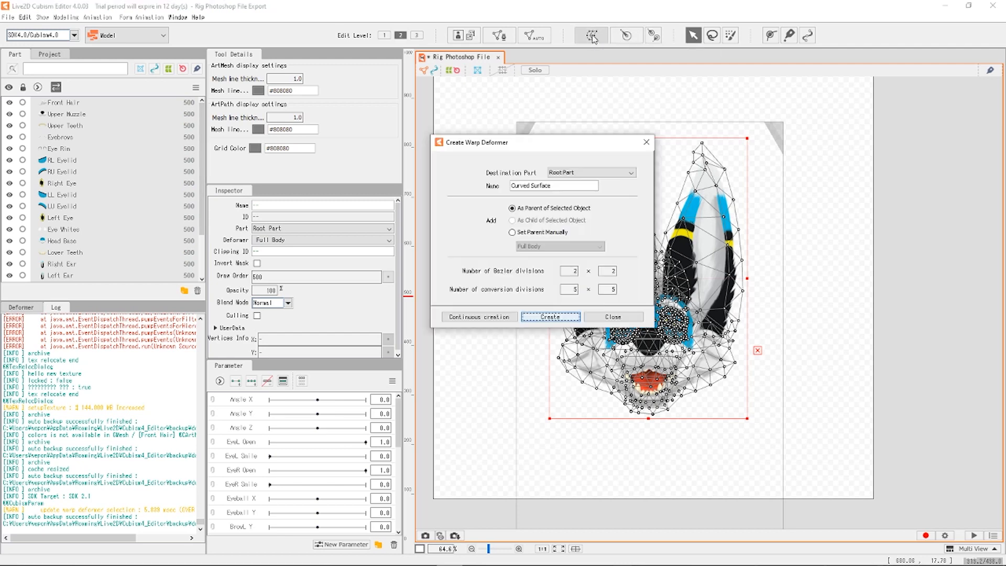
{"action": "left_click", "coordinate": [567, 187]}
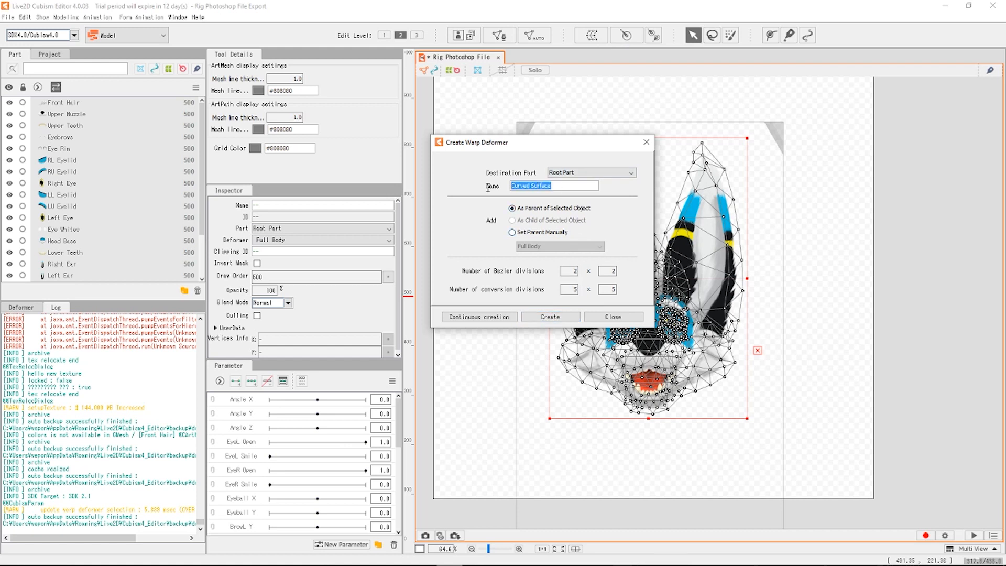
{"action": "key", "text": "BackSpace"}
{"action": "key", "text": "BackSpace"}
{"action": "key", "text": "BackSpace"}
{"action": "key", "text": "BackSpace"}
{"action": "key", "text": "BackSpace"}
{"action": "key", "text": "BackSpace"}
{"action": "key", "text": "BackSpace"}
{"action": "key", "text": "BackSpace"}
{"action": "key", "text": "BackSpace"}
{"action": "key", "text": "BackSpace"}
{"action": "key", "text": "BackSpace"}
{"action": "left_click", "coordinate": [603, 318]}
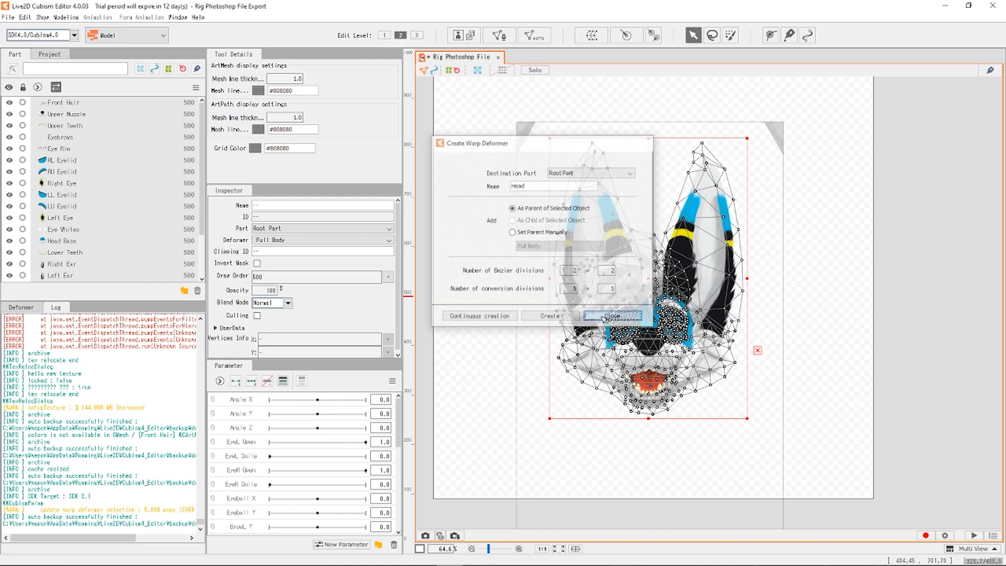
{"action": "left_click", "coordinate": [855, 321]}
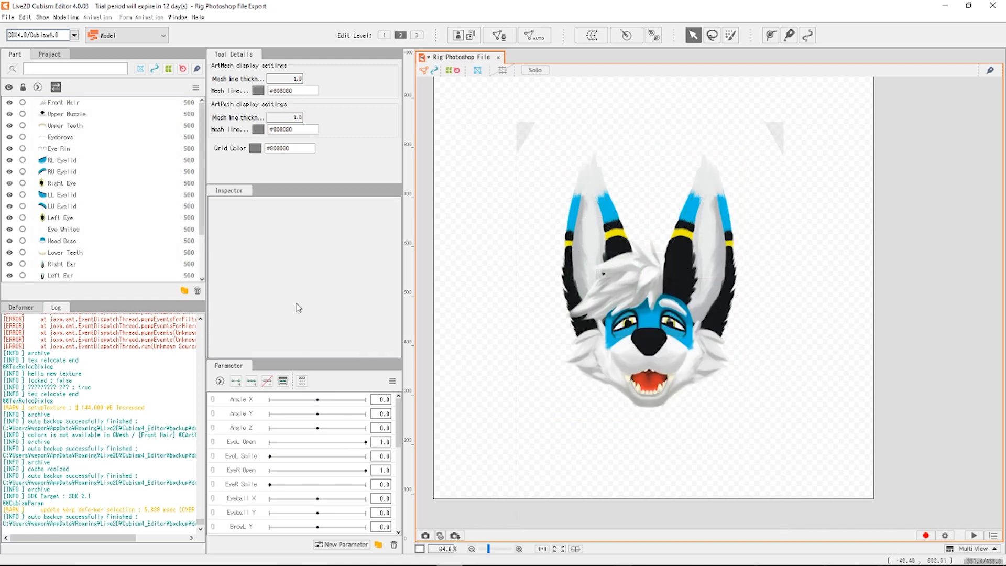
Examine the parts list, checking the Full Body deformer and the Inner Mouth mesh.
{"action": "scroll", "coordinate": [134, 264], "scroll_direction": "down", "scroll_amount": 2}
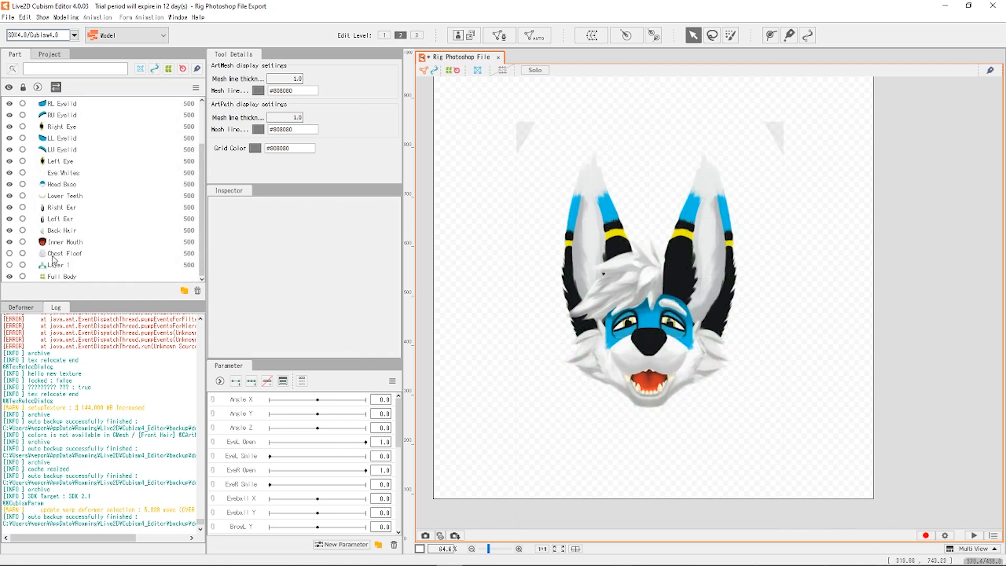
{"action": "scroll", "coordinate": [121, 247], "scroll_direction": "up", "scroll_amount": 2}
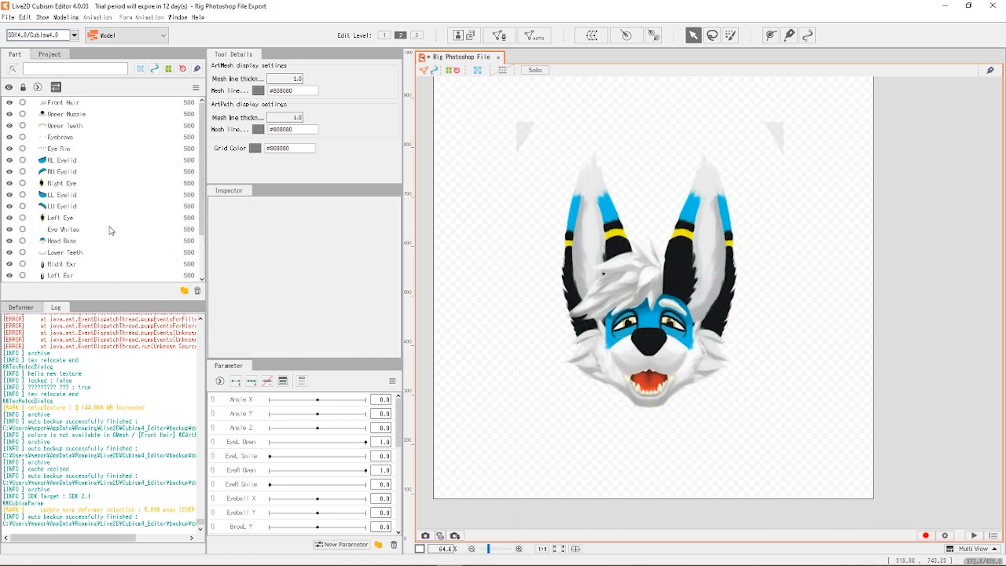
{"action": "scroll", "coordinate": [112, 230], "scroll_direction": "down", "scroll_amount": 2}
{"action": "left_click", "coordinate": [72, 275]}
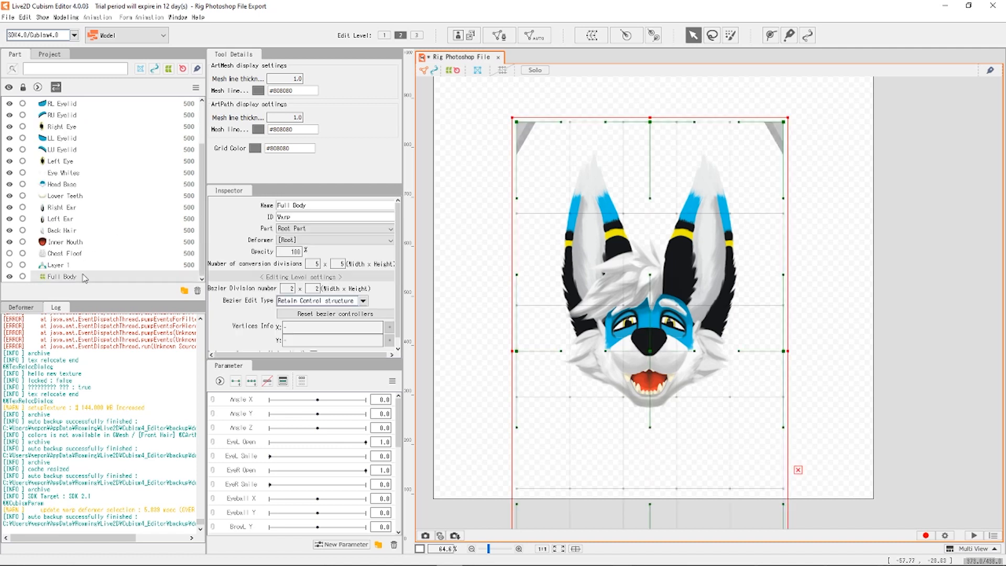
{"action": "left_click", "coordinate": [78, 243]}
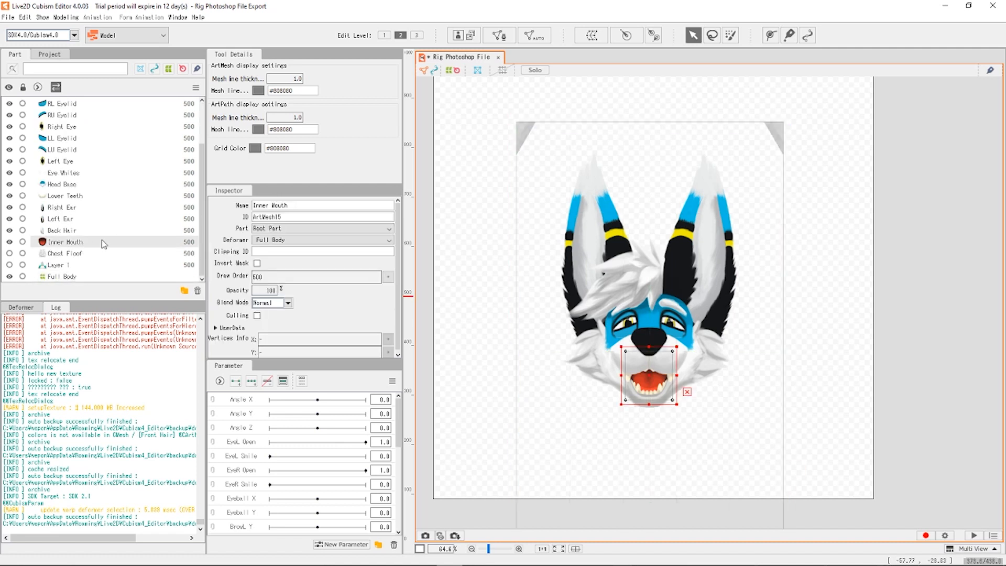
{"action": "left_click", "coordinate": [524, 307]}
{"action": "scroll", "coordinate": [64, 259], "scroll_direction": "up", "scroll_amount": 2}
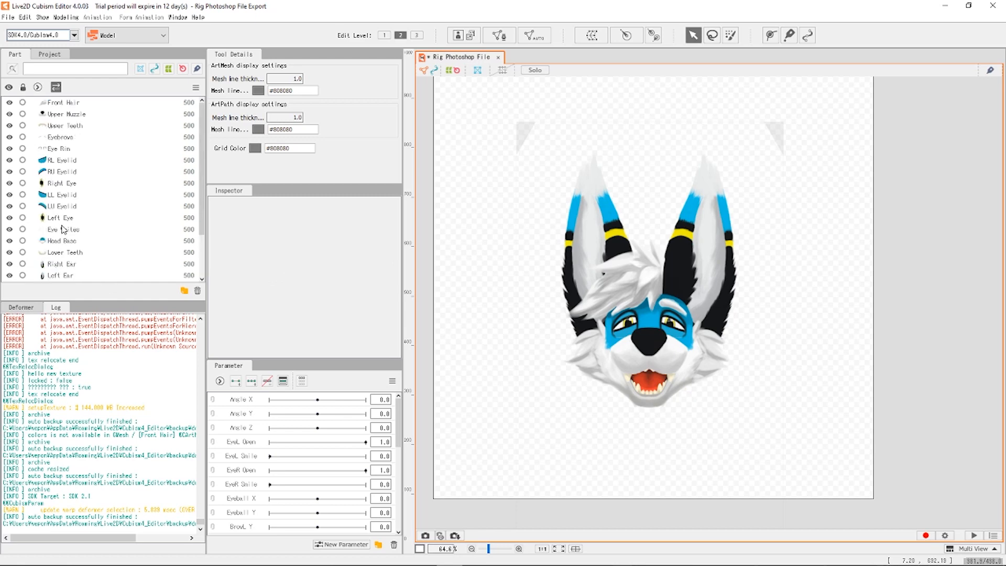
Select all meshes from Front Hair through Layer 1 to examine which parts the Full Body deformer covers.
{"action": "left_click", "coordinate": [81, 103]}
{"action": "scroll", "coordinate": [97, 199], "scroll_direction": "down", "scroll_amount": 2}
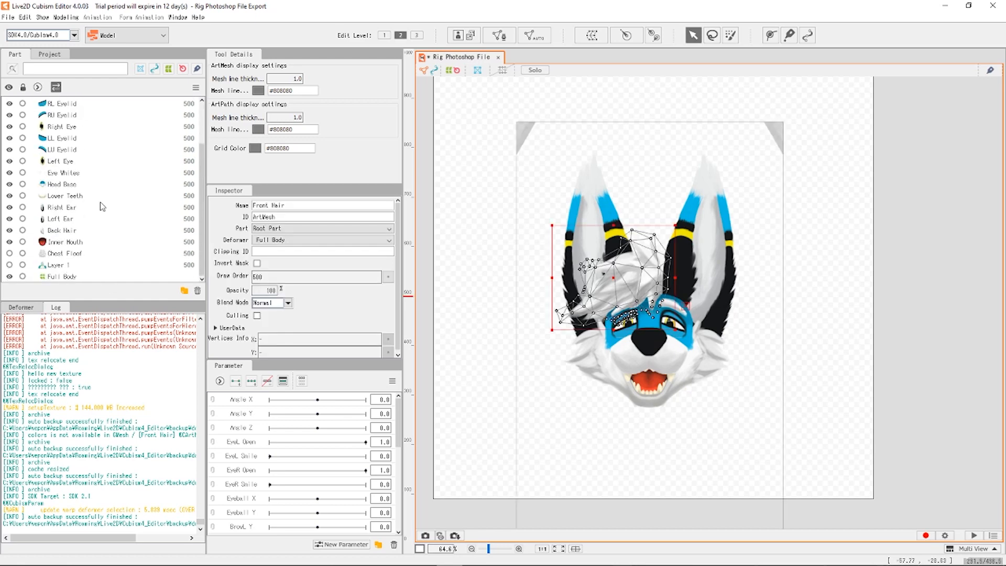
{"action": "left_click", "coordinate": [58, 265], "text": "shift"}
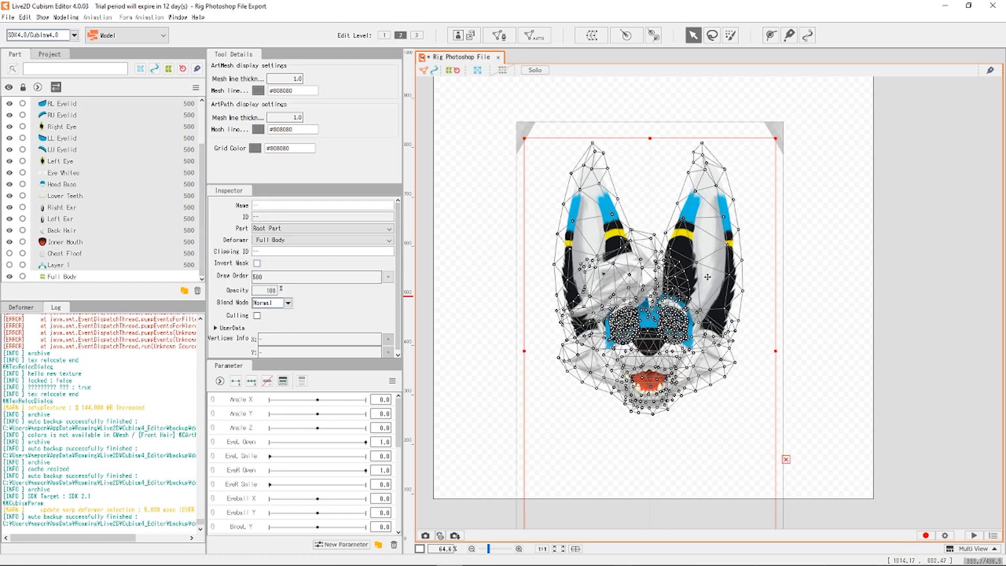
{"action": "scroll", "coordinate": [534, 296], "scroll_direction": "down", "scroll_amount": 2}
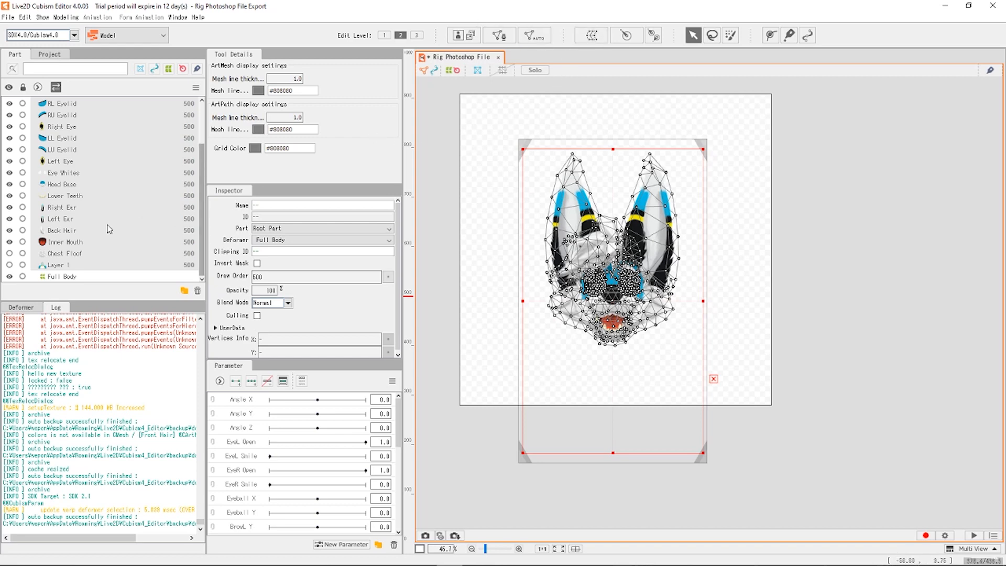
Select all the visible head meshes and create a warp deformer named Head as their parent.
{"action": "left_click", "coordinate": [105, 242]}
{"action": "scroll", "coordinate": [105, 236], "scroll_direction": "up", "scroll_amount": 2}
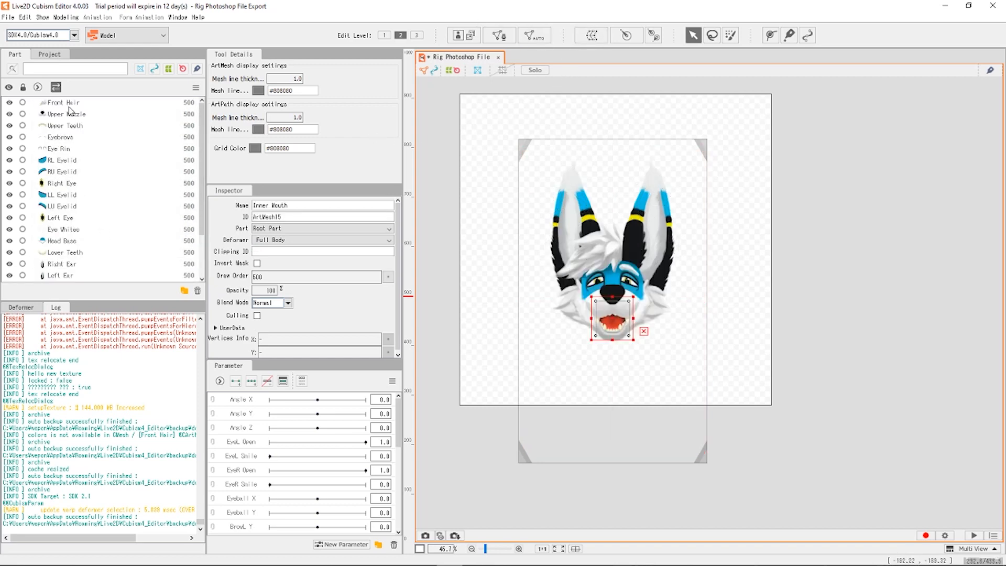
{"action": "key", "text": "ctrl+a"}
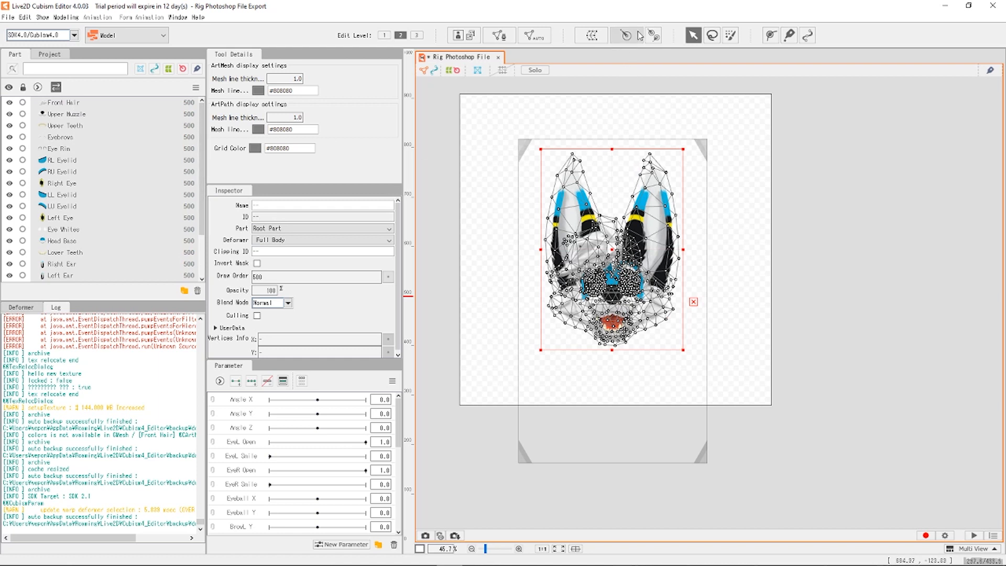
{"action": "left_click", "coordinate": [592, 35]}
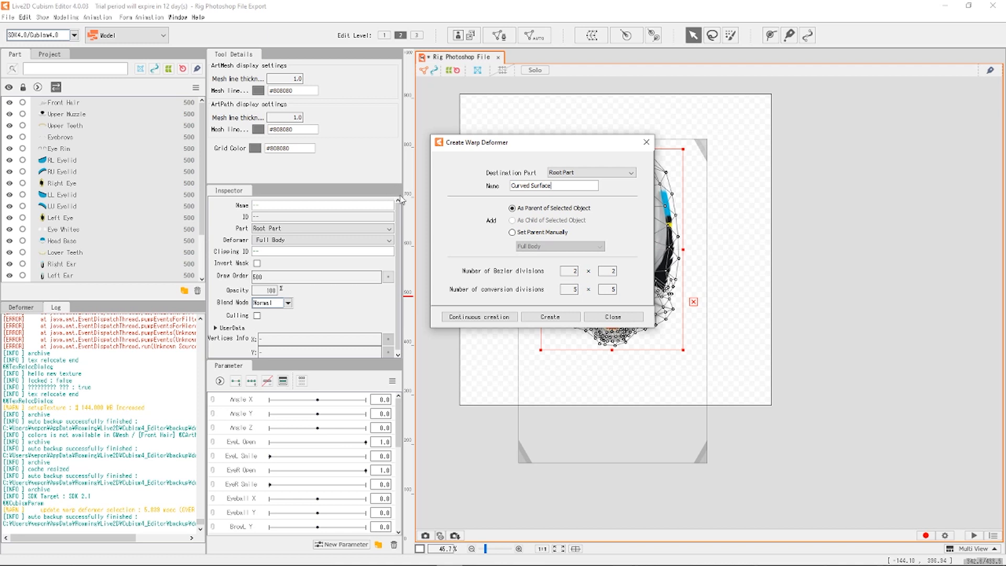
{"action": "key", "text": "BackSpace"}
{"action": "key", "text": "BackSpace"}
{"action": "key", "text": "BackSpace"}
{"action": "key", "text": "BackSpace"}
{"action": "key", "text": "BackSpace"}
{"action": "key", "text": "BackSpace"}
{"action": "key", "text": "BackSpace"}
{"action": "key", "text": "BackSpace"}
{"action": "key", "text": "BackSpace"}
{"action": "left_click", "coordinate": [550, 316]}
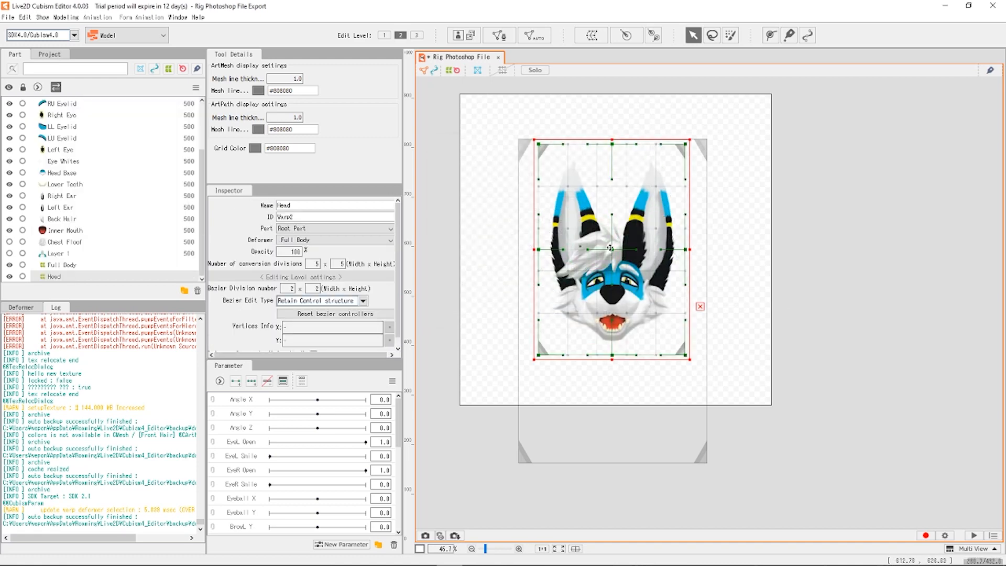
Try pulling the Full Body deformer's upper-right corner point inward to test its effect on the head parts.
{"action": "mouse_move", "coordinate": [612, 249]}
{"action": "left_mouse_down"}
{"action": "mouse_move", "coordinate": [627, 248]}
{"action": "mouse_move", "coordinate": [611, 246]}
{"action": "left_mouse_up"}
{"action": "key", "text": "ctrl+z"}
{"action": "left_click", "coordinate": [707, 158]}
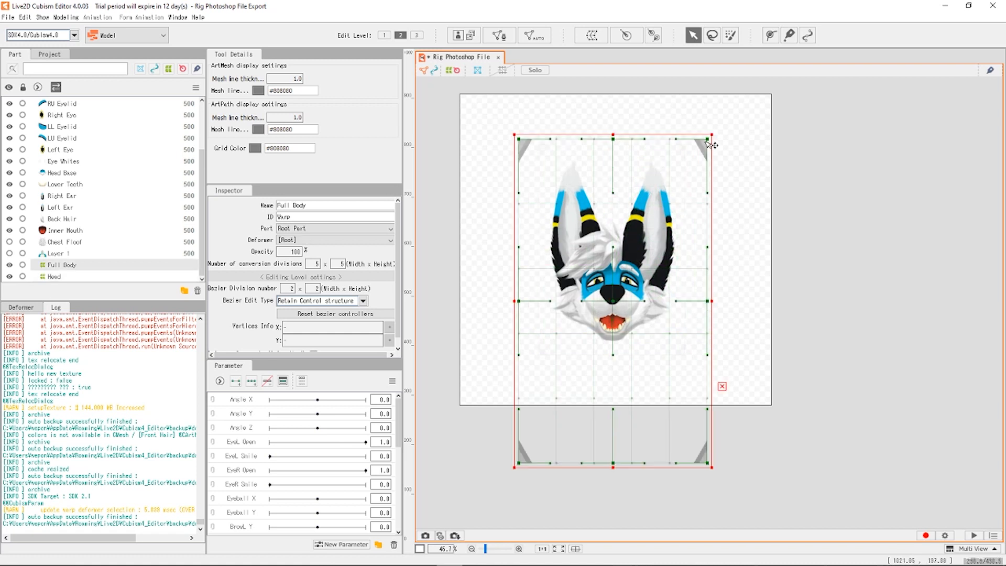
{"action": "left_click_drag", "start_coordinate": [707, 139], "coordinate": [679, 190]}
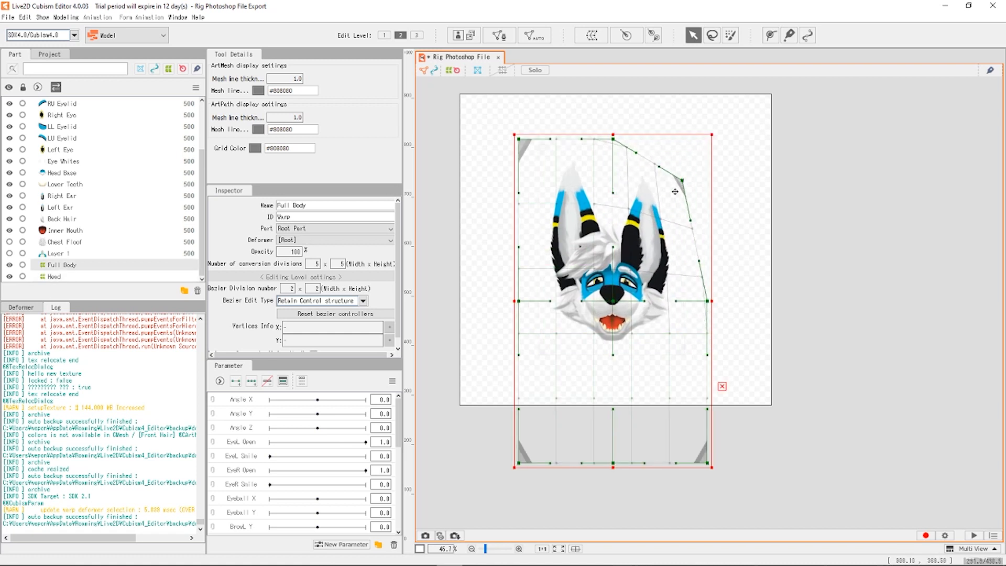
{"action": "left_click", "coordinate": [753, 229]}
{"action": "left_click", "coordinate": [618, 274]}
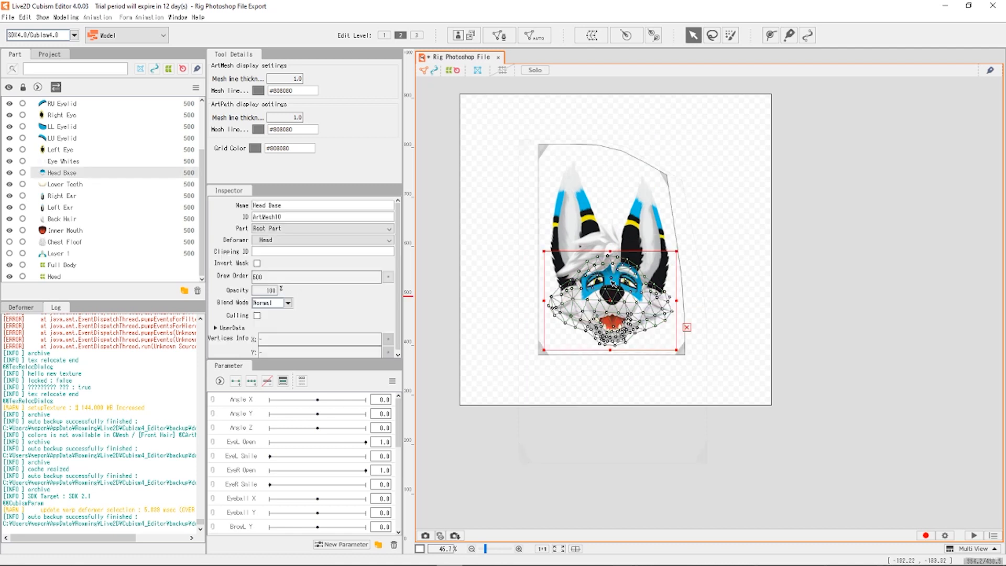
Try pulling the Head deformer's upper-right corner point inward, and undo the distortions of both deformers.
{"action": "left_click", "coordinate": [546, 152]}
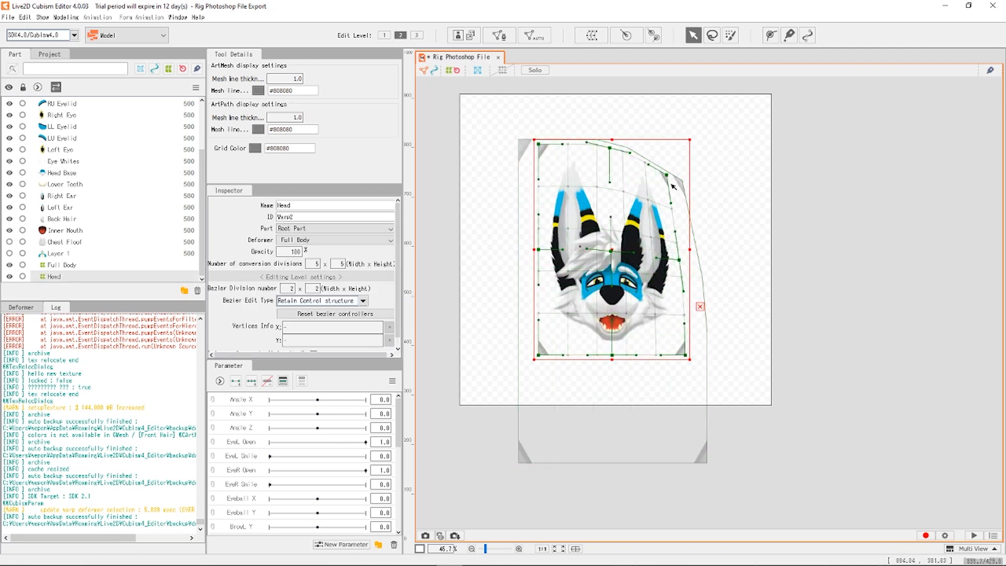
{"action": "mouse_move", "coordinate": [666, 175]}
{"action": "left_mouse_down"}
{"action": "mouse_move", "coordinate": [603, 230]}
{"action": "mouse_move", "coordinate": [692, 173]}
{"action": "mouse_move", "coordinate": [676, 190]}
{"action": "left_mouse_up"}
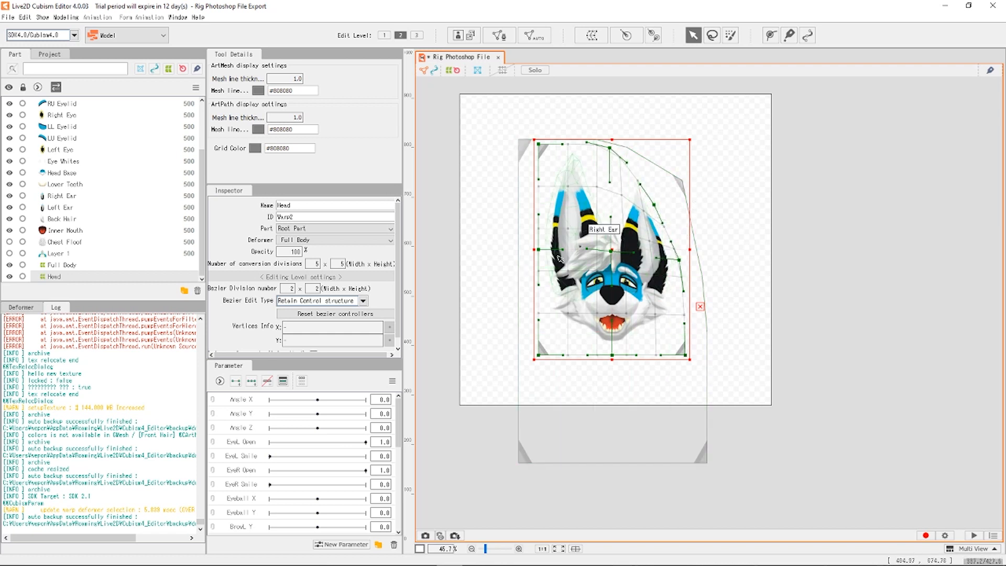
{"action": "key", "text": "ctrl+z"}
{"action": "key", "text": "ctrl+z"}
{"action": "left_click", "coordinate": [820, 219]}
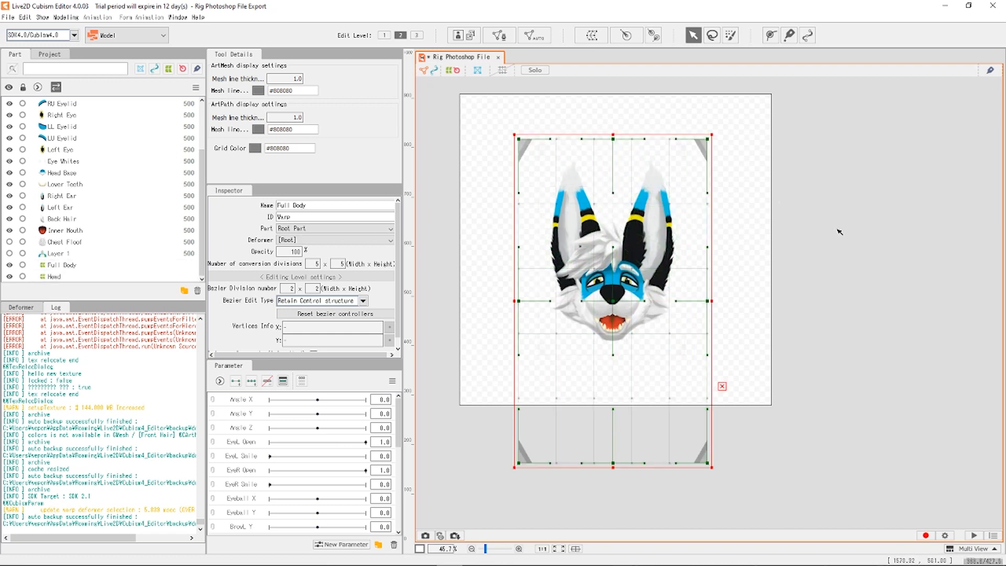
Examine the head and mouth area up close, checking the Upper Muzzle and Lower Teeth meshes.
{"action": "scroll", "coordinate": [630, 249], "scroll_direction": "up", "scroll_amount": 3}
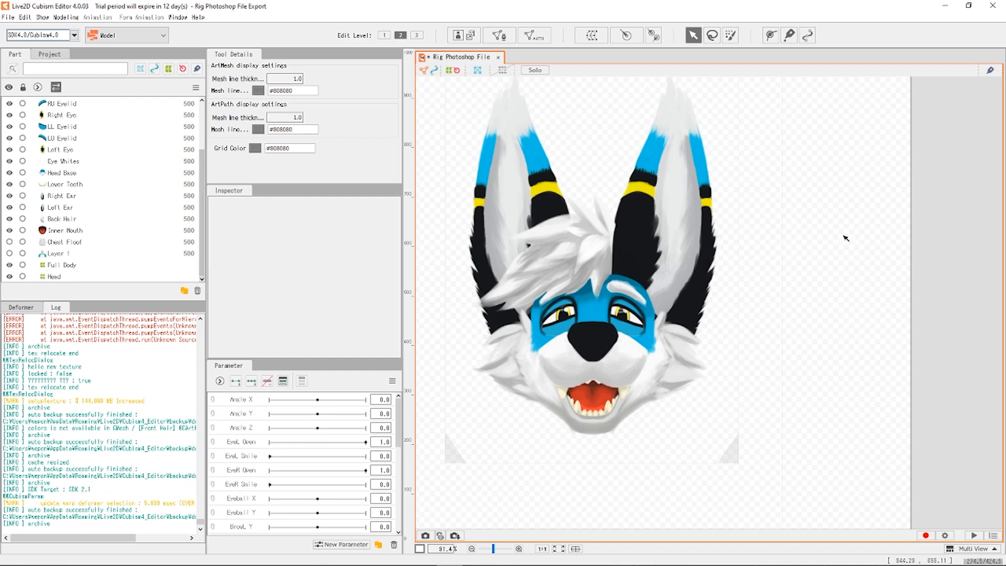
{"action": "scroll", "coordinate": [681, 243], "scroll_direction": "down", "scroll_amount": 2}
{"action": "scroll", "coordinate": [565, 191], "scroll_direction": "up", "scroll_amount": 2}
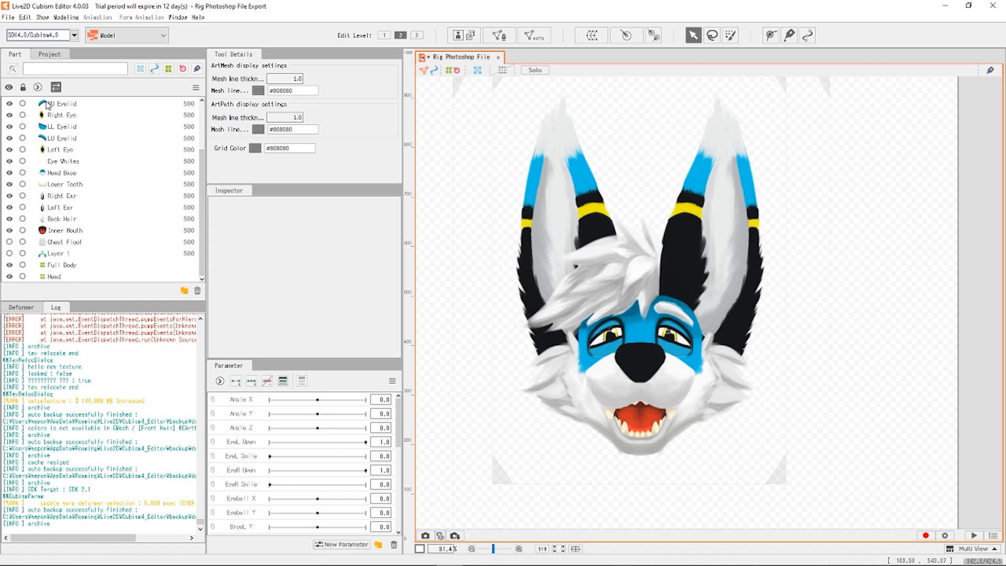
{"action": "scroll", "coordinate": [89, 139], "scroll_direction": "up", "scroll_amount": 2}
{"action": "scroll", "coordinate": [108, 198], "scroll_direction": "down", "scroll_amount": 2}
{"action": "scroll", "coordinate": [613, 456], "scroll_direction": "up", "scroll_amount": 5}
{"action": "left_click", "coordinate": [621, 319]}
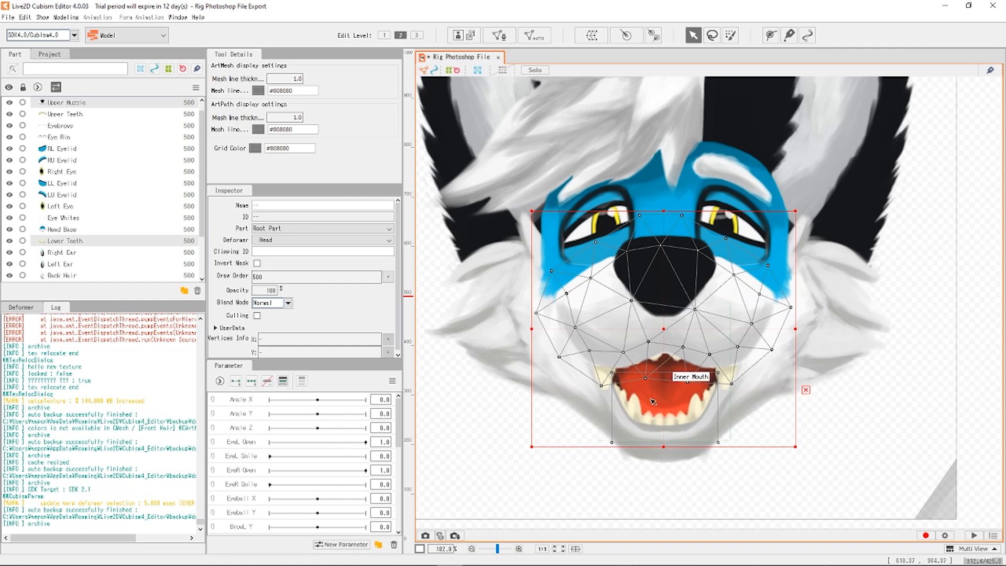
{"action": "left_click", "coordinate": [599, 485]}
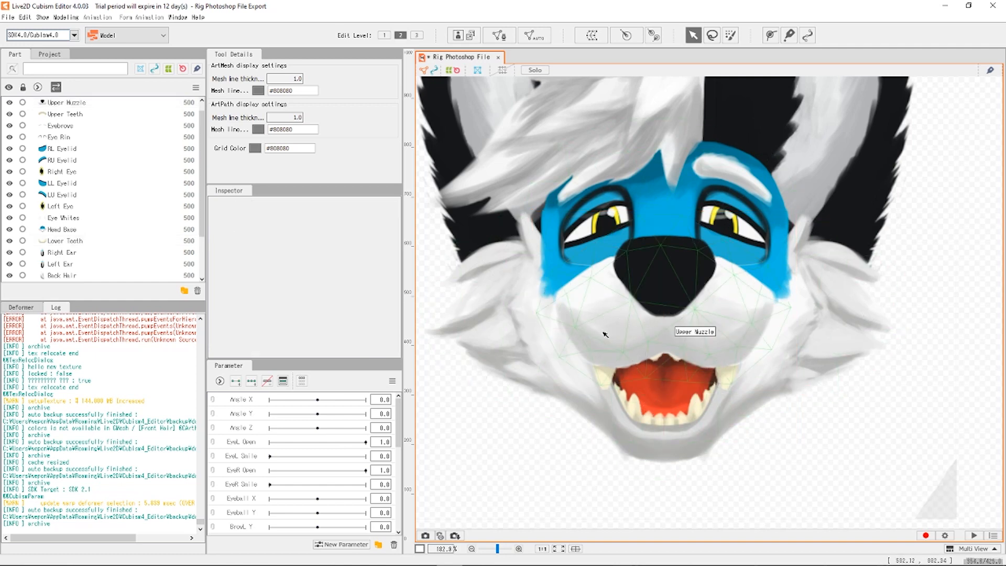
Try a warp deformer named Jaw around Head Base, Lower Teeth, Upper Teeth and Inner Mouth, and undo it.
{"action": "left_click", "coordinate": [515, 361]}
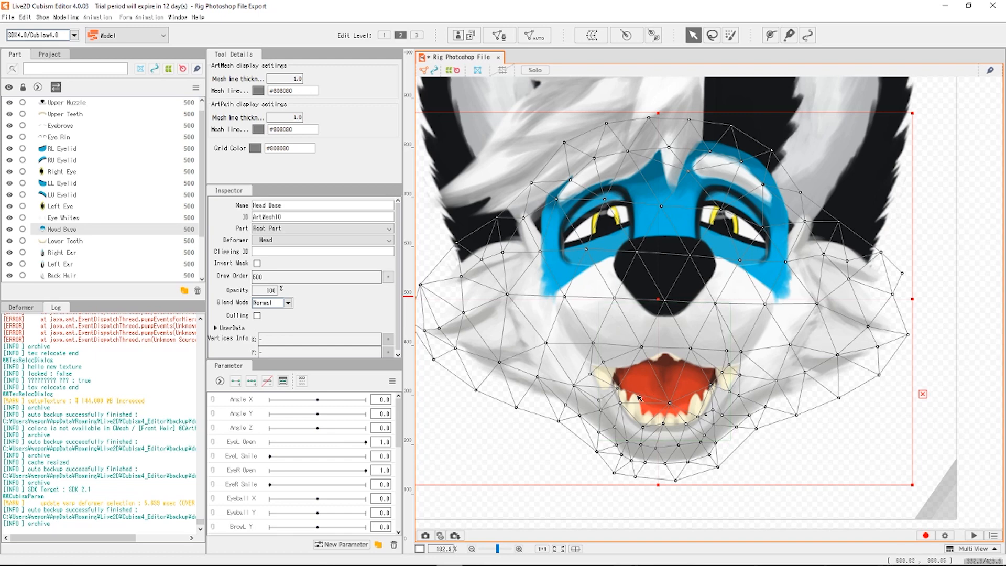
{"action": "left_click", "coordinate": [638, 410], "text": "shift"}
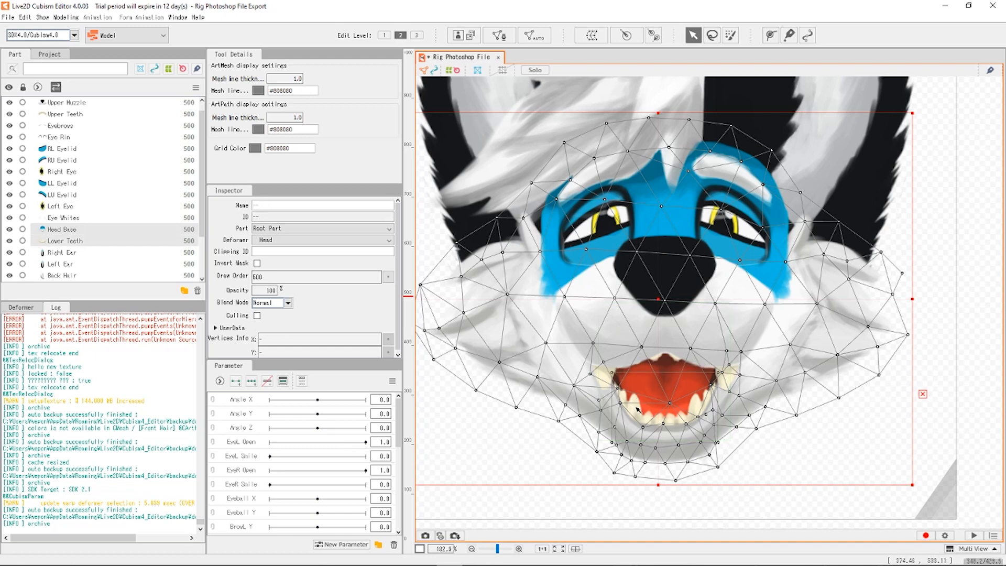
{"action": "left_click", "coordinate": [608, 380], "text": "shift"}
{"action": "left_click", "coordinate": [651, 385], "text": "shift"}
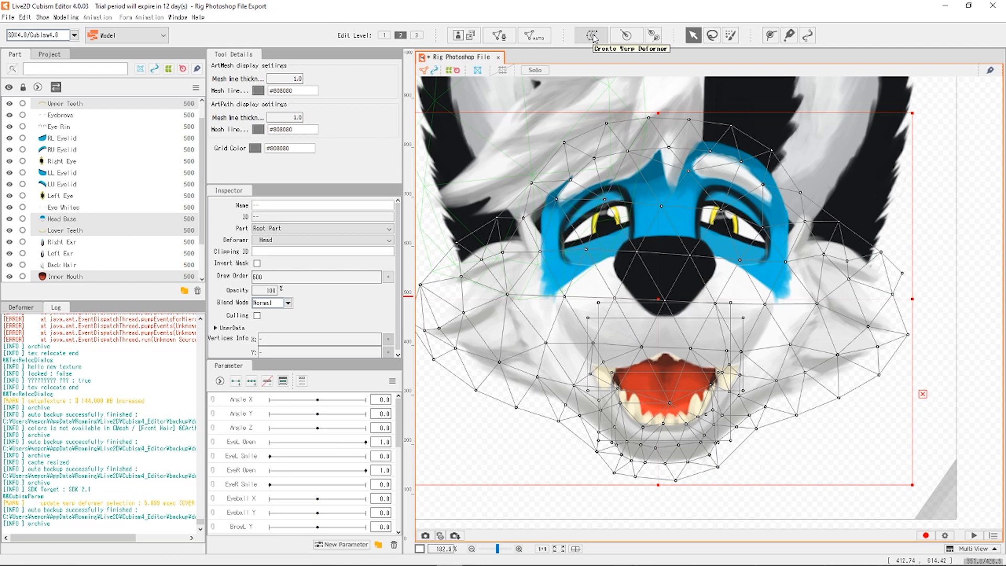
{"action": "left_click", "coordinate": [592, 35]}
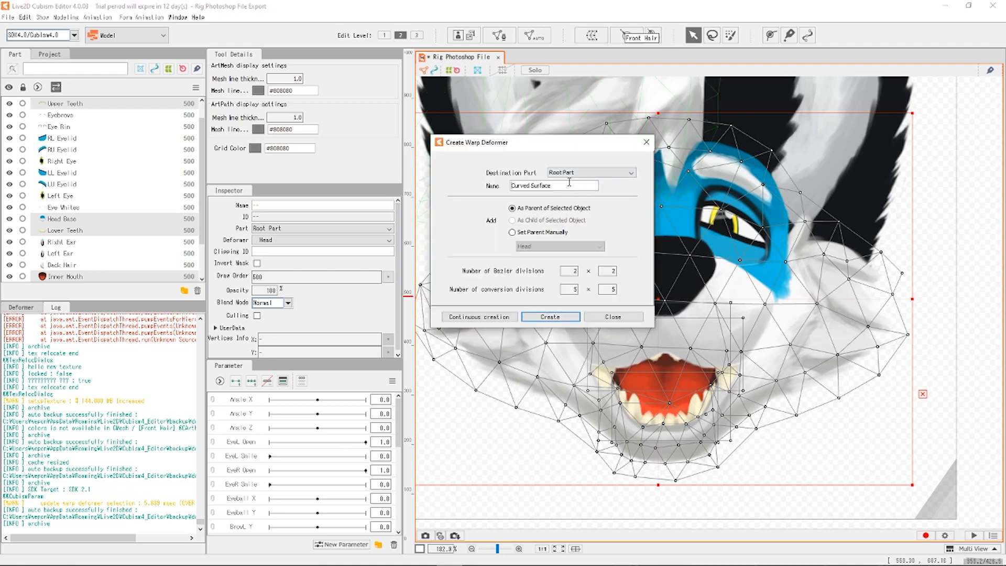
{"action": "left_click_drag", "start_coordinate": [551, 186], "coordinate": [504, 186]}
{"action": "key", "text": "BackSpace"}
{"action": "left_click", "coordinate": [564, 316]}
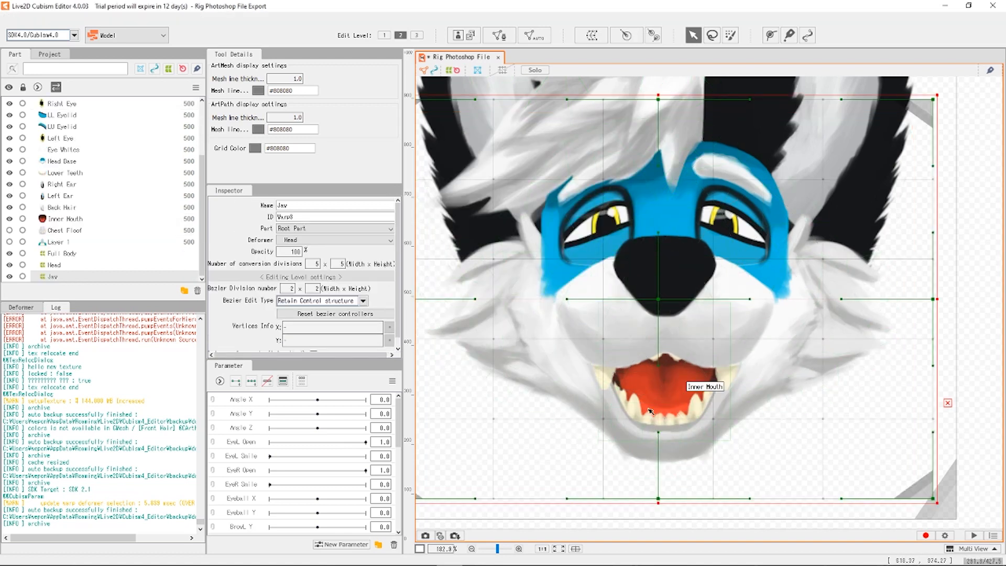
{"action": "left_click", "coordinate": [672, 385]}
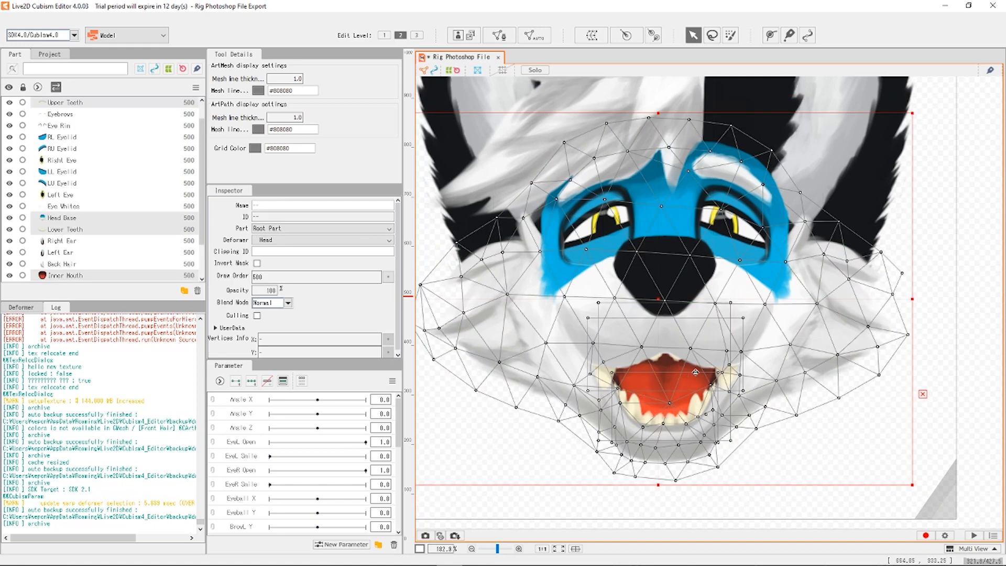
{"action": "left_click", "coordinate": [972, 390]}
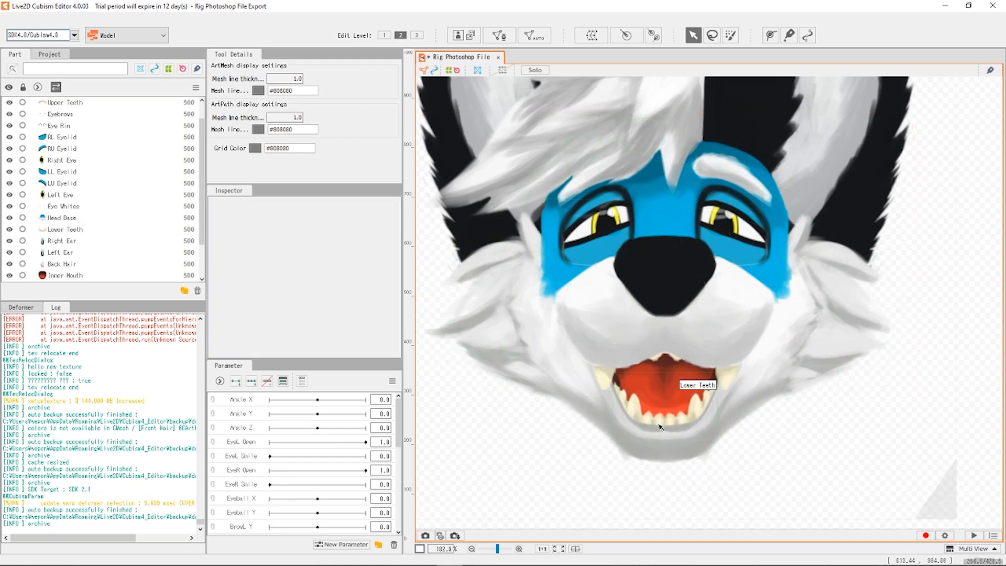
Create a warp deformer around the Head Base mesh with 4 × 3 Bezier divisions.
{"action": "left_click", "coordinate": [719, 416]}
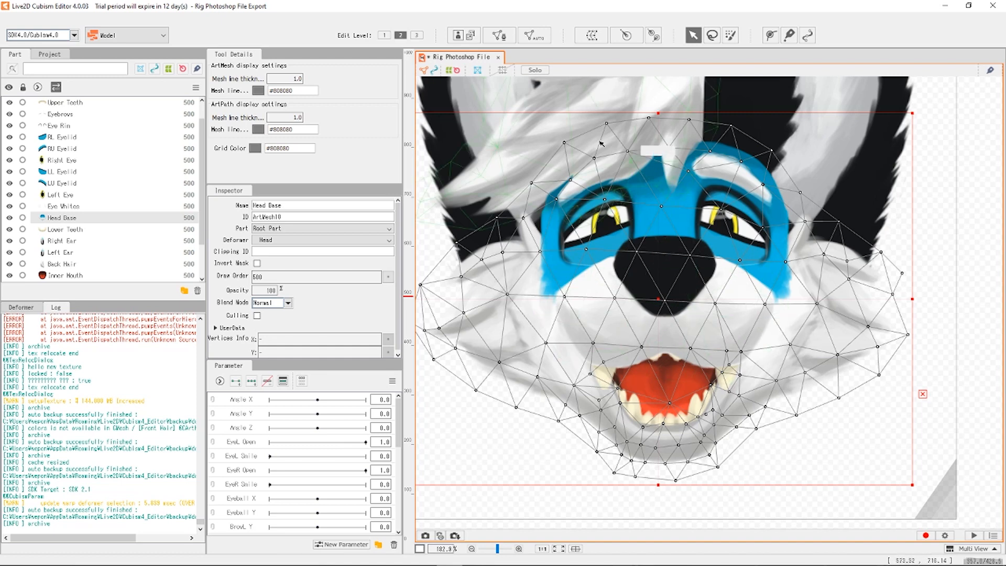
{"action": "left_click", "coordinate": [593, 39]}
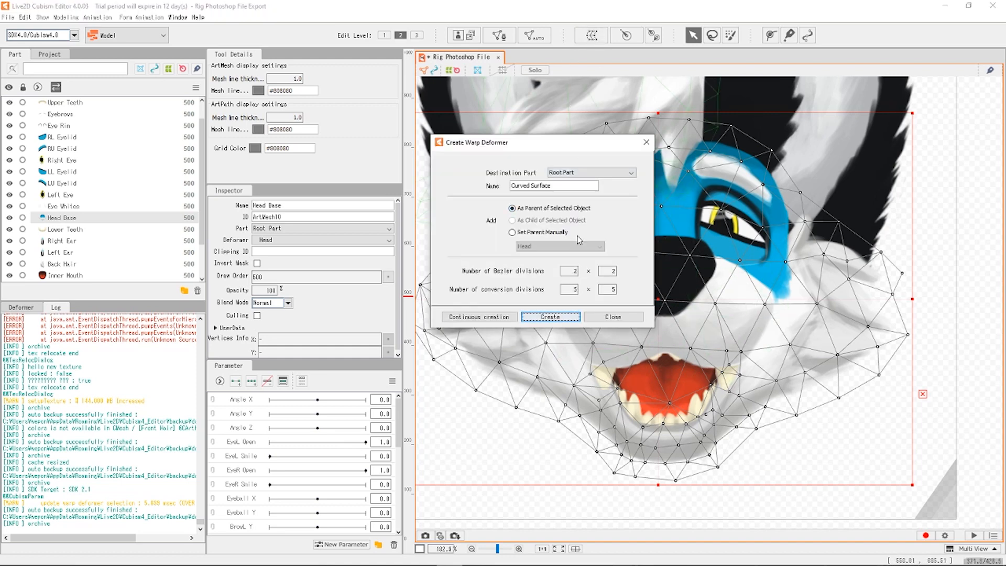
{"action": "double_click", "coordinate": [575, 271]}
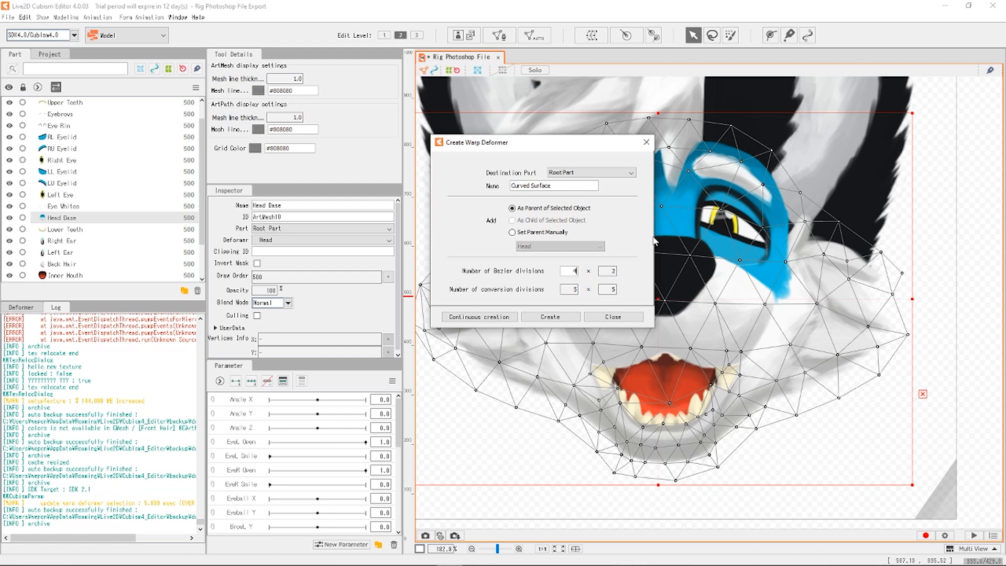
{"action": "double_click", "coordinate": [606, 270]}
{"action": "left_click", "coordinate": [555, 320]}
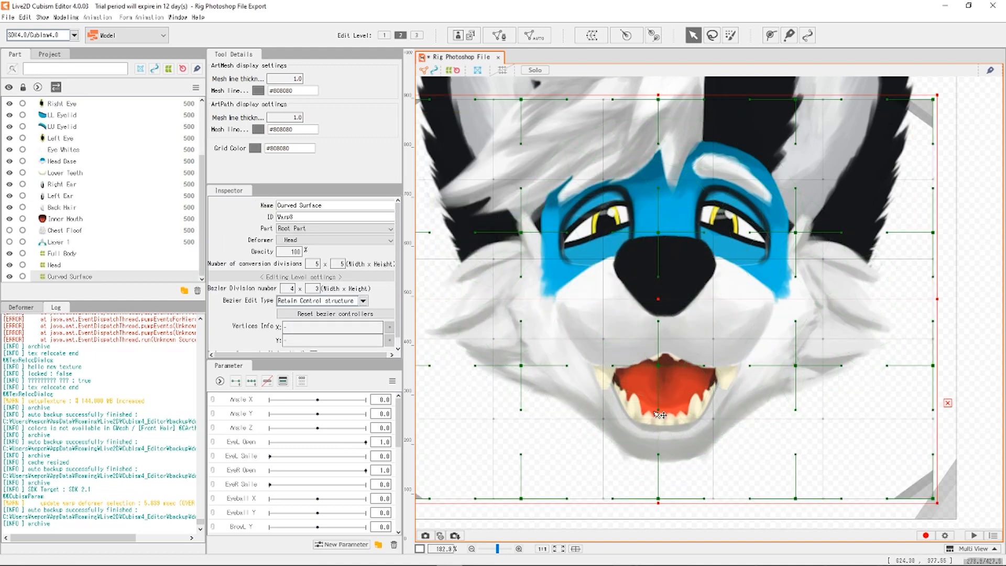
Try reshaping the jaw by pulling the Head Base deformer's lower centre control points and their handles.
{"action": "left_click_drag", "start_coordinate": [657, 495], "coordinate": [657, 435]}
{"action": "left_click_drag", "start_coordinate": [658, 365], "coordinate": [669, 258]}
{"action": "left_click_drag", "start_coordinate": [569, 328], "coordinate": [561, 429]}
{"action": "left_click_drag", "start_coordinate": [753, 328], "coordinate": [771, 407]}
{"action": "left_click_drag", "start_coordinate": [657, 436], "coordinate": [663, 414]}
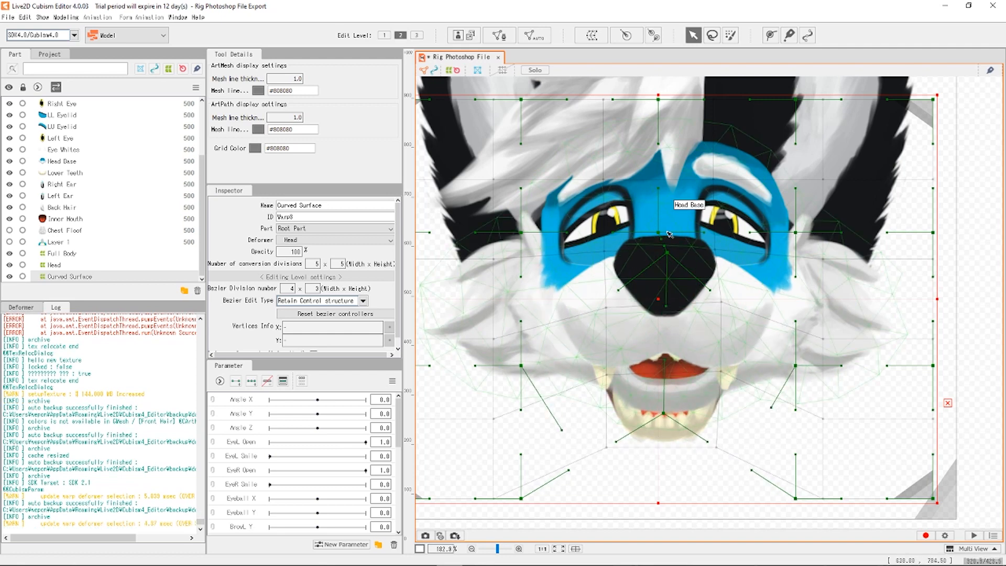
{"action": "left_click_drag", "start_coordinate": [667, 253], "coordinate": [659, 157]}
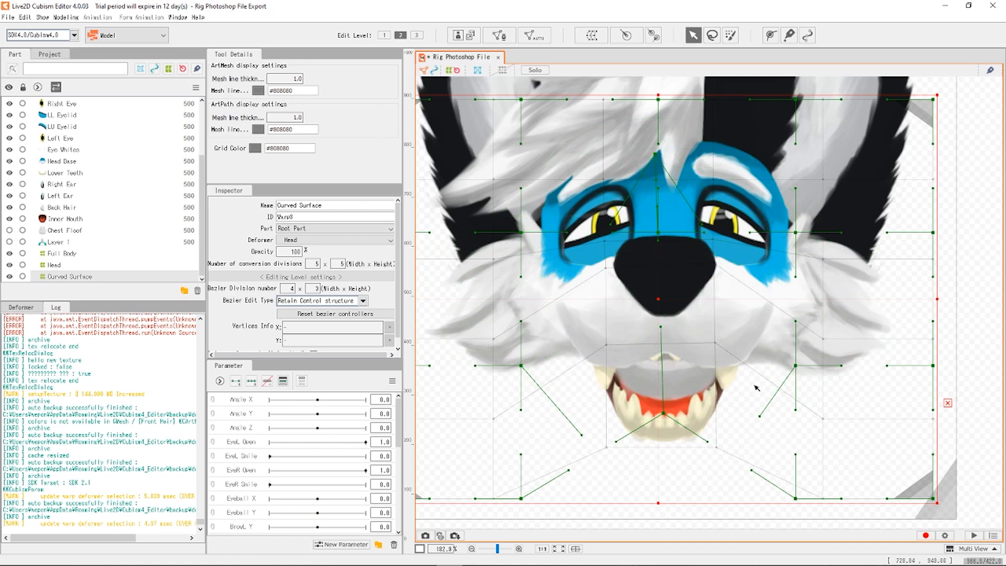
Undo all the jaw distortions of the Head Base deformer and deselect it.
{"action": "key", "text": "ctrl+z"}
{"action": "key", "text": "ctrl+z"}
{"action": "key", "text": "ctrl+z"}
{"action": "key", "text": "ctrl+z"}
{"action": "key", "text": "ctrl+z"}
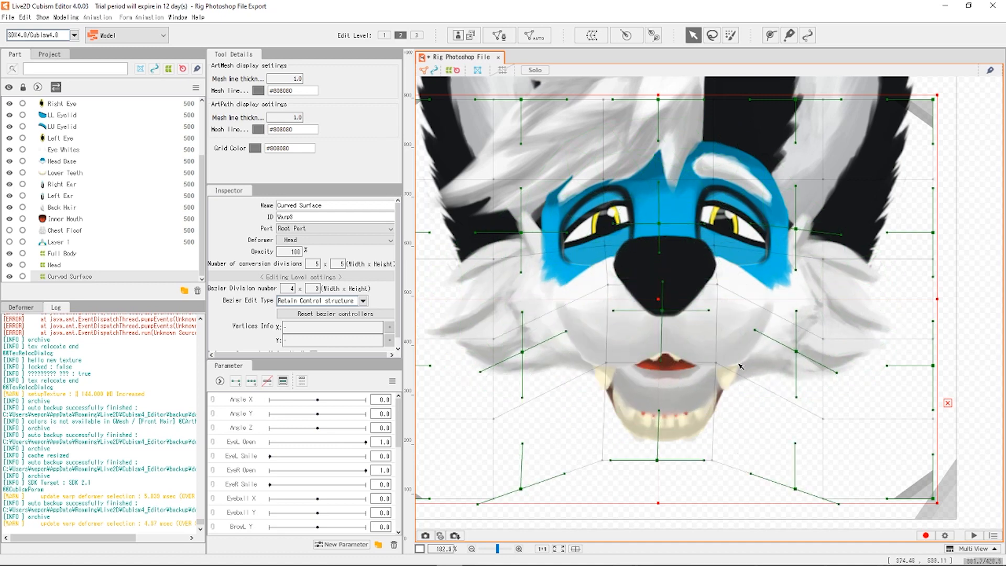
{"action": "key", "text": "ctrl+z"}
{"action": "key", "text": "ctrl+z"}
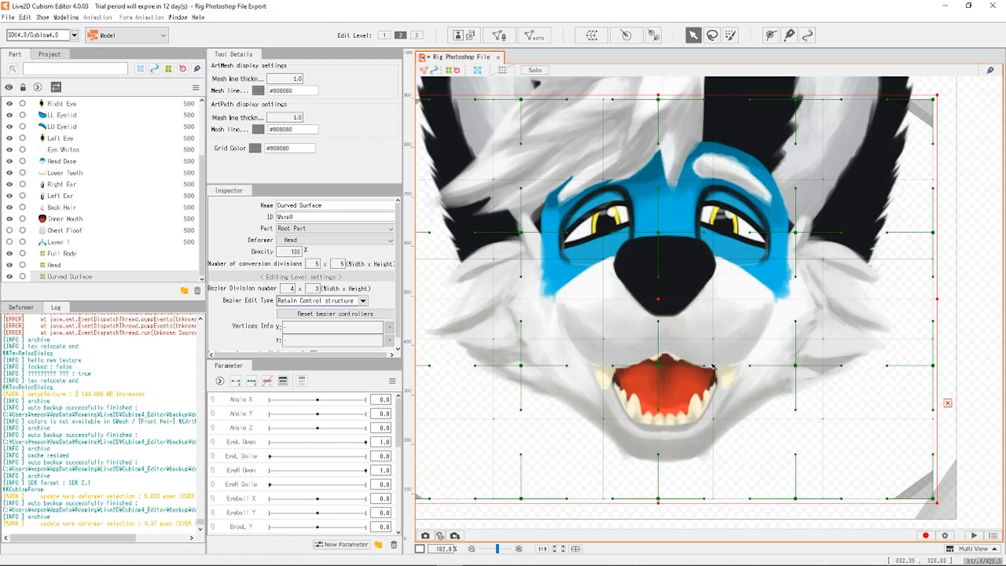
{"action": "scroll", "coordinate": [680, 371], "scroll_direction": "down", "scroll_amount": 5}
{"action": "left_click", "coordinate": [893, 320]}
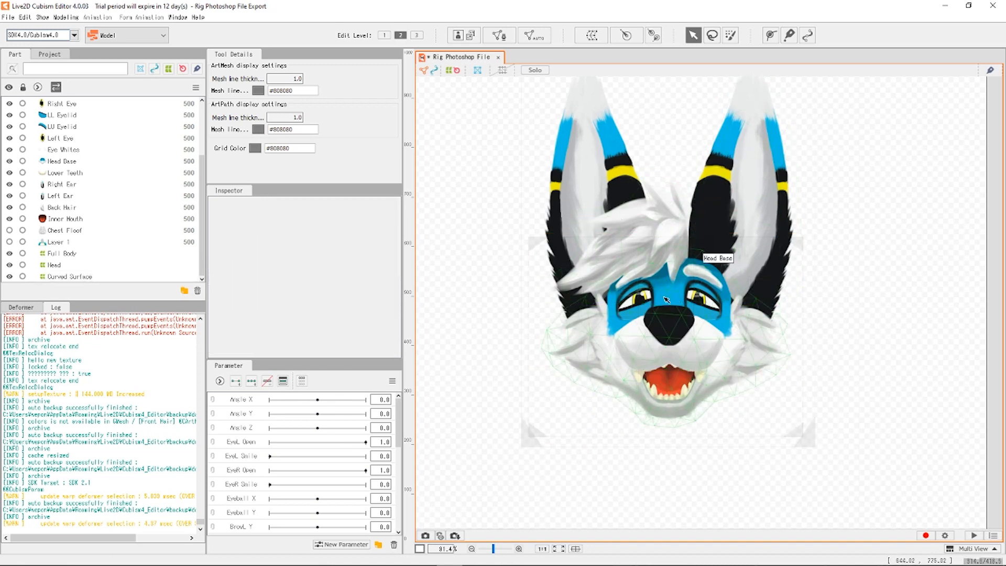
Examine the left eye area by selecting the LU Eyelid, Left Eye, LL Eyelid and Eyebrows meshes together.
{"action": "scroll", "coordinate": [702, 252], "scroll_direction": "up", "scroll_amount": 5}
{"action": "scroll", "coordinate": [780, 343], "scroll_direction": "down", "scroll_amount": 5}
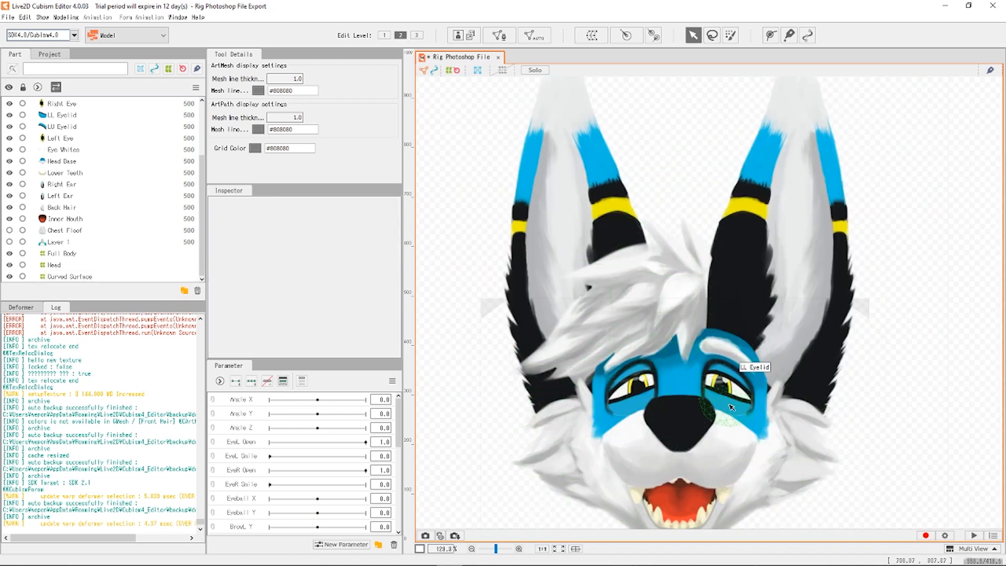
{"action": "scroll", "coordinate": [732, 393], "scroll_direction": "up", "scroll_amount": 6}
{"action": "scroll", "coordinate": [731, 393], "scroll_direction": "up", "scroll_amount": 3}
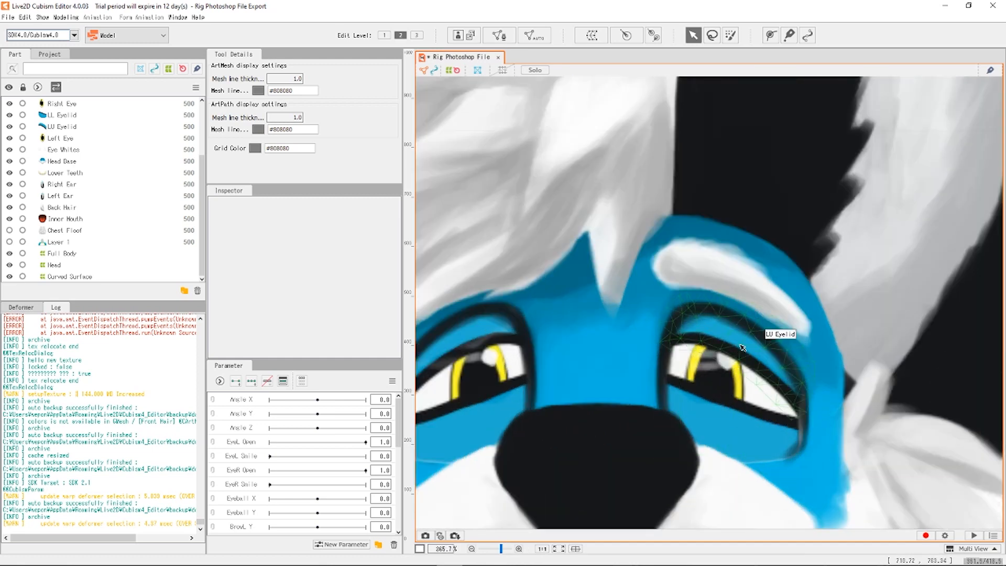
{"action": "left_click", "coordinate": [740, 346]}
{"action": "left_click", "coordinate": [720, 377], "text": "shift"}
{"action": "left_click", "coordinate": [727, 423], "text": "shift"}
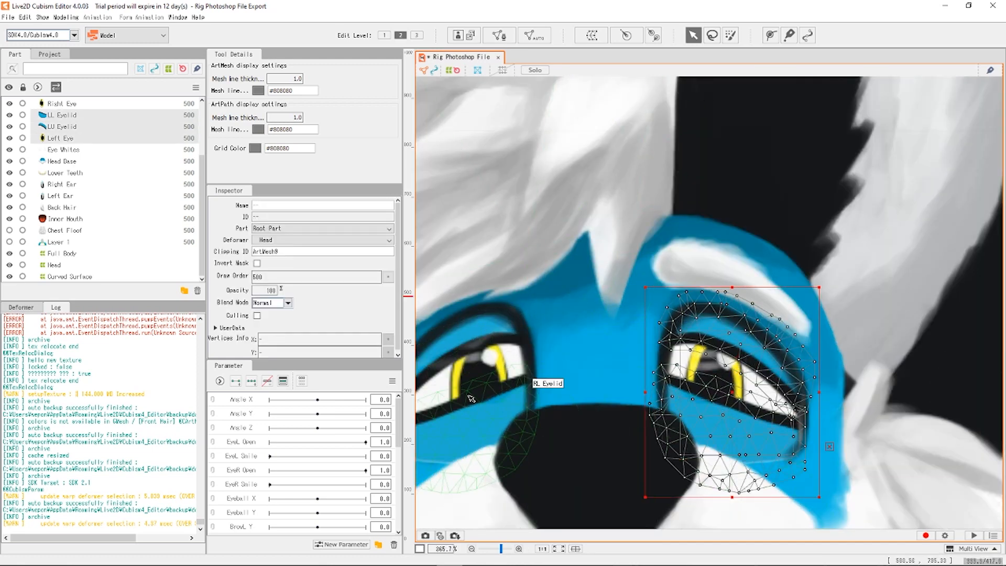
{"action": "left_click", "coordinate": [511, 314], "text": "shift"}
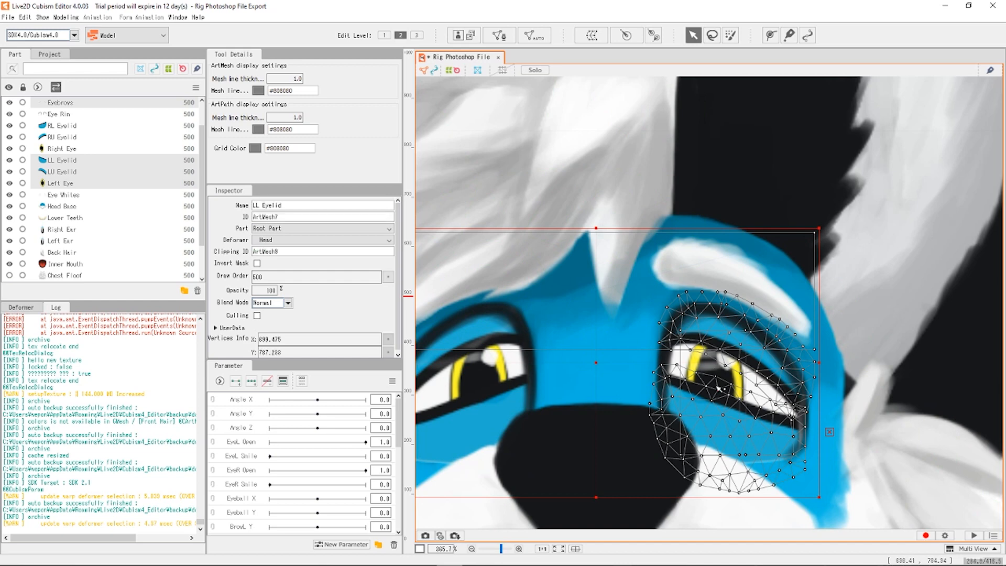
{"action": "left_click", "coordinate": [899, 392]}
{"action": "scroll", "coordinate": [899, 392], "scroll_direction": "down", "scroll_amount": 6}
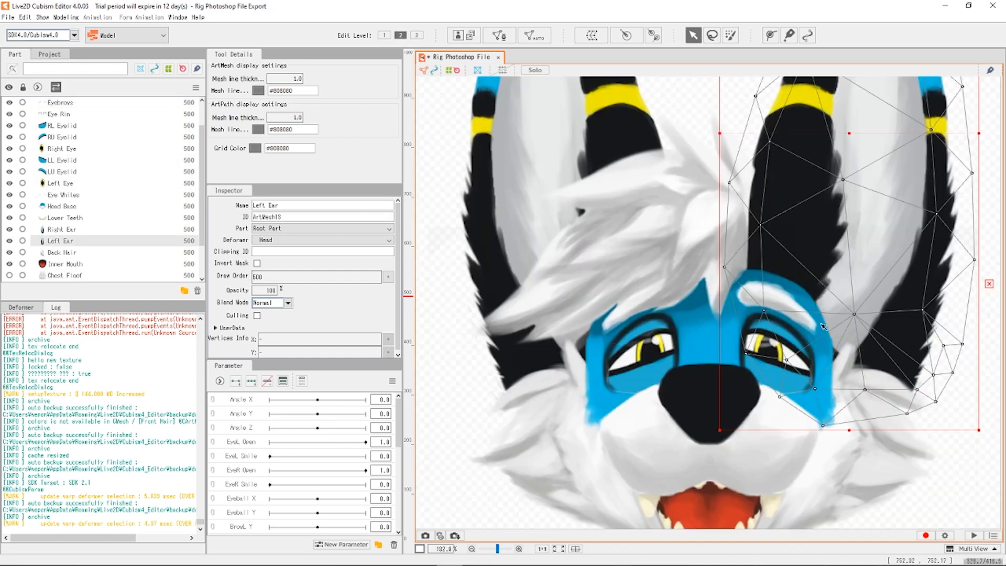
Create a warp deformer with 2 × 2 Bezier divisions as parent of the Left Ear mesh.
{"action": "left_click", "coordinate": [895, 299]}
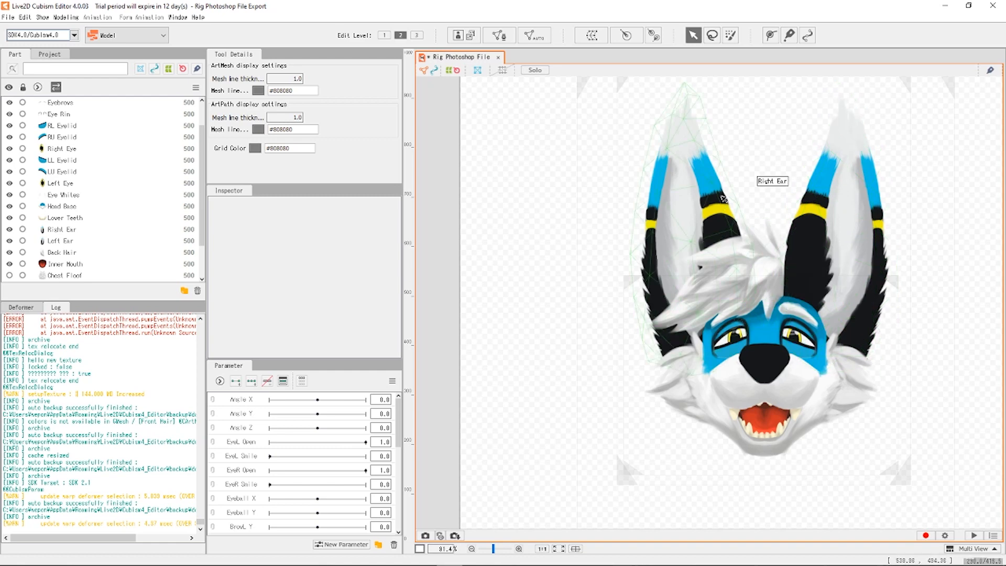
{"action": "scroll", "coordinate": [765, 176], "scroll_direction": "up", "scroll_amount": 3}
{"action": "left_click", "coordinate": [794, 138]}
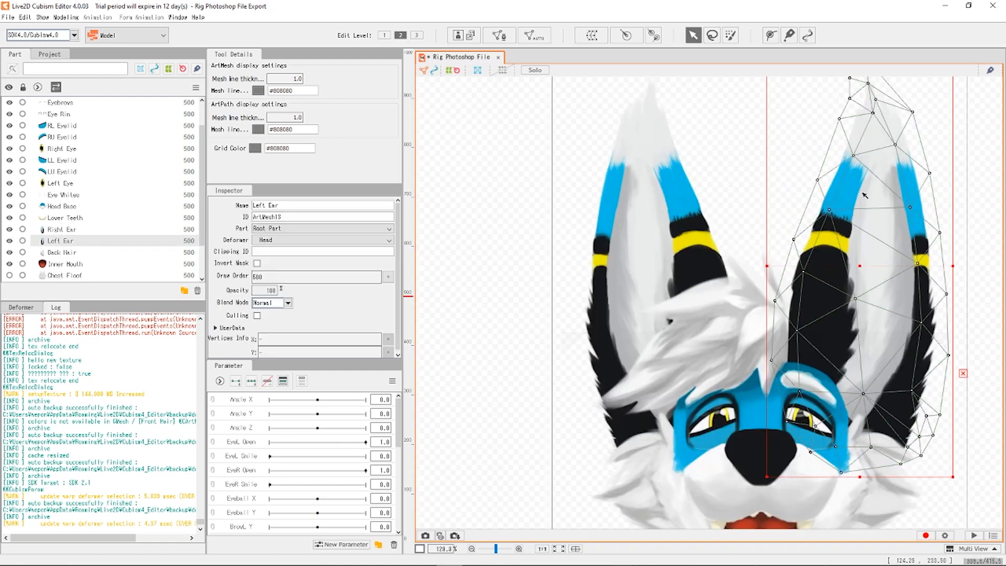
{"action": "left_click", "coordinate": [592, 35]}
{"action": "left_click", "coordinate": [550, 316]}
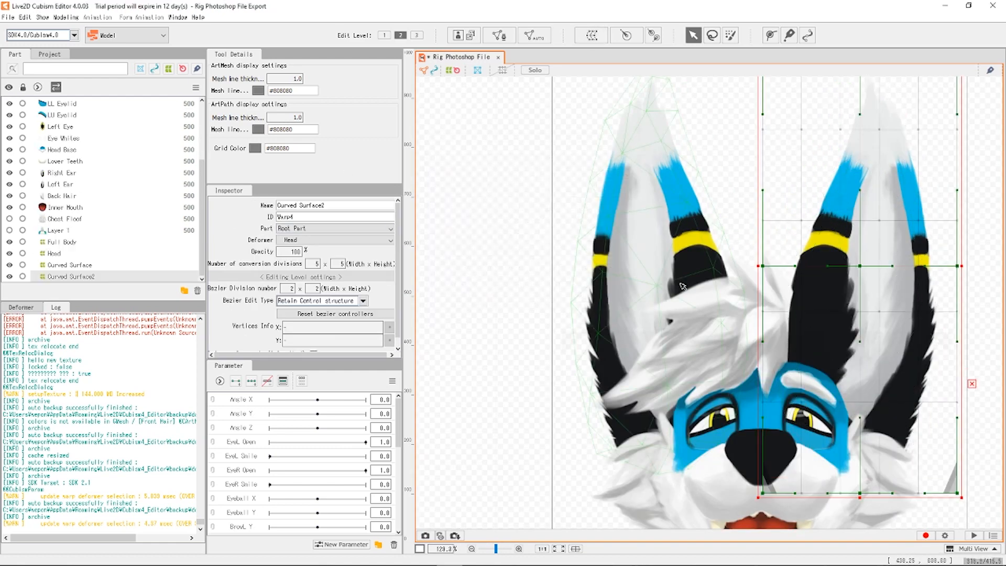
Create a warp deformer named Right Ear with 2 × 2 Bezier divisions as parent of the Right Ear mesh.
{"action": "left_click", "coordinate": [671, 219]}
{"action": "left_click", "coordinate": [591, 35]}
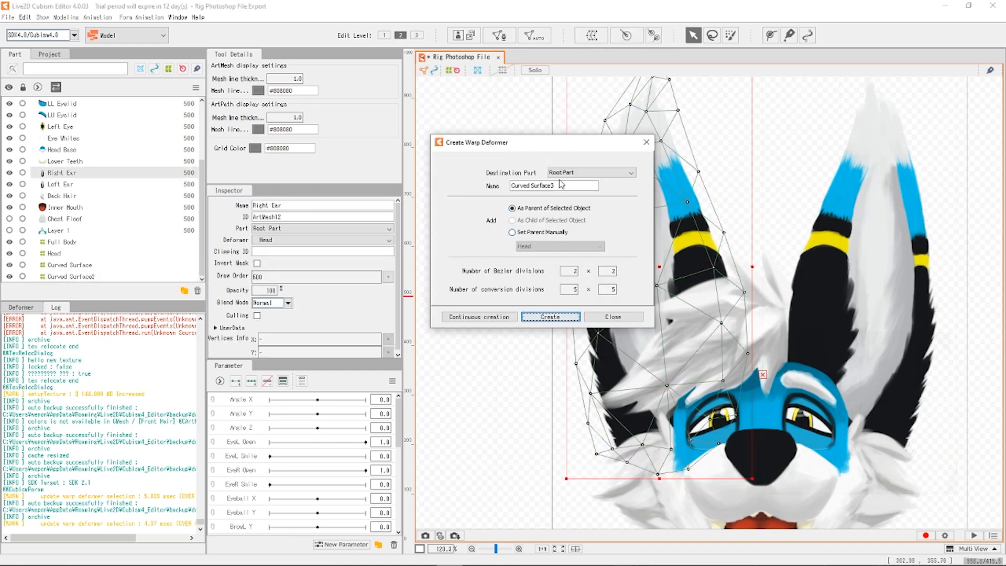
{"action": "left_click_drag", "start_coordinate": [557, 186], "coordinate": [451, 197]}
{"action": "key", "text": "BackSpace"}
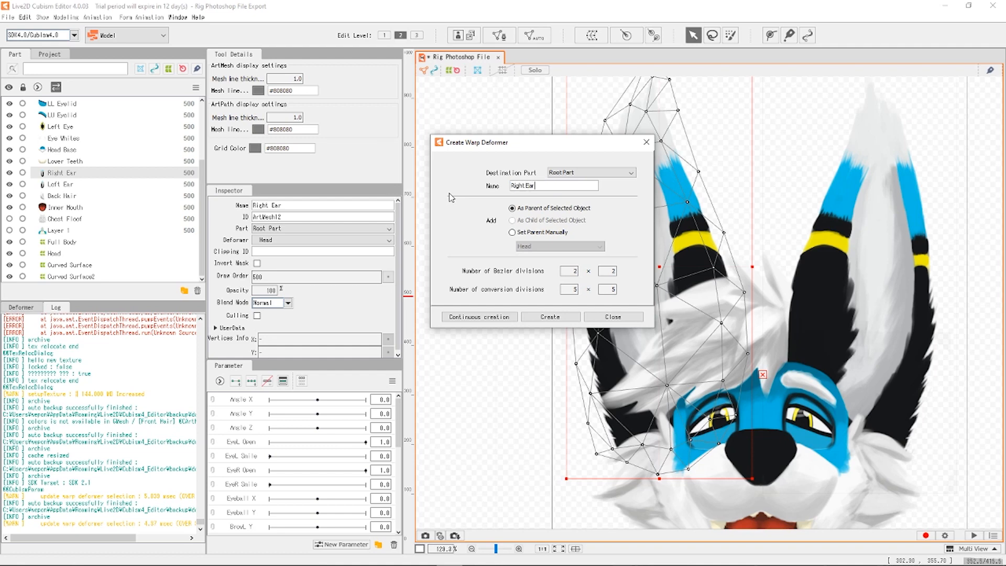
{"action": "left_click", "coordinate": [547, 316]}
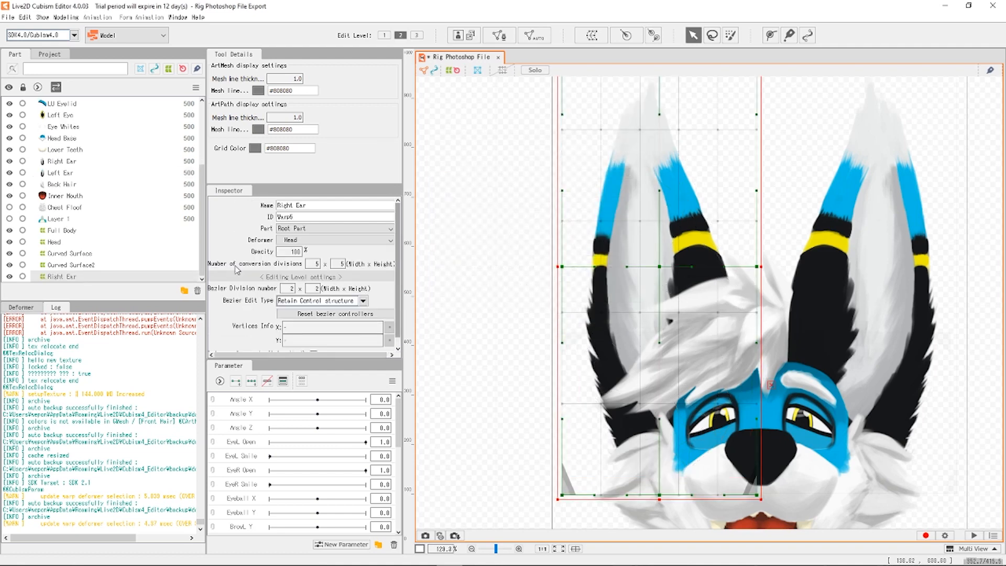
Rename the Head Base mesh's warp deformer, Curved Surface, as Jaw.
{"action": "left_click", "coordinate": [77, 254]}
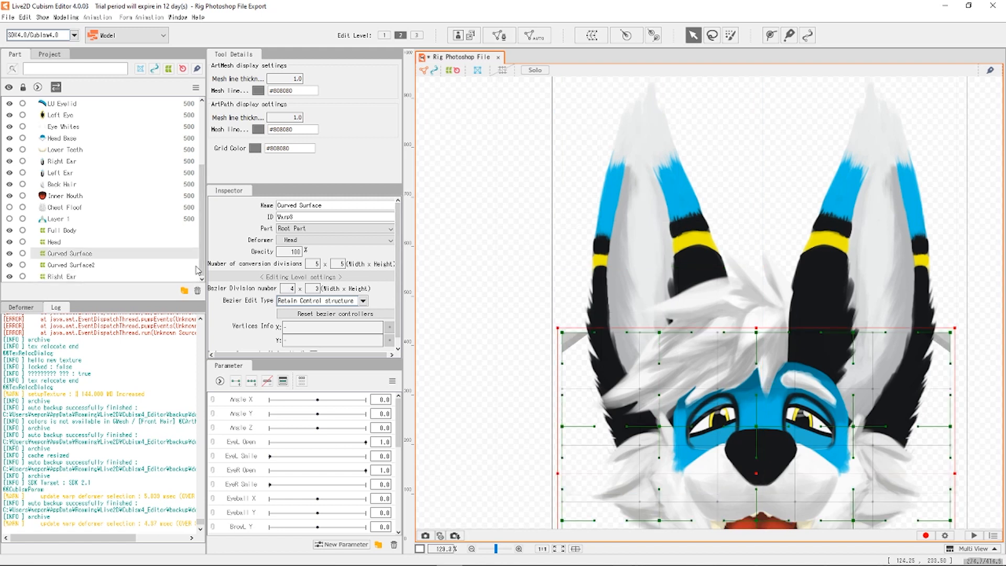
{"action": "left_click_drag", "start_coordinate": [340, 207], "coordinate": [252, 207]}
{"action": "type", "text": "Jaw"}
{"action": "key", "text": "Return"}
Rename the warp deformer around the left ear as Left Ear and deselect it.
{"action": "left_click", "coordinate": [85, 265]}
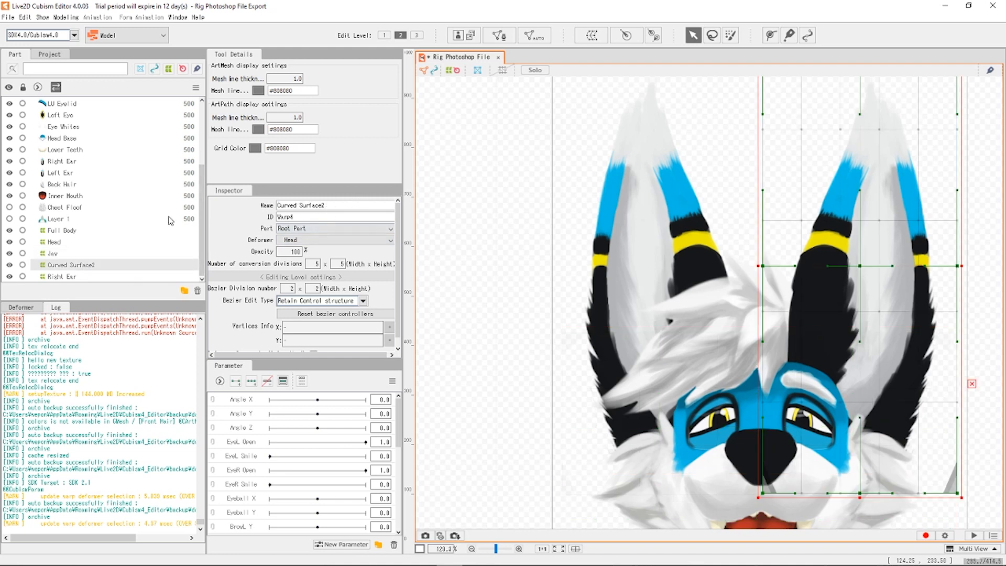
{"action": "left_click_drag", "start_coordinate": [325, 205], "coordinate": [269, 210]}
{"action": "key", "text": "BackSpace"}
{"action": "key", "text": "Return"}
{"action": "left_click", "coordinate": [514, 275]}
{"action": "scroll", "coordinate": [559, 265], "scroll_direction": "down", "scroll_amount": 3}
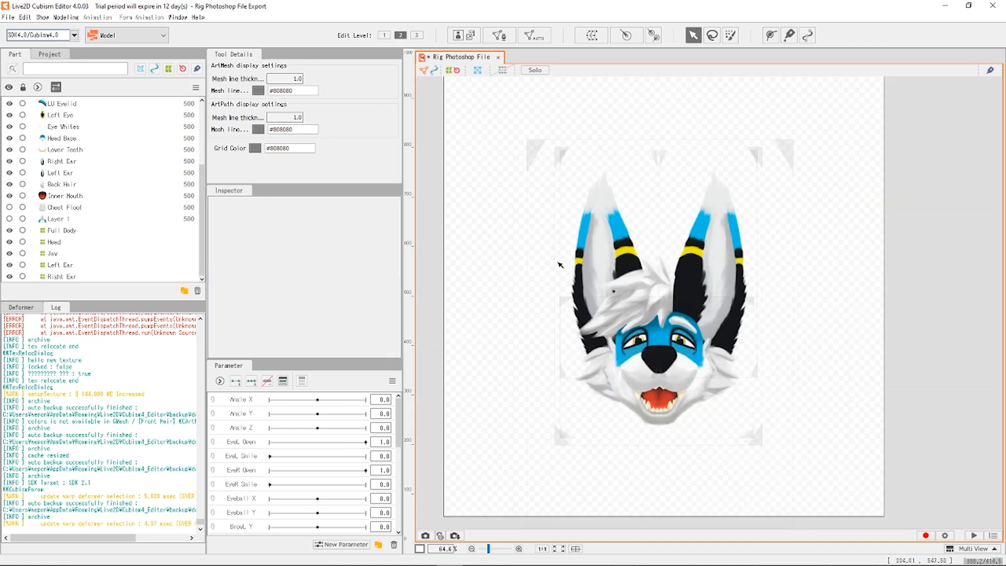
{"action": "scroll", "coordinate": [612, 245], "scroll_direction": "up", "scroll_amount": 1}
{"action": "left_click", "coordinate": [645, 312]}
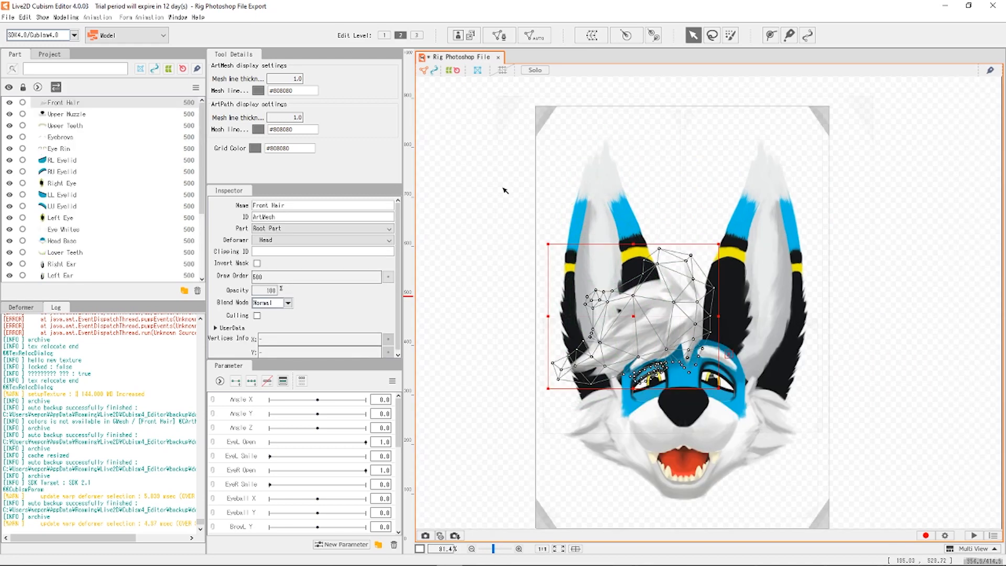
{"action": "left_click", "coordinate": [591, 35]}
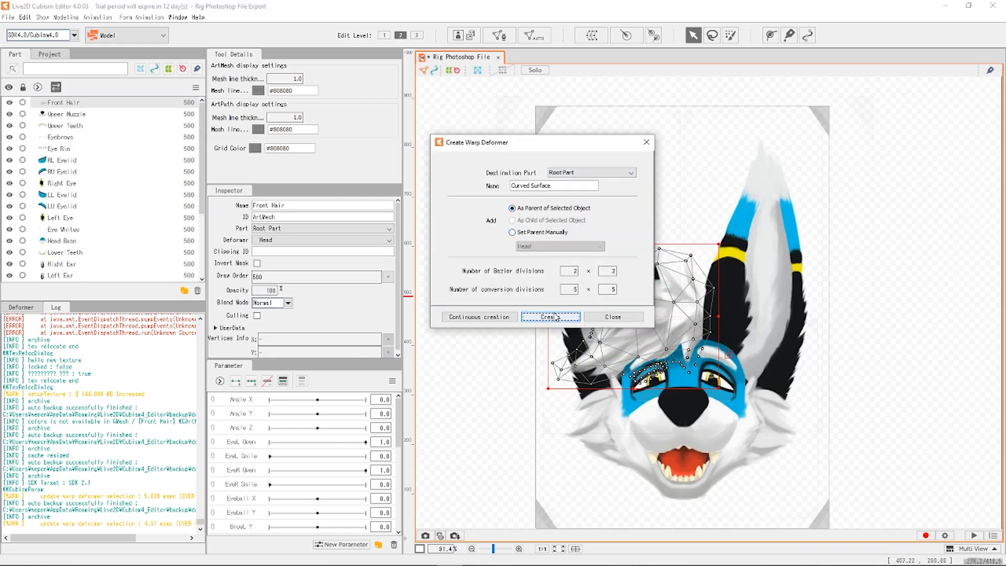
{"action": "left_click_drag", "start_coordinate": [571, 186], "coordinate": [476, 190]}
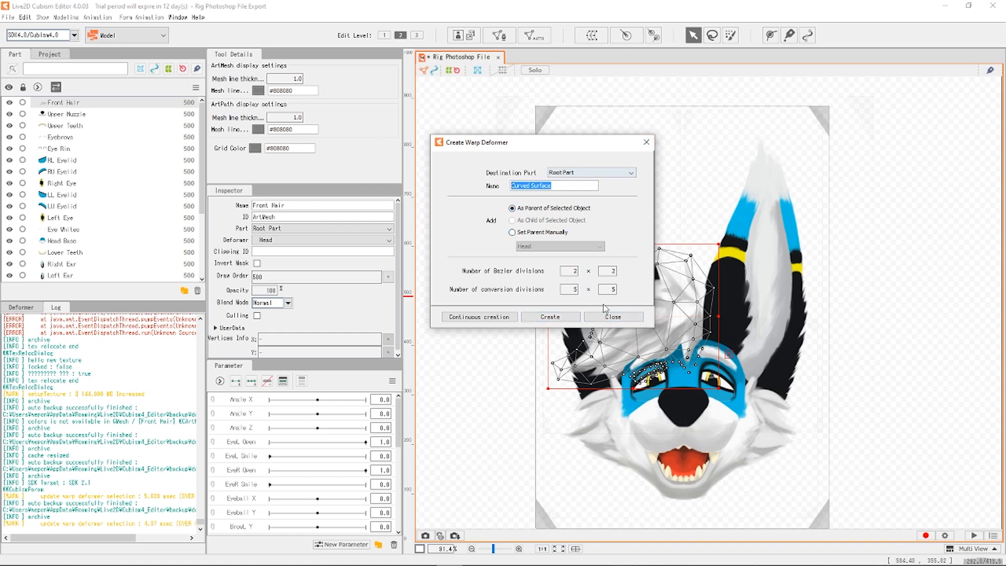
{"action": "left_click", "coordinate": [612, 317]}
{"action": "left_click", "coordinate": [682, 216]}
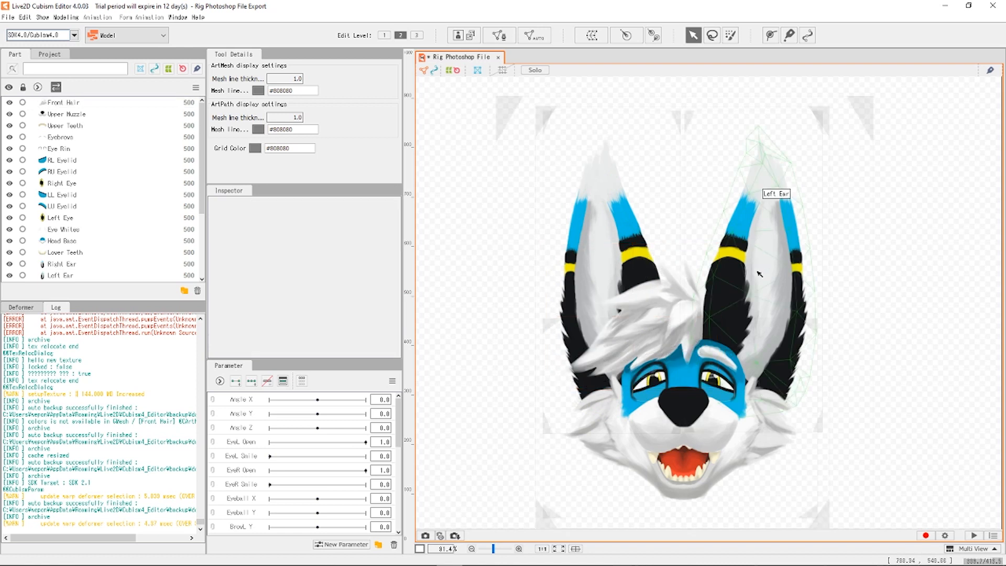
Create a warp deformer named Hair with 2 × 2 Bezier divisions around the Front Hair and Back Hair meshes together.
{"action": "scroll", "coordinate": [92, 255], "scroll_direction": "down", "scroll_amount": 3}
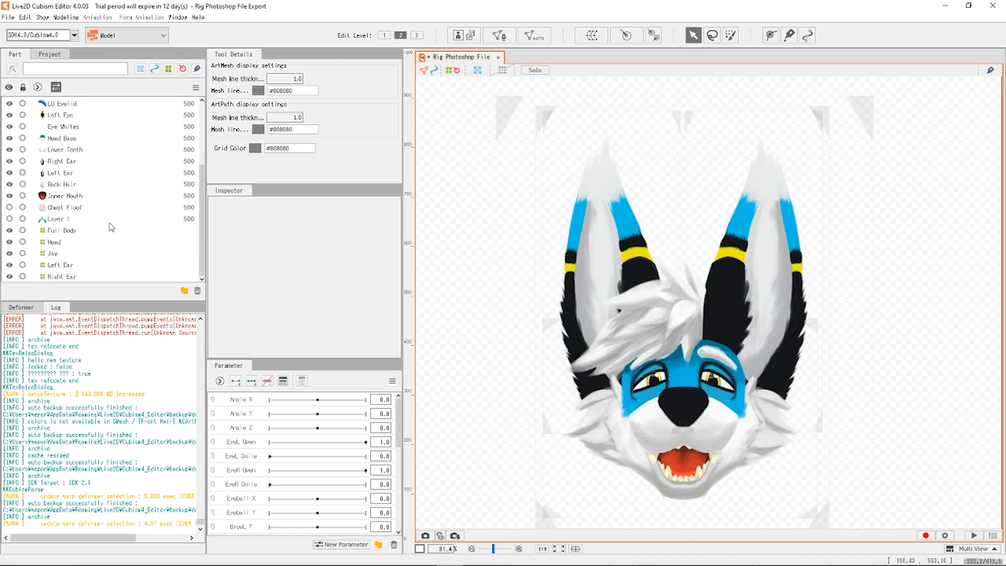
{"action": "scroll", "coordinate": [111, 227], "scroll_direction": "up", "scroll_amount": 3}
{"action": "left_click", "coordinate": [74, 103]}
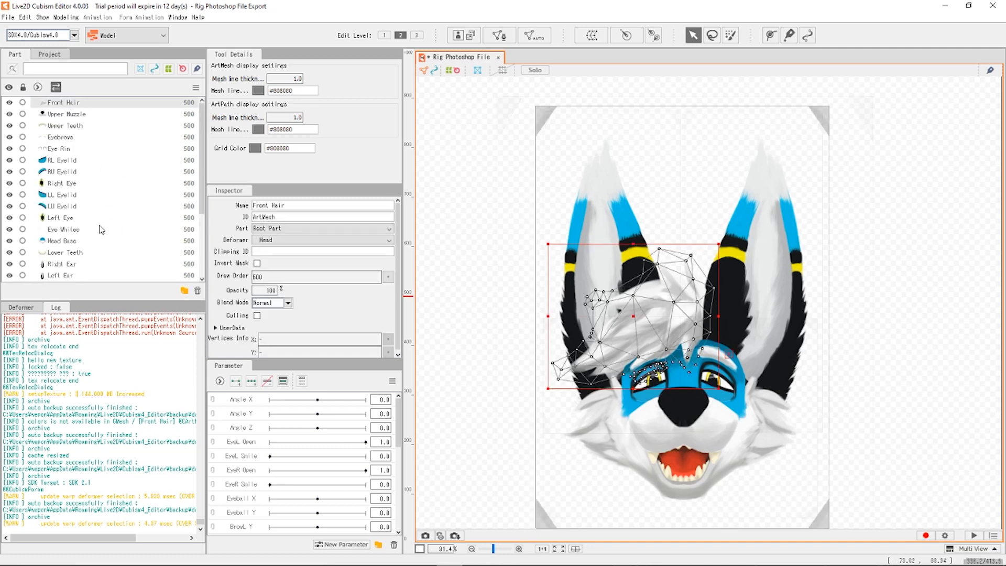
{"action": "scroll", "coordinate": [104, 228], "scroll_direction": "down", "scroll_amount": 1}
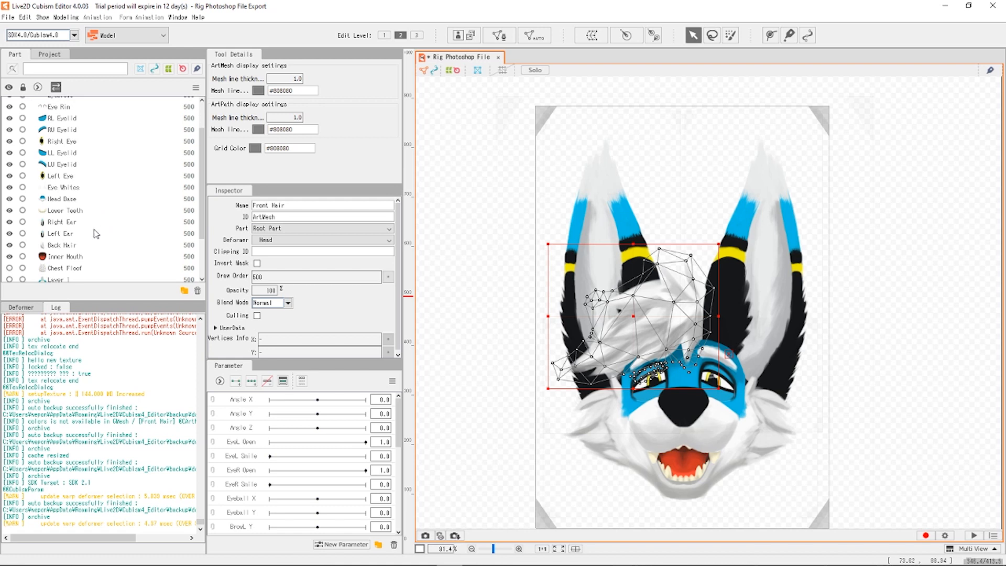
{"action": "left_click", "coordinate": [75, 245], "text": "ctrl"}
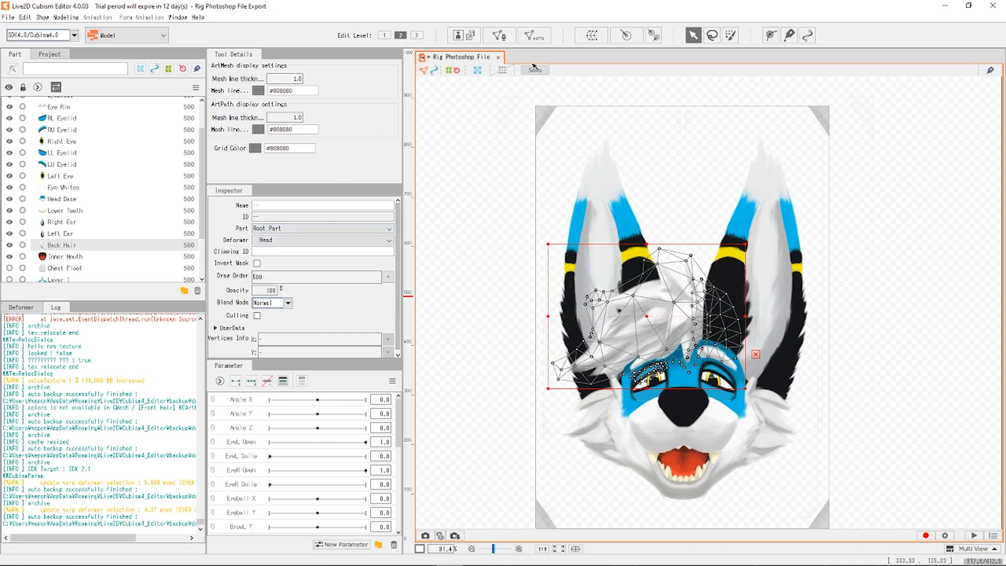
{"action": "left_click", "coordinate": [597, 38]}
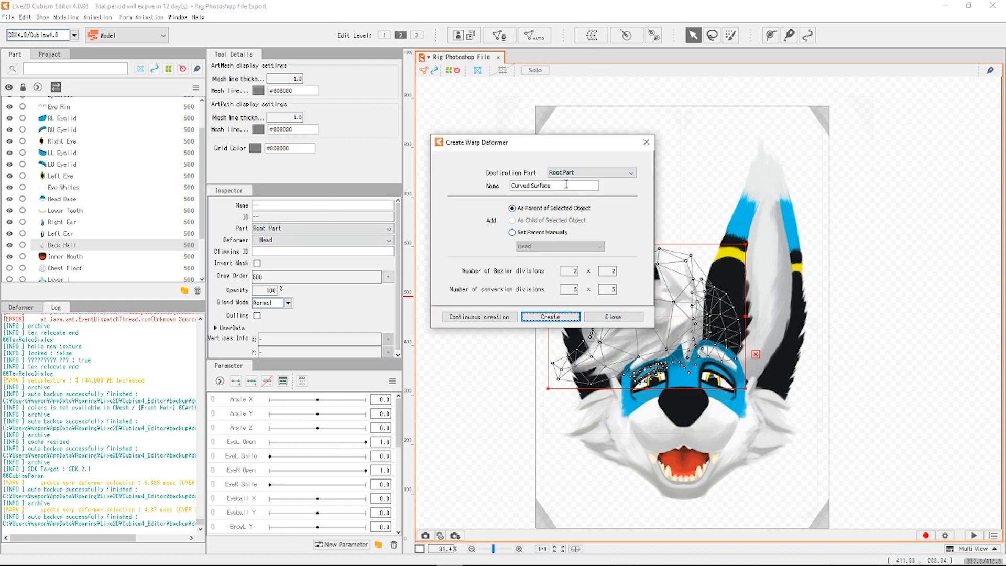
{"action": "left_click_drag", "start_coordinate": [473, 192], "coordinate": [472, 192]}
{"action": "left_click_drag", "start_coordinate": [555, 185], "coordinate": [497, 190]}
{"action": "key", "text": "BackSpace"}
{"action": "key", "text": "BackSpace"}
{"action": "key", "text": "BackSpace"}
{"action": "key", "text": "BackSpace"}
{"action": "key", "text": "BackSpace"}
{"action": "key", "text": "BackSpace"}
{"action": "key", "text": "BackSpace"}
{"action": "key", "text": "BackSpace"}
{"action": "key", "text": "BackSpace"}
{"action": "key", "text": "BackSpace"}
{"action": "key", "text": "BackSpace"}
{"action": "key", "text": "BackSpace"}
{"action": "key", "text": "BackSpace"}
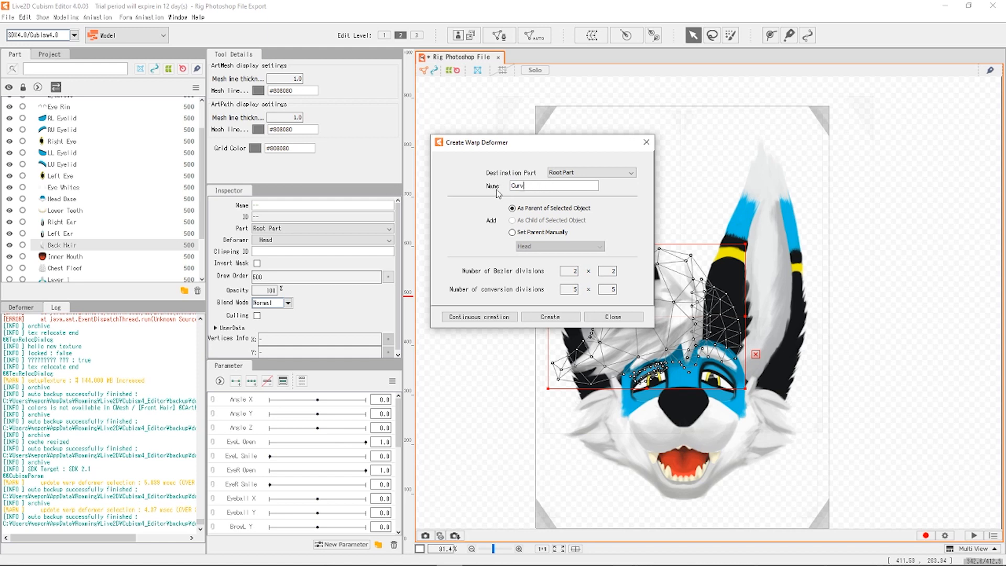
{"action": "type", "text": "Hair"}
{"action": "left_click", "coordinate": [571, 319]}
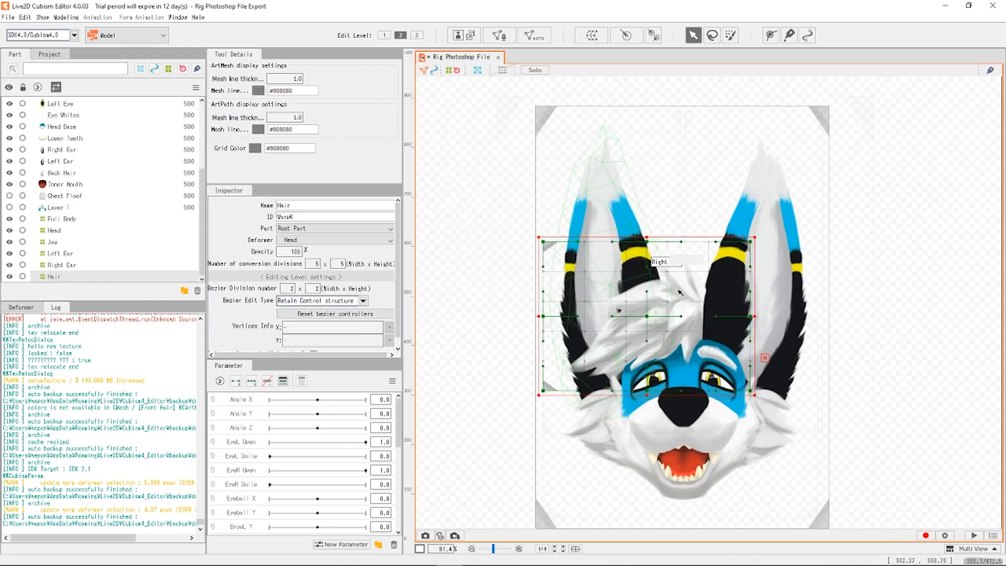
{"action": "left_click", "coordinate": [956, 309]}
Create a warp deformer named RU Eyelid with 4 × 3 Bezier divisions as parent of the RU Eyelid mesh.
{"action": "scroll", "coordinate": [679, 392], "scroll_direction": "up", "scroll_amount": 3}
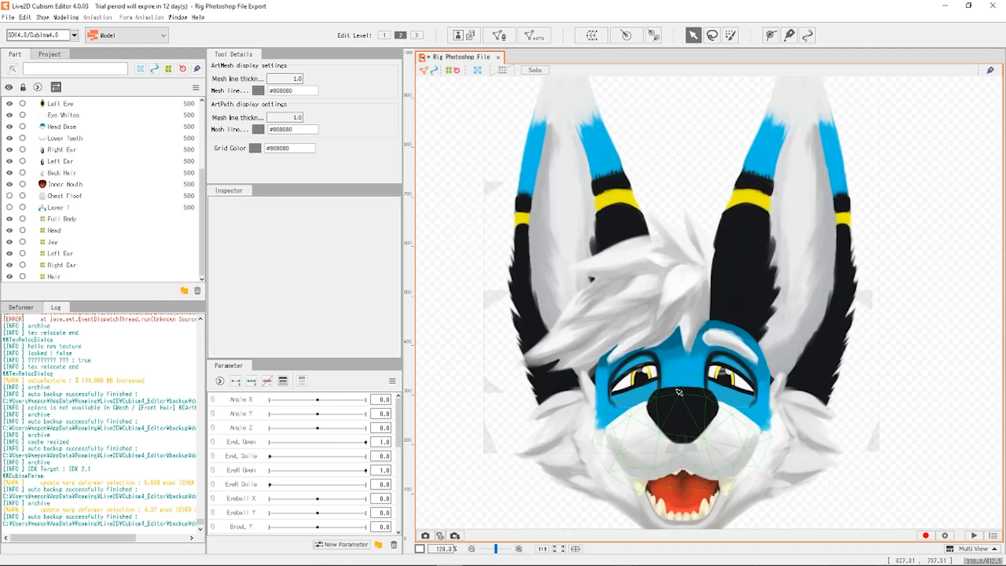
{"action": "scroll", "coordinate": [679, 392], "scroll_direction": "up", "scroll_amount": 3}
{"action": "scroll", "coordinate": [634, 330], "scroll_direction": "up", "scroll_amount": 4}
{"action": "left_click", "coordinate": [602, 333]}
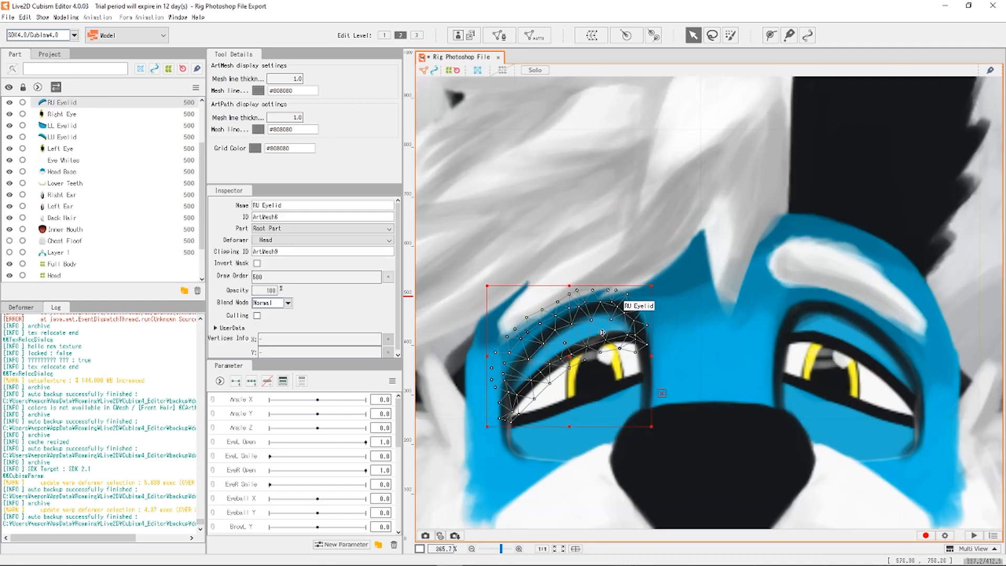
{"action": "left_click", "coordinate": [591, 35]}
{"action": "double_click", "coordinate": [566, 271]}
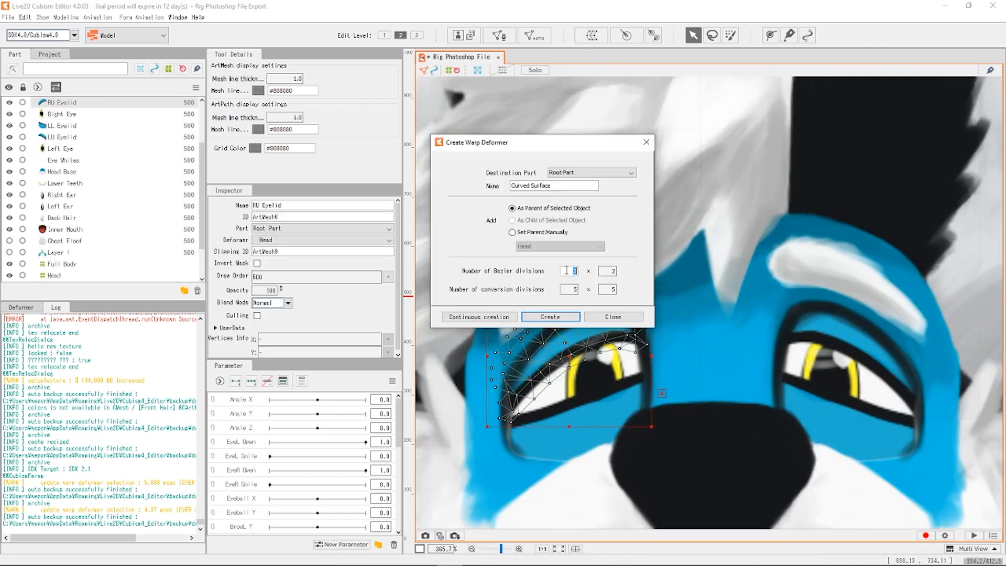
{"action": "type", "text": "4"}
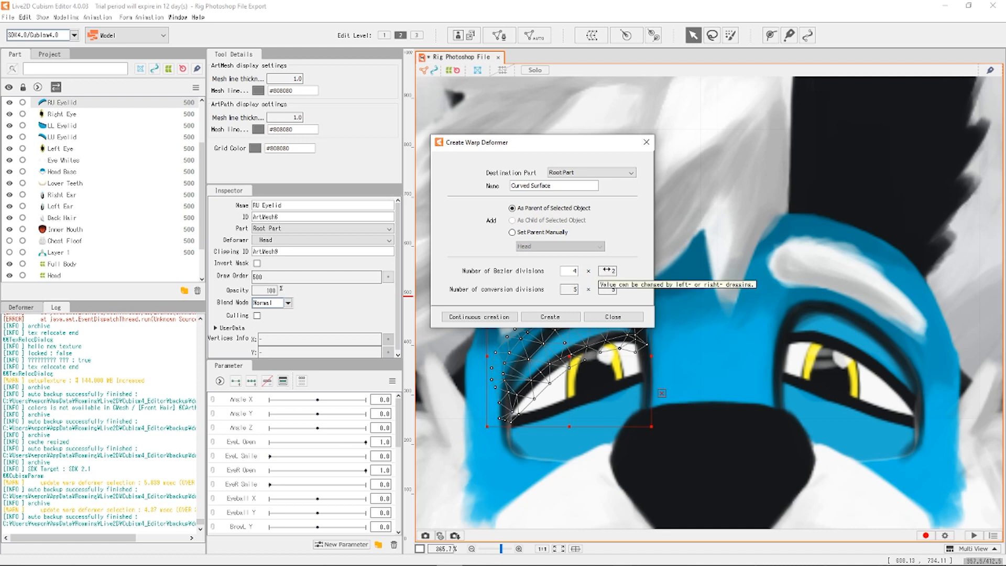
{"action": "left_click", "coordinate": [609, 271]}
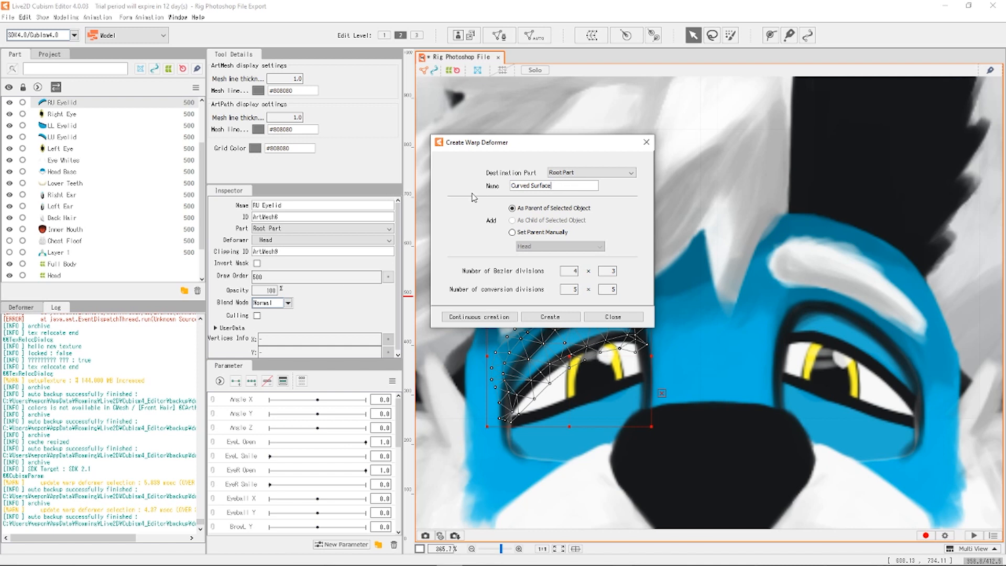
{"action": "key", "text": "BackSpace"}
{"action": "key", "text": "BackSpace"}
{"action": "key", "text": "BackSpace"}
{"action": "key", "text": "BackSpace"}
{"action": "key", "text": "BackSpace"}
{"action": "key", "text": "BackSpace"}
{"action": "key", "text": "BackSpace"}
{"action": "key", "text": "BackSpace"}
{"action": "key", "text": "BackSpace"}
{"action": "key", "text": "BackSpace"}
{"action": "key", "text": "BackSpace"}
{"action": "key", "text": "BackSpace"}
{"action": "key", "text": "BackSpace"}
{"action": "key", "text": "BackSpace"}
{"action": "type", "text": "Left"}
{"action": "key", "text": "BackSpace"}
{"action": "key", "text": "BackSpace"}
{"action": "key", "text": "BackSpace"}
{"action": "type", "text": "U"}
{"action": "key", "text": "BackSpace"}
{"action": "key", "text": "BackSpace"}
{"action": "type", "text": "RU Eyelid"}
{"action": "left_click", "coordinate": [549, 317]}
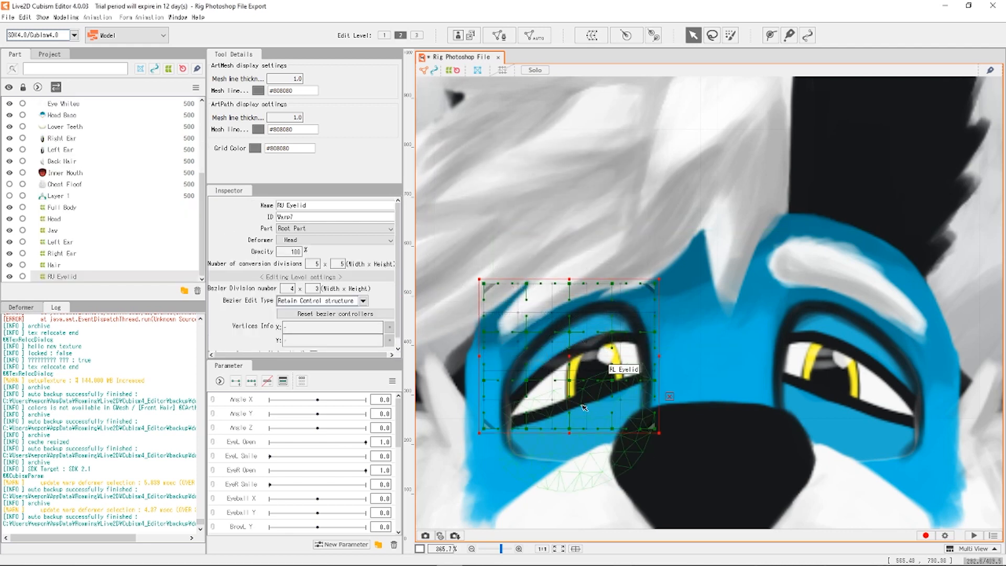
Create a warp deformer named RL Eyelid with 4 × 3 Bezier divisions as parent of the RL Eyelid mesh.
{"action": "left_click", "coordinate": [557, 425]}
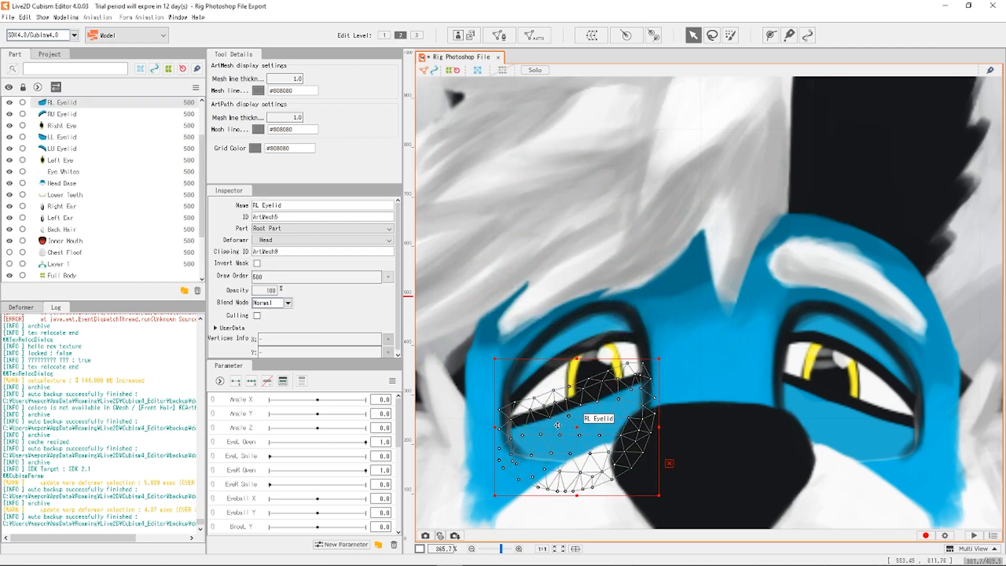
{"action": "left_click", "coordinate": [592, 35]}
{"action": "left_click_drag", "start_coordinate": [568, 187], "coordinate": [462, 189]}
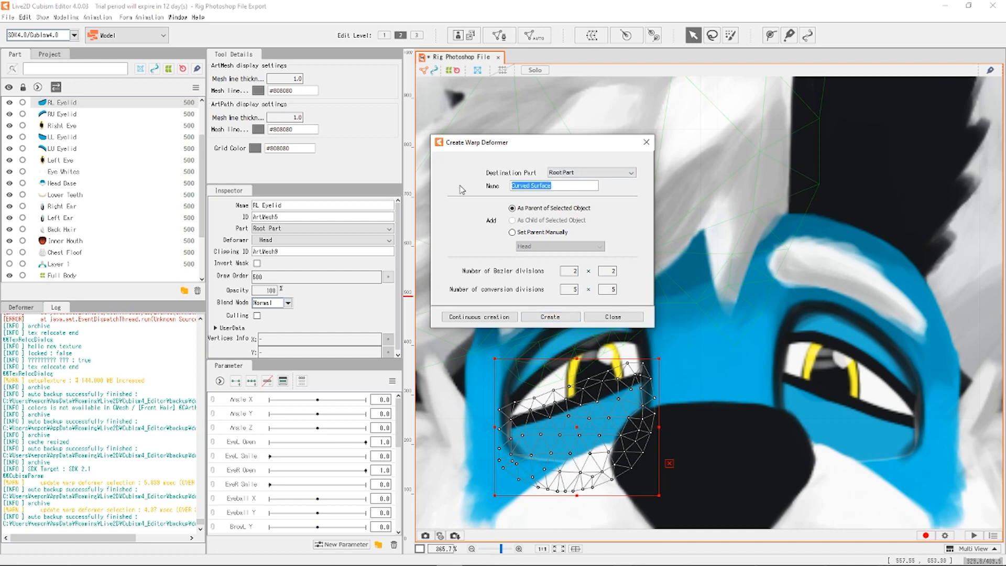
{"action": "key", "text": "BackSpace"}
{"action": "type", "text": "RL Eyelid"}
{"action": "double_click", "coordinate": [568, 272]}
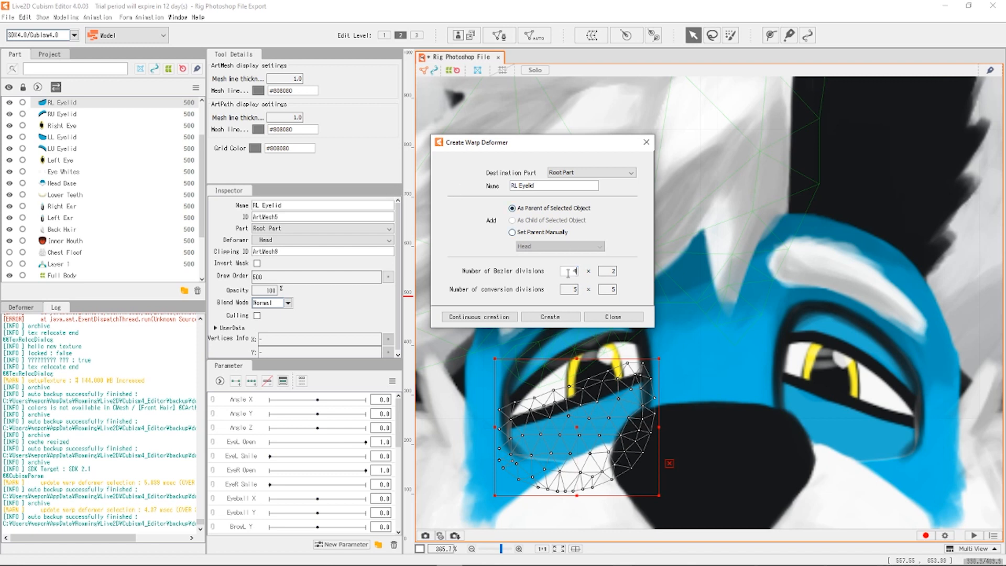
{"action": "double_click", "coordinate": [610, 270]}
{"action": "type", "text": "3"}
{"action": "left_click", "coordinate": [550, 316]}
Create a warp deformer named LU Eyelid with 4 × 3 Bezier divisions as parent of the LU Eyelid mesh.
{"action": "left_click", "coordinate": [786, 321]}
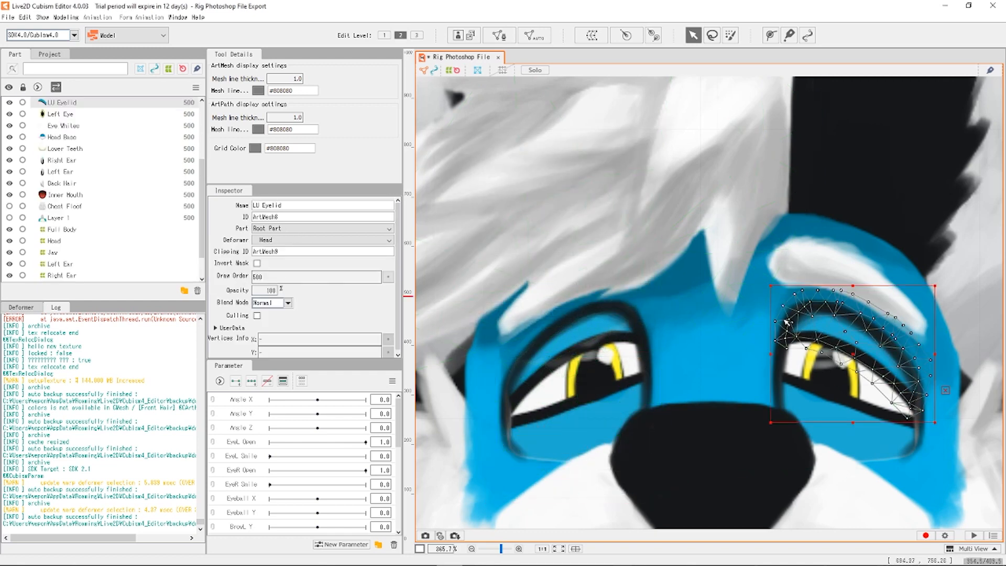
{"action": "left_click", "coordinate": [592, 36]}
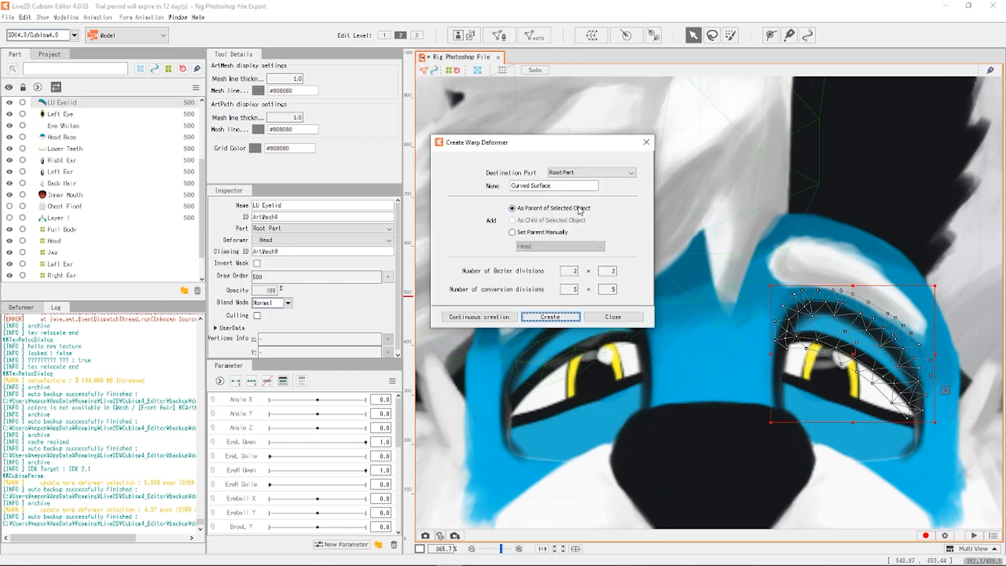
{"action": "triple_click", "coordinate": [554, 185]}
{"action": "key", "text": "BackSpace"}
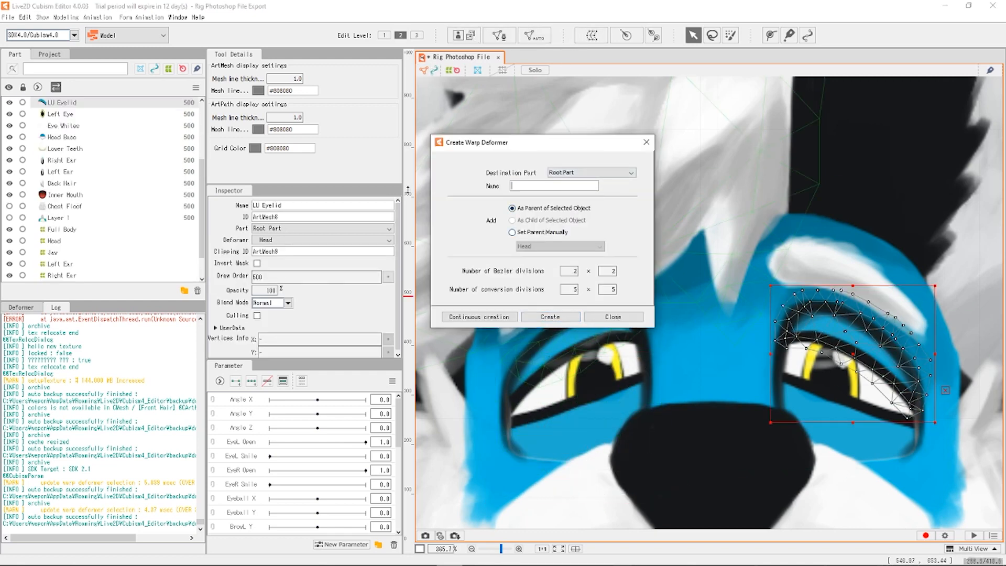
{"action": "type", "text": "LU Eyelid"}
{"action": "key", "text": "BackSpace"}
{"action": "type", "text": "d"}
{"action": "left_click", "coordinate": [527, 185]}
{"action": "left_click", "coordinate": [570, 271]}
{"action": "type", "text": "4"}
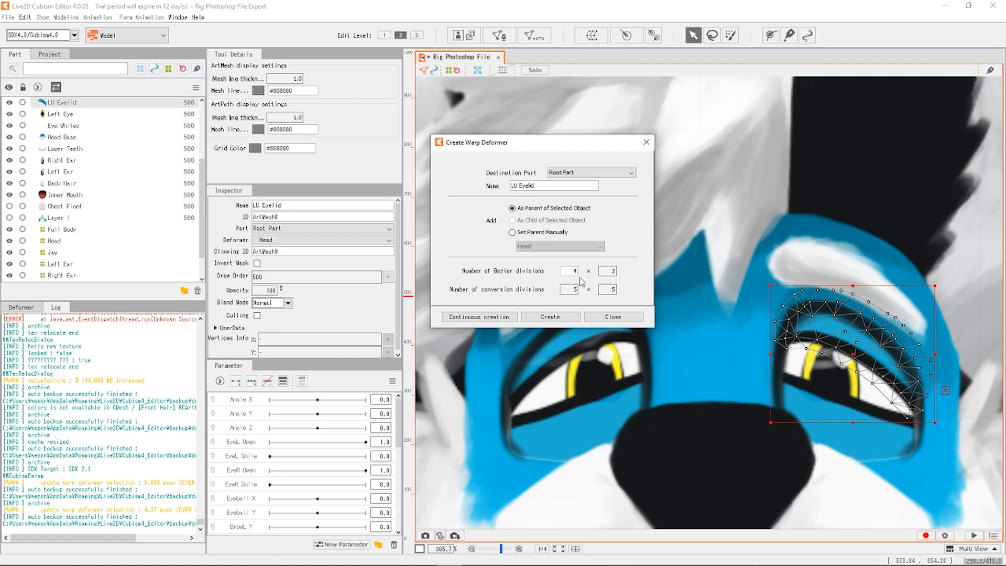
{"action": "left_click", "coordinate": [612, 271]}
{"action": "type", "text": "3"}
{"action": "left_click", "coordinate": [565, 315]}
Create a warp deformer named LL Eyelid with 4 × 3 Bezier divisions as parent of the LL Eyelid mesh.
{"action": "left_click", "coordinate": [825, 420]}
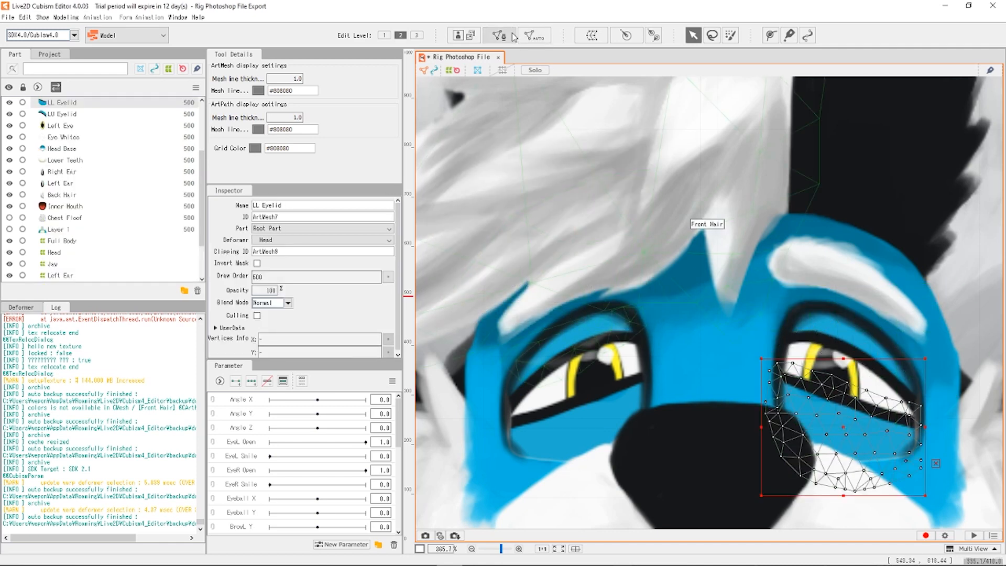
{"action": "left_click", "coordinate": [591, 36]}
{"action": "left_click_drag", "start_coordinate": [572, 186], "coordinate": [503, 191]}
{"action": "key", "text": "BackSpace"}
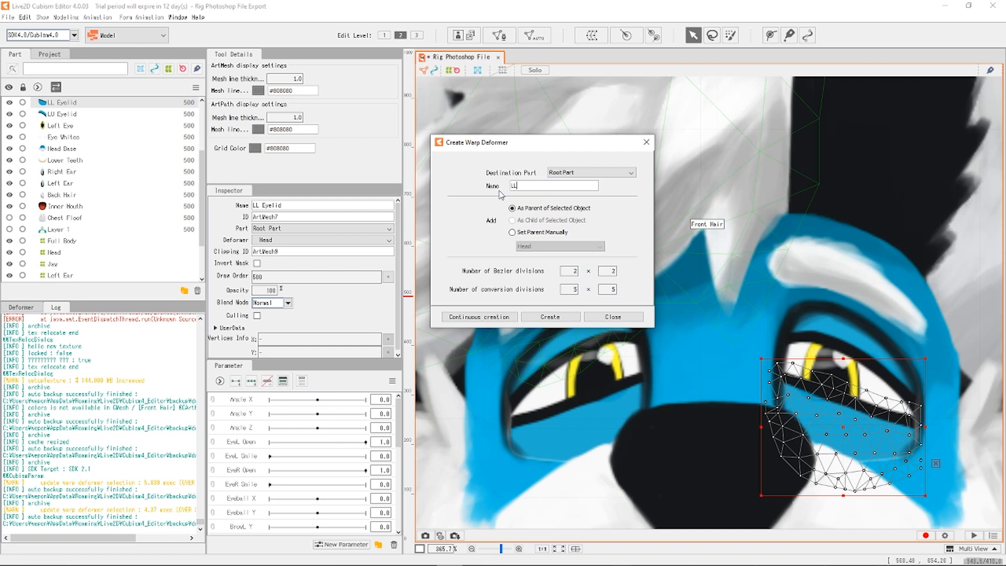
{"action": "type", "text": "LL Eyelid"}
{"action": "double_click", "coordinate": [567, 273]}
{"action": "type", "text": "4"}
{"action": "double_click", "coordinate": [613, 271]}
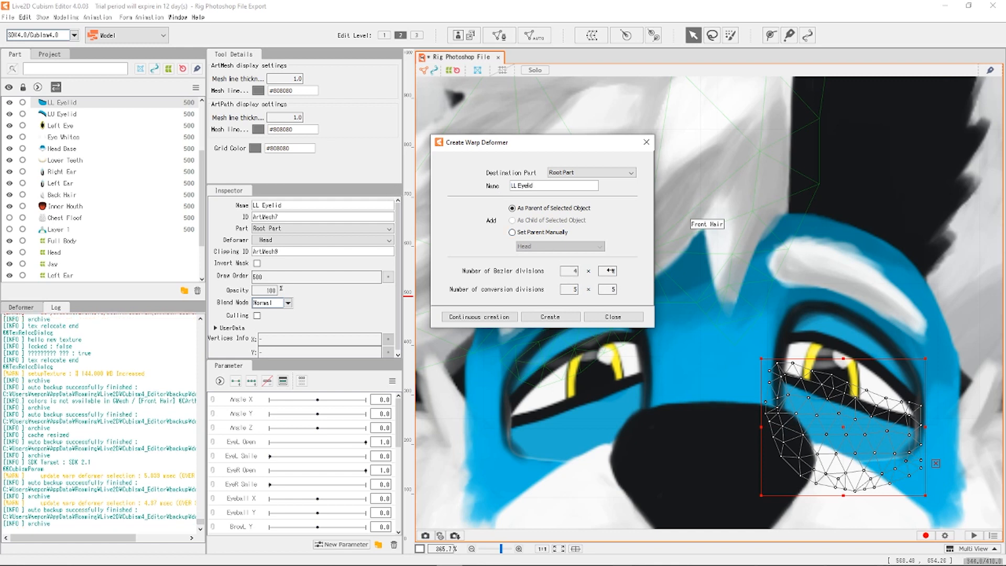
{"action": "type", "text": "3"}
{"action": "left_click", "coordinate": [557, 320]}
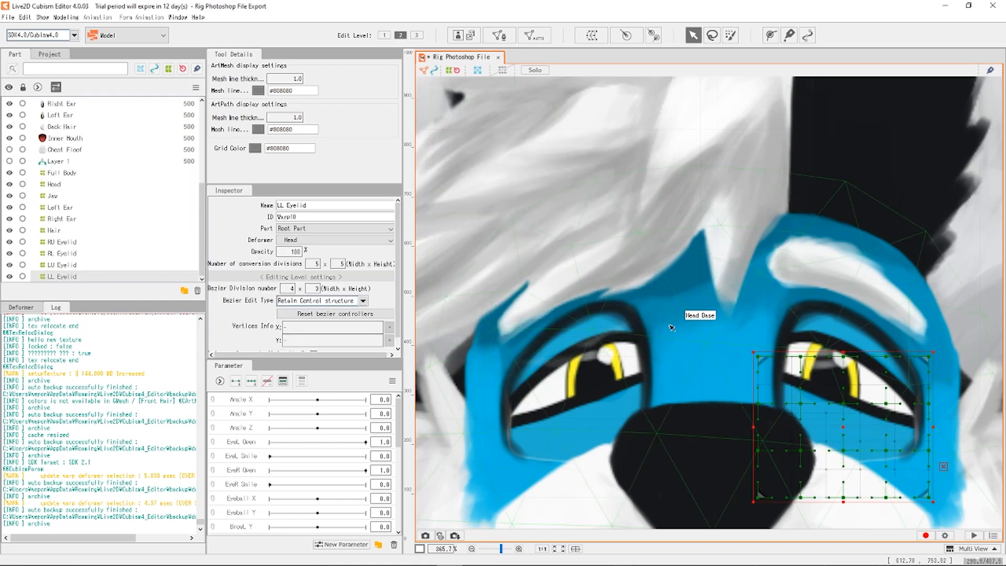
{"action": "scroll", "coordinate": [675, 314], "scroll_direction": "down", "scroll_amount": 5}
{"action": "left_click", "coordinate": [948, 319]}
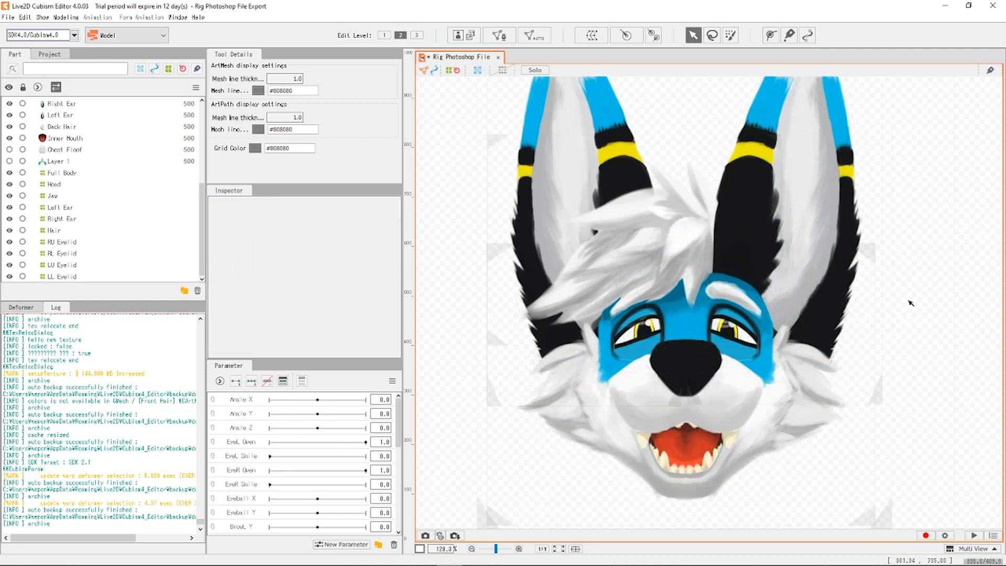
Make the hidden Chest Floof and Layer 1 body artwork visible again.
{"action": "scroll", "coordinate": [882, 245], "scroll_direction": "down", "scroll_amount": 3}
{"action": "scroll", "coordinate": [882, 245], "scroll_direction": "up", "scroll_amount": 1}
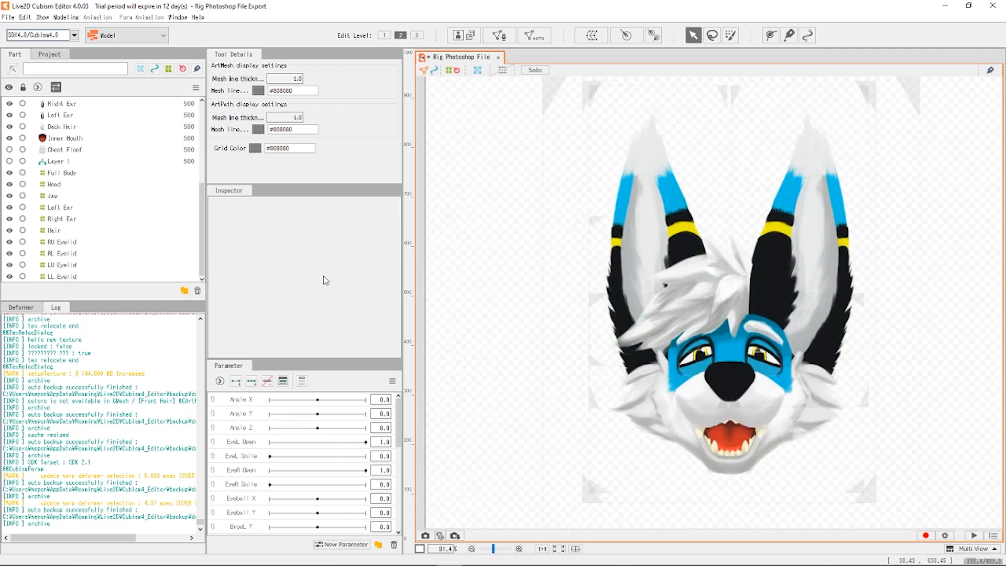
{"action": "left_click", "coordinate": [10, 161]}
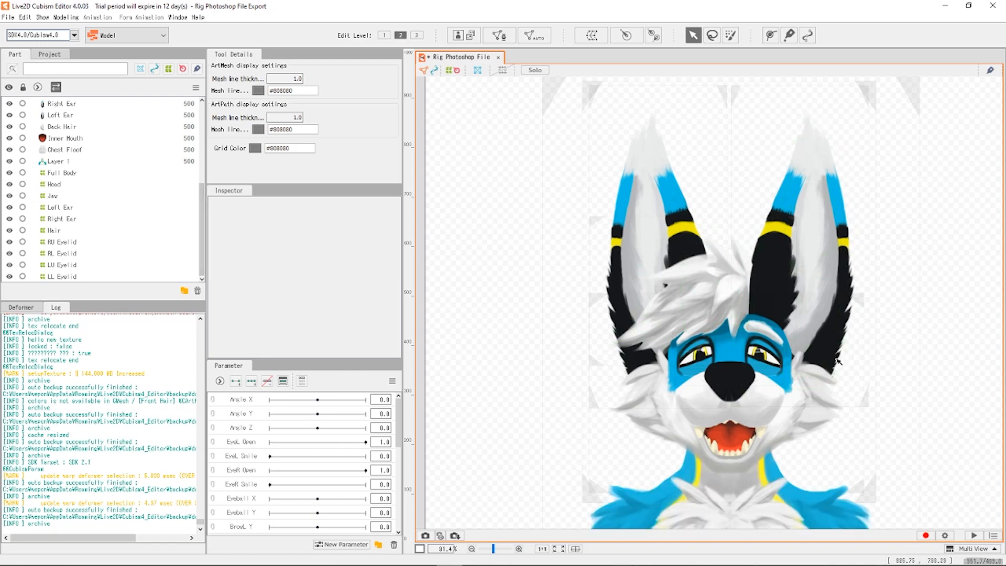
Examine the whole character and the LU Eyelid mesh within its warp deformer up close.
{"action": "scroll", "coordinate": [709, 325], "scroll_direction": "down", "scroll_amount": 2}
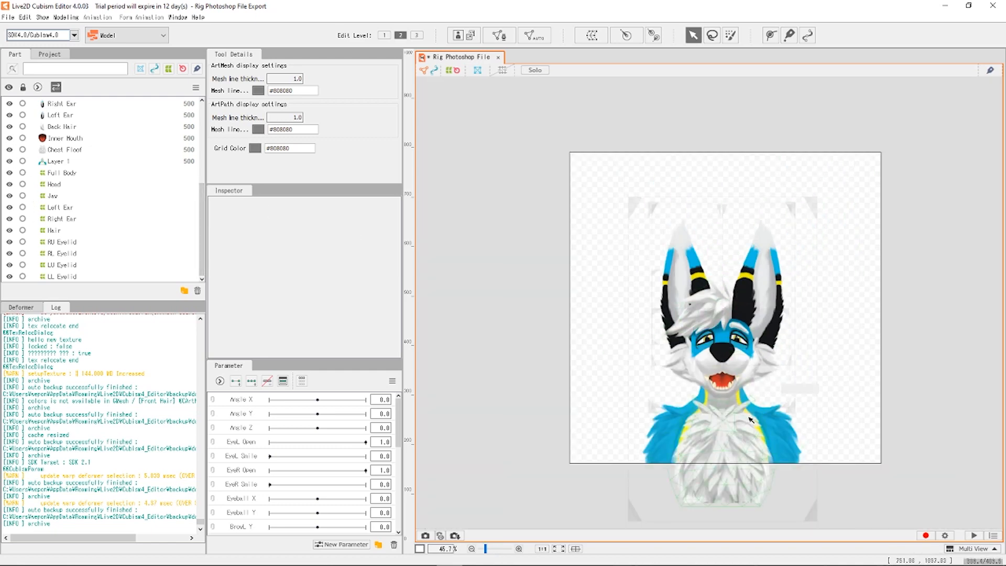
{"action": "scroll", "coordinate": [750, 417], "scroll_direction": "up", "scroll_amount": 1}
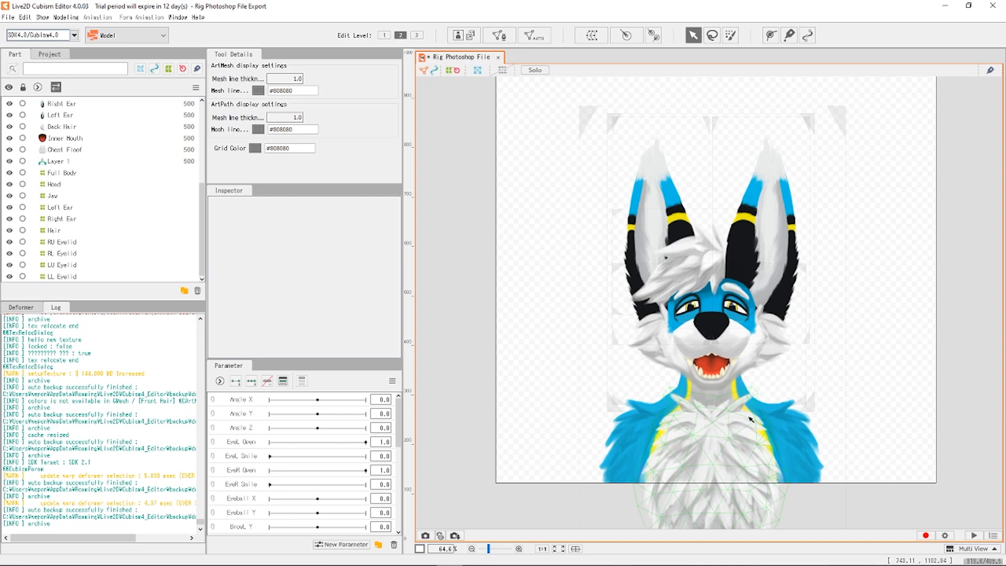
{"action": "scroll", "coordinate": [696, 298], "scroll_direction": "up", "scroll_amount": 10}
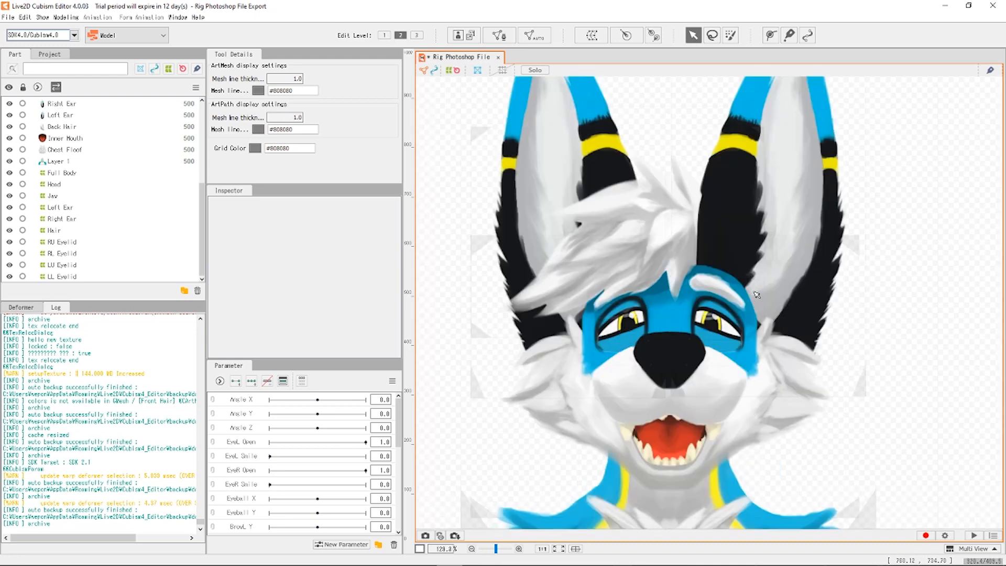
{"action": "left_click", "coordinate": [618, 361]}
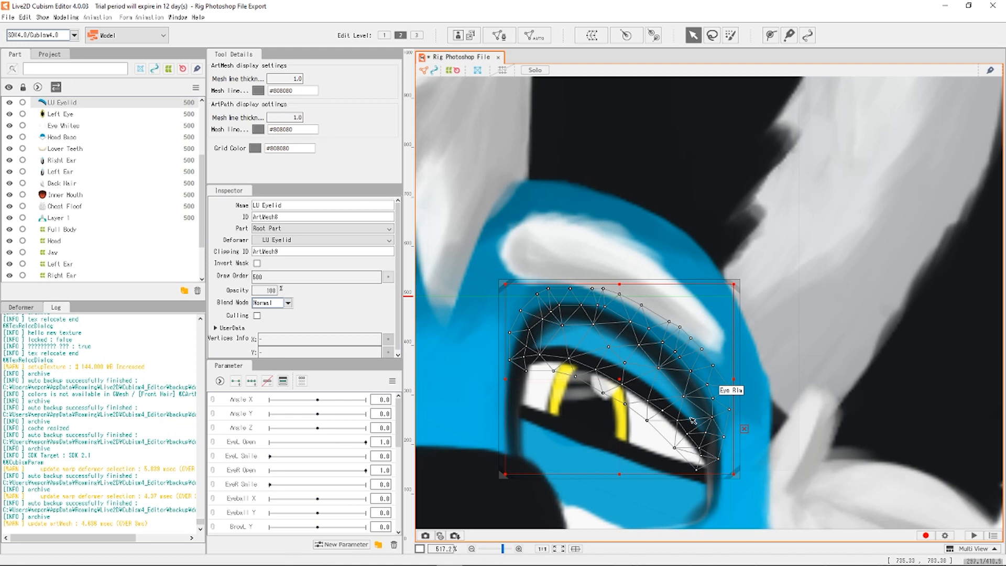
{"action": "scroll", "coordinate": [728, 361], "scroll_direction": "down", "scroll_amount": 8}
{"action": "left_click", "coordinate": [870, 380]}
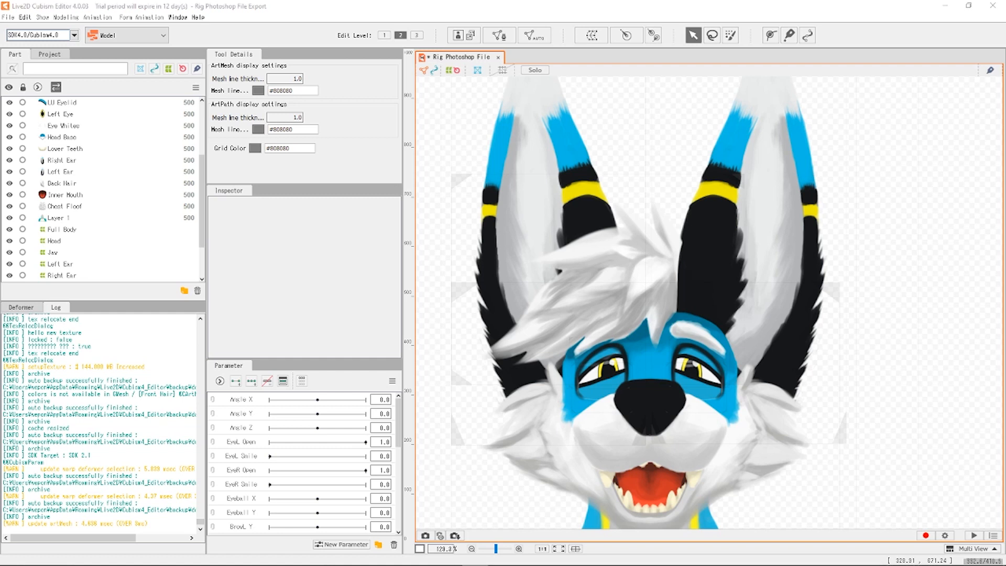
{"action": "scroll", "coordinate": [767, 263], "scroll_direction": "down", "scroll_amount": 6}
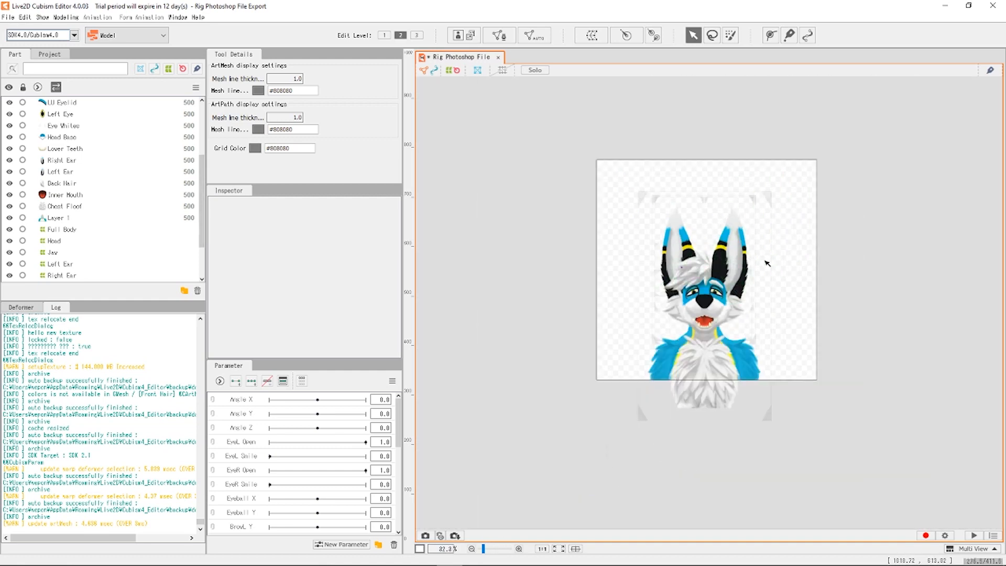
{"action": "scroll", "coordinate": [767, 263], "scroll_direction": "up", "scroll_amount": 2}
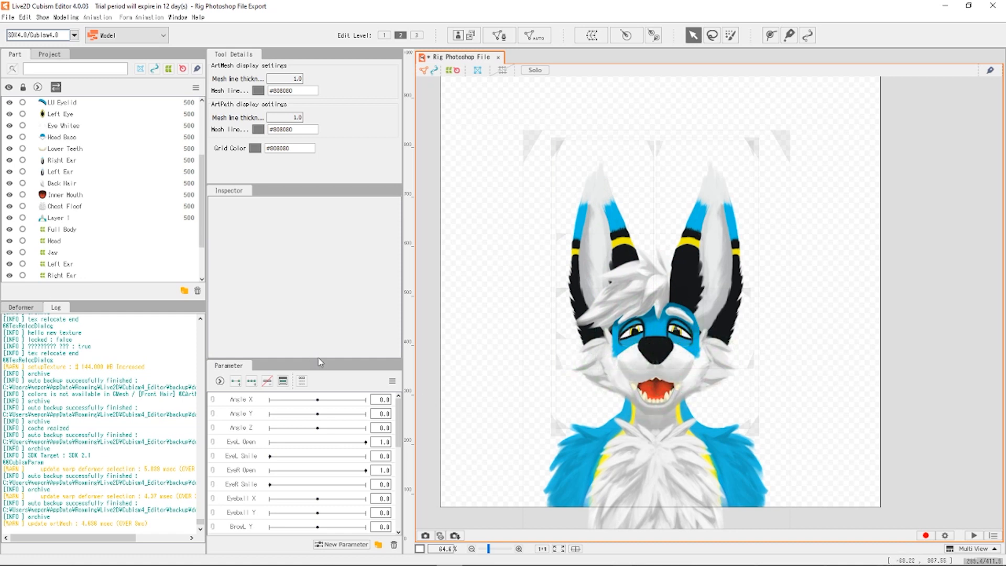
Enlarge the area for the parameter sliders by collapsing the Inspector above it.
{"action": "left_click_drag", "start_coordinate": [307, 359], "coordinate": [315, 325]}
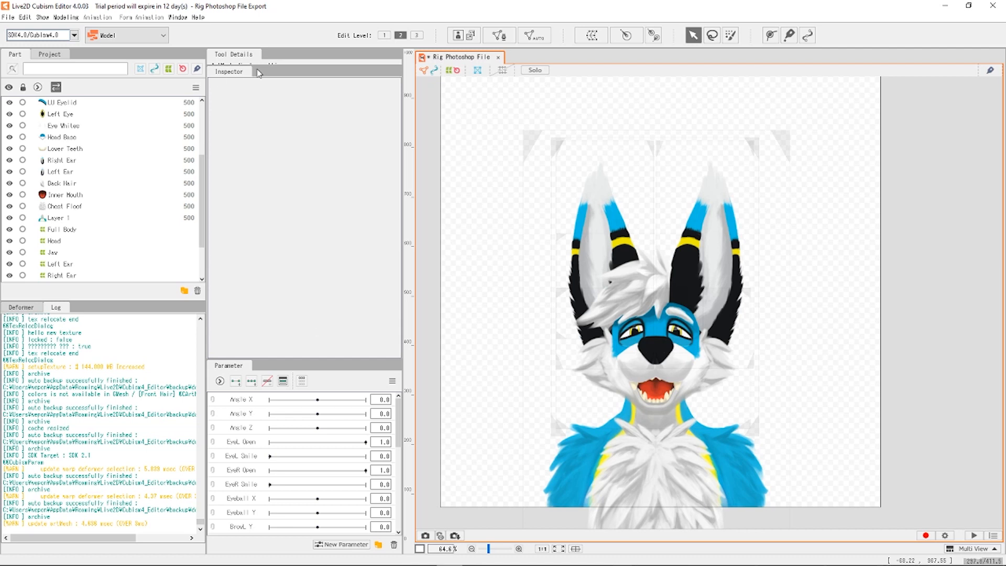
{"action": "left_click_drag", "start_coordinate": [257, 70], "coordinate": [310, 237]}
{"action": "scroll", "coordinate": [722, 359], "scroll_direction": "up", "scroll_amount": 2}
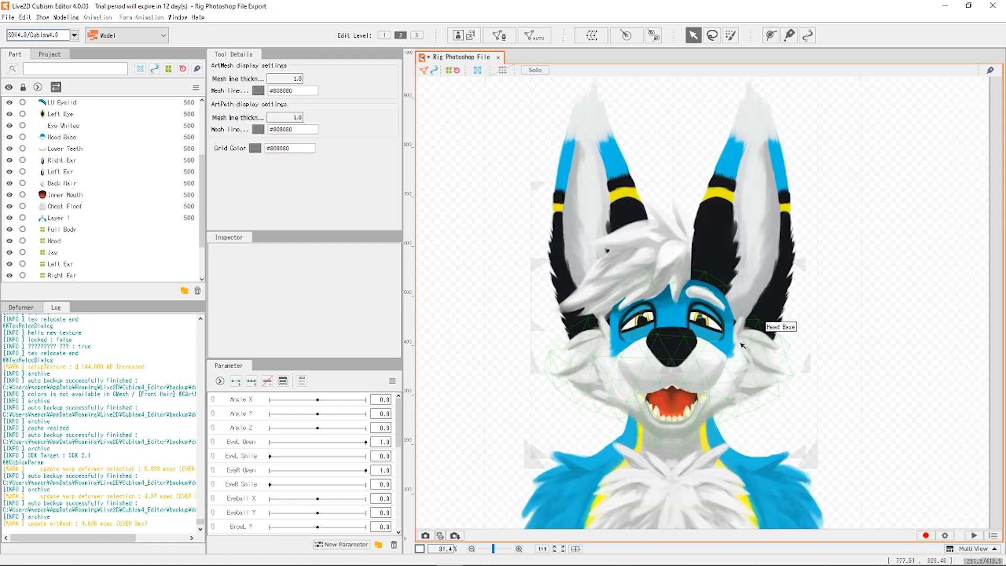
{"action": "scroll", "coordinate": [742, 343], "scroll_direction": "down", "scroll_amount": 3}
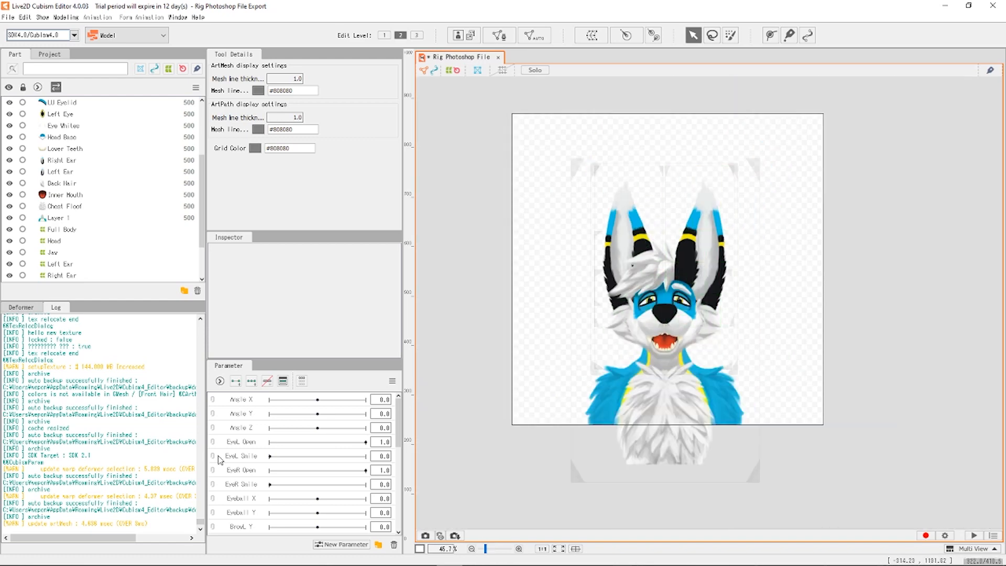
{"action": "left_click_drag", "start_coordinate": [289, 362], "coordinate": [304, 164]}
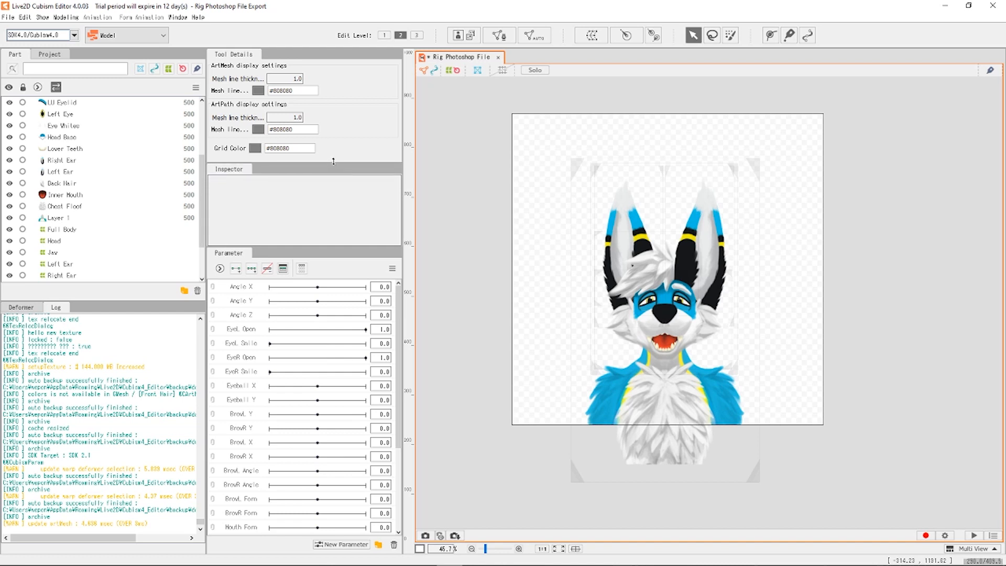
{"action": "left_click_drag", "start_coordinate": [310, 247], "coordinate": [307, 176]}
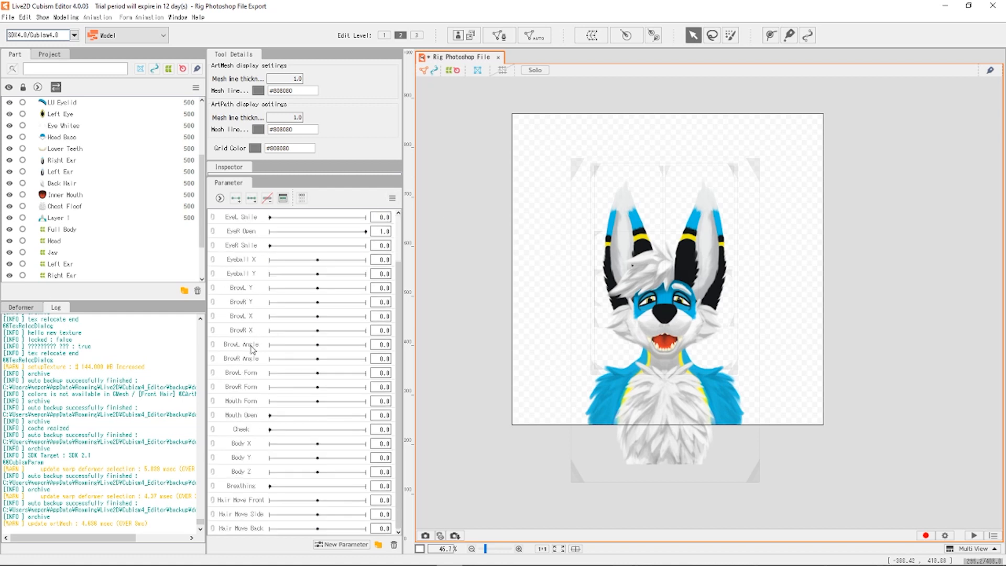
Review the default parameters from Angle X through Hair Move Back, including Breathing and EyeL Smile.
{"action": "scroll", "coordinate": [250, 312], "scroll_direction": "down", "scroll_amount": 1}
{"action": "scroll", "coordinate": [242, 360], "scroll_direction": "up", "scroll_amount": 1}
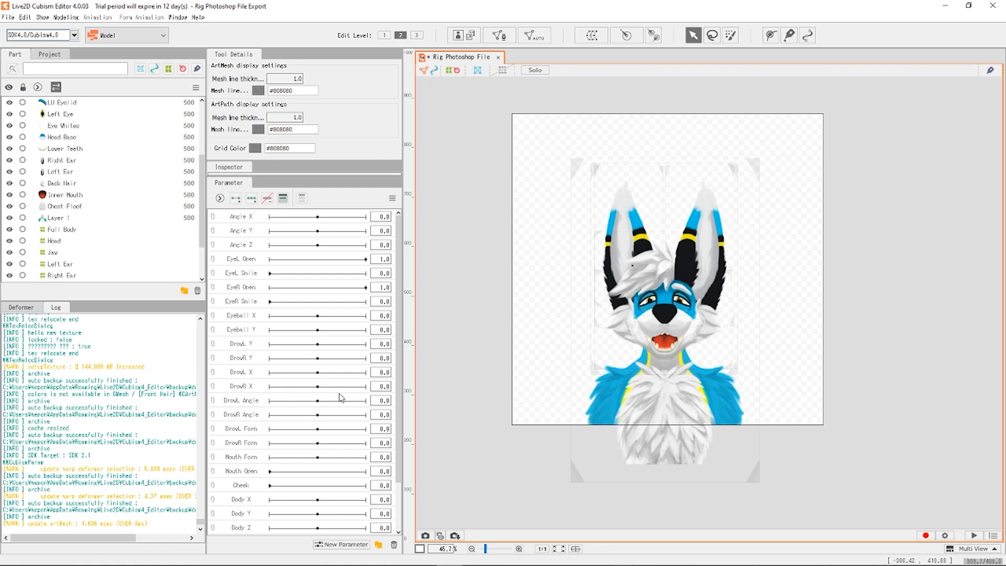
{"action": "scroll", "coordinate": [319, 336], "scroll_direction": "down", "scroll_amount": 1}
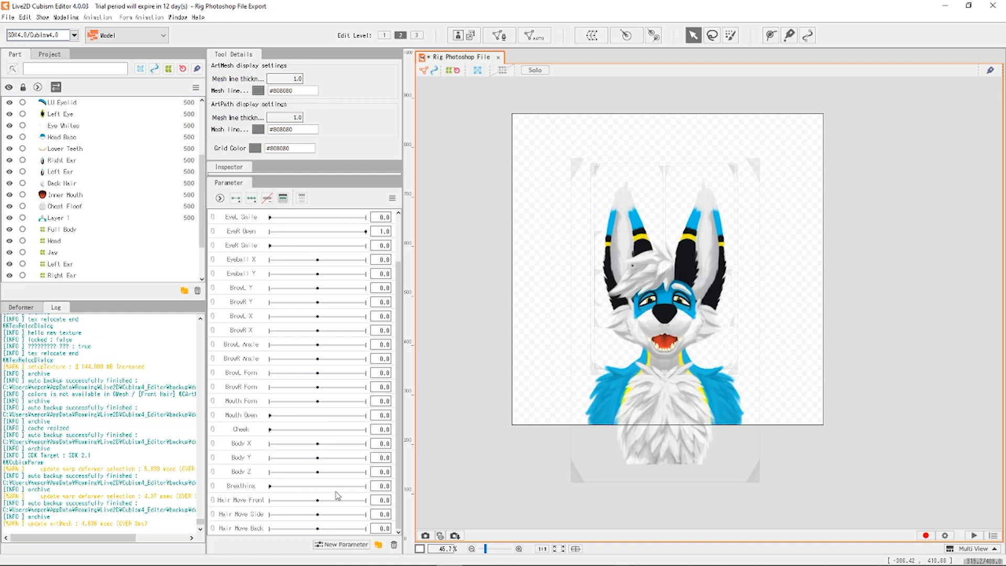
{"action": "left_click", "coordinate": [243, 488]}
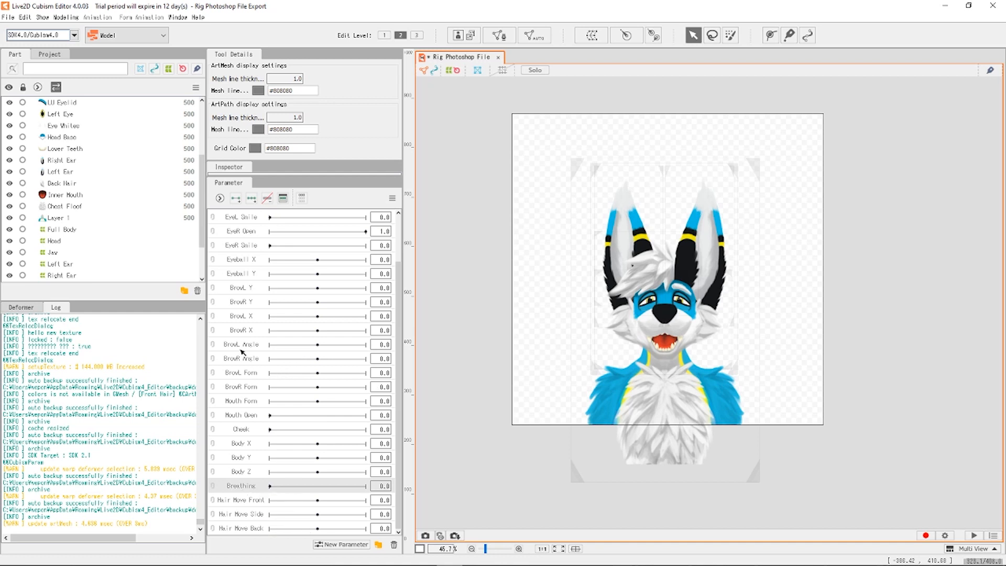
{"action": "scroll", "coordinate": [250, 406], "scroll_direction": "up", "scroll_amount": 2}
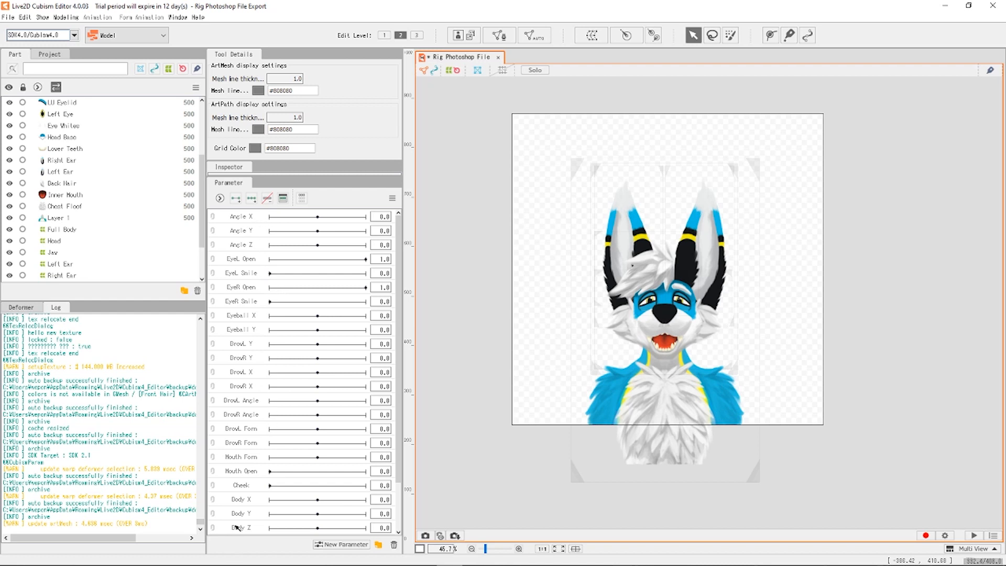
{"action": "scroll", "coordinate": [272, 425], "scroll_direction": "down", "scroll_amount": 2}
{"action": "scroll", "coordinate": [266, 436], "scroll_direction": "up", "scroll_amount": 2}
{"action": "left_click_drag", "start_coordinate": [273, 273], "coordinate": [362, 300]}
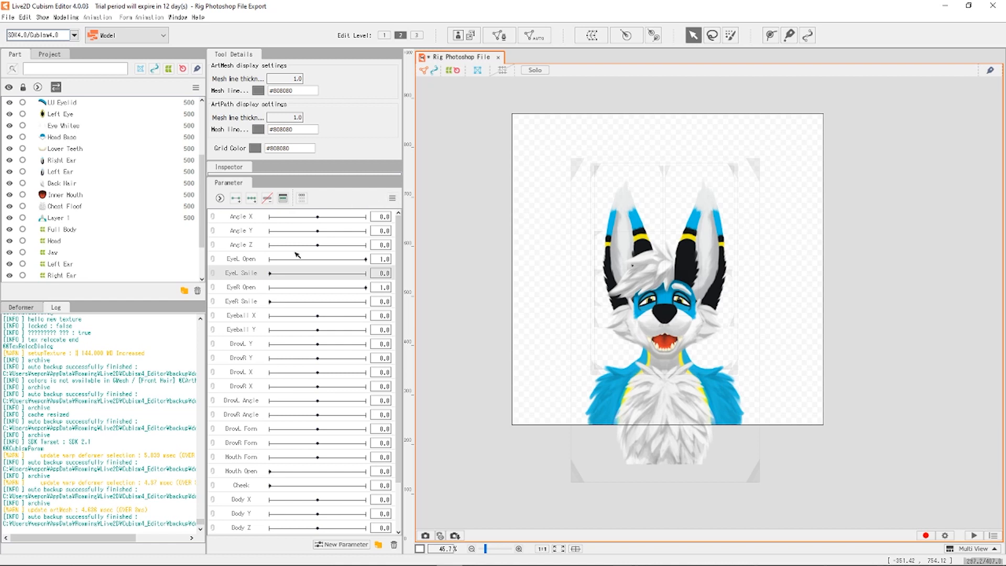
Examine the name, ID, minimum, default and maximum values and description of EyeL Open in the parameter settings.
{"action": "left_click", "coordinate": [392, 198]}
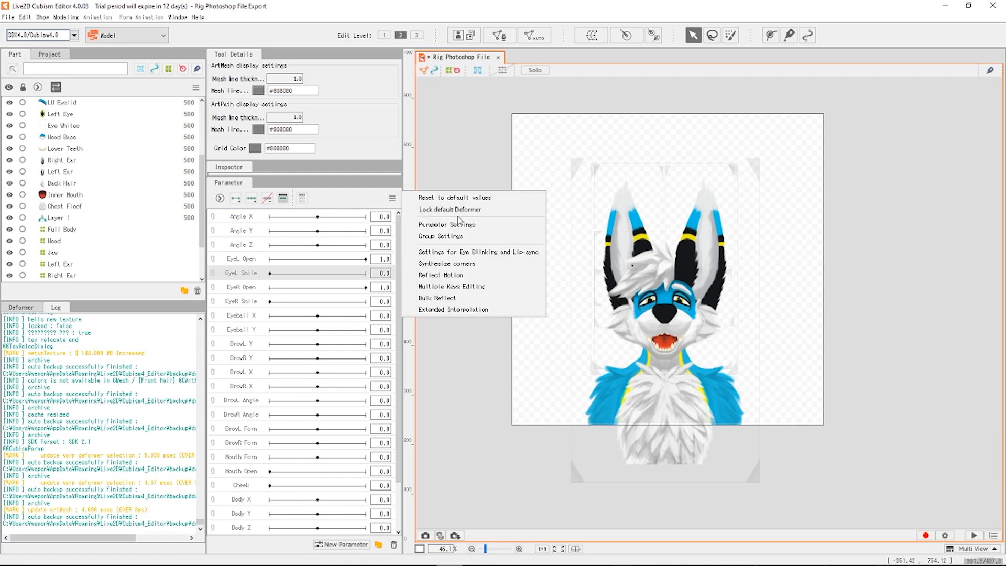
{"action": "left_click", "coordinate": [493, 229]}
{"action": "left_click_drag", "start_coordinate": [344, 56], "coordinate": [540, 120]}
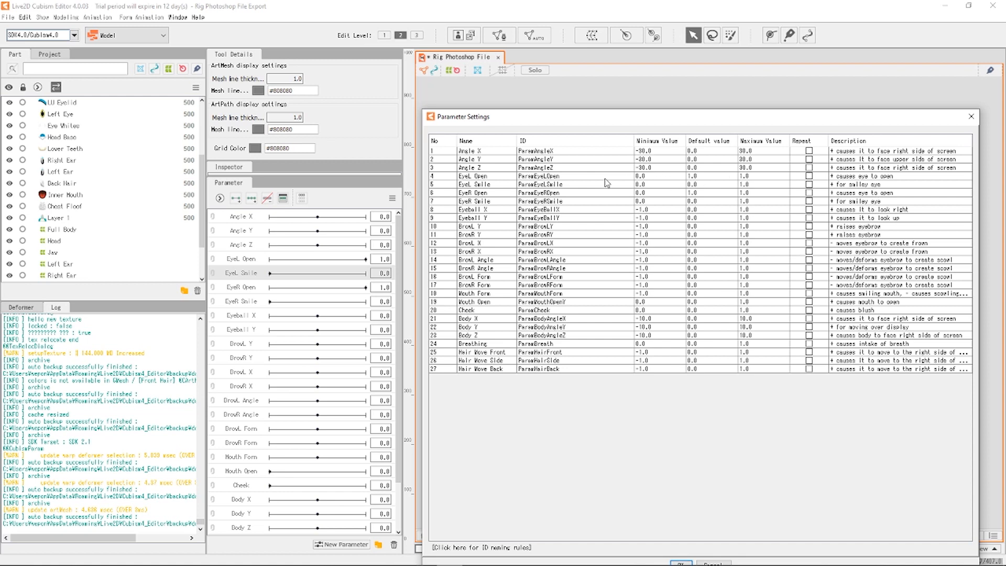
{"action": "left_click", "coordinate": [466, 181]}
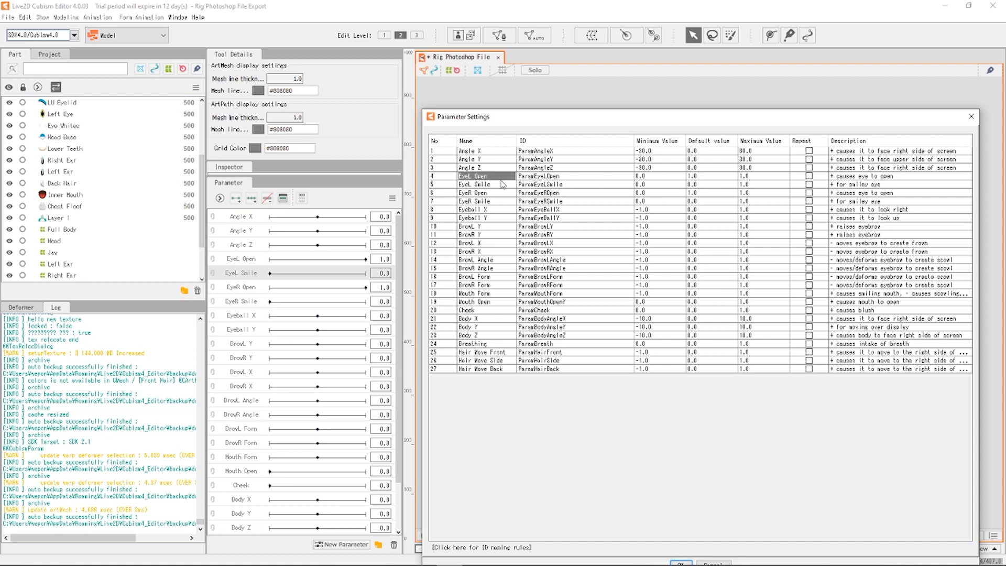
{"action": "left_click", "coordinate": [563, 182]}
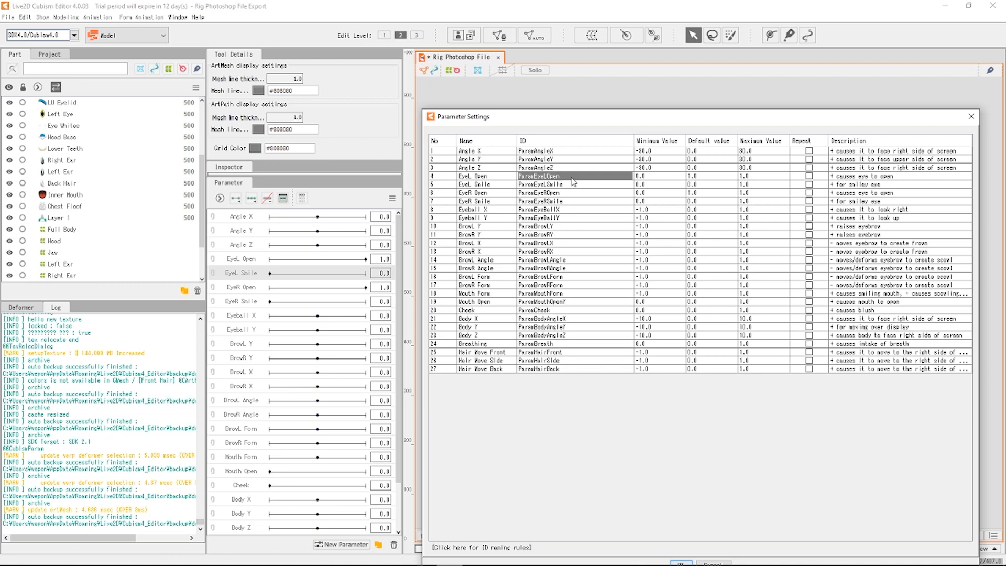
{"action": "left_click", "coordinate": [650, 178]}
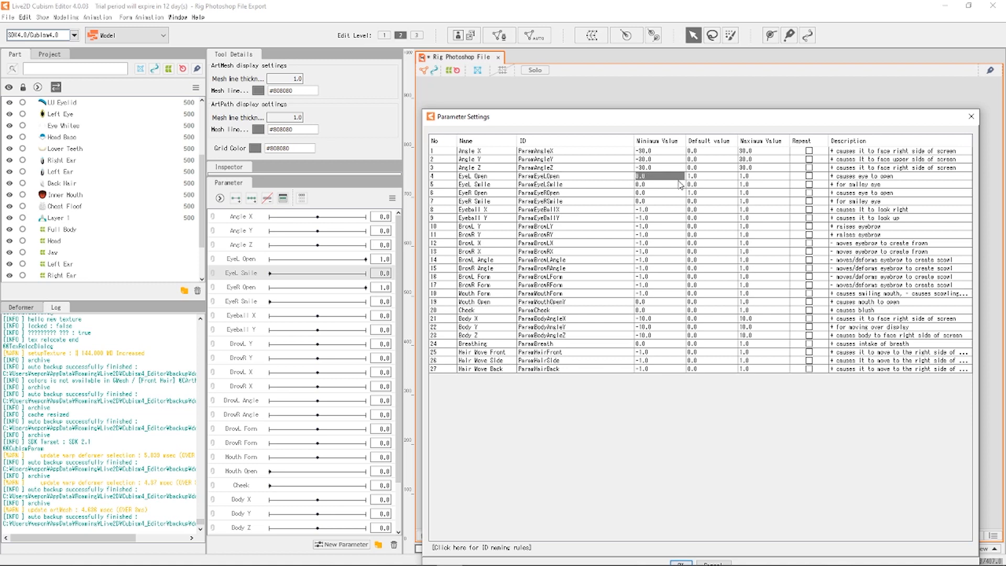
{"action": "left_click", "coordinate": [709, 178]}
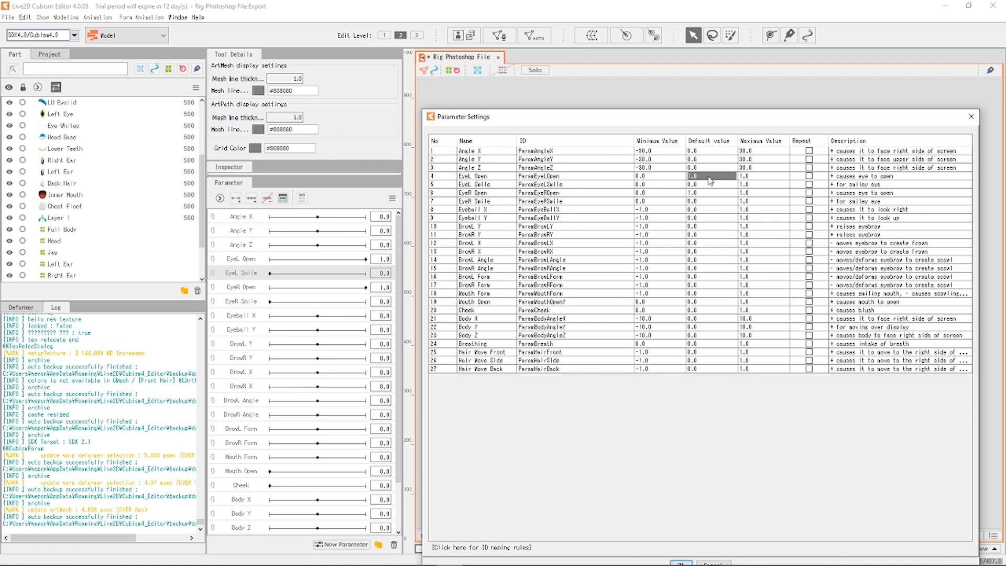
{"action": "left_click", "coordinate": [759, 180]}
{"action": "left_click", "coordinate": [864, 178]}
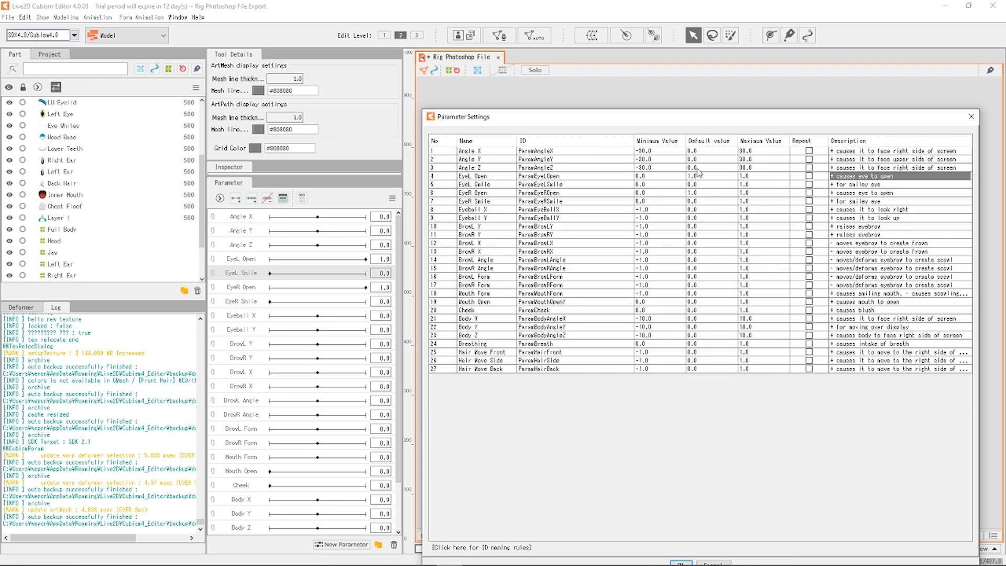
{"action": "left_click", "coordinate": [663, 179]}
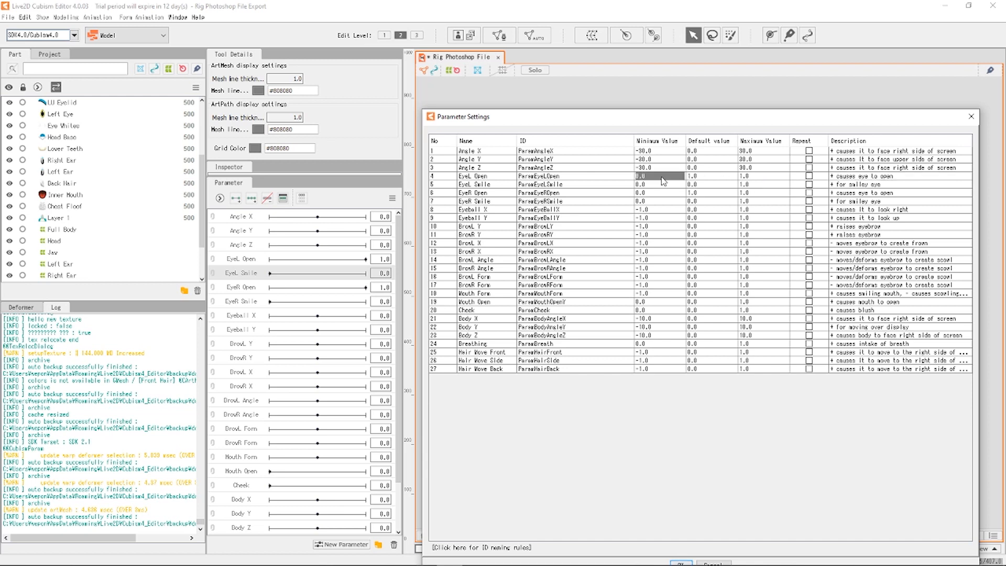
{"action": "left_click", "coordinate": [713, 182]}
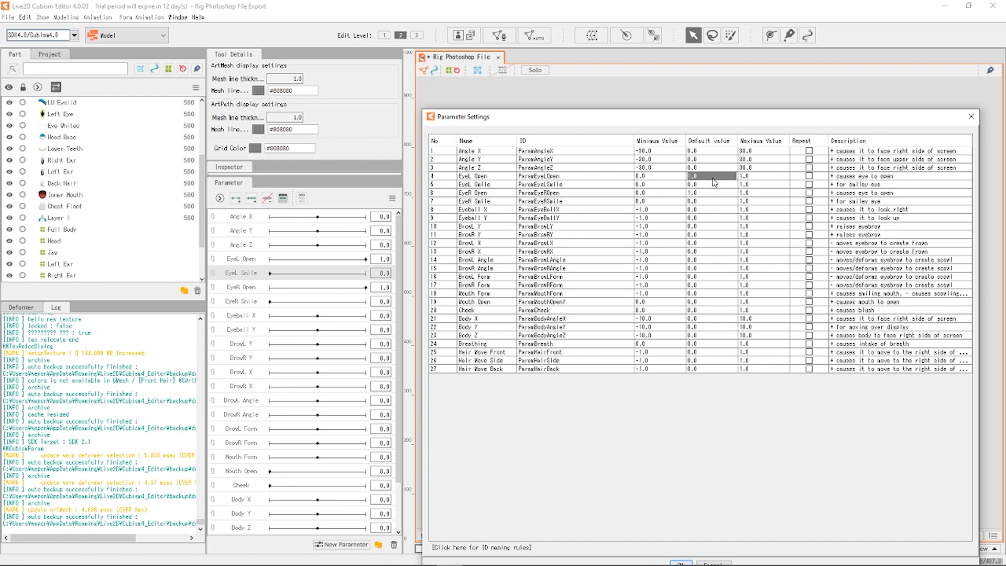
{"action": "left_click", "coordinate": [762, 179]}
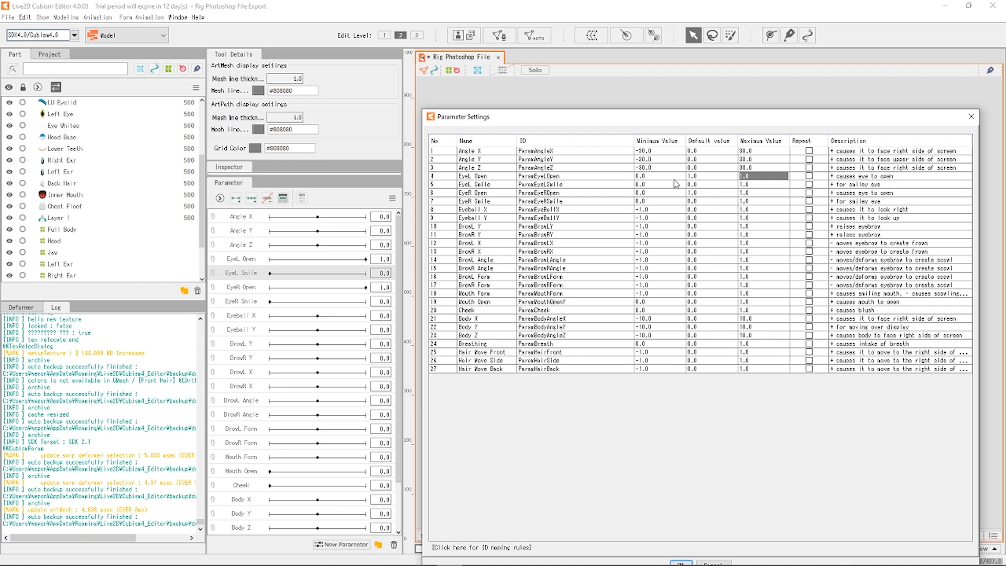
{"action": "left_click", "coordinate": [972, 117]}
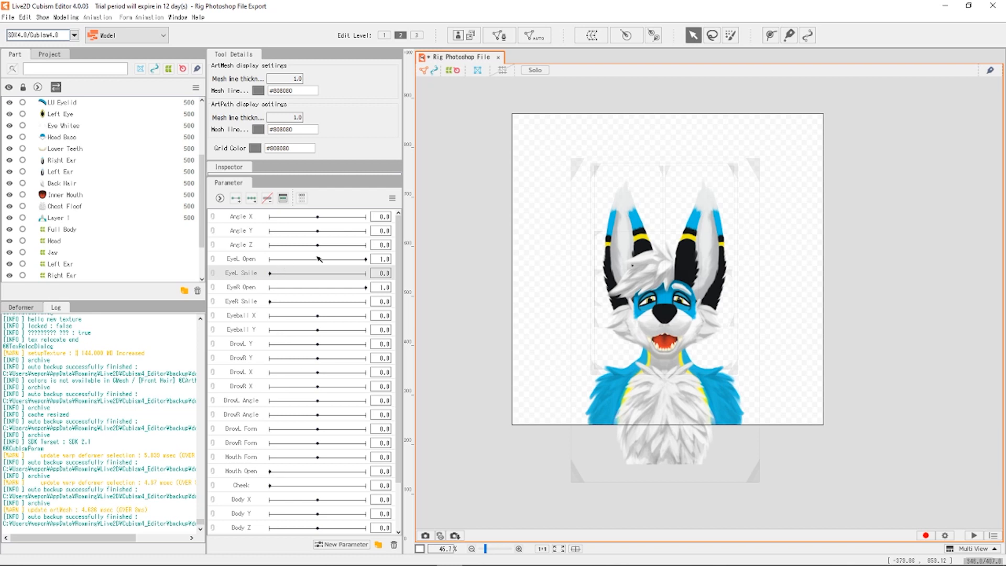
Try out the EyeL Open and Angle X parameters on the character, leaving them at about 0.6 and -1.5.
{"action": "left_click_drag", "start_coordinate": [318, 258], "coordinate": [280, 259]}
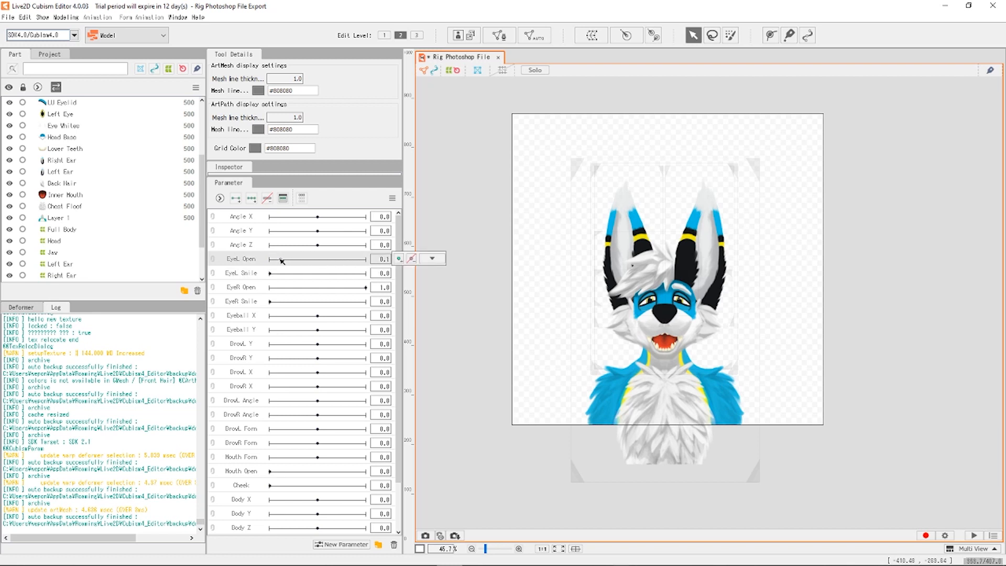
{"action": "left_click_drag", "start_coordinate": [360, 269], "coordinate": [321, 264]}
{"action": "left_click_drag", "start_coordinate": [396, 272], "coordinate": [323, 267]}
{"action": "left_click_drag", "start_coordinate": [319, 216], "coordinate": [266, 221]}
{"action": "left_click_drag", "start_coordinate": [381, 229], "coordinate": [317, 231]}
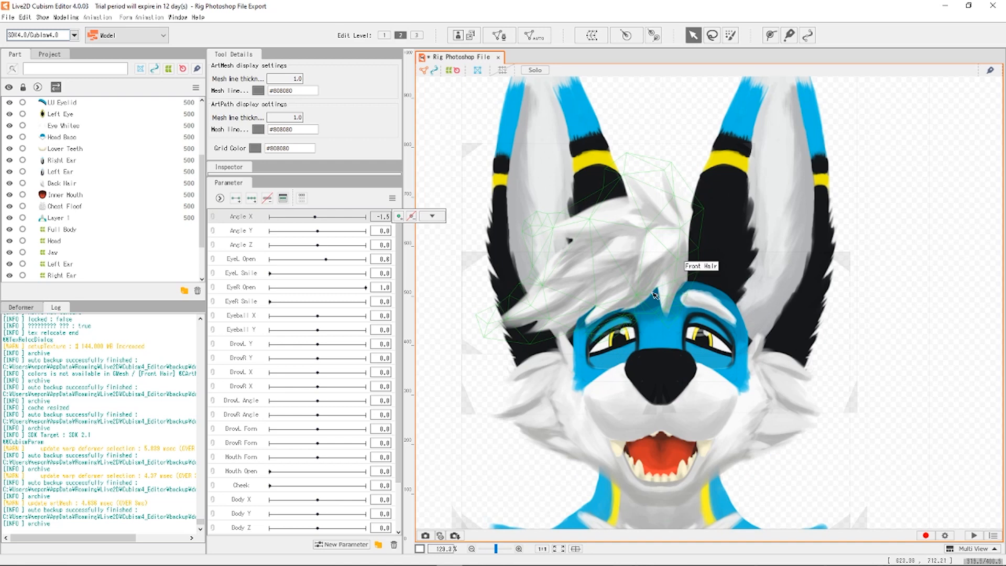
Examine the character's face up close, including the Front Hair mesh and the RL Eyelid mesh around the eye.
{"action": "scroll", "coordinate": [654, 323], "scroll_direction": "up", "scroll_amount": 3}
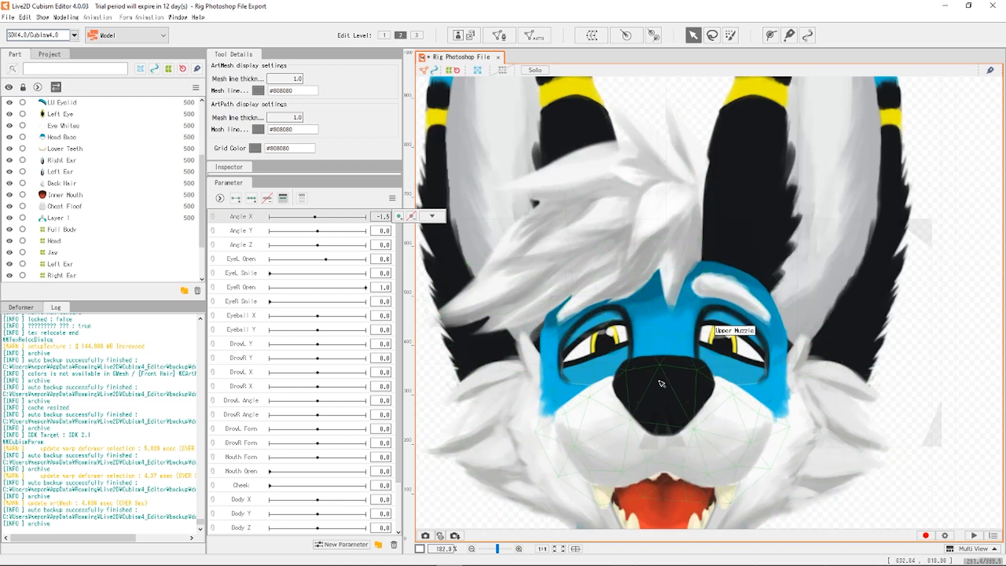
{"action": "scroll", "coordinate": [655, 326], "scroll_direction": "down", "scroll_amount": 10}
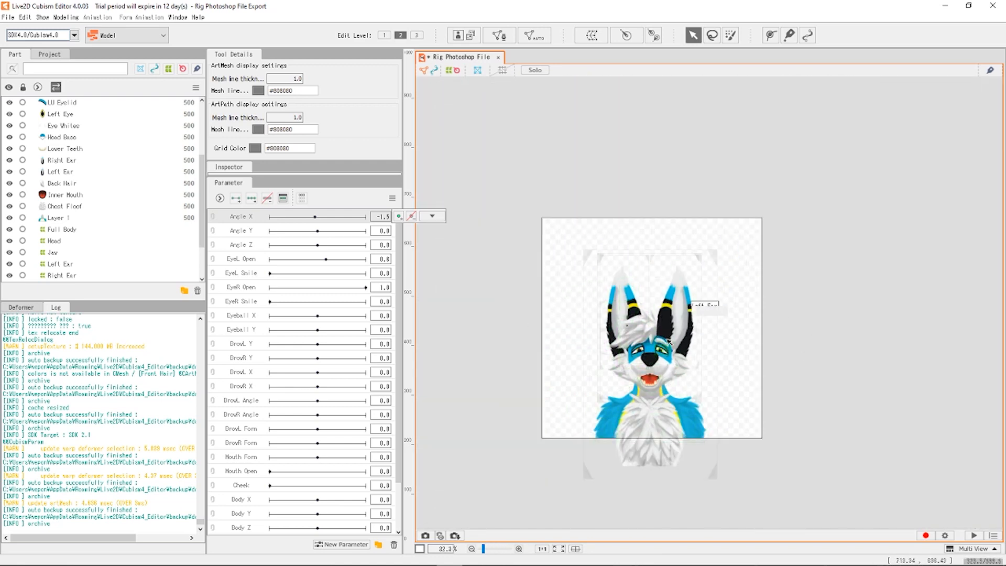
{"action": "scroll", "coordinate": [637, 349], "scroll_direction": "up", "scroll_amount": 10}
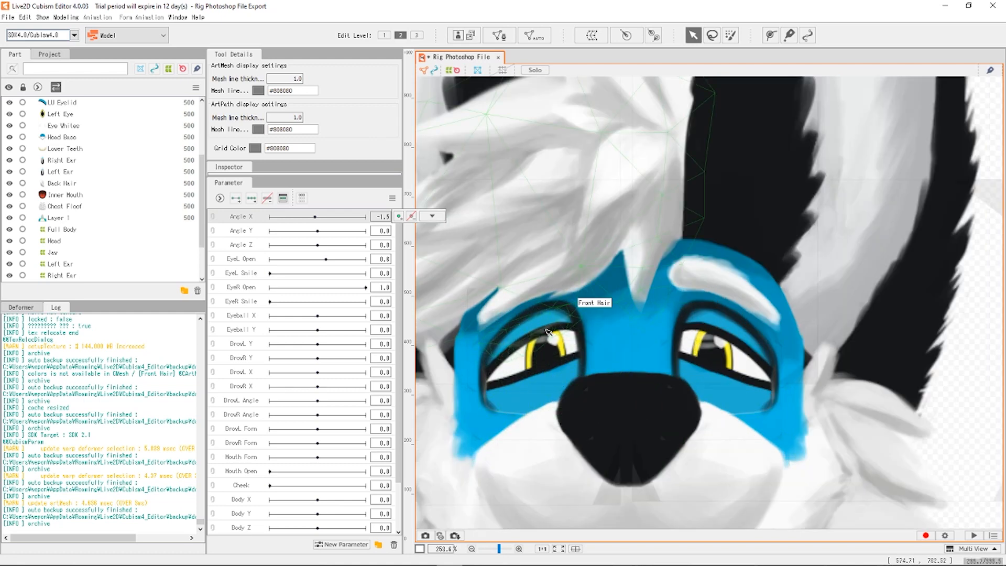
{"action": "left_click", "coordinate": [487, 368]}
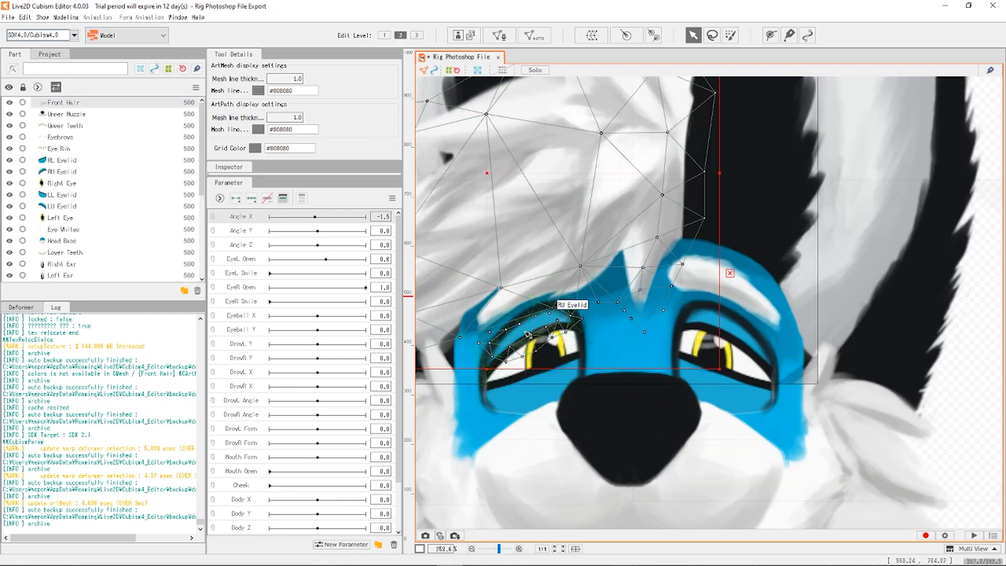
{"action": "left_click", "coordinate": [508, 374]}
{"action": "scroll", "coordinate": [607, 280], "scroll_direction": "down", "scroll_amount": 3}
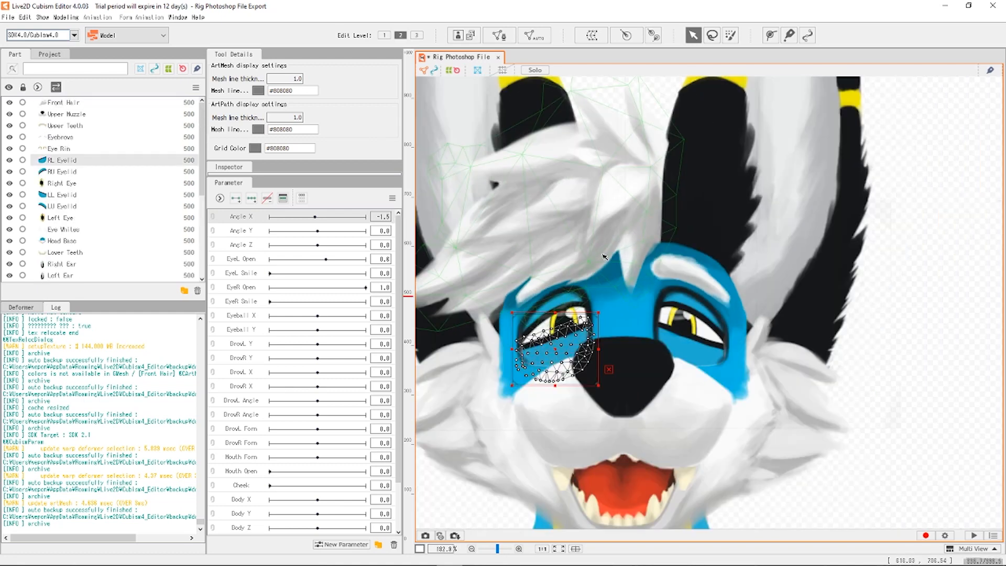
{"action": "scroll", "coordinate": [562, 267], "scroll_direction": "up", "scroll_amount": 3}
{"action": "scroll", "coordinate": [552, 440], "scroll_direction": "down", "scroll_amount": 6}
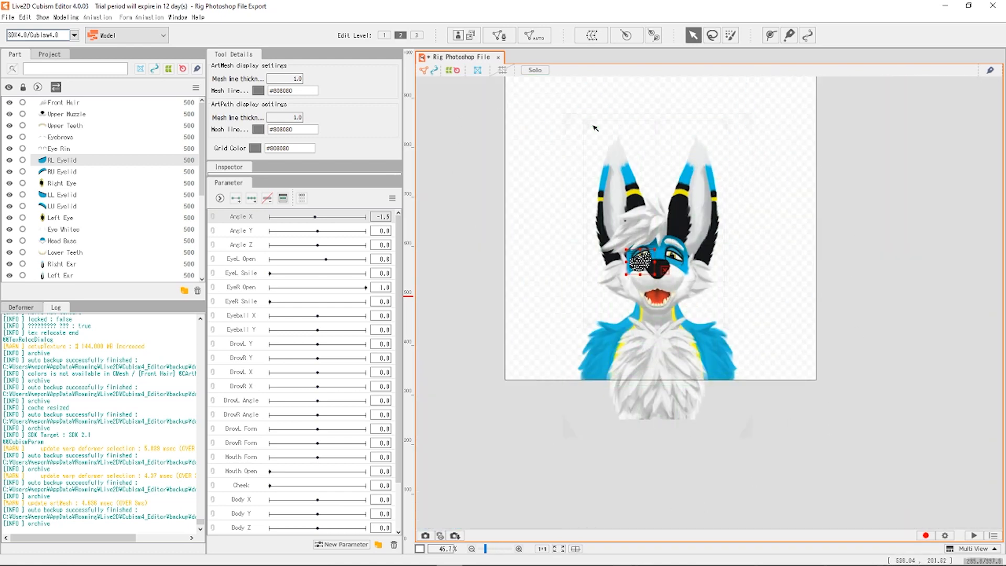
Try pulling the upper-right corner of the Full Body warp deformer outward, and undo the deformation.
{"action": "left_click", "coordinate": [757, 398]}
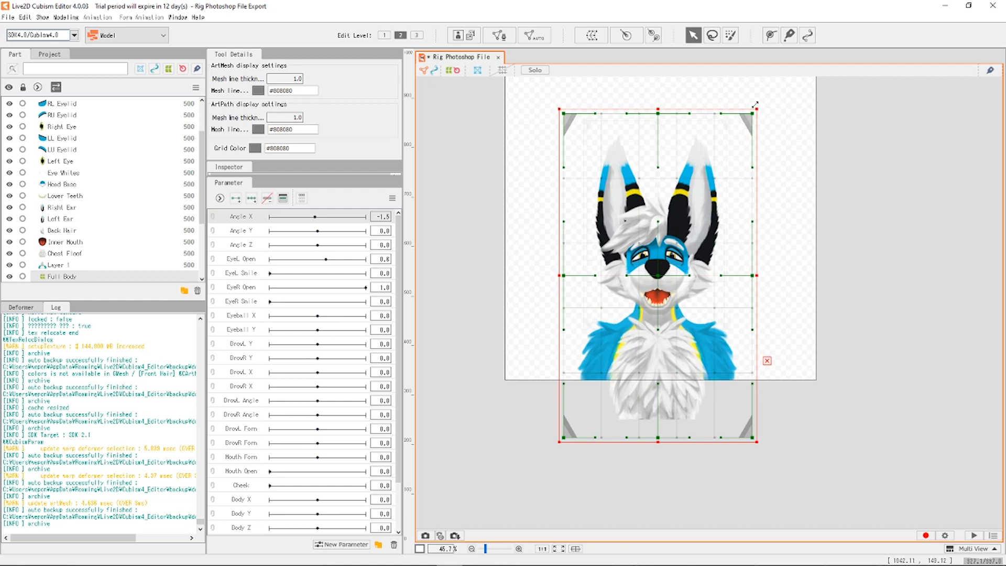
{"action": "left_click_drag", "start_coordinate": [755, 115], "coordinate": [818, 116]}
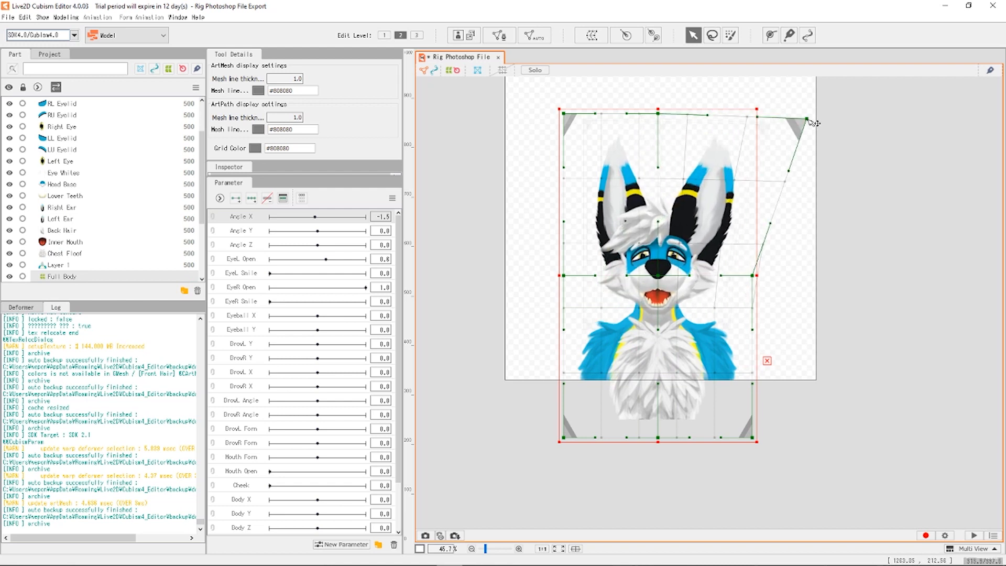
{"action": "left_click", "coordinate": [873, 173]}
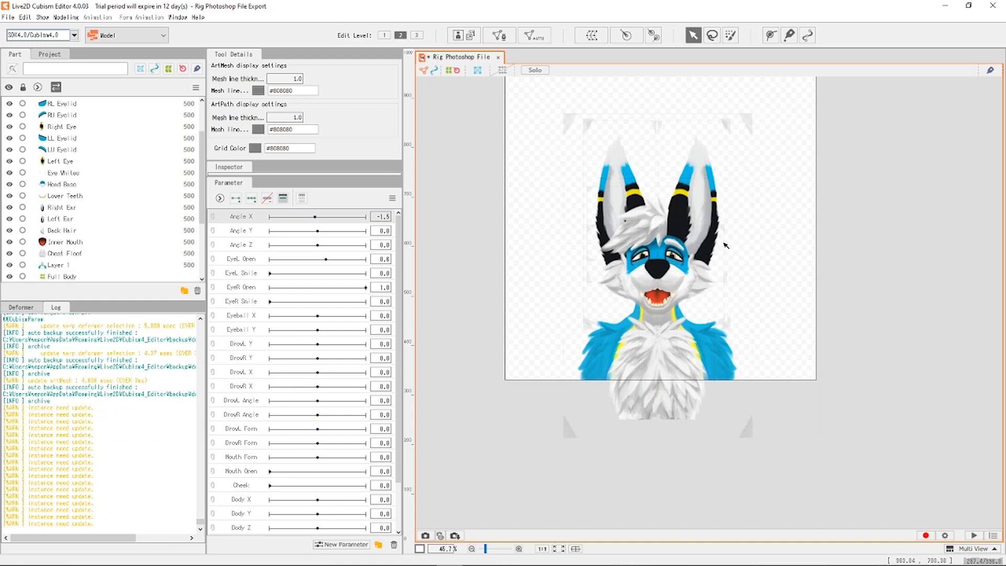
Examine the Left Ear mesh, the eyes up close and the deformers at the end of the part list.
{"action": "scroll", "coordinate": [681, 220], "scroll_direction": "up", "scroll_amount": 2}
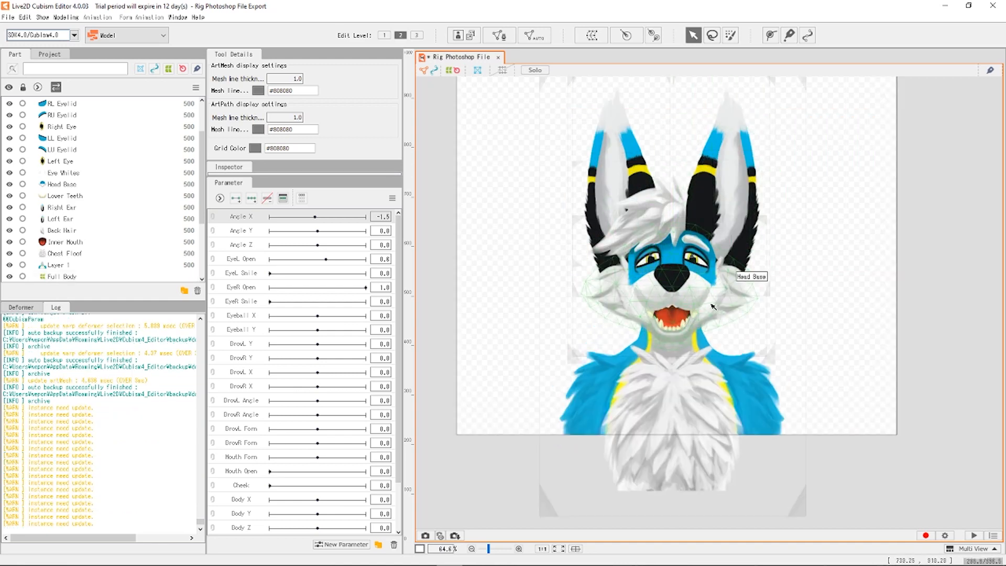
{"action": "left_click", "coordinate": [726, 308]}
{"action": "left_click", "coordinate": [754, 181]}
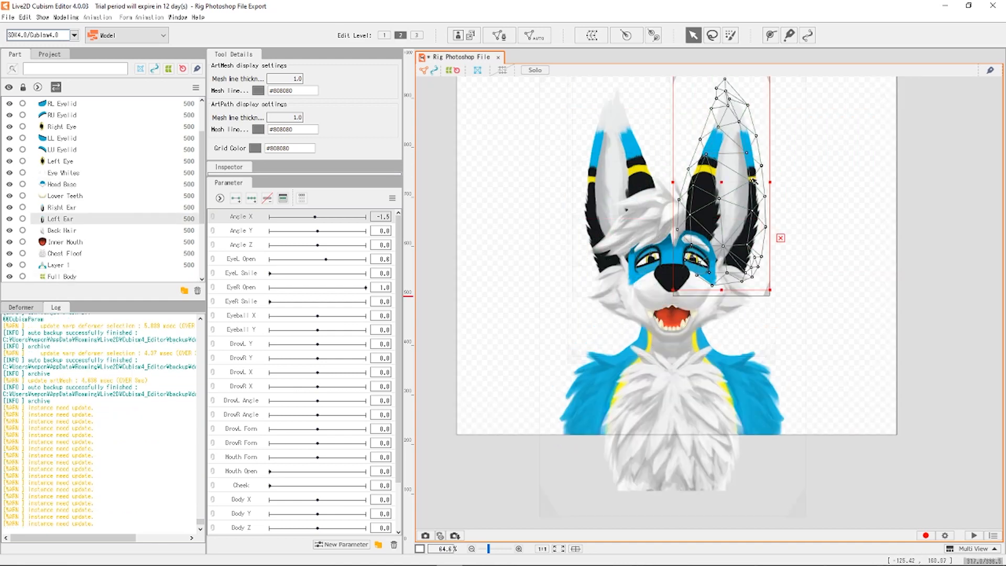
{"action": "left_click", "coordinate": [986, 222]}
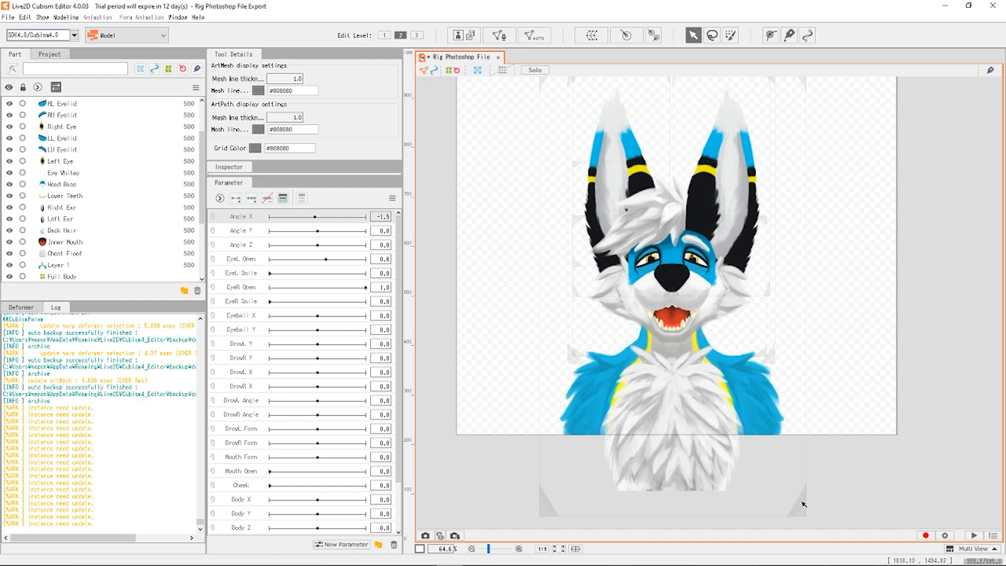
{"action": "scroll", "coordinate": [649, 257], "scroll_direction": "up", "scroll_amount": 8}
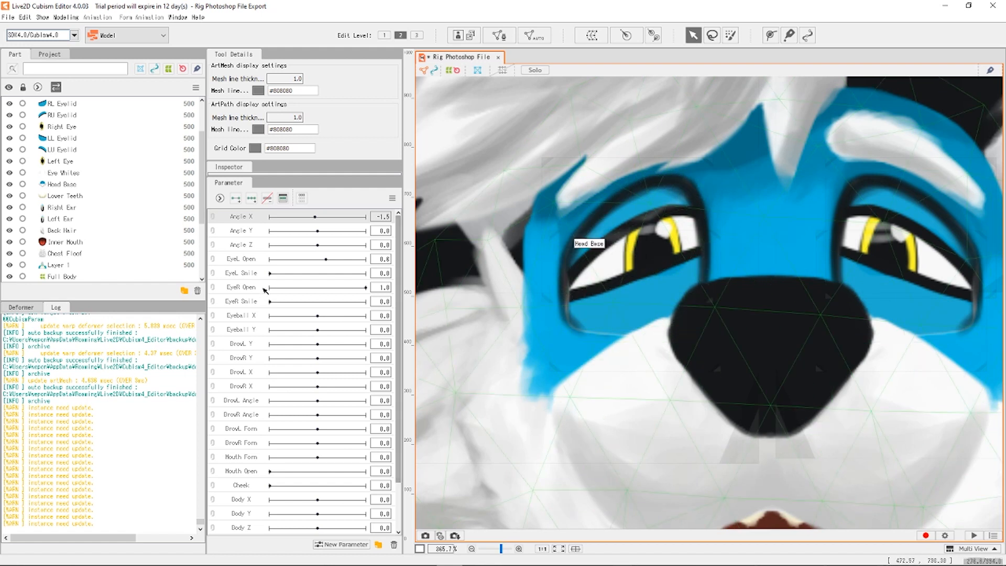
{"action": "scroll", "coordinate": [126, 235], "scroll_direction": "down", "scroll_amount": 3}
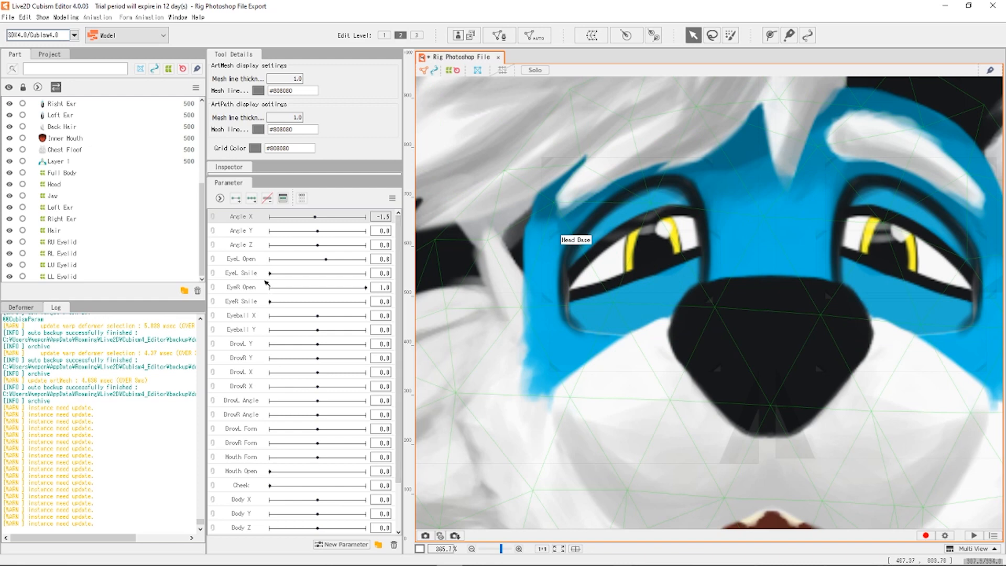
{"action": "left_click_drag", "start_coordinate": [397, 319], "coordinate": [411, 275]}
Save the model as Kydek Face Rig.cmo3 in the Kydek Face Rig folder on the Other Stuff (D:) drive.
{"action": "left_click", "coordinate": [8, 17]}
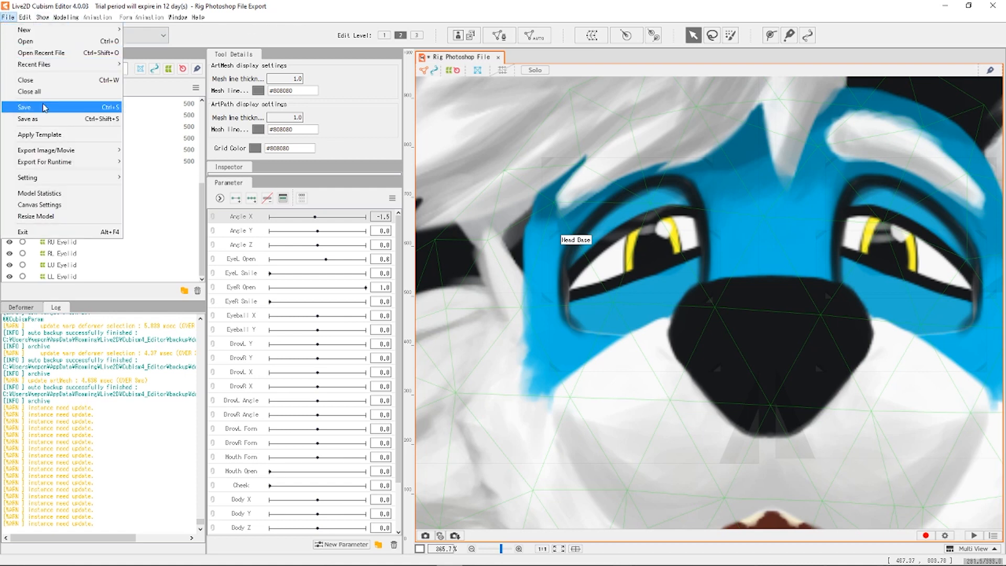
{"action": "key", "text": "Return"}
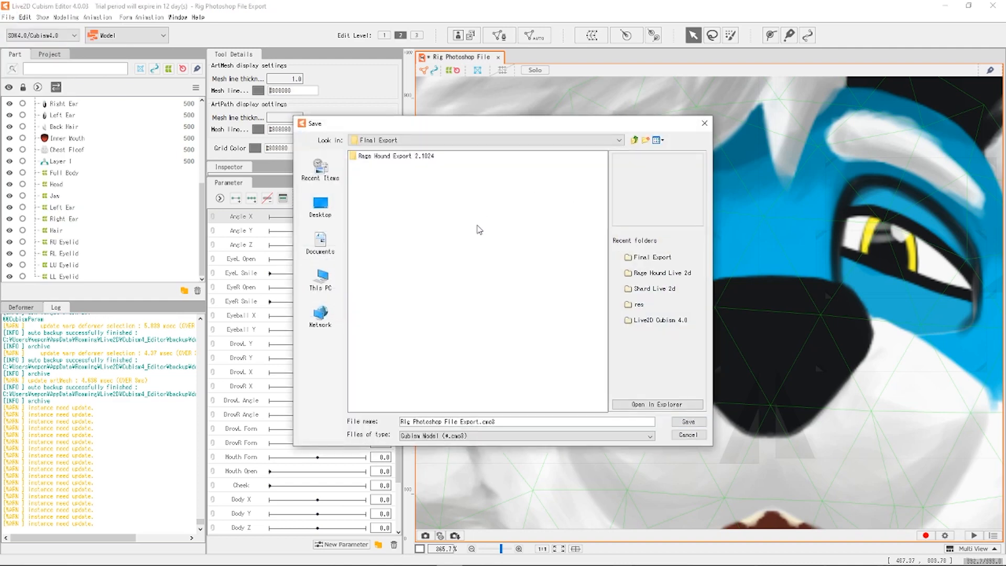
{"action": "left_click", "coordinate": [634, 140]}
{"action": "left_click", "coordinate": [635, 140]}
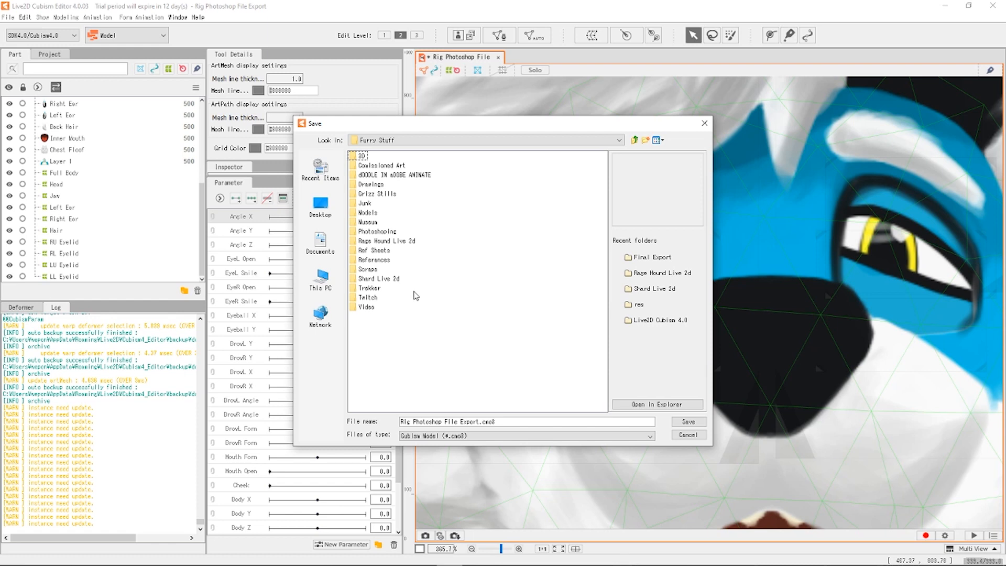
{"action": "left_click", "coordinate": [635, 139]}
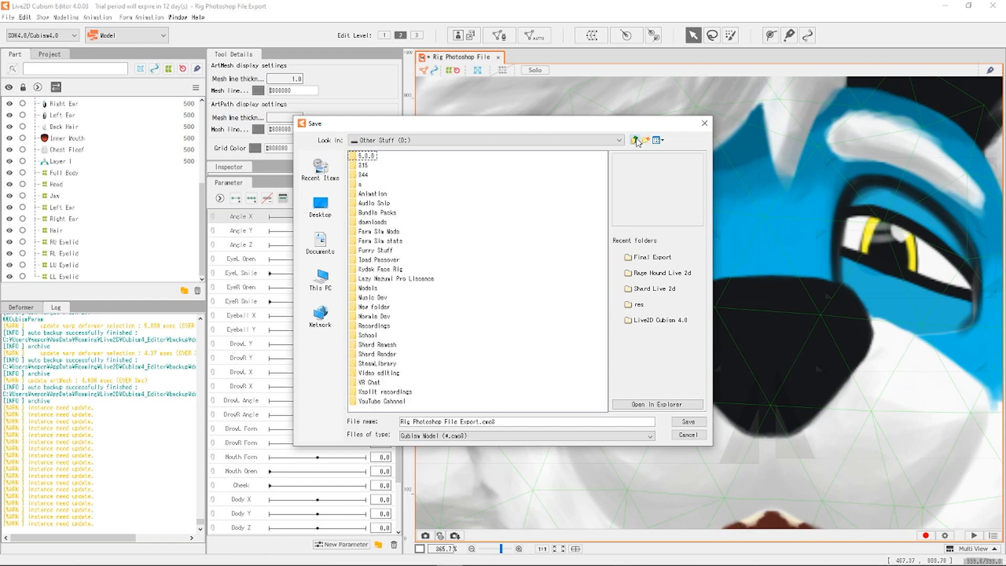
{"action": "double_click", "coordinate": [385, 269]}
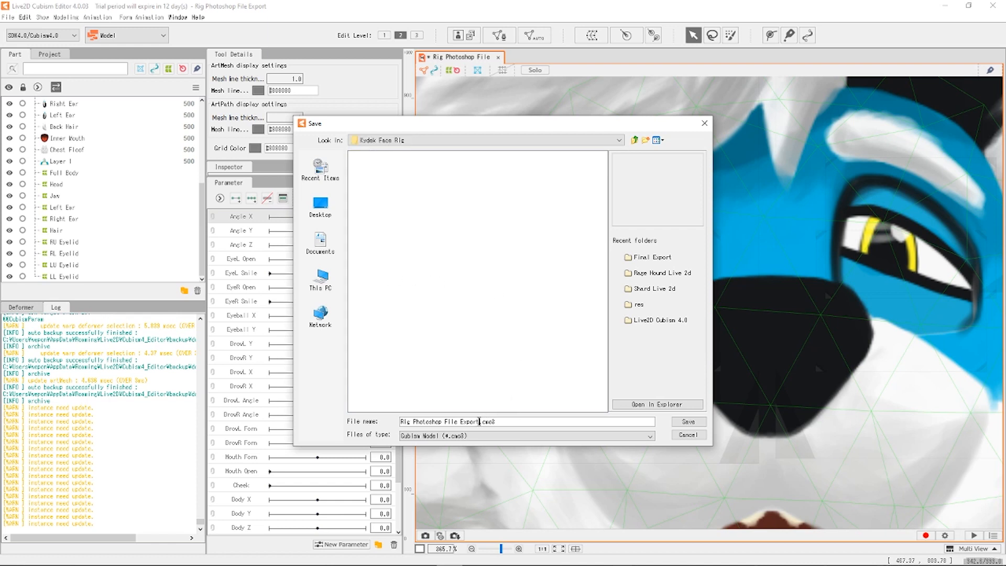
{"action": "left_click_drag", "start_coordinate": [478, 421], "coordinate": [342, 419]}
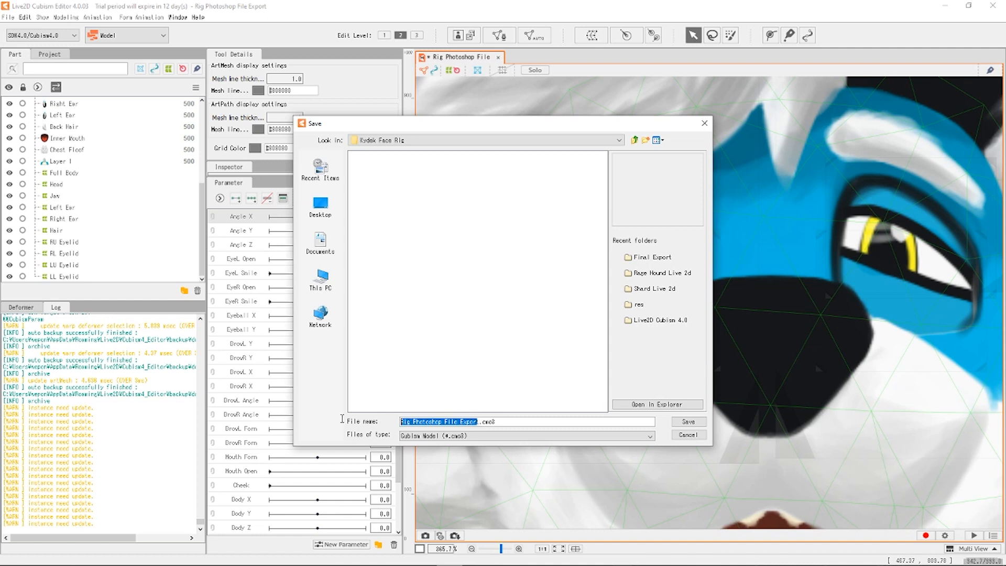
{"action": "key", "text": "BackSpace"}
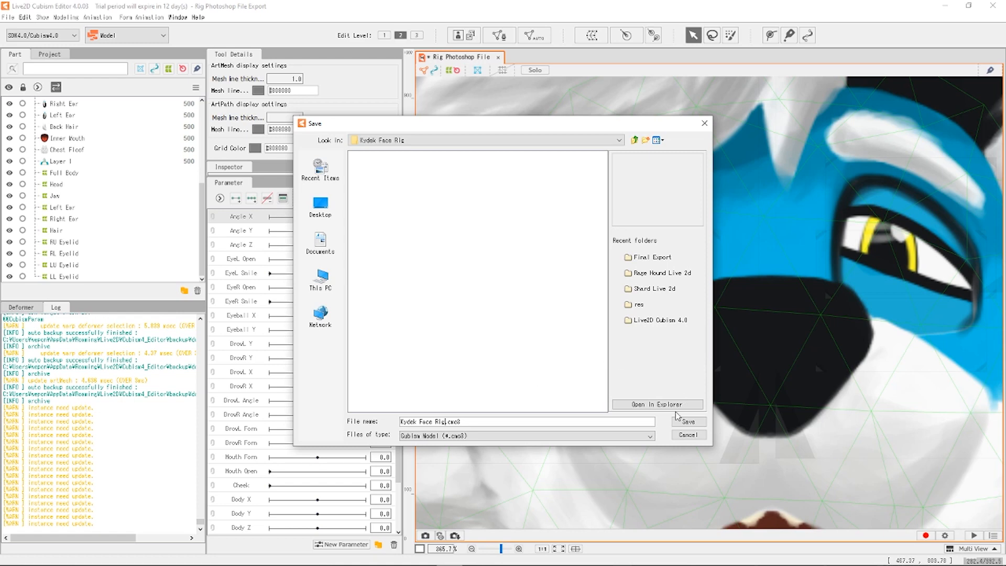
{"action": "left_click", "coordinate": [688, 421]}
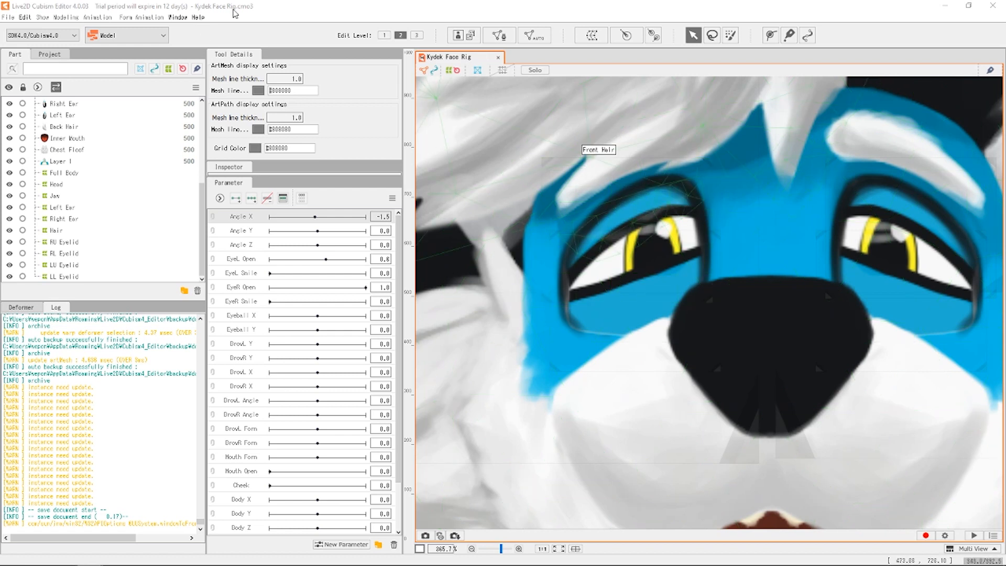
Open the finished model Shard Model attempt 2 from the Shard Live 2d folder inside Furry Stuff.
{"action": "left_click", "coordinate": [25, 16]}
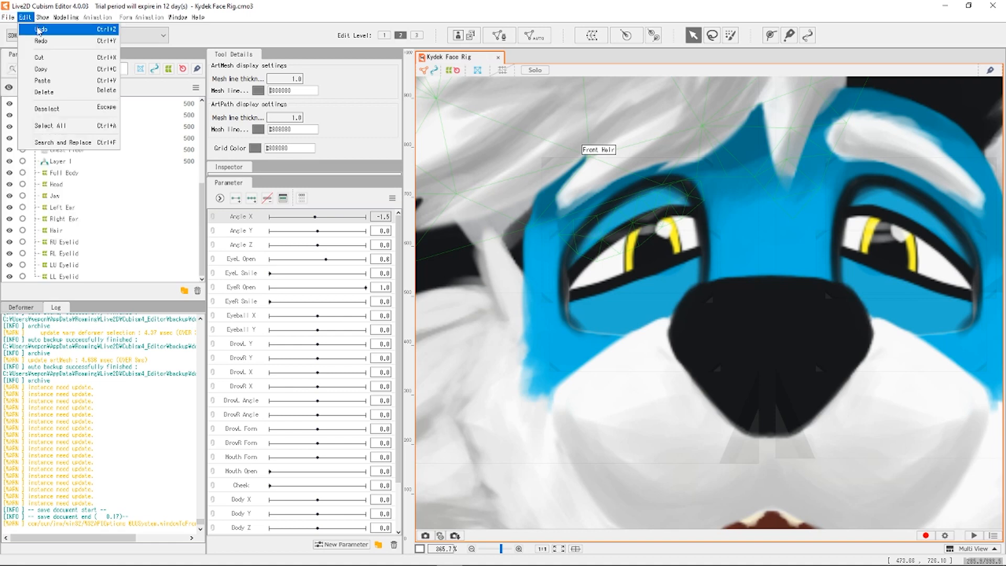
{"action": "mouse_move", "coordinate": [8, 17]}
{"action": "left_click", "coordinate": [32, 41]}
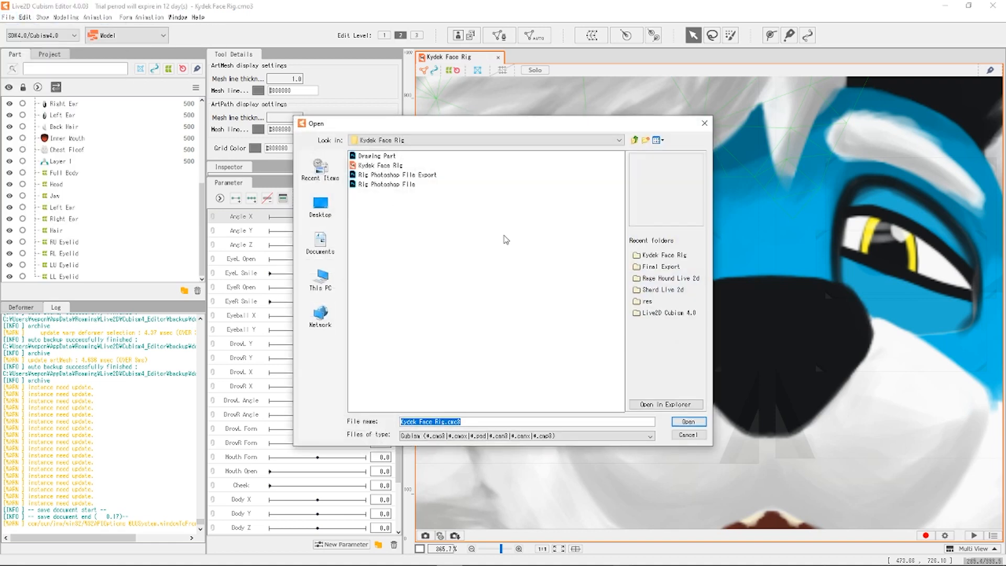
{"action": "left_click", "coordinate": [634, 140]}
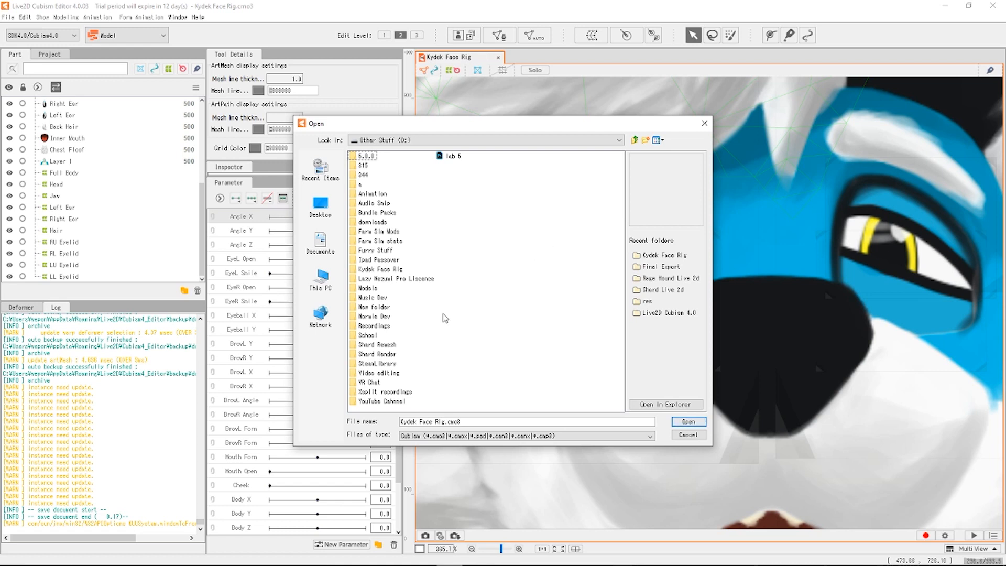
{"action": "double_click", "coordinate": [386, 251]}
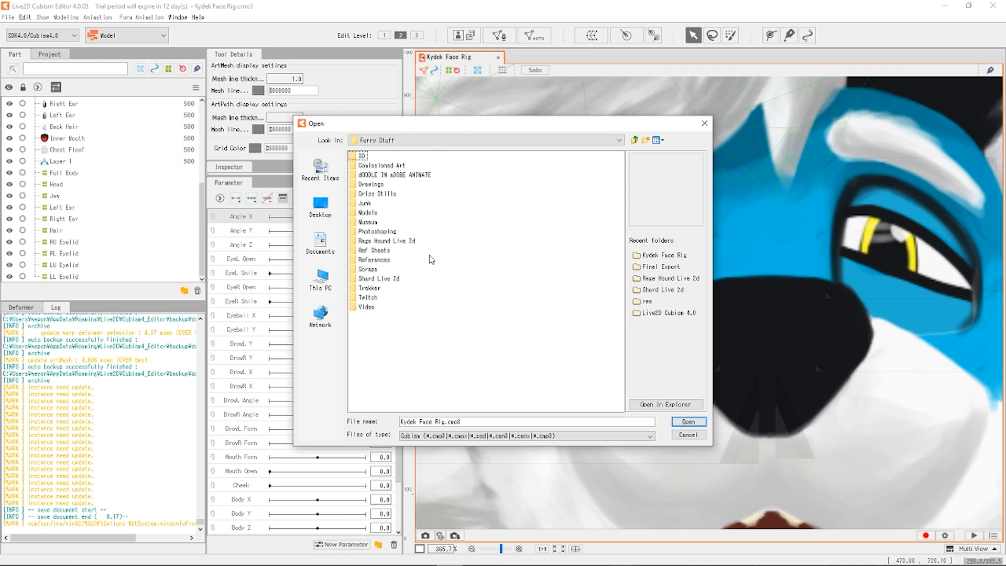
{"action": "double_click", "coordinate": [372, 279]}
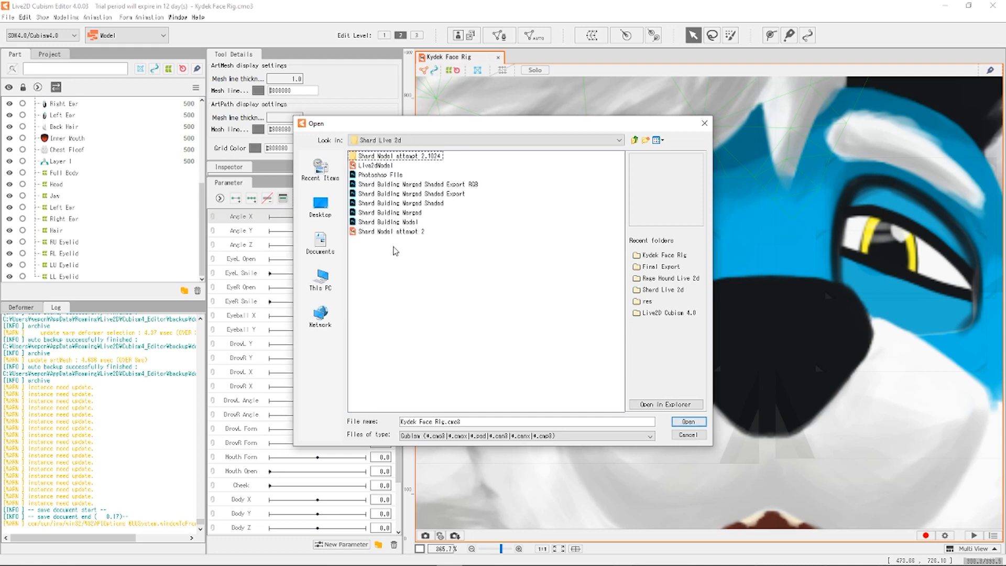
{"action": "double_click", "coordinate": [370, 231]}
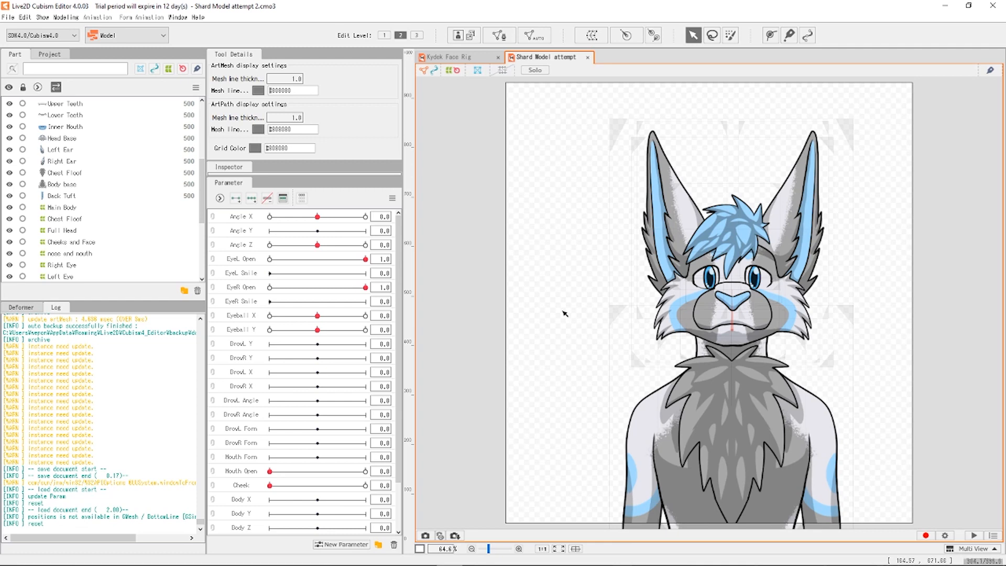
Preview the Shard model's head and eye movement with Angle X at about 3.4, Angle Z at about -13.9 and a lowered EyeL Open.
{"action": "scroll", "coordinate": [819, 247], "scroll_direction": "up", "scroll_amount": 2}
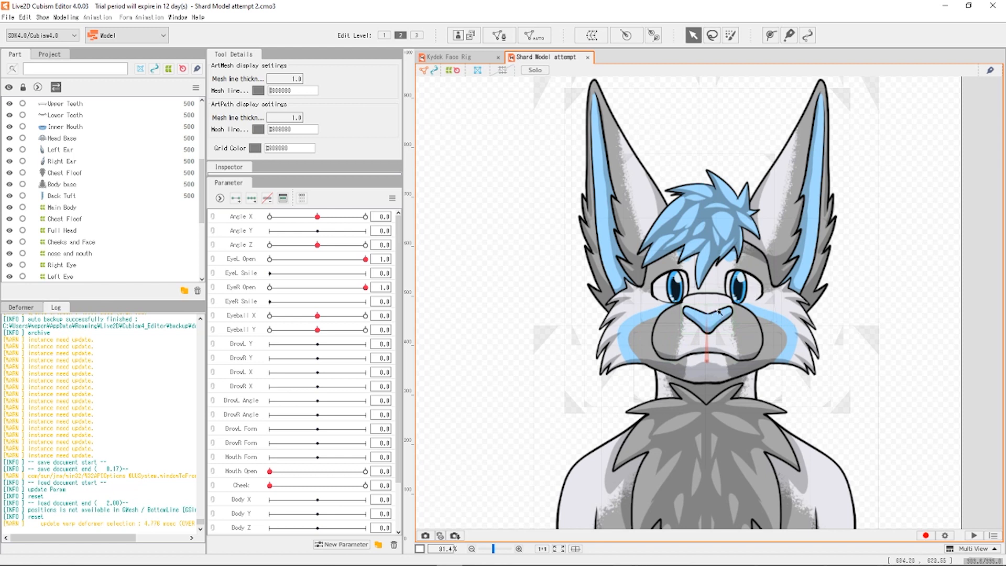
{"action": "left_click", "coordinate": [752, 287]}
{"action": "left_click", "coordinate": [486, 278]}
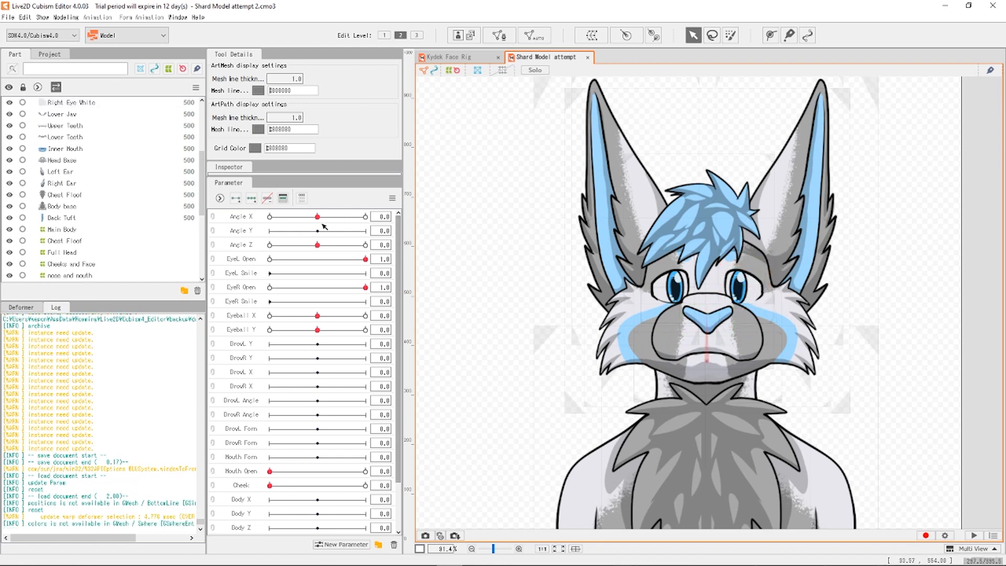
{"action": "left_click_drag", "start_coordinate": [317, 216], "coordinate": [295, 257]}
{"action": "mouse_move", "coordinate": [358, 221]}
{"action": "left_mouse_down"}
{"action": "mouse_move", "coordinate": [294, 222]}
{"action": "mouse_move", "coordinate": [368, 224]}
{"action": "mouse_move", "coordinate": [278, 220]}
{"action": "mouse_move", "coordinate": [361, 227]}
{"action": "mouse_move", "coordinate": [304, 225]}
{"action": "mouse_move", "coordinate": [345, 227]}
{"action": "mouse_move", "coordinate": [323, 230]}
{"action": "left_mouse_up"}
{"action": "left_click_drag", "start_coordinate": [365, 259], "coordinate": [304, 264]}
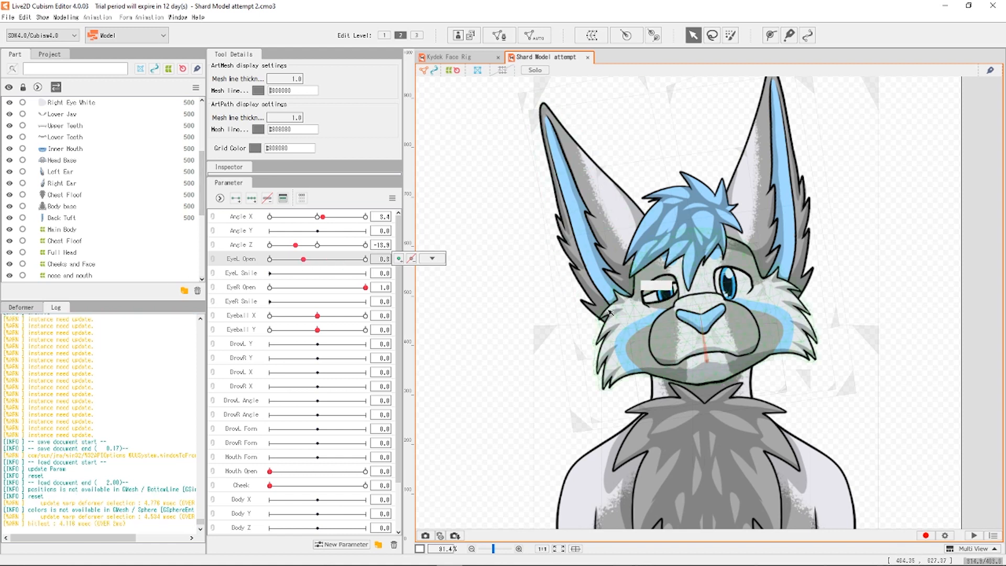
Preview the Shard model's half-closed eye and puffed cheeks with EyeL Open at about 0.5 and Cheek at about 0.6.
{"action": "mouse_move", "coordinate": [317, 260]}
{"action": "left_mouse_down"}
{"action": "mouse_move", "coordinate": [325, 267]}
{"action": "mouse_move", "coordinate": [296, 265]}
{"action": "mouse_move", "coordinate": [347, 265]}
{"action": "mouse_move", "coordinate": [318, 266]}
{"action": "left_mouse_up"}
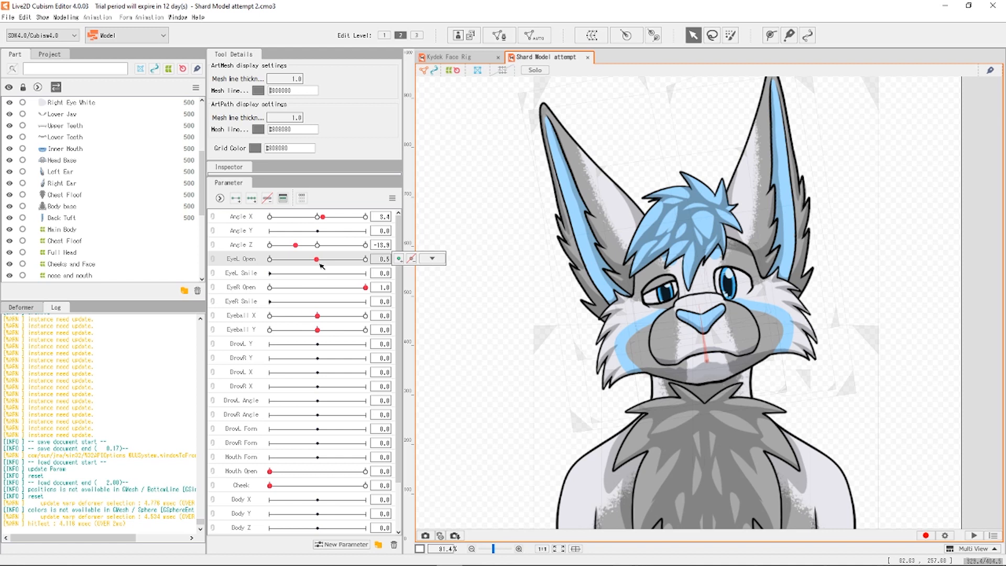
{"action": "left_click_drag", "start_coordinate": [319, 260], "coordinate": [311, 279]}
{"action": "scroll", "coordinate": [330, 431], "scroll_direction": "down", "scroll_amount": 2}
{"action": "left_click", "coordinate": [275, 433]}
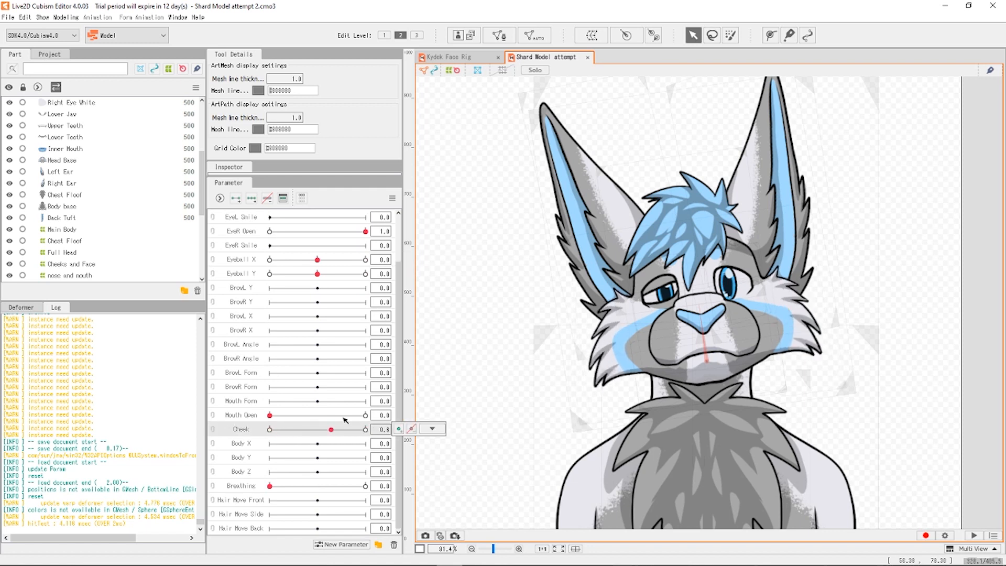
Preview the Shard model's cheeks and open mouth with Cheek at about 0.4 and Mouth Open at about 0.6.
{"action": "left_click_drag", "start_coordinate": [331, 429], "coordinate": [262, 433]}
{"action": "mouse_move", "coordinate": [351, 436]}
{"action": "left_mouse_down"}
{"action": "mouse_move", "coordinate": [282, 441]}
{"action": "mouse_move", "coordinate": [359, 431]}
{"action": "mouse_move", "coordinate": [294, 432]}
{"action": "mouse_move", "coordinate": [347, 435]}
{"action": "left_mouse_up"}
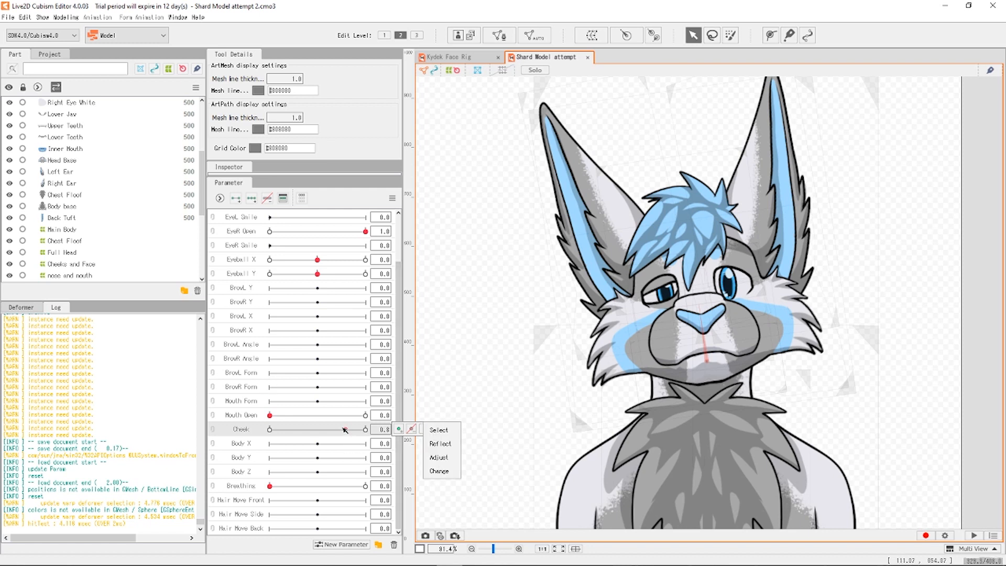
{"action": "left_click_drag", "start_coordinate": [344, 430], "coordinate": [322, 416]}
{"action": "scroll", "coordinate": [331, 407], "scroll_direction": "up", "scroll_amount": 2}
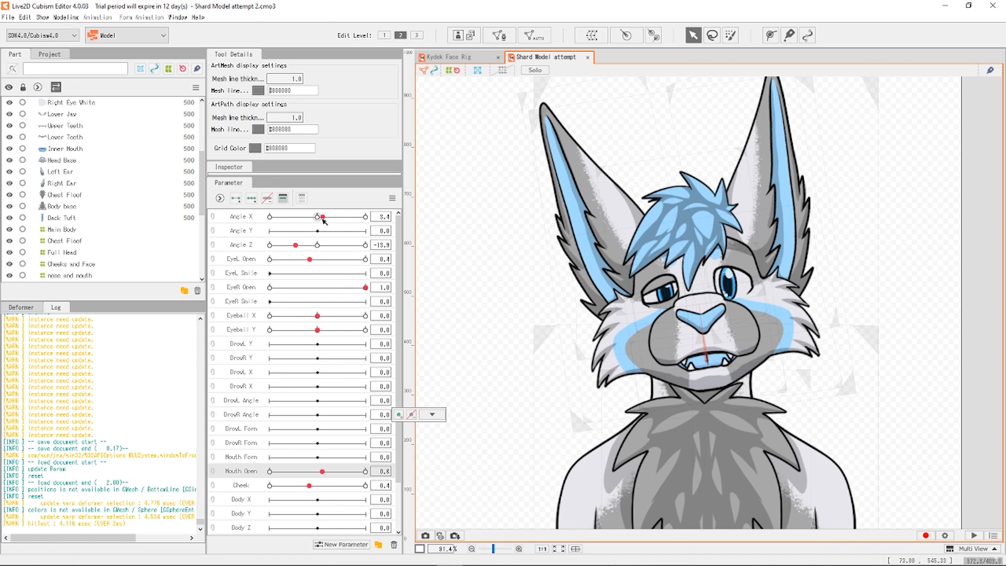
Preview the Shard model's head turn and tilt with Angle X at -30.0 and Angle Z at about 24.4.
{"action": "left_click_drag", "start_coordinate": [323, 216], "coordinate": [268, 217]}
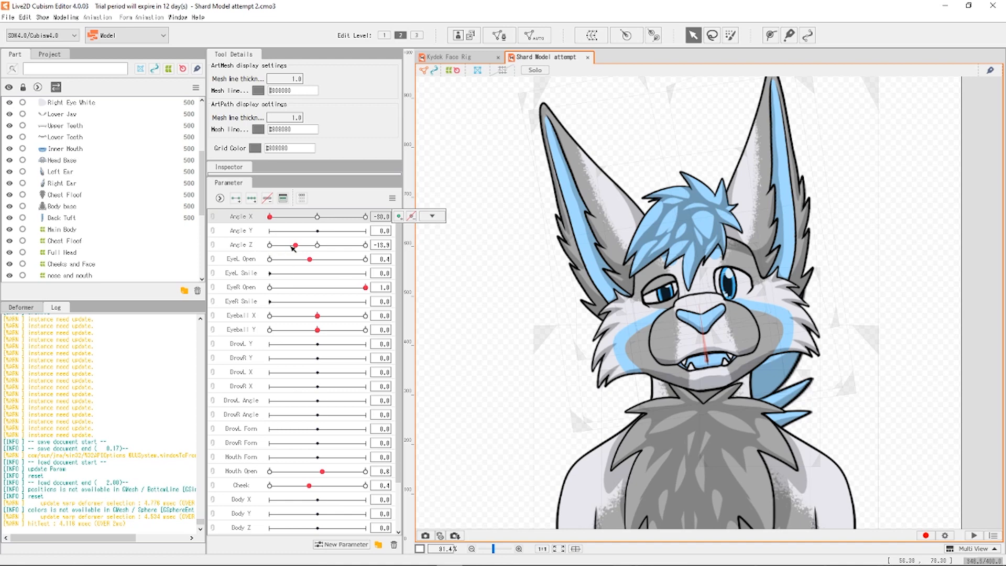
{"action": "left_click_drag", "start_coordinate": [293, 246], "coordinate": [322, 246]}
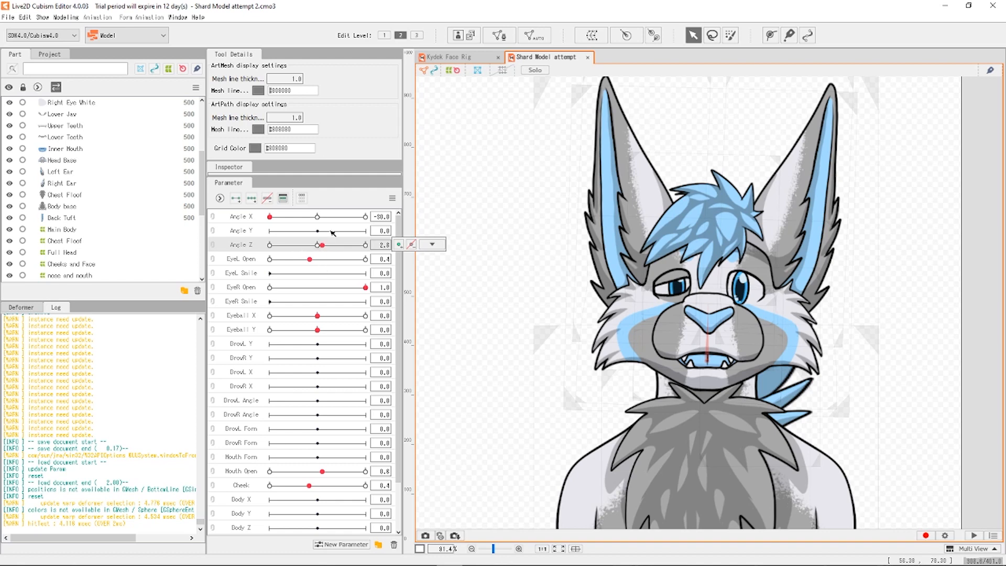
{"action": "left_click_drag", "start_coordinate": [333, 252], "coordinate": [341, 245]}
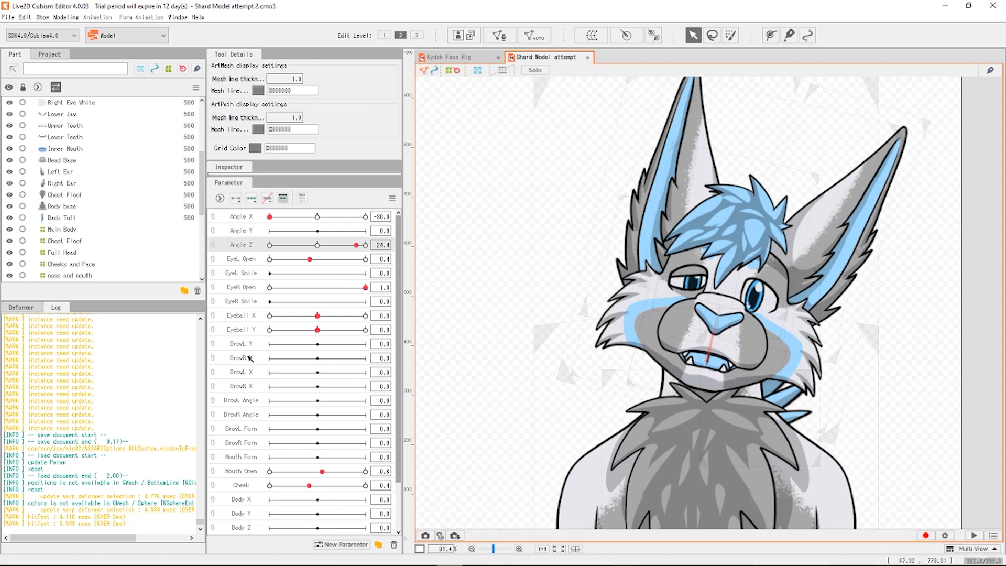
Preview the Shard model's gaze with Eyeball X at about 0.1 and Eyeball Y at about 0.5.
{"action": "scroll", "coordinate": [318, 363], "scroll_direction": "down", "scroll_amount": 2}
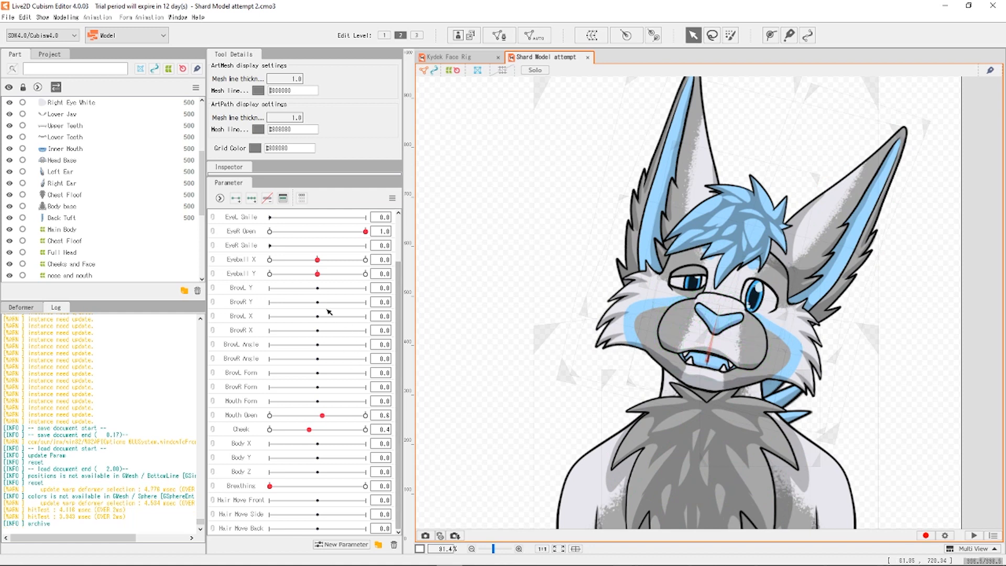
{"action": "left_click", "coordinate": [321, 260]}
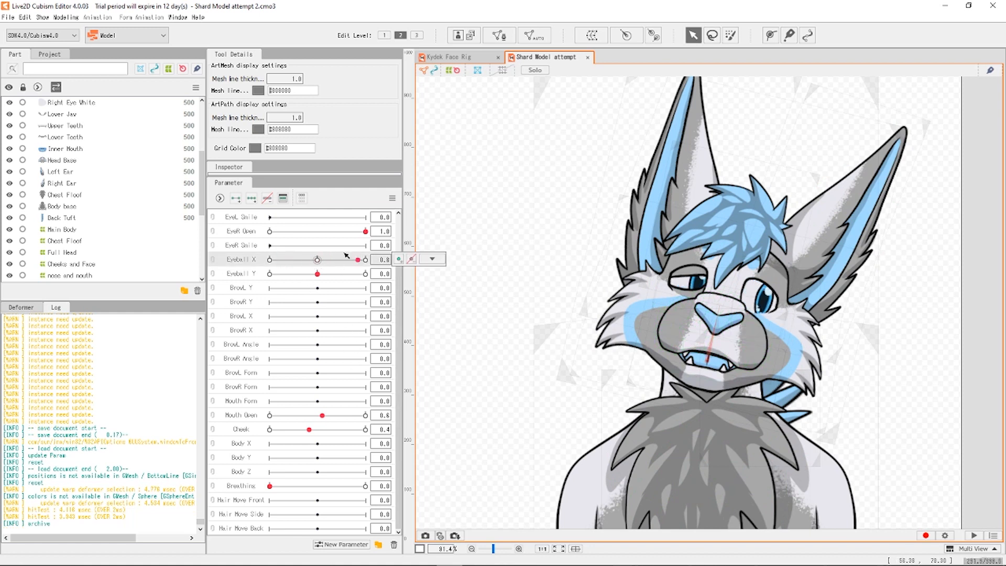
{"action": "left_click_drag", "start_coordinate": [318, 274], "coordinate": [340, 293]}
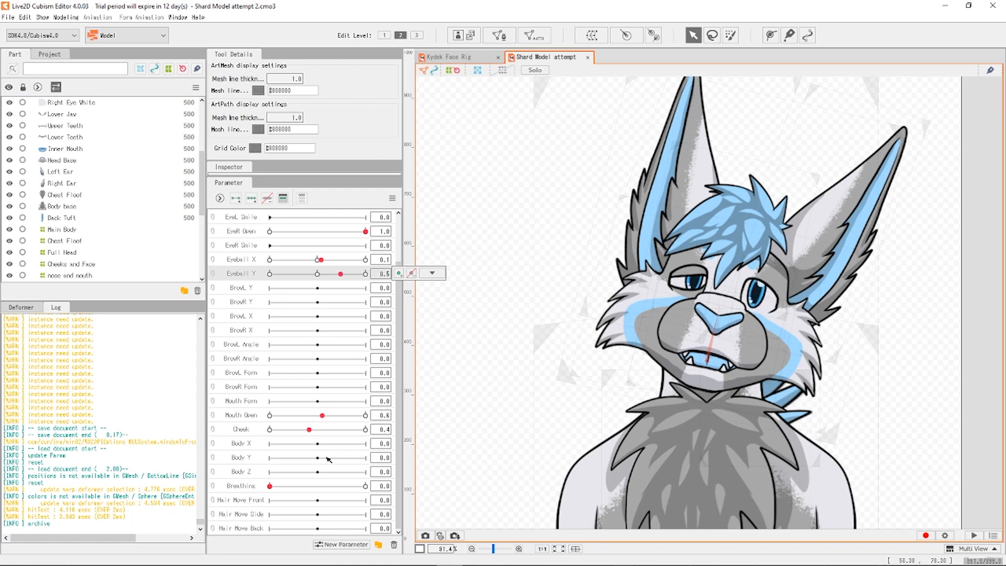
{"action": "scroll", "coordinate": [297, 329], "scroll_direction": "up", "scroll_amount": 4}
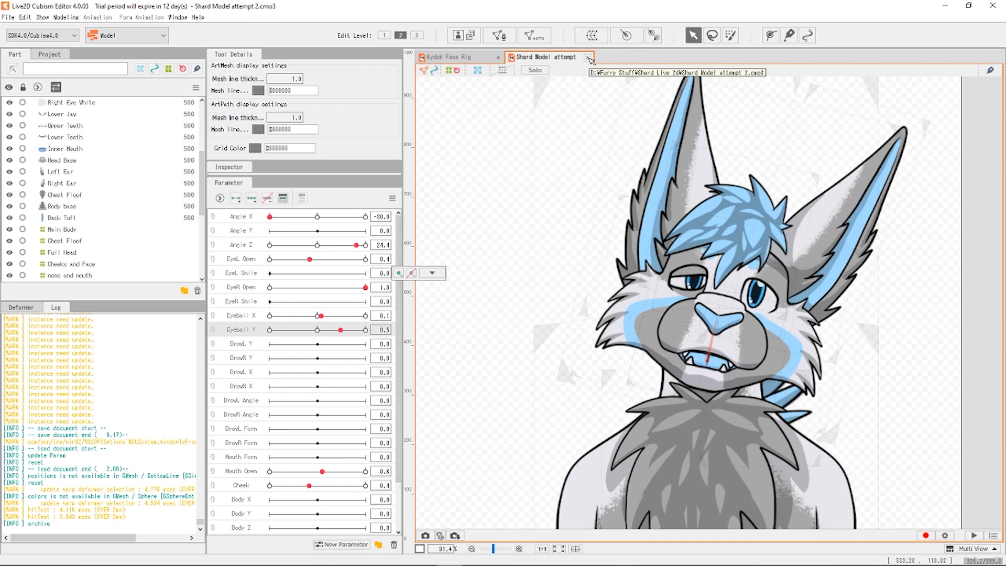
Close the Shard Model attempt 2 document and return to the eye area of the Kydek Face Rig model.
{"action": "left_click", "coordinate": [589, 58]}
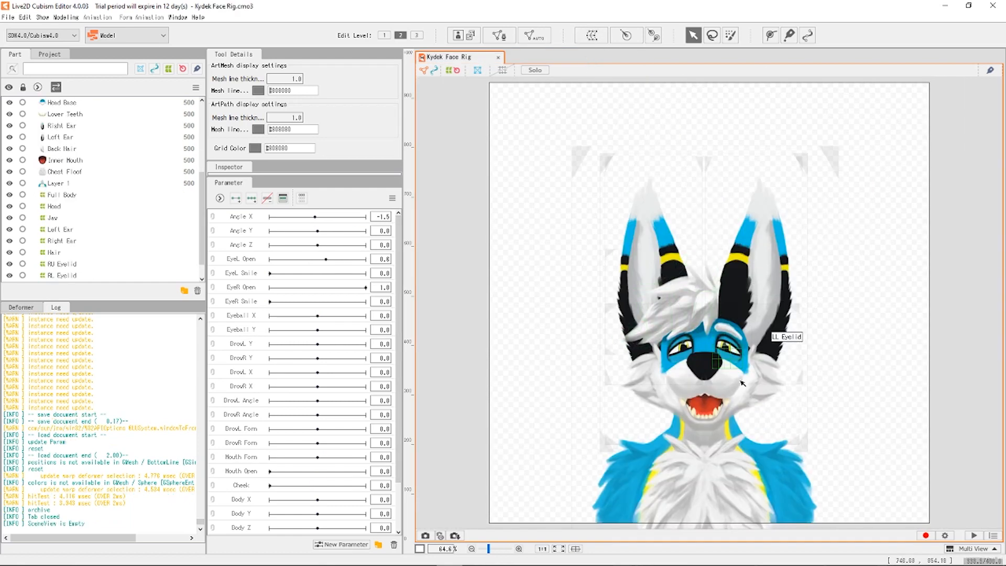
{"action": "scroll", "coordinate": [742, 383], "scroll_direction": "up", "scroll_amount": 5}
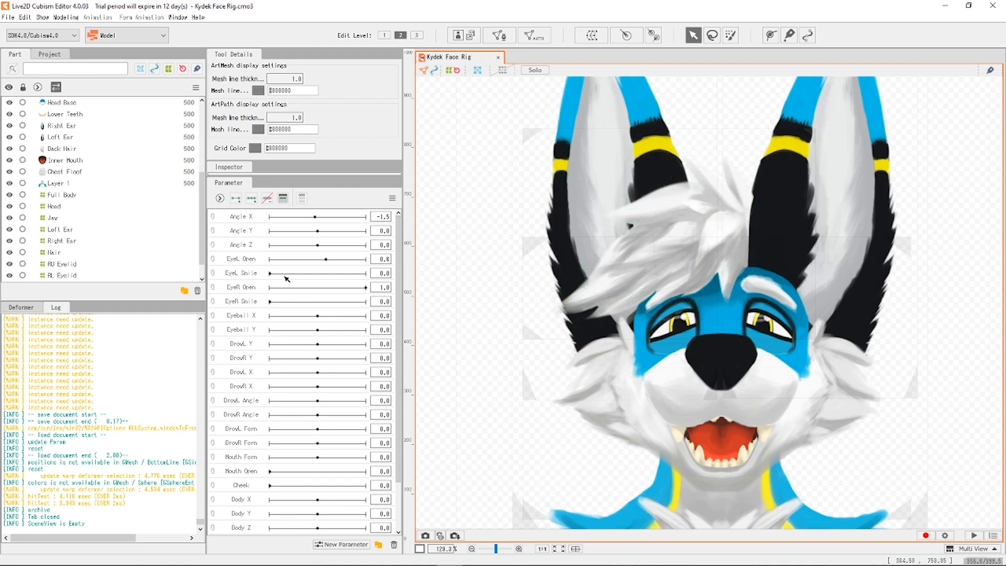
{"action": "left_click", "coordinate": [243, 320]}
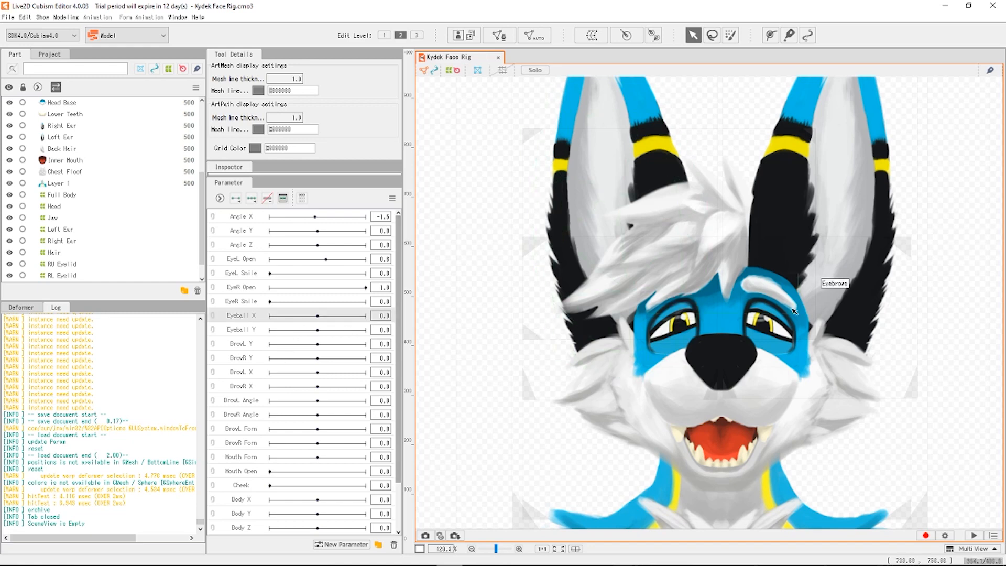
{"action": "scroll", "coordinate": [717, 322], "scroll_direction": "up", "scroll_amount": 1}
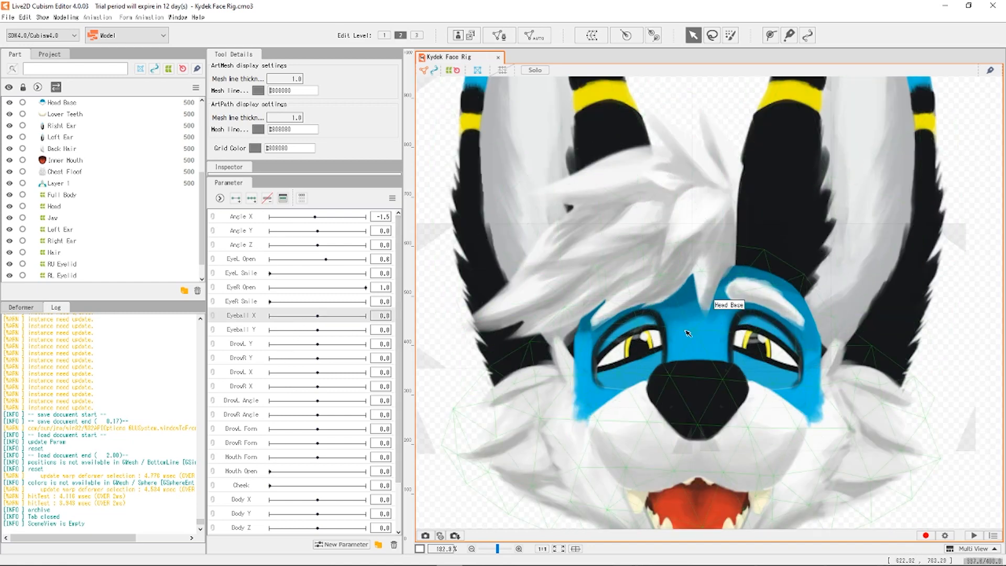
{"action": "scroll", "coordinate": [715, 311], "scroll_direction": "up", "scroll_amount": 10}
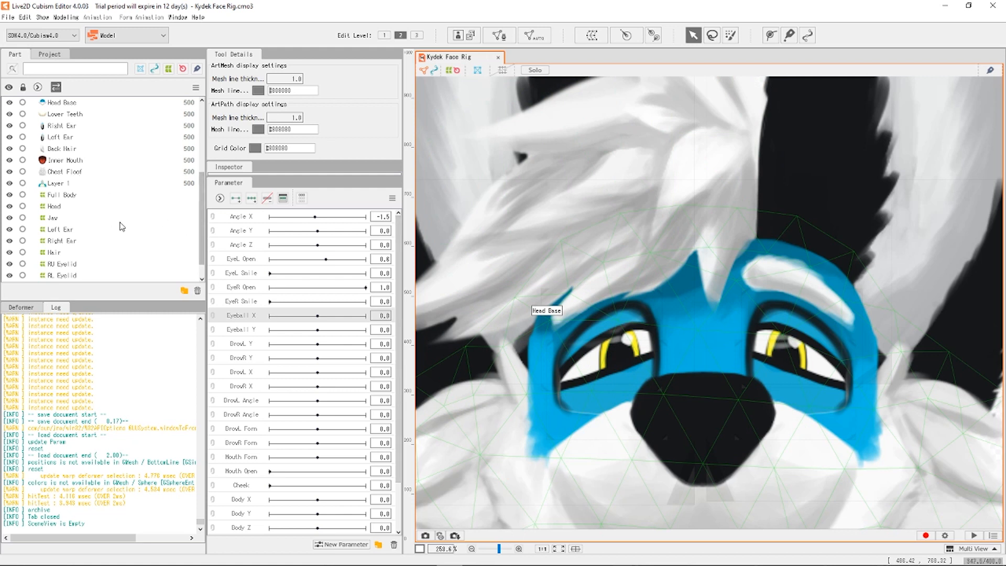
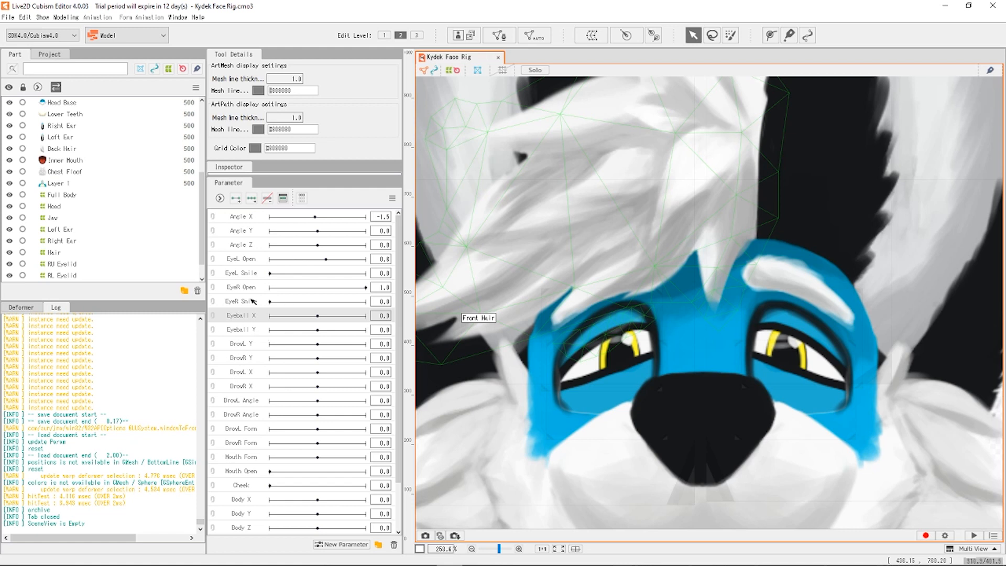
Test how the Kydek model responds to different EyeL Open values, leaving the parameter at about 0.3.
{"action": "left_click", "coordinate": [246, 259]}
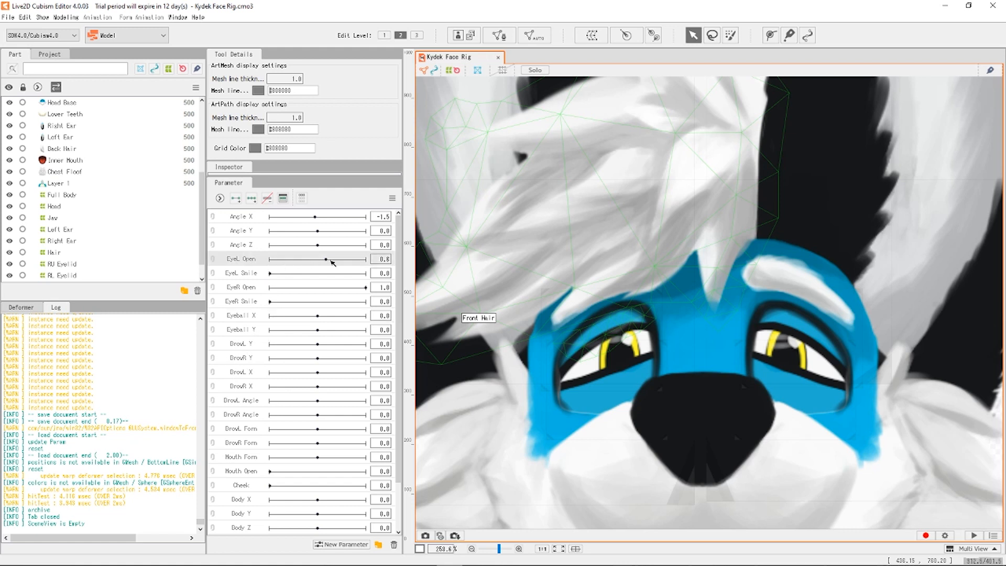
{"action": "left_click_drag", "start_coordinate": [332, 263], "coordinate": [301, 268]}
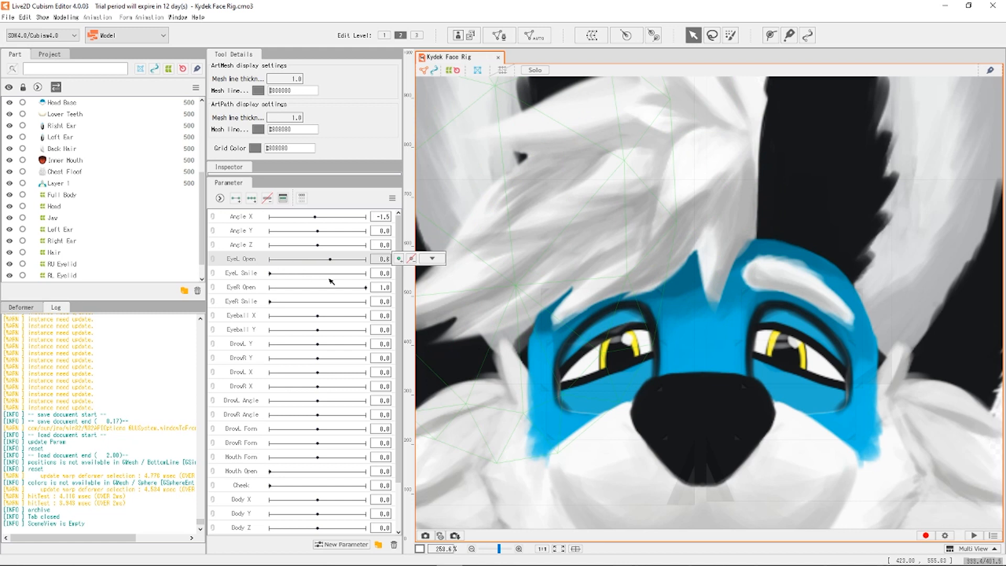
{"action": "left_click", "coordinate": [392, 199]}
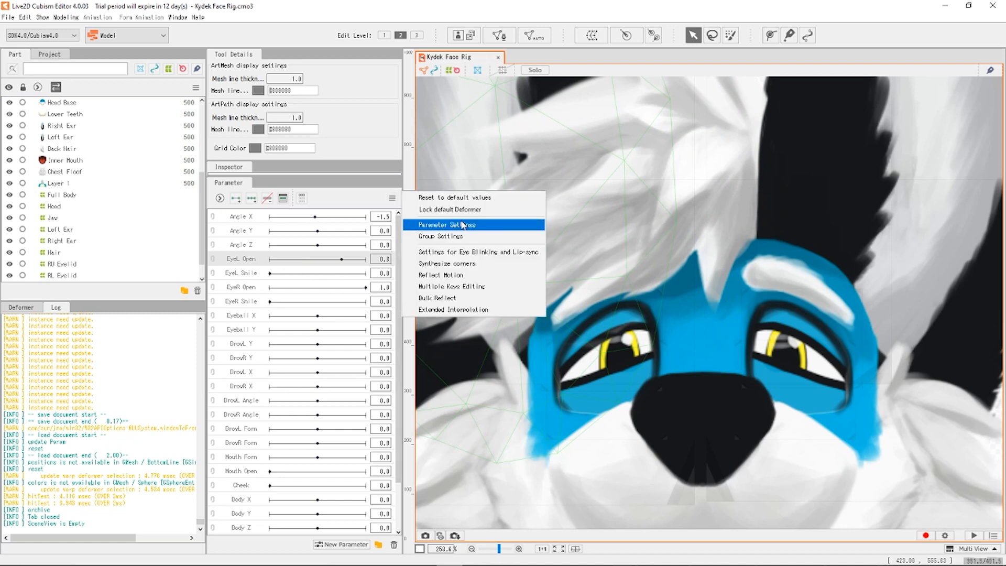
{"action": "left_click", "coordinate": [366, 202]}
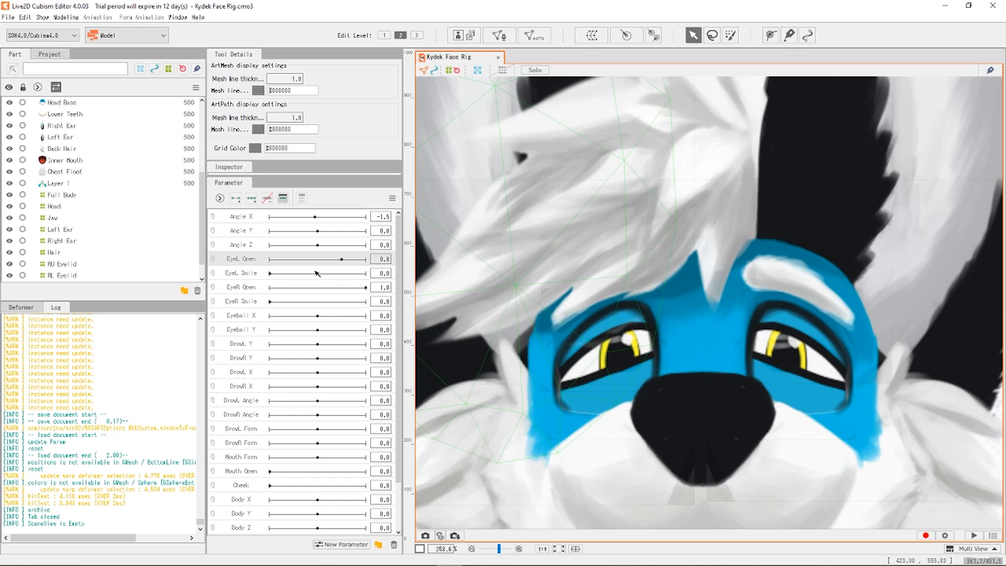
{"action": "left_click_drag", "start_coordinate": [292, 261], "coordinate": [263, 263]}
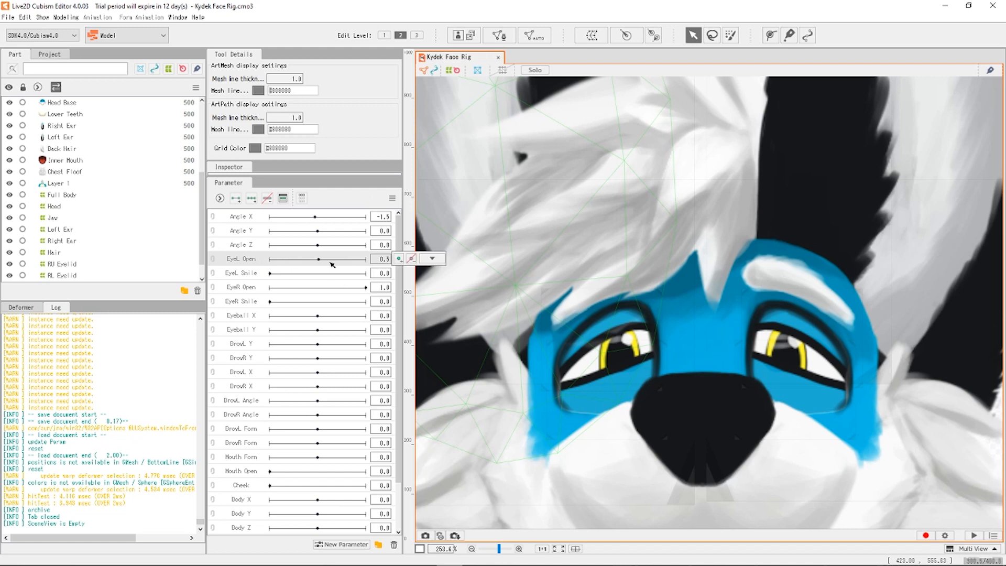
{"action": "left_click_drag", "start_coordinate": [332, 264], "coordinate": [370, 259]}
{"action": "mouse_move", "coordinate": [320, 264]}
{"action": "left_mouse_down"}
{"action": "mouse_move", "coordinate": [362, 267]}
{"action": "mouse_move", "coordinate": [302, 260]}
{"action": "left_mouse_up"}
{"action": "left_click", "coordinate": [250, 260]}
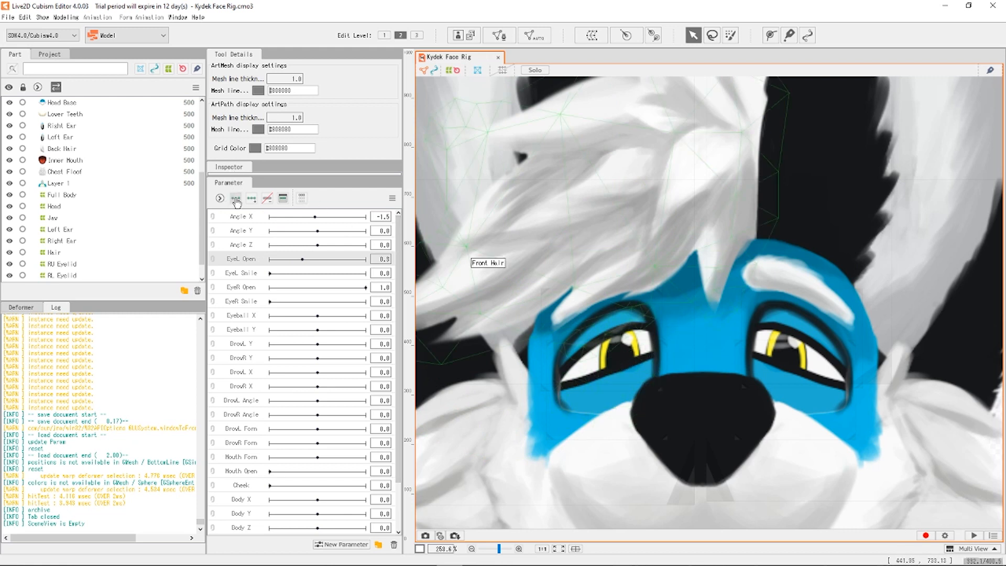
Add two keys to the EyeL Open parameter for the RU Eyelid and RL Eyelid warp deformers.
{"action": "scroll", "coordinate": [131, 236], "scroll_direction": "down", "scroll_amount": 1}
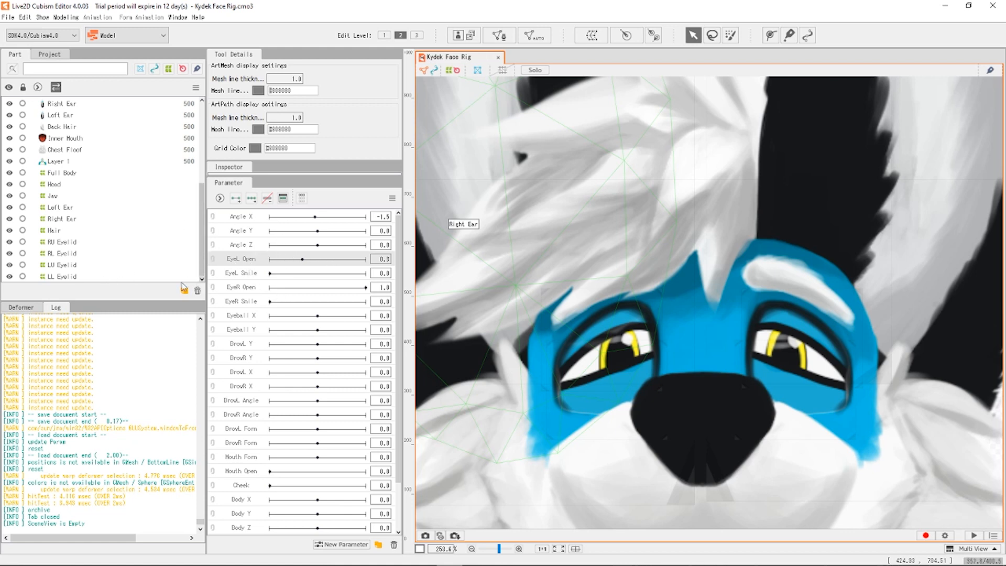
{"action": "left_click", "coordinate": [73, 266]}
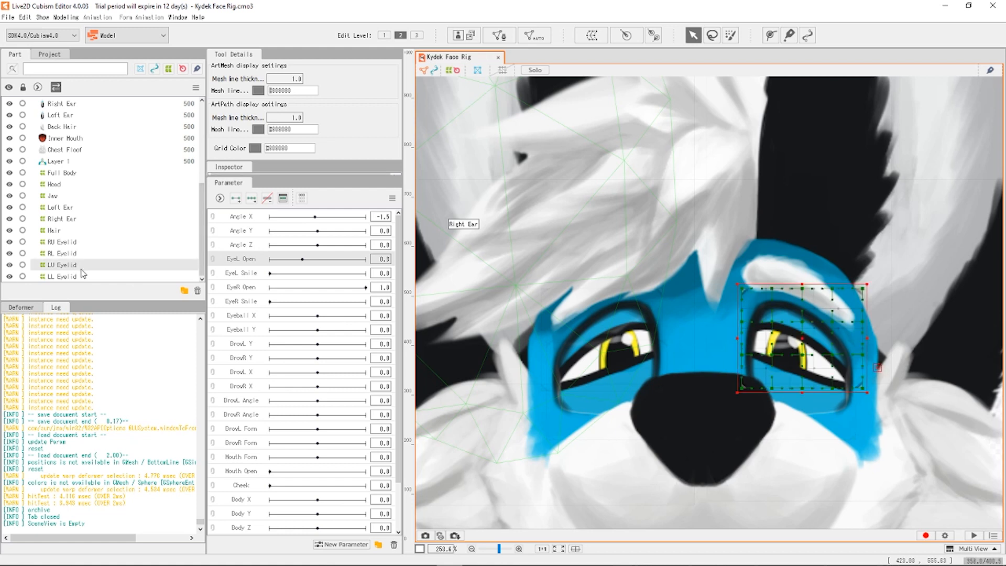
{"action": "left_click", "coordinate": [84, 277], "text": "ctrl"}
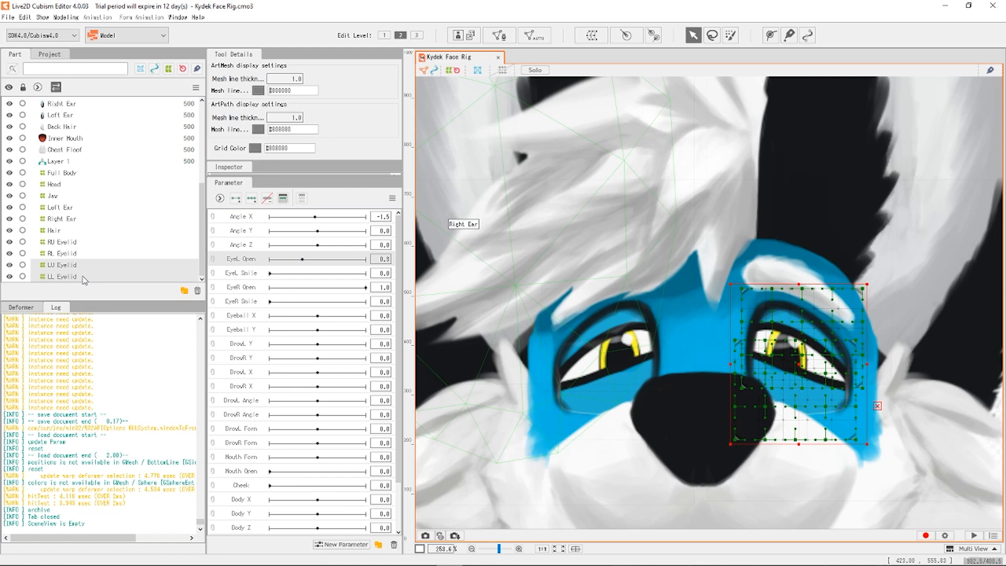
{"action": "left_click", "coordinate": [79, 254]}
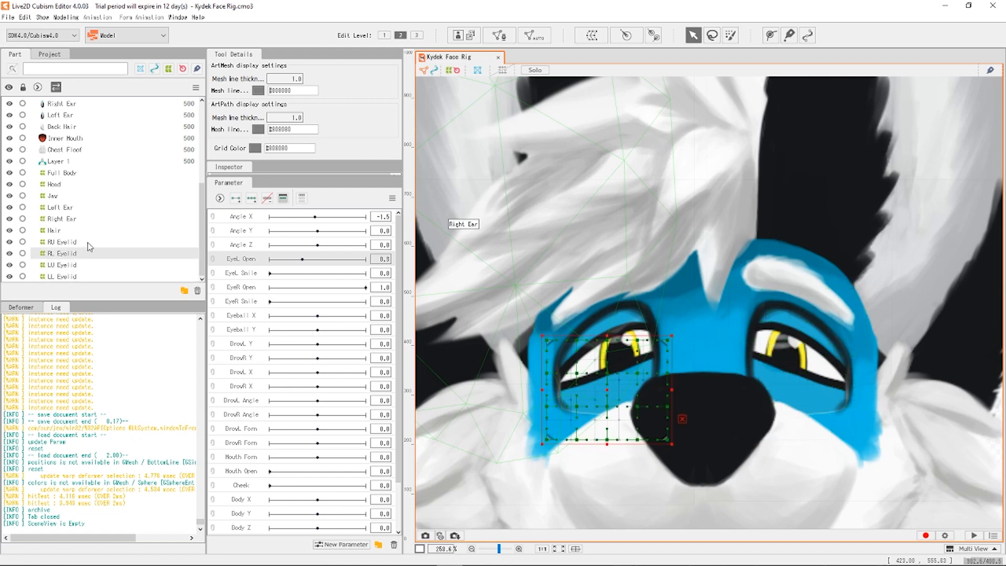
{"action": "left_click", "coordinate": [90, 244], "text": "ctrl"}
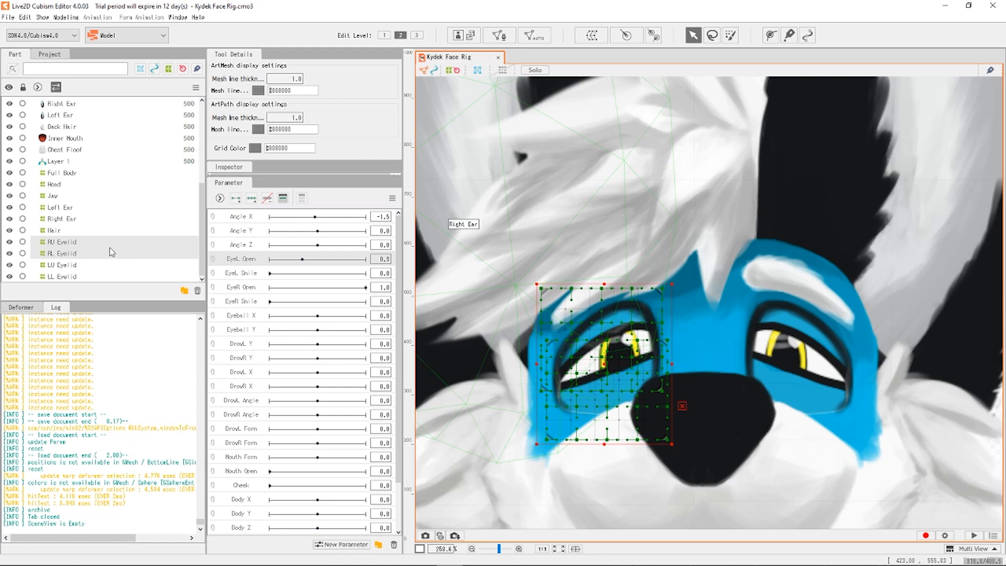
{"action": "left_click", "coordinate": [238, 199]}
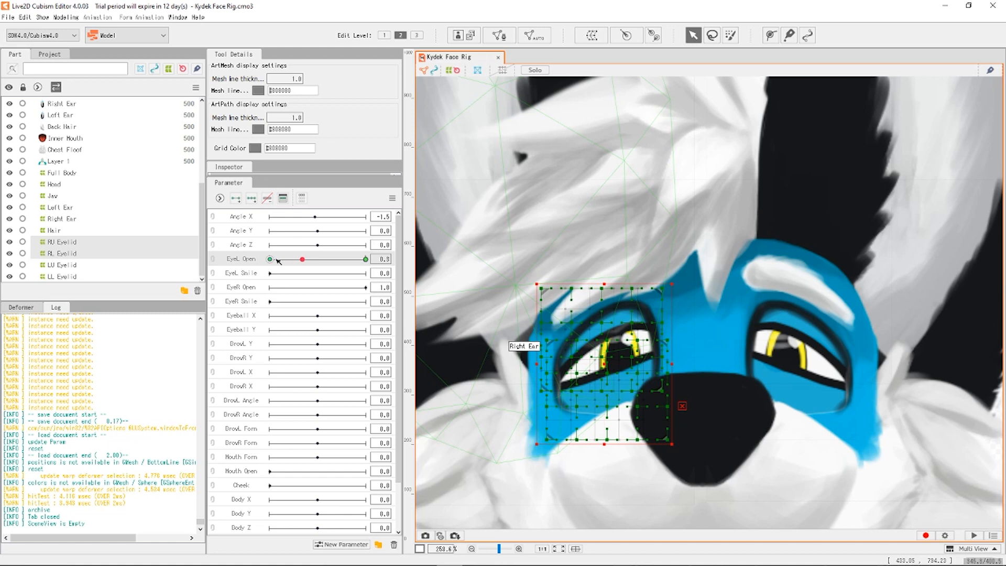
Set EyeL Open to 0.0 for the selected RU Eyelid and RL Eyelid deformers.
{"action": "mouse_move", "coordinate": [304, 260]}
{"action": "left_mouse_down"}
{"action": "mouse_move", "coordinate": [281, 260]}
{"action": "mouse_move", "coordinate": [299, 259]}
{"action": "left_mouse_up"}
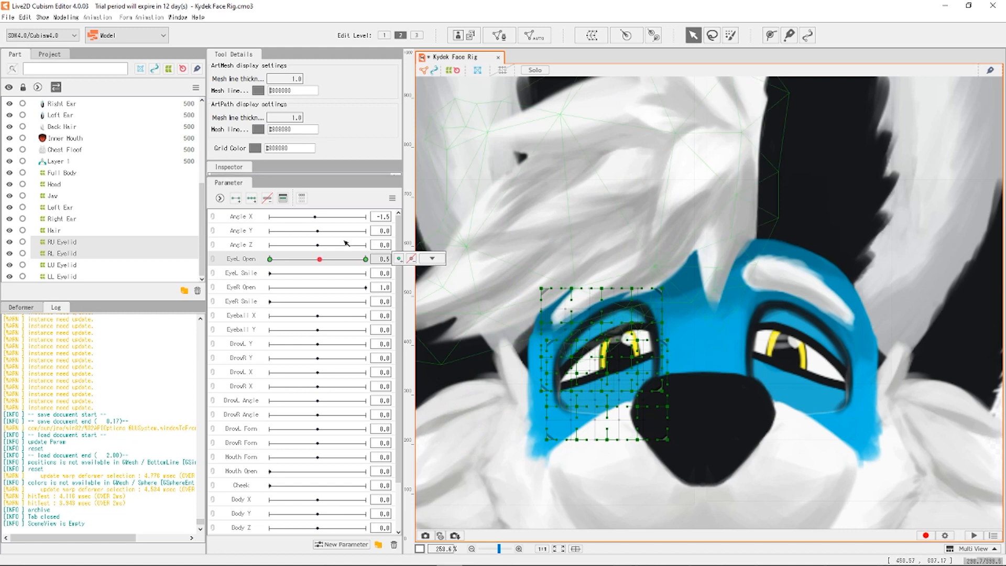
{"action": "left_click_drag", "start_coordinate": [319, 260], "coordinate": [298, 260]}
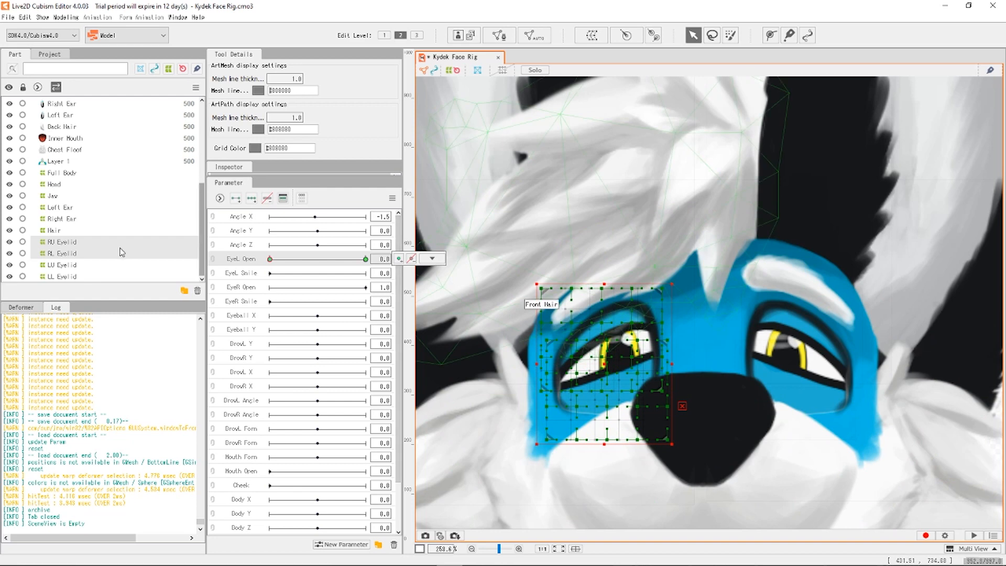
{"action": "left_click", "coordinate": [439, 262]}
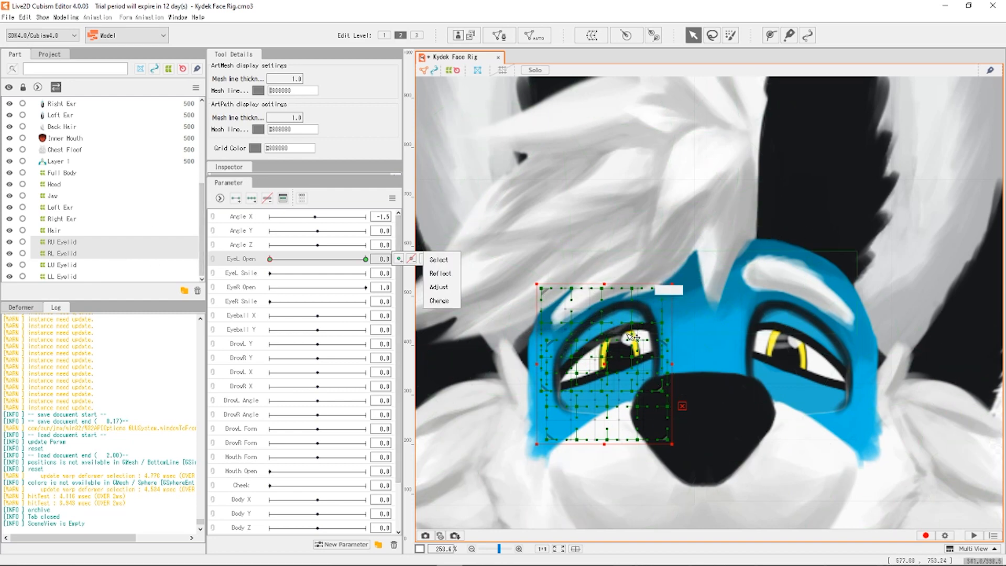
{"action": "scroll", "coordinate": [613, 320], "scroll_direction": "up", "scroll_amount": 1}
{"action": "scroll", "coordinate": [897, 375], "scroll_direction": "up", "scroll_amount": 1}
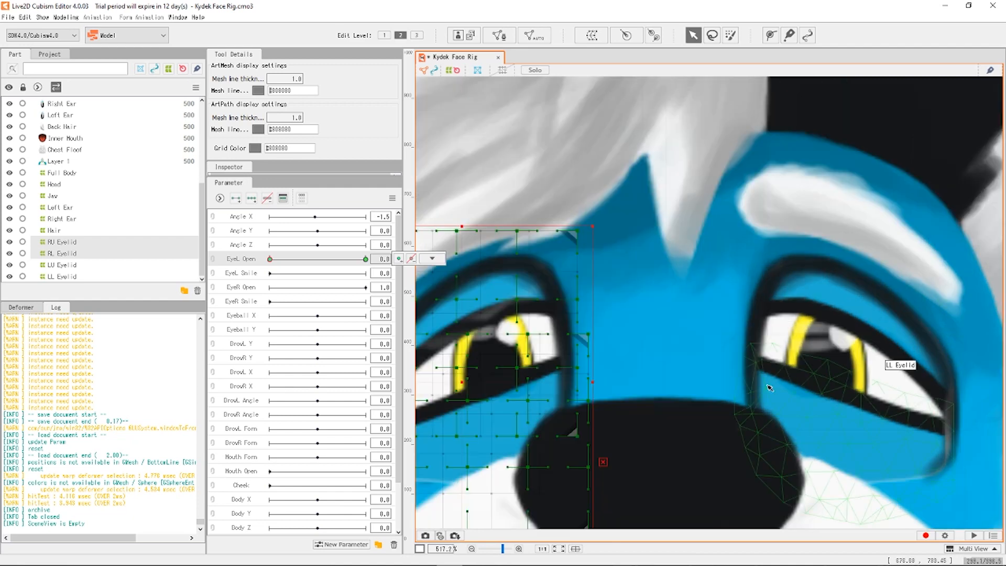
{"action": "scroll", "coordinate": [770, 370], "scroll_direction": "down", "scroll_amount": 1}
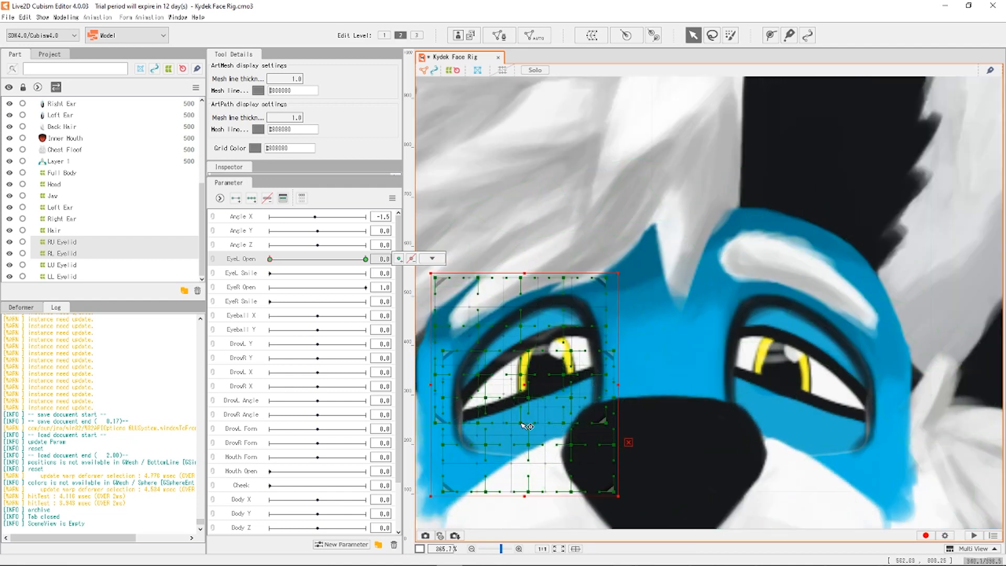
{"action": "scroll", "coordinate": [594, 407], "scroll_direction": "up", "scroll_amount": 1}
{"action": "scroll", "coordinate": [584, 419], "scroll_direction": "down", "scroll_amount": 1}
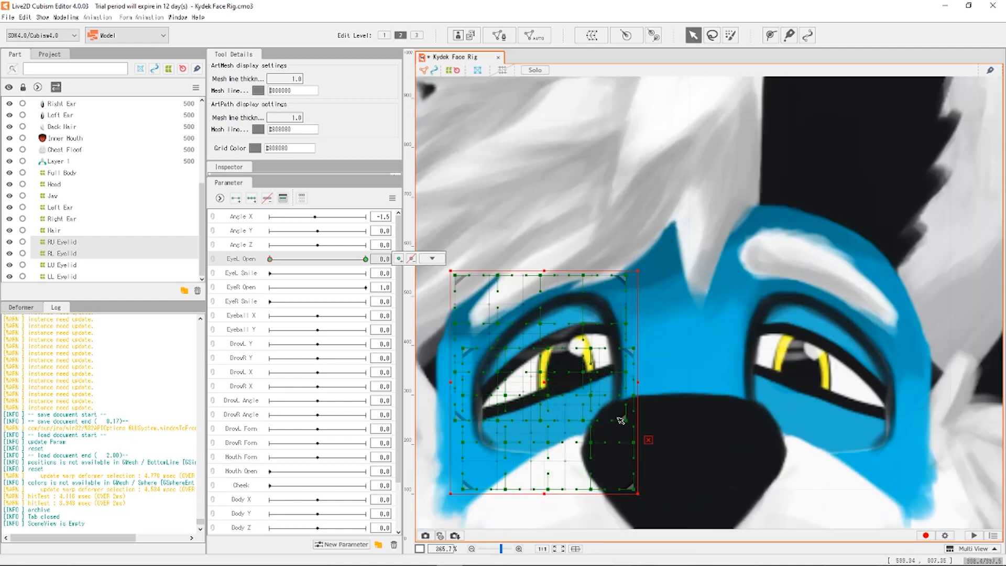
{"action": "left_click_drag", "start_coordinate": [640, 352], "coordinate": [670, 281]}
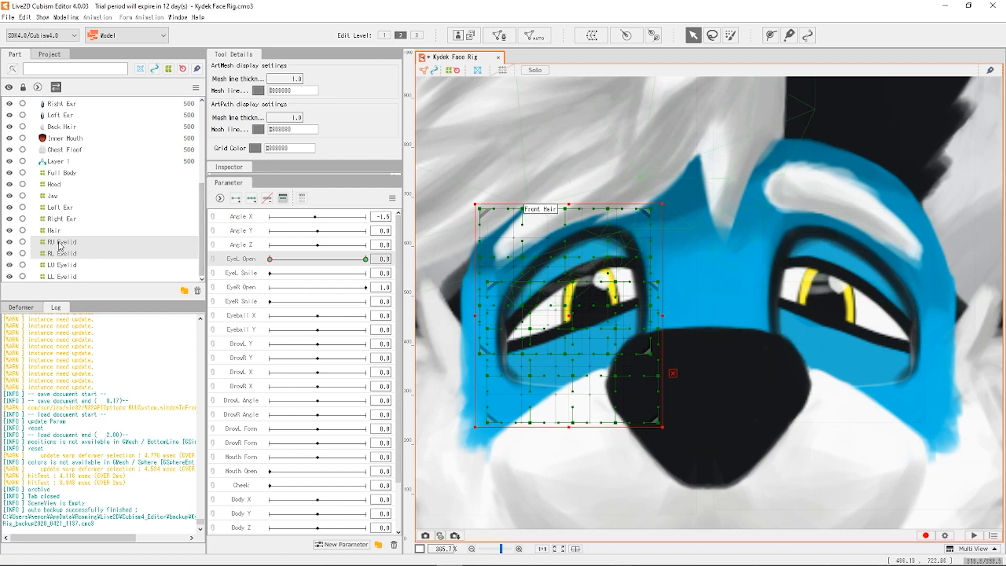
Try lowering the whole RU Eyelid deformer and then only its upper-middle control point, undoing each move.
{"action": "left_click", "coordinate": [42, 244]}
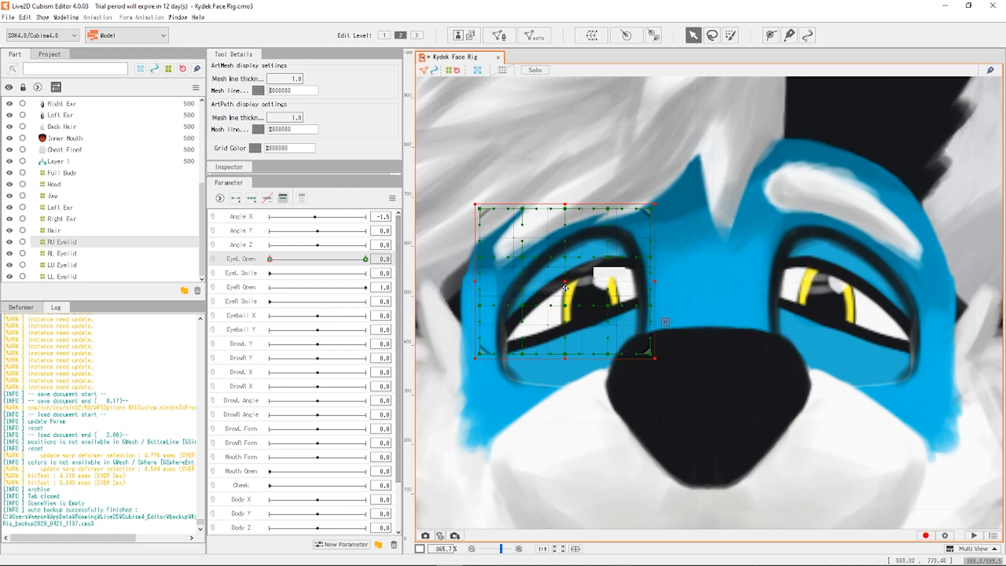
{"action": "left_click_drag", "start_coordinate": [566, 280], "coordinate": [562, 285]}
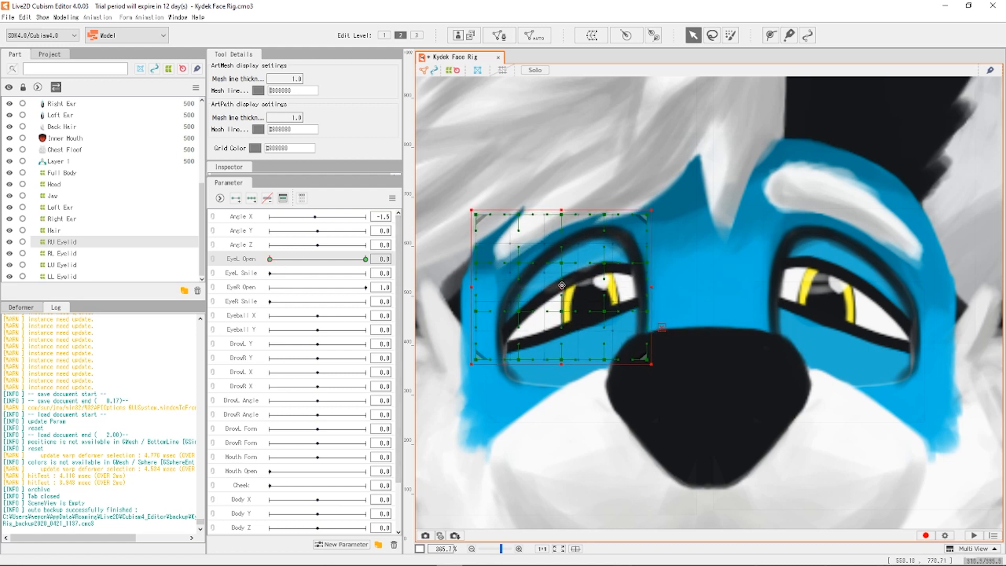
{"action": "key", "text": "ctrl+z"}
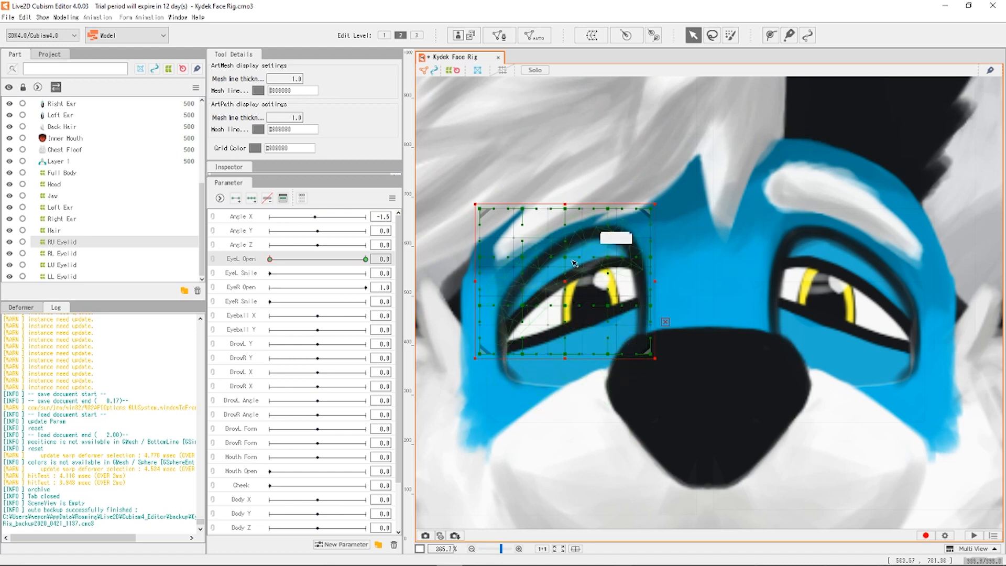
{"action": "left_click_drag", "start_coordinate": [567, 258], "coordinate": [575, 272]}
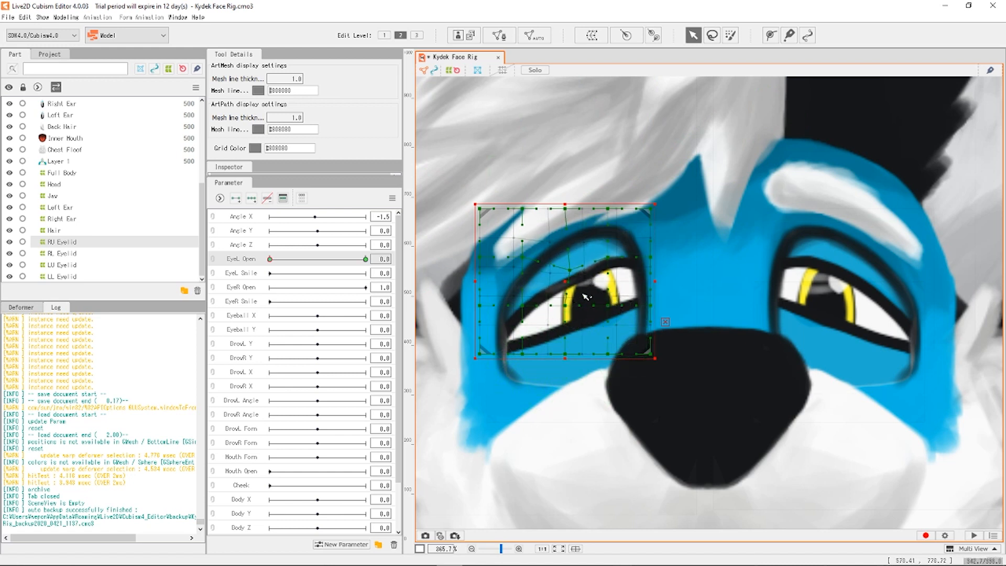
{"action": "key", "text": "ctrl+z"}
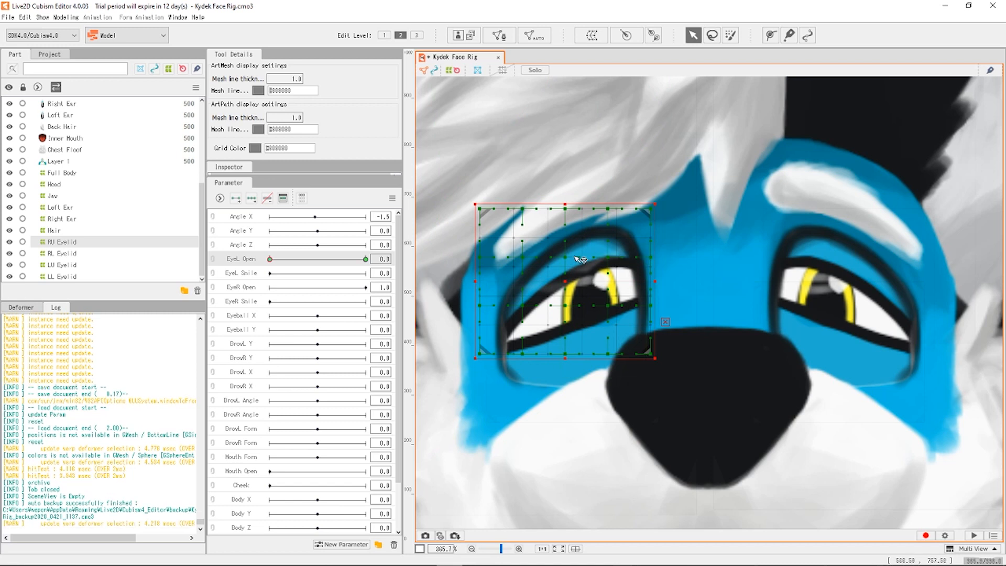
Try out edit levels 1, 2 and 3 on the RU Eyelid deformer, pulling its upper outer corner outward at level 3.
{"action": "left_click", "coordinate": [417, 36]}
{"action": "left_click", "coordinate": [399, 36]}
{"action": "left_click", "coordinate": [384, 35]}
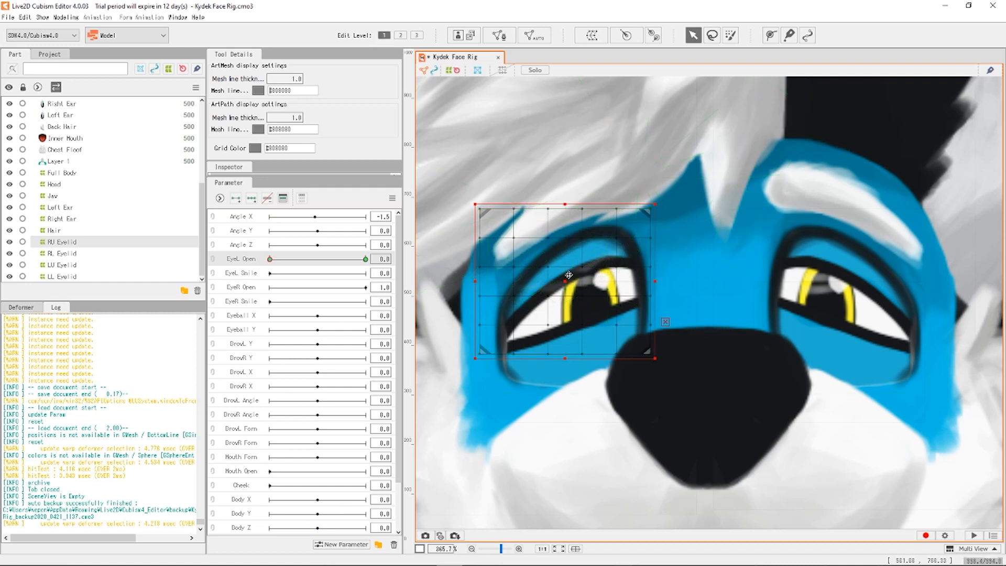
{"action": "left_click_drag", "start_coordinate": [556, 281], "coordinate": [533, 264]}
{"action": "left_click", "coordinate": [400, 36]}
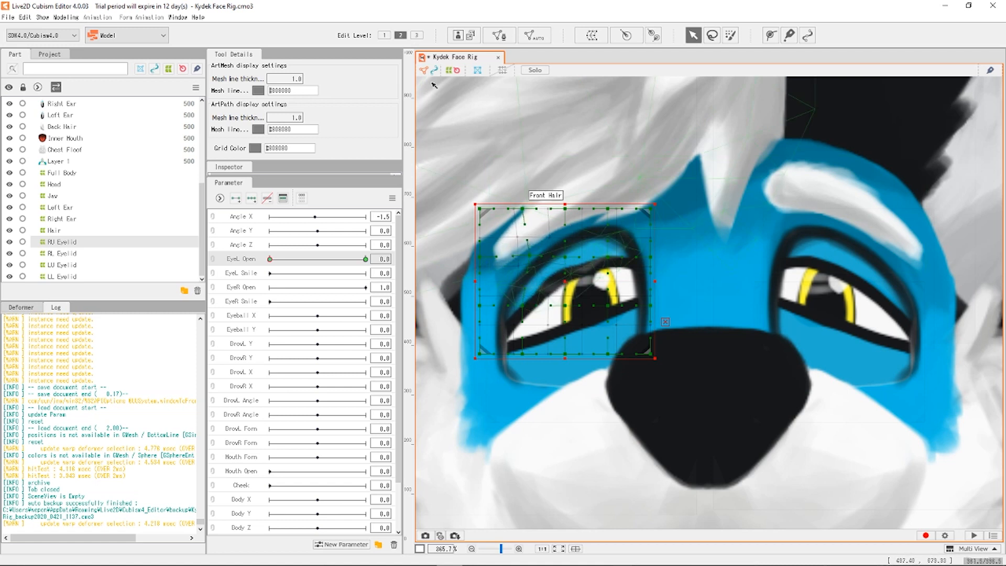
{"action": "left_click", "coordinate": [417, 36]}
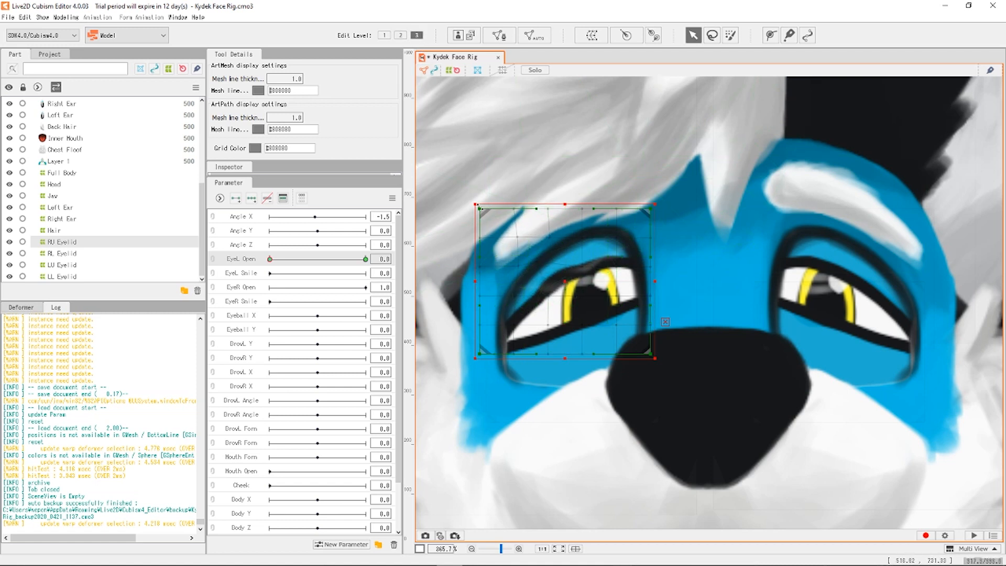
{"action": "left_click_drag", "start_coordinate": [484, 210], "coordinate": [449, 198]}
Undo the recent changes back to before the EyeL Open keys were added.
{"action": "key", "text": "ctrl+z"}
{"action": "key", "text": "ctrl+z"}
{"action": "key", "text": "ctrl+z"}
{"action": "key", "text": "ctrl+z"}
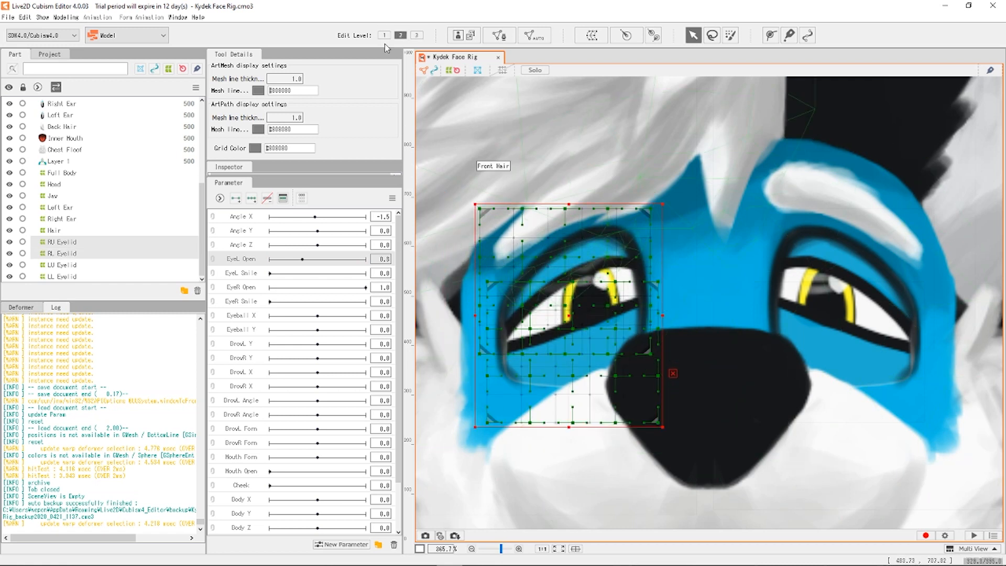
Select only the RU Eyelid deformer and pull its second row of control points down so the upper lid lowers over the eye.
{"action": "left_click", "coordinate": [72, 242]}
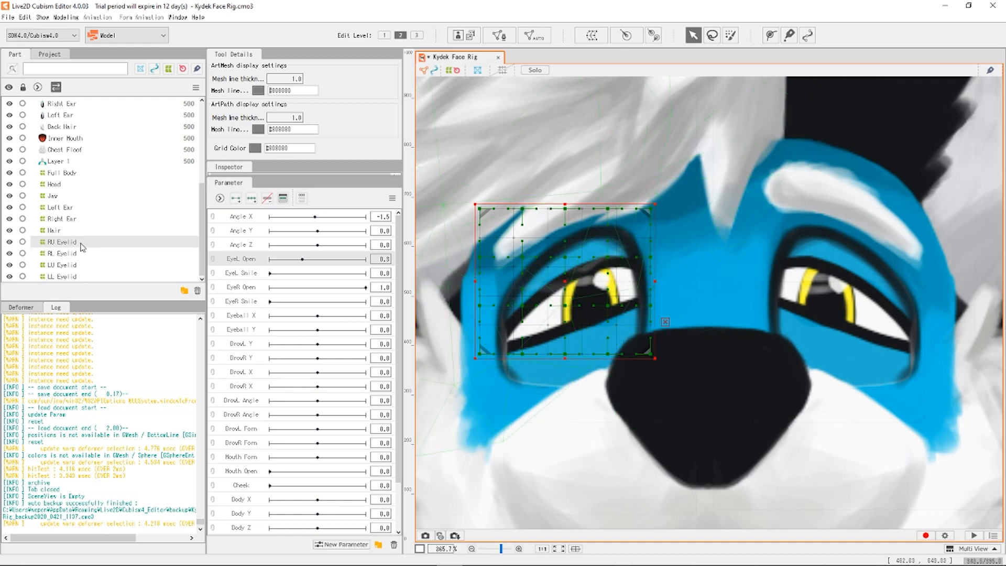
{"action": "scroll", "coordinate": [565, 272], "scroll_direction": "up", "scroll_amount": 2}
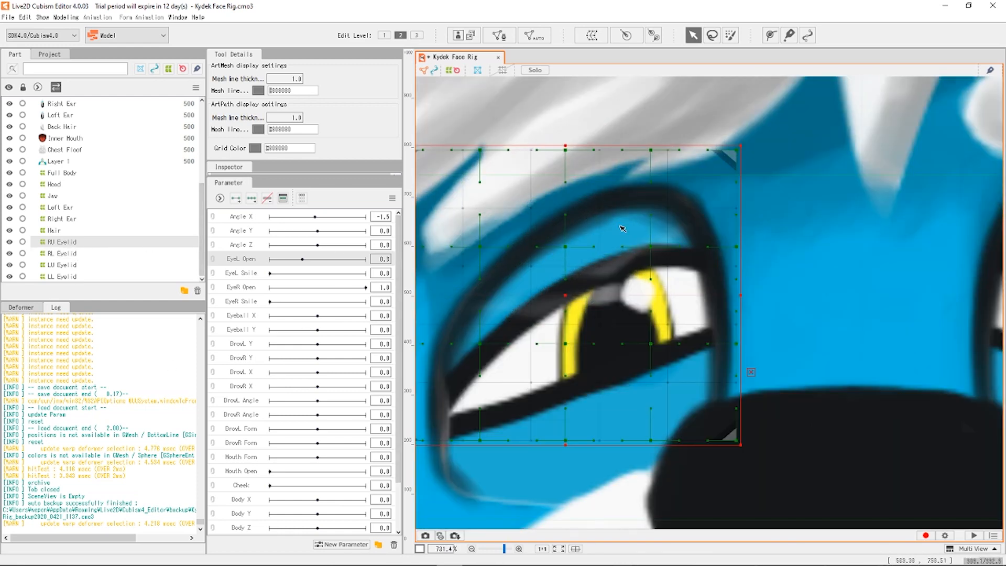
{"action": "left_click_drag", "start_coordinate": [651, 250], "coordinate": [668, 269]}
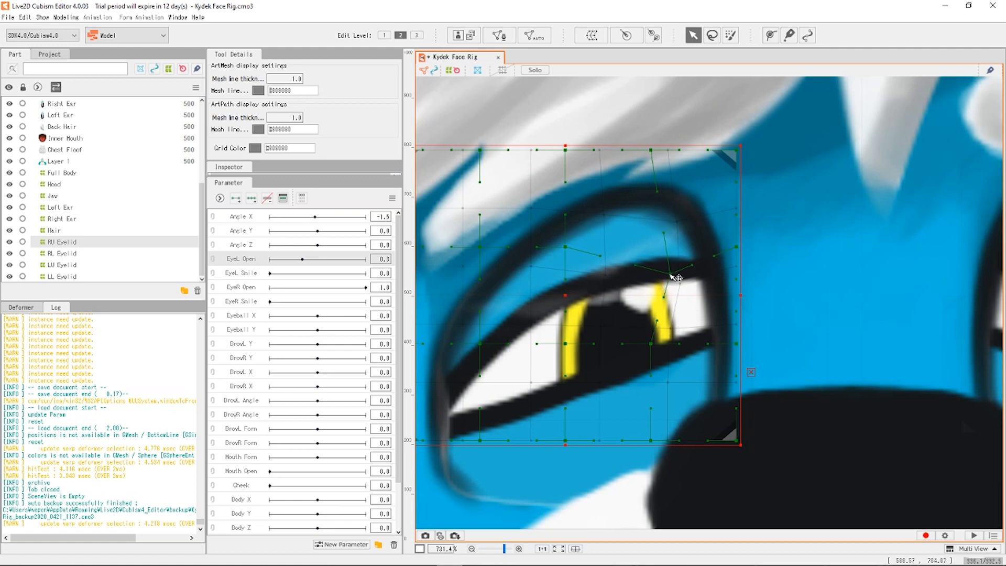
{"action": "left_click_drag", "start_coordinate": [566, 246], "coordinate": [587, 302]}
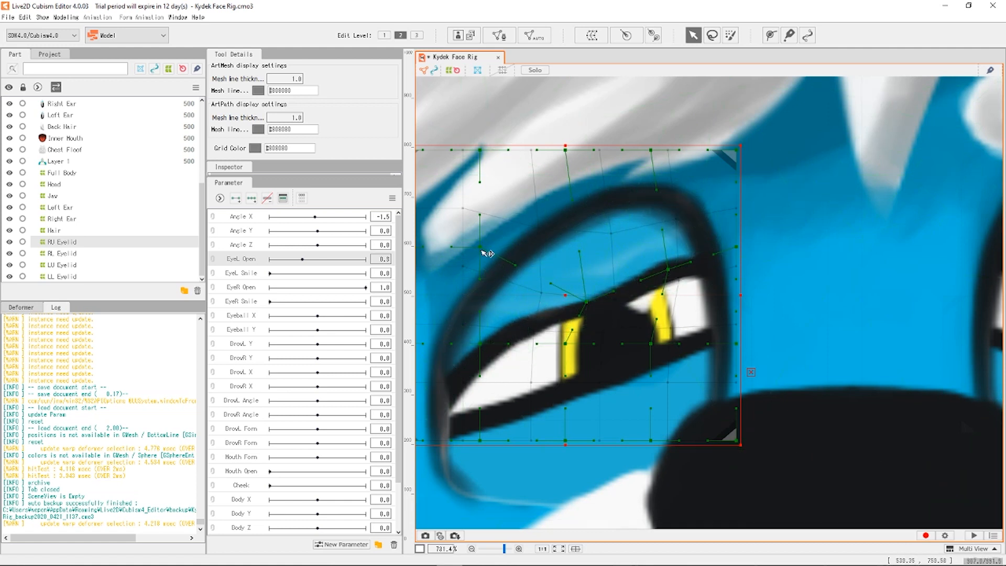
{"action": "left_click_drag", "start_coordinate": [481, 252], "coordinate": [394, 401]}
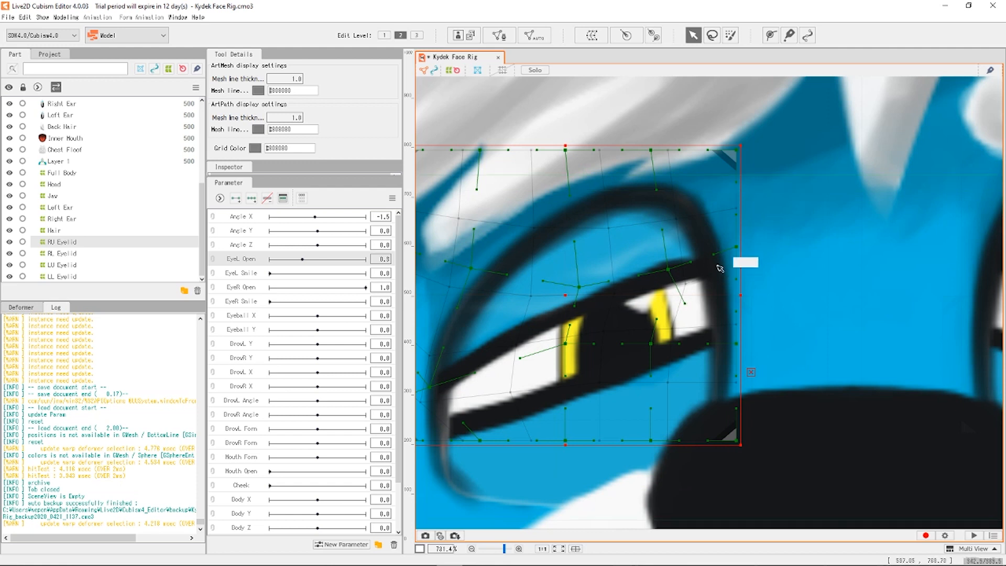
{"action": "left_click_drag", "start_coordinate": [736, 246], "coordinate": [741, 238]}
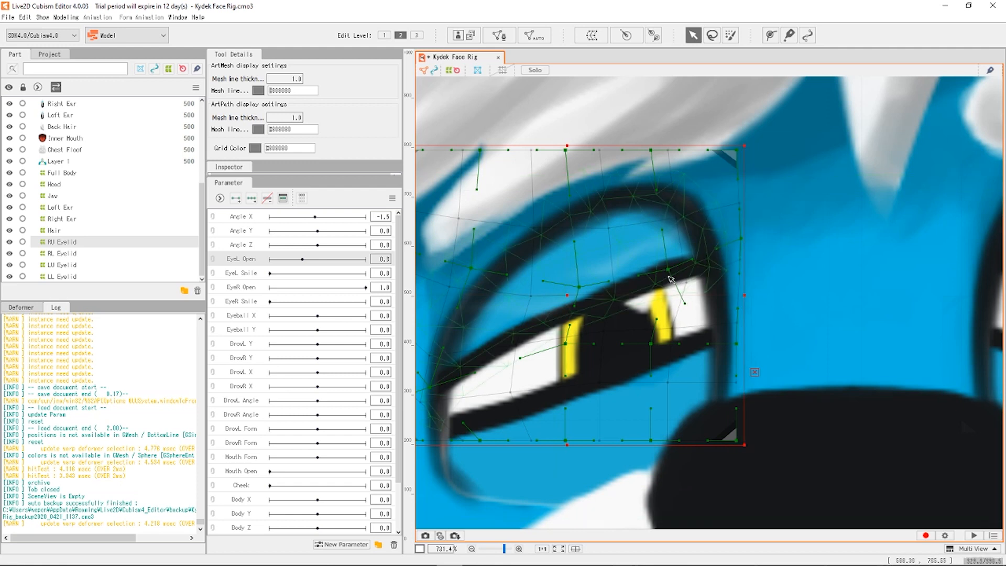
{"action": "left_click_drag", "start_coordinate": [671, 272], "coordinate": [676, 283]}
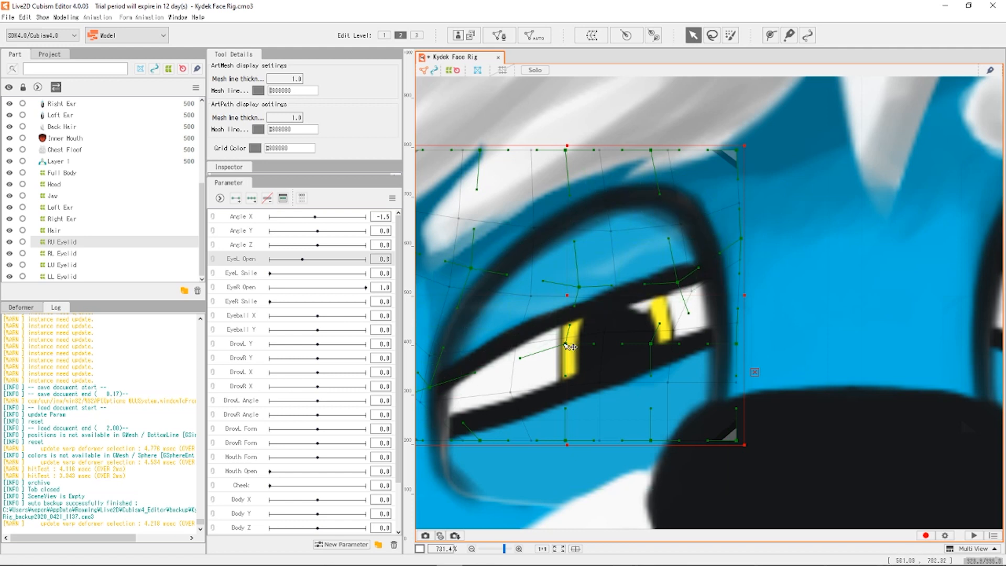
Shift the inner control points of RU Eyelid down toward the lower lid to narrow the eye to a slit.
{"action": "left_click_drag", "start_coordinate": [567, 344], "coordinate": [541, 363]}
{"action": "left_click_drag", "start_coordinate": [505, 275], "coordinate": [558, 295]}
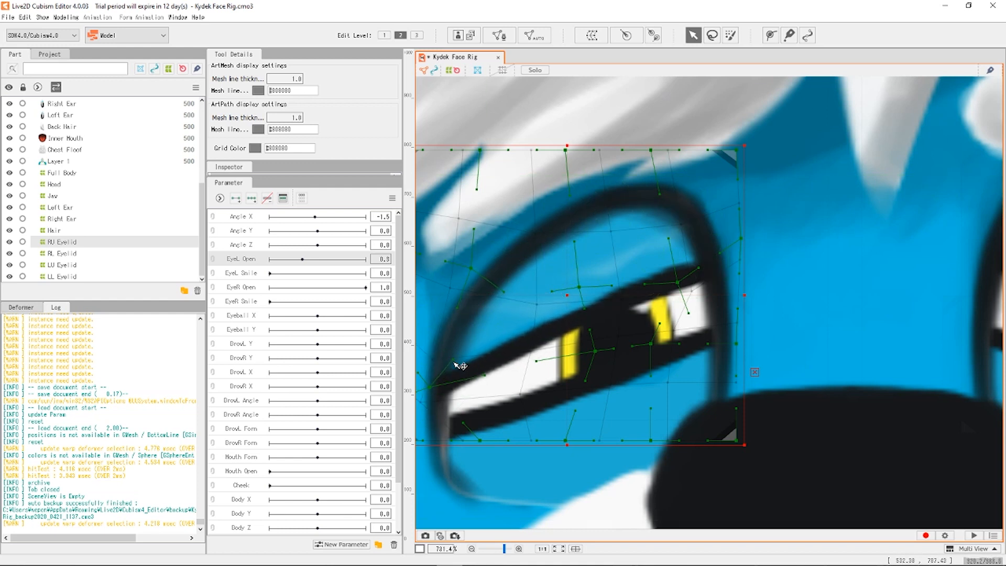
{"action": "mouse_move", "coordinate": [536, 361]}
{"action": "left_mouse_down"}
{"action": "mouse_move", "coordinate": [525, 386]}
{"action": "mouse_move", "coordinate": [530, 367]}
{"action": "left_mouse_up"}
{"action": "left_click_drag", "start_coordinate": [595, 351], "coordinate": [604, 365]}
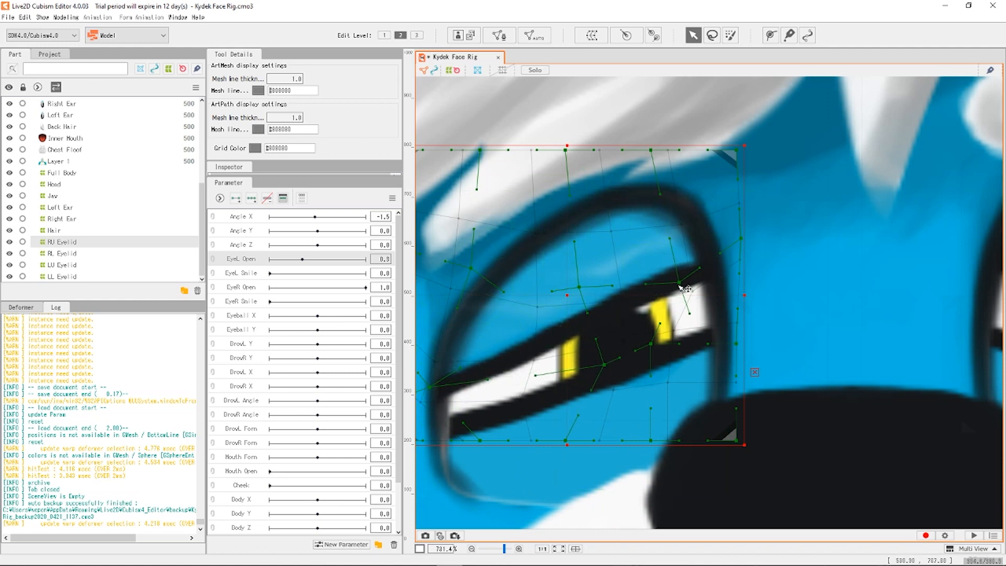
{"action": "left_click_drag", "start_coordinate": [677, 284], "coordinate": [700, 299]}
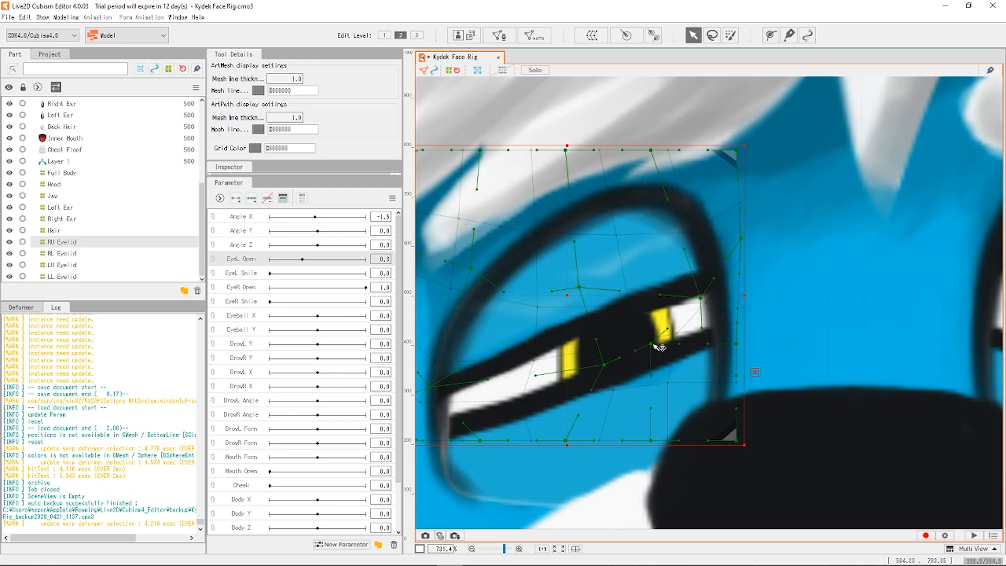
{"action": "left_click_drag", "start_coordinate": [658, 341], "coordinate": [682, 363]}
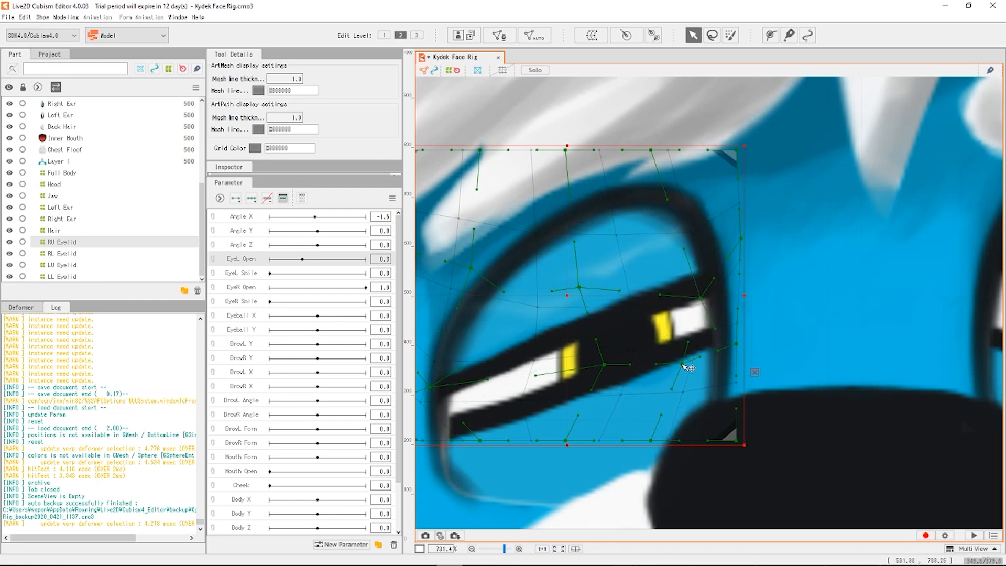
{"action": "left_click_drag", "start_coordinate": [605, 366], "coordinate": [593, 388]}
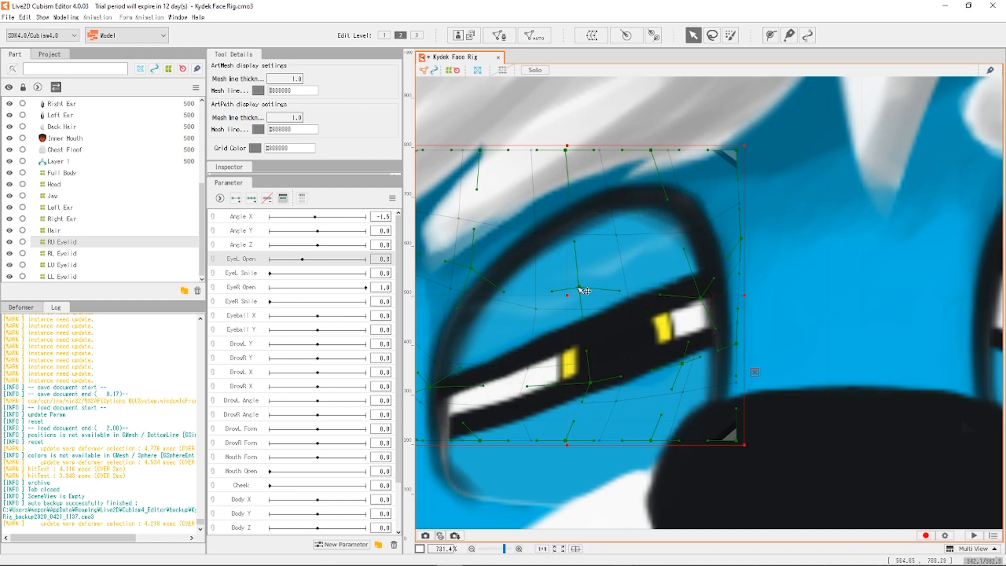
Adjust the inner control points and handles of RU Eyelid and pull its top middle control point upward to reshape the lid.
{"action": "left_click_drag", "start_coordinate": [579, 287], "coordinate": [597, 306]}
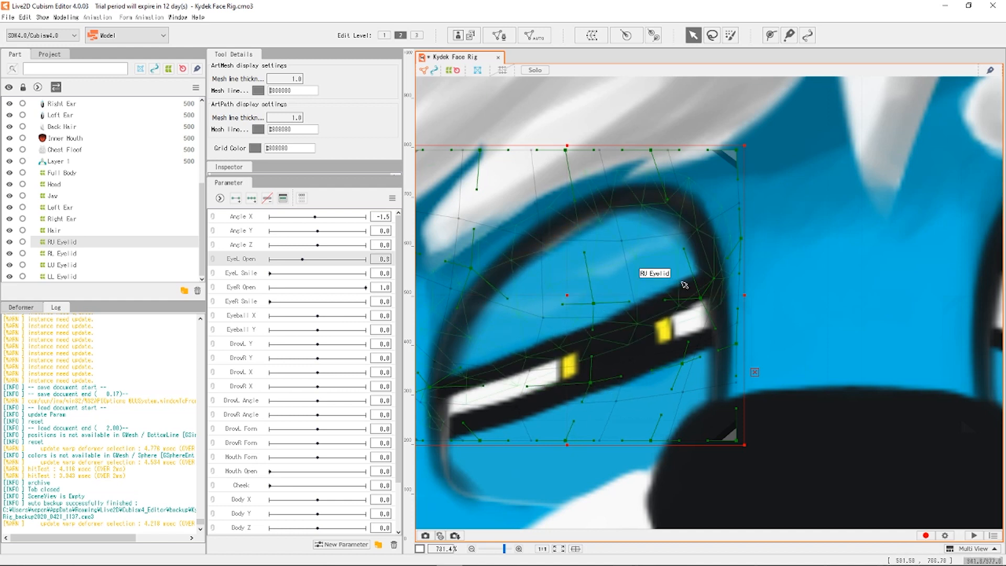
{"action": "mouse_move", "coordinate": [702, 299]}
{"action": "left_mouse_down"}
{"action": "mouse_move", "coordinate": [728, 295]}
{"action": "mouse_move", "coordinate": [713, 294]}
{"action": "left_mouse_up"}
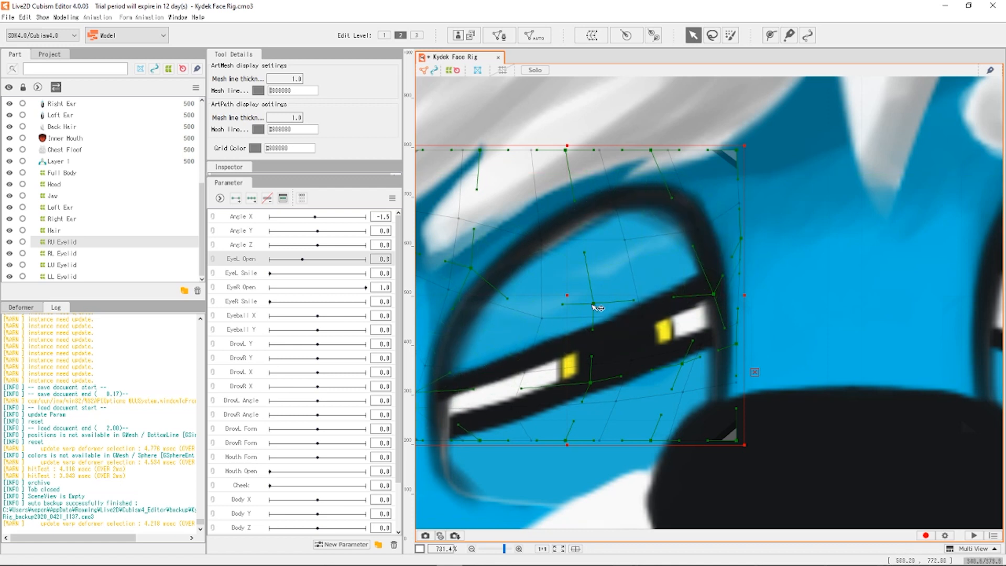
{"action": "left_click_drag", "start_coordinate": [594, 303], "coordinate": [549, 343]}
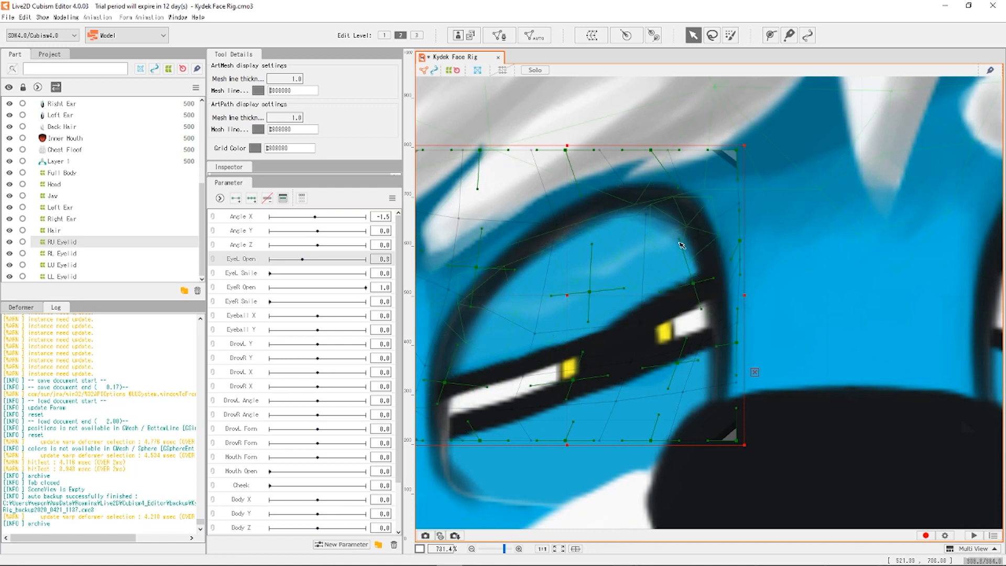
{"action": "left_click_drag", "start_coordinate": [571, 151], "coordinate": [571, 125]}
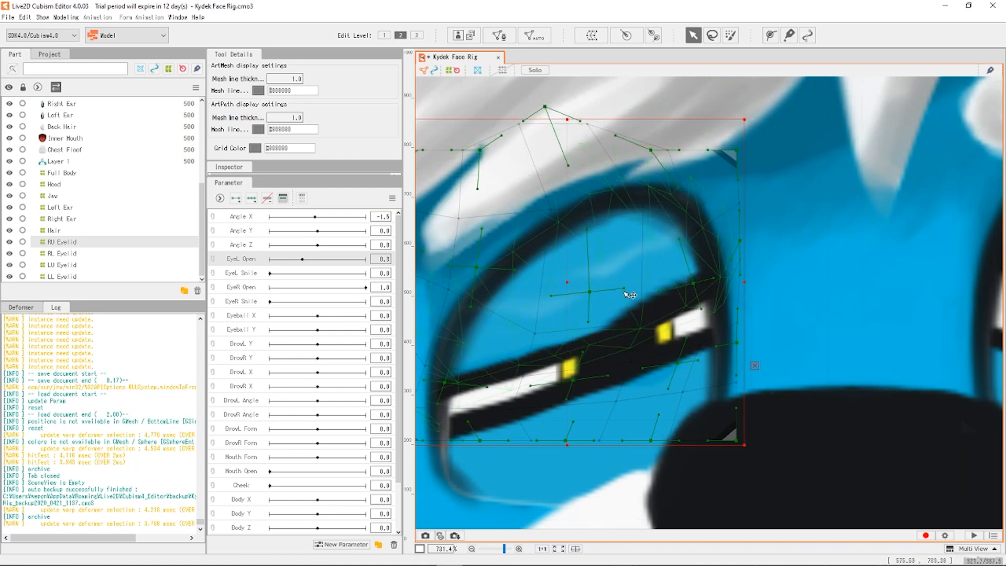
{"action": "mouse_move", "coordinate": [623, 289]}
{"action": "left_mouse_down"}
{"action": "mouse_move", "coordinate": [653, 292]}
{"action": "mouse_move", "coordinate": [642, 282]}
{"action": "left_mouse_up"}
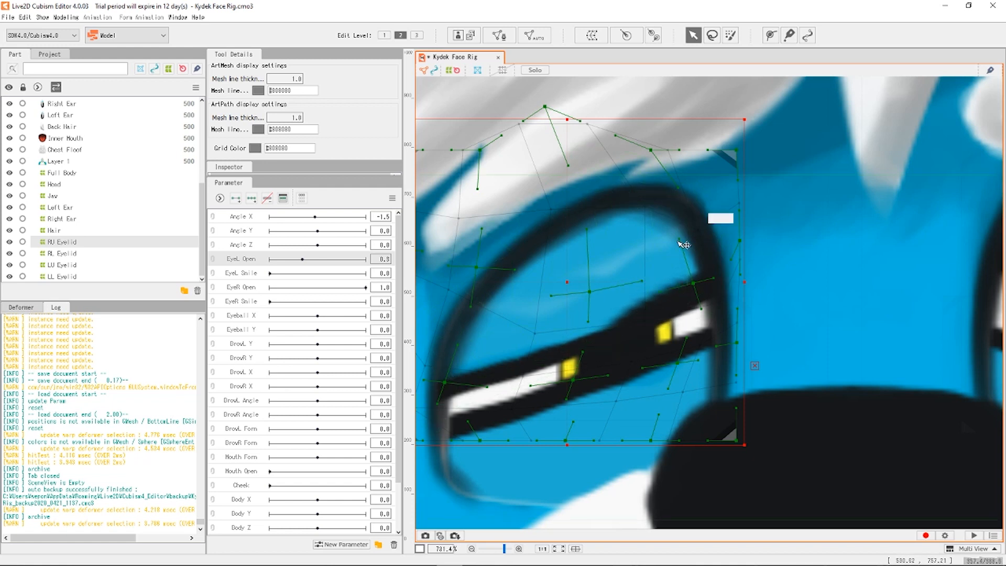
{"action": "left_click_drag", "start_coordinate": [679, 239], "coordinate": [652, 280]}
Move the RU Eyelid deformer's top control point near the outer brow up and outward.
{"action": "scroll", "coordinate": [653, 282], "scroll_direction": "down", "scroll_amount": 3}
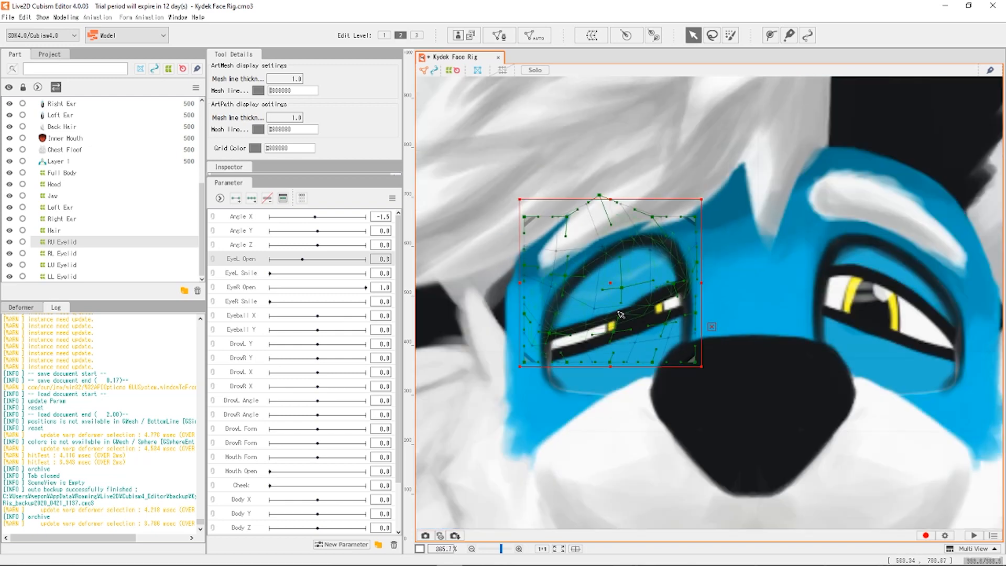
{"action": "scroll", "coordinate": [597, 273], "scroll_direction": "up", "scroll_amount": 1}
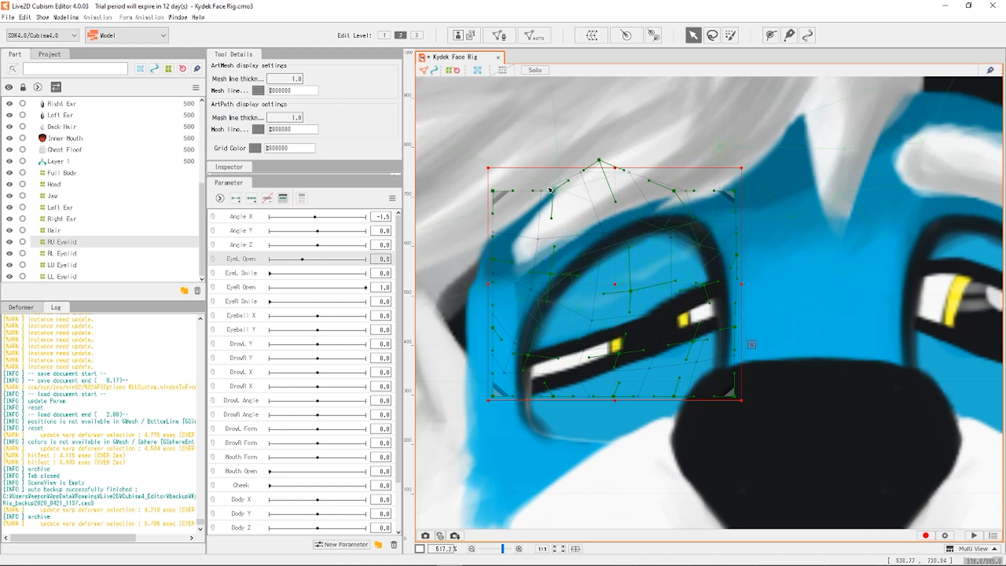
{"action": "left_click_drag", "start_coordinate": [557, 195], "coordinate": [528, 181]}
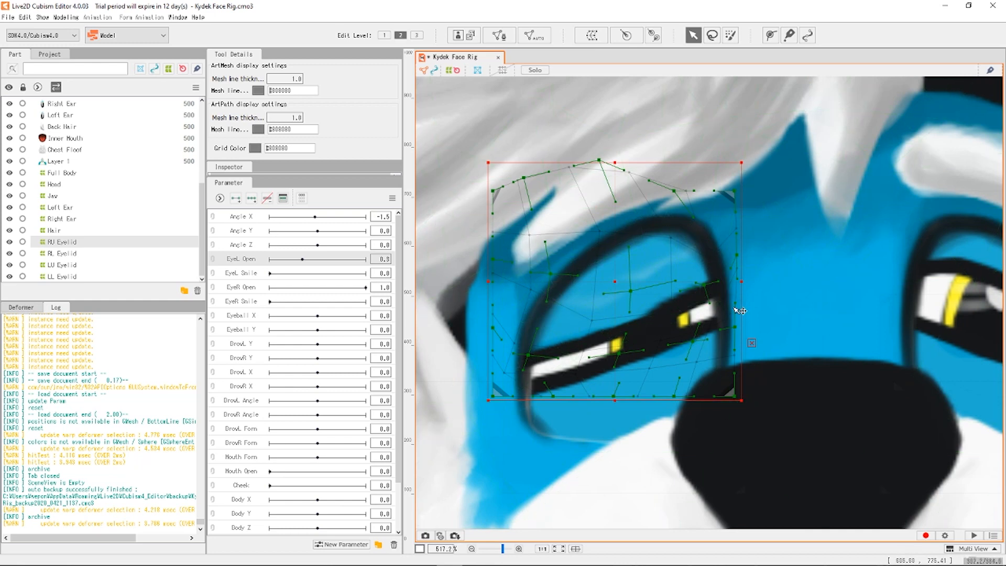
Angle the central control point's handle down toward the inner eye corner and shift the nearby upper lattice points of RU Eyelid.
{"action": "scroll", "coordinate": [684, 313], "scroll_direction": "up", "scroll_amount": 2}
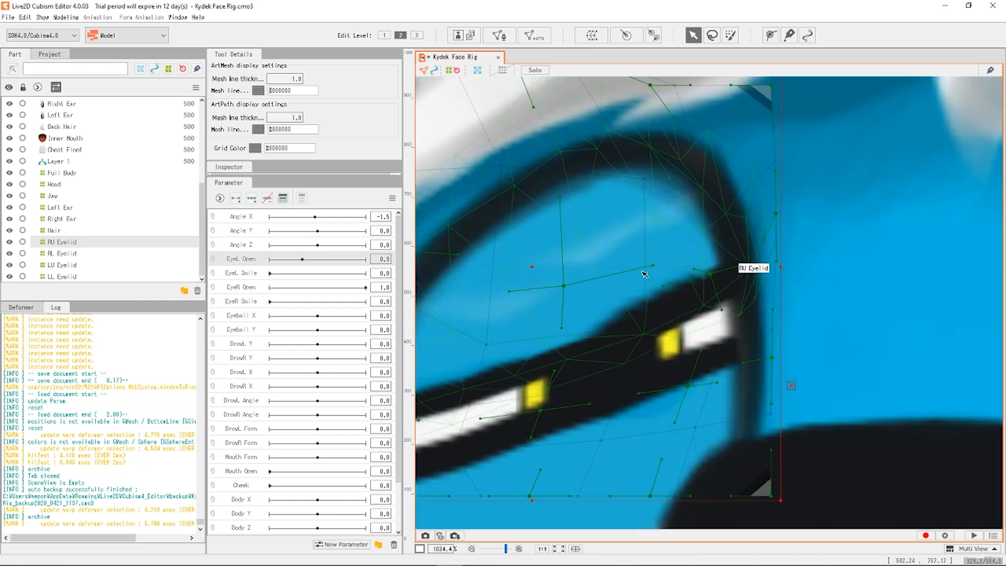
{"action": "left_click_drag", "start_coordinate": [655, 267], "coordinate": [723, 281]}
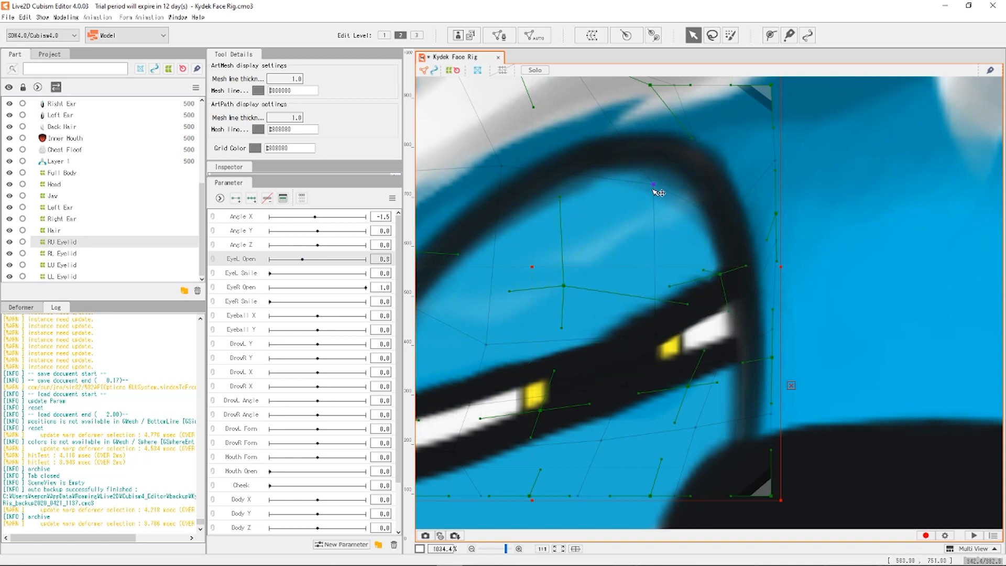
{"action": "left_click_drag", "start_coordinate": [654, 184], "coordinate": [668, 235]}
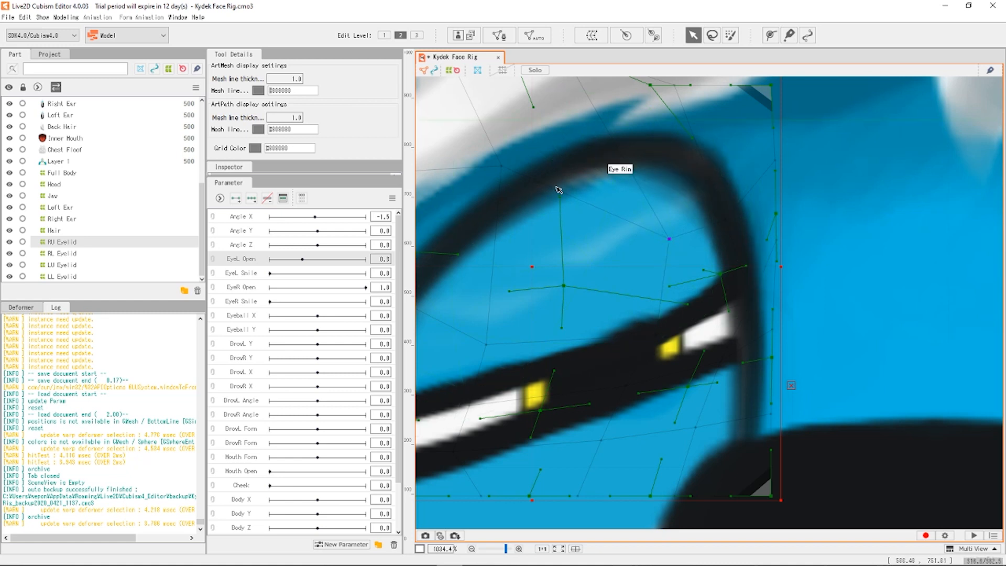
{"action": "left_click_drag", "start_coordinate": [500, 167], "coordinate": [479, 143]}
Raise the RU Eyelid deformer's top control point on the nose side up and toward the nose.
{"action": "scroll", "coordinate": [683, 212], "scroll_direction": "down", "scroll_amount": 2}
{"action": "scroll", "coordinate": [638, 138], "scroll_direction": "up", "scroll_amount": 2}
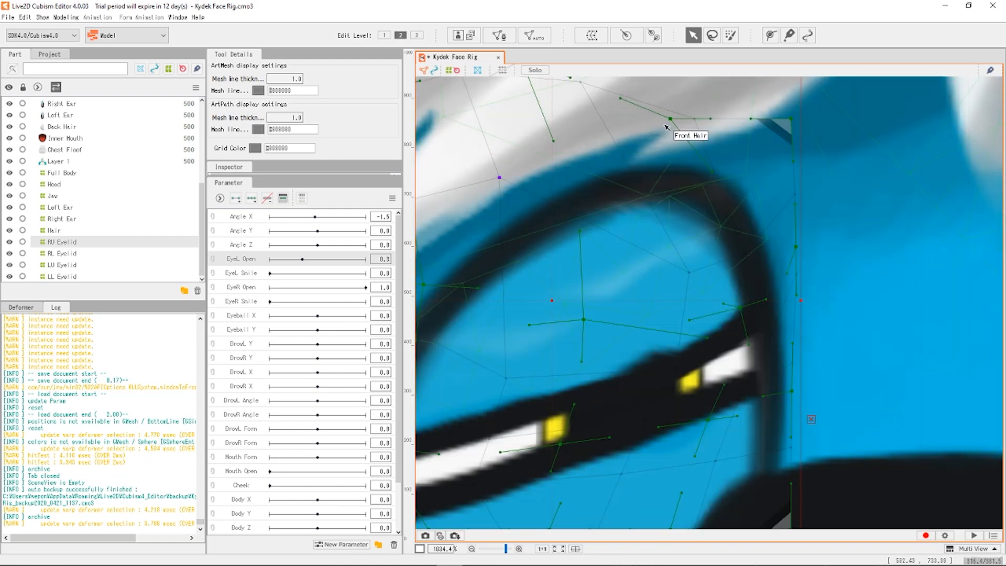
{"action": "left_click_drag", "start_coordinate": [670, 118], "coordinate": [733, 62]}
{"action": "scroll", "coordinate": [681, 209], "scroll_direction": "down", "scroll_amount": 2}
{"action": "scroll", "coordinate": [669, 268], "scroll_direction": "down", "scroll_amount": 1}
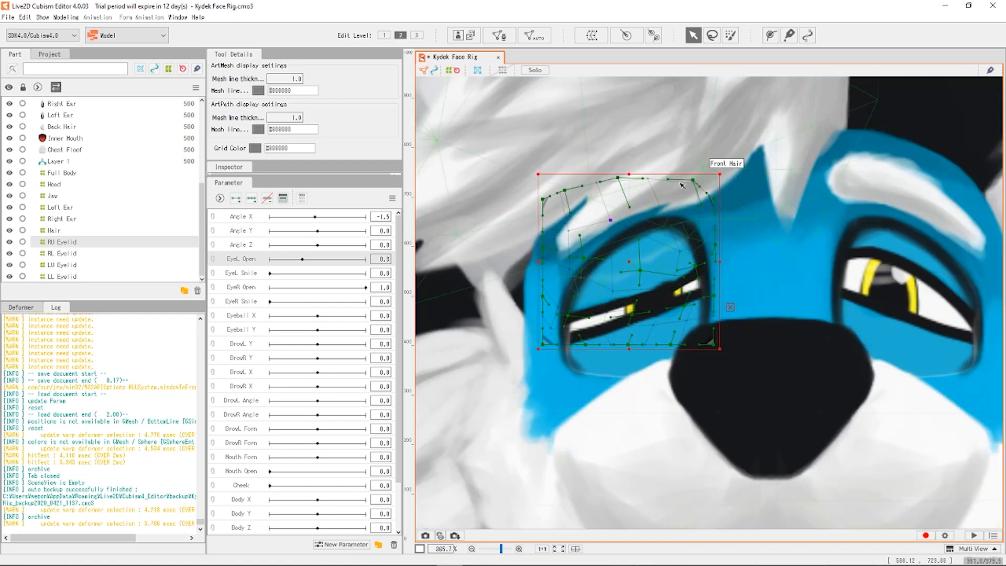
Deselect the deformer and examine the lowered eyelid against the whole character and up close.
{"action": "scroll", "coordinate": [670, 270], "scroll_direction": "down", "scroll_amount": 4}
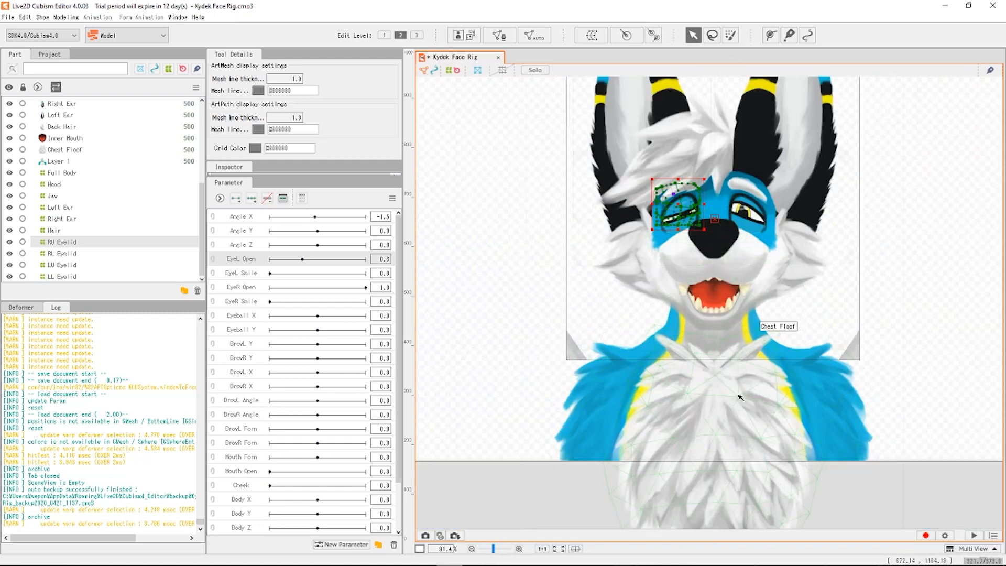
{"action": "left_click", "coordinate": [918, 339]}
{"action": "scroll", "coordinate": [786, 367], "scroll_direction": "down", "scroll_amount": 2}
{"action": "scroll", "coordinate": [717, 183], "scroll_direction": "down", "scroll_amount": 1}
{"action": "scroll", "coordinate": [732, 152], "scroll_direction": "up", "scroll_amount": 1}
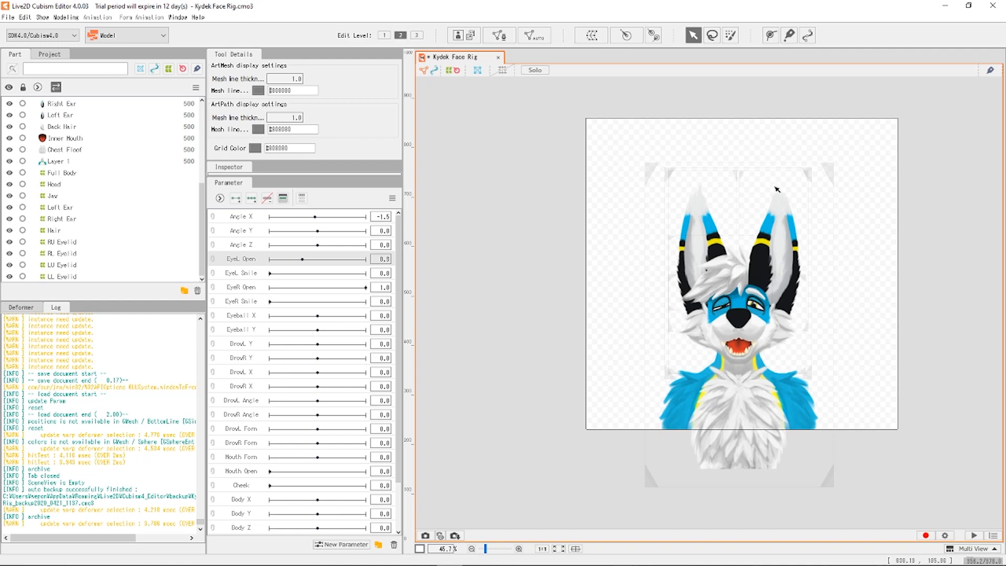
{"action": "scroll", "coordinate": [729, 292], "scroll_direction": "up", "scroll_amount": 5}
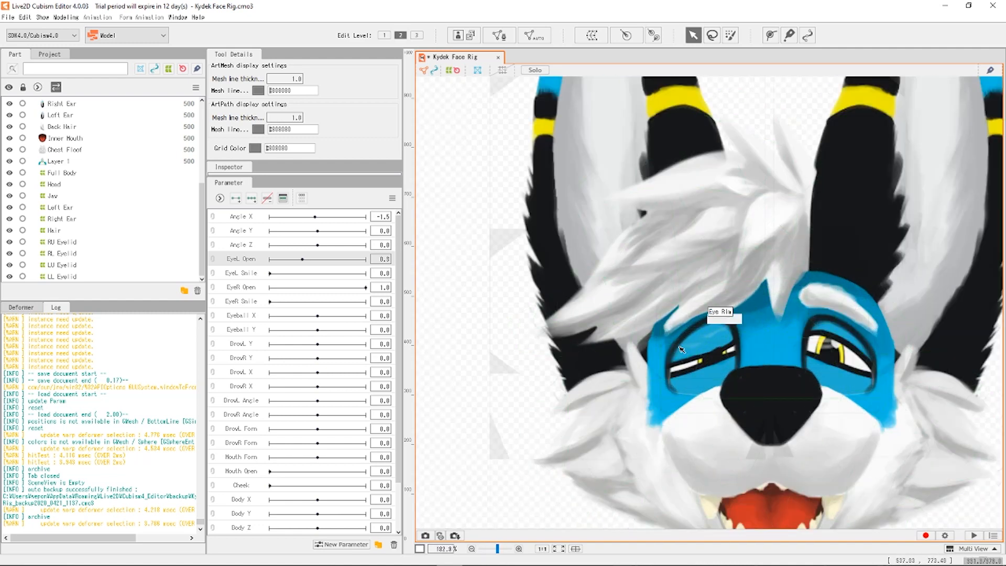
{"action": "scroll", "coordinate": [680, 349], "scroll_direction": "up", "scroll_amount": 3}
{"action": "scroll", "coordinate": [734, 346], "scroll_direction": "up", "scroll_amount": 3}
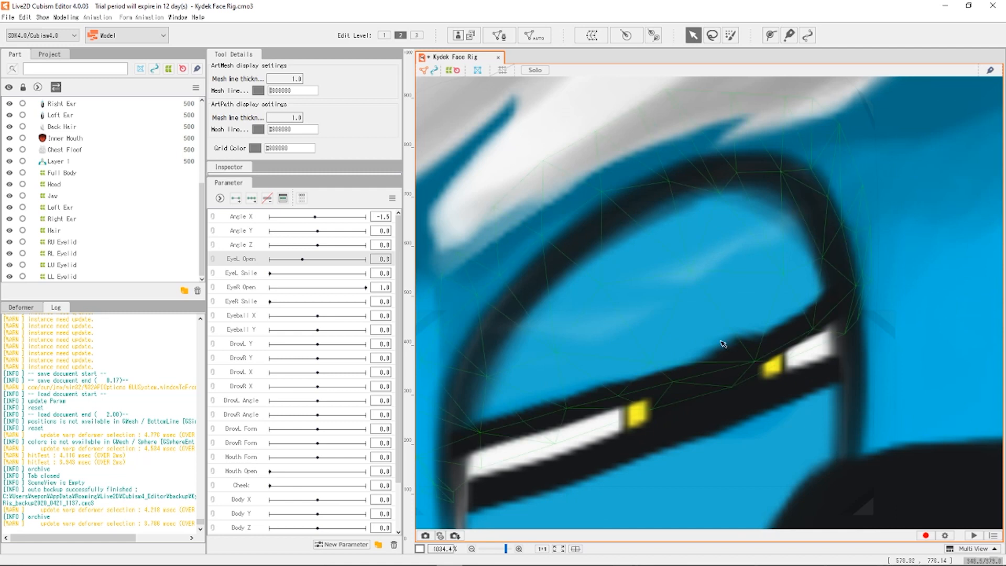
Examine the lid edge near the inner eye corner with the RU Eyelid mesh and the RU Eyelid deformer selected in turn.
{"action": "left_click", "coordinate": [648, 370]}
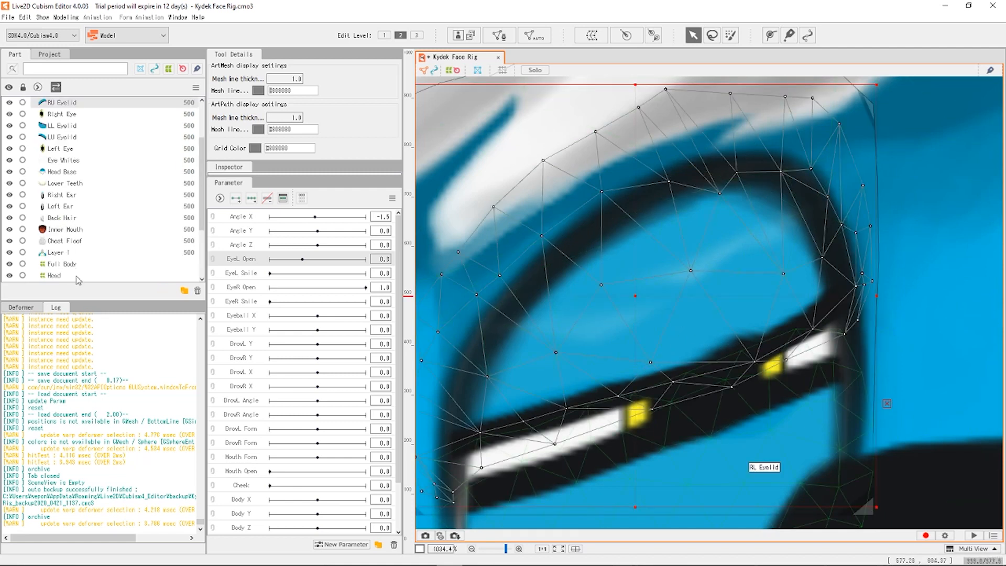
{"action": "scroll", "coordinate": [78, 272], "scroll_direction": "down", "scroll_amount": 3}
{"action": "left_click", "coordinate": [71, 242]}
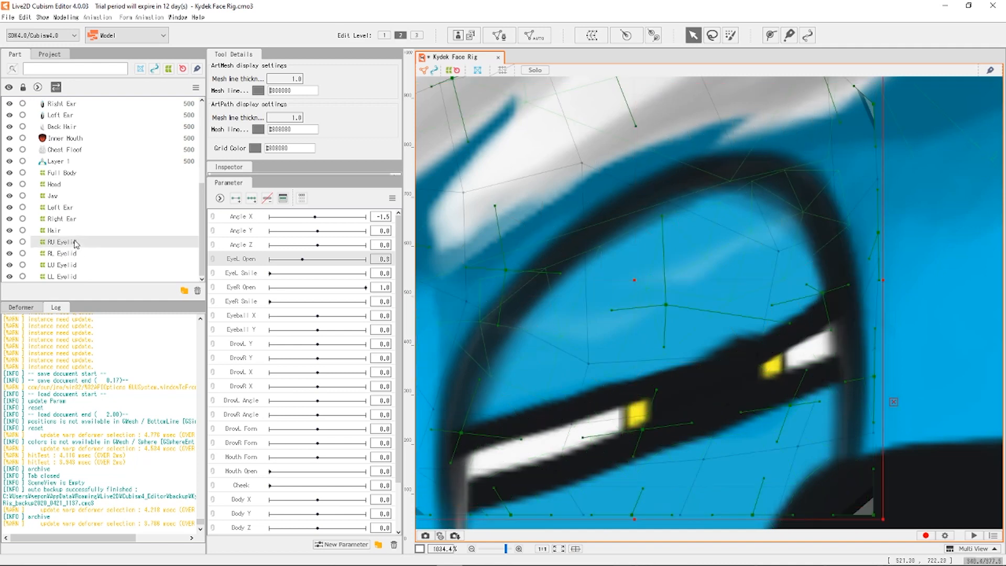
{"action": "scroll", "coordinate": [781, 253], "scroll_direction": "down", "scroll_amount": 2}
{"action": "scroll", "coordinate": [747, 309], "scroll_direction": "up", "scroll_amount": 1}
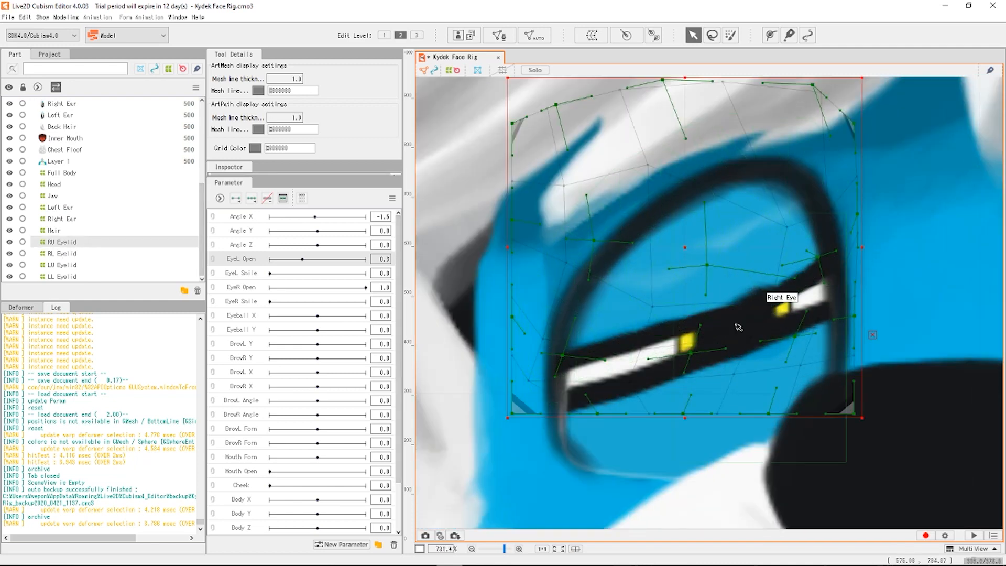
{"action": "scroll", "coordinate": [754, 290], "scroll_direction": "up", "scroll_amount": 2}
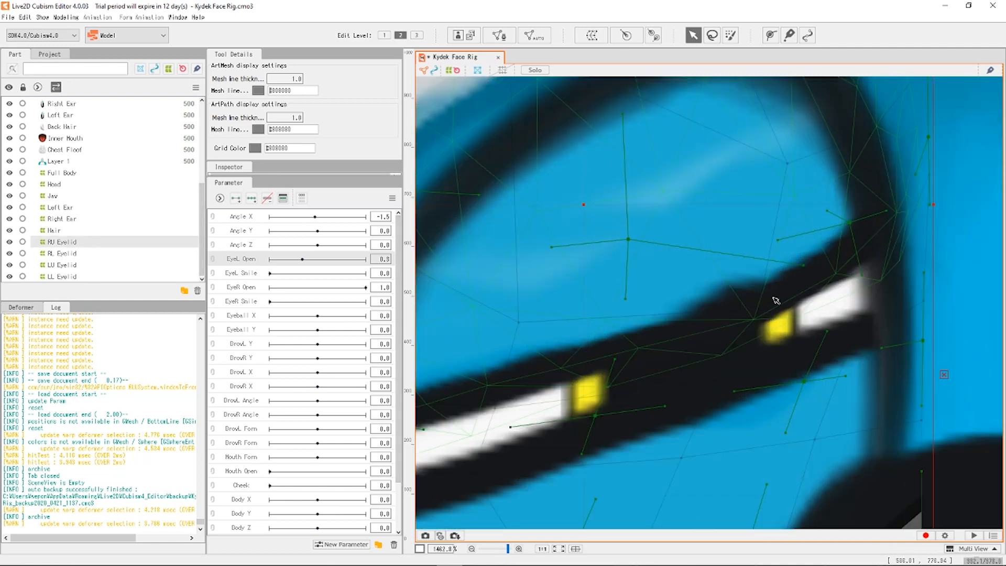
{"action": "left_click", "coordinate": [755, 325]}
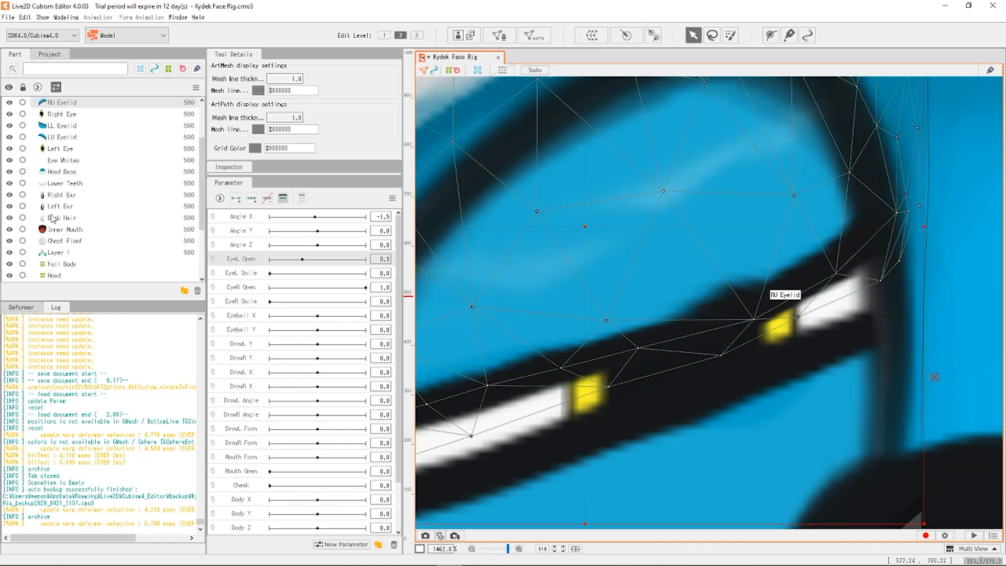
{"action": "scroll", "coordinate": [89, 250], "scroll_direction": "down", "scroll_amount": 3}
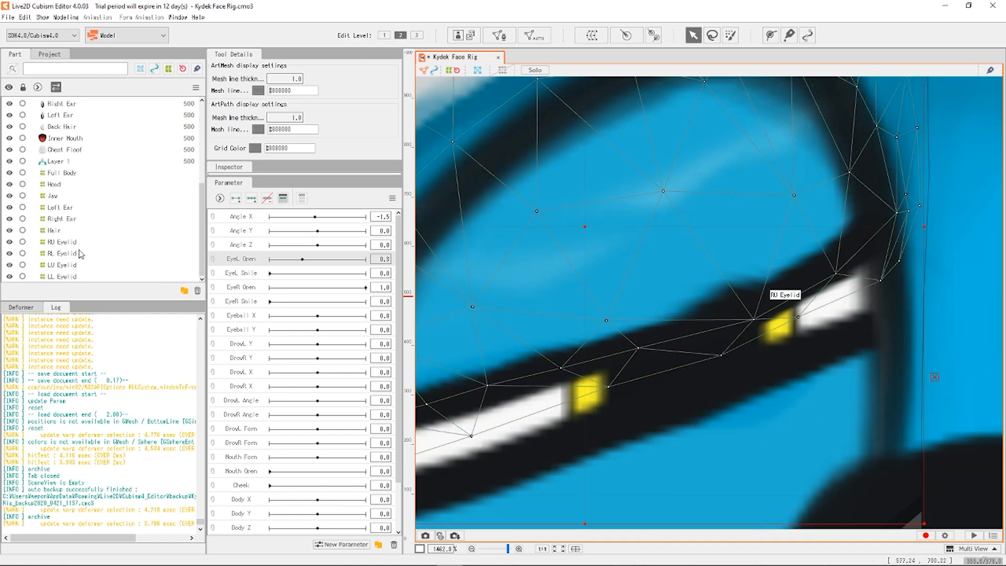
{"action": "left_click", "coordinate": [78, 242]}
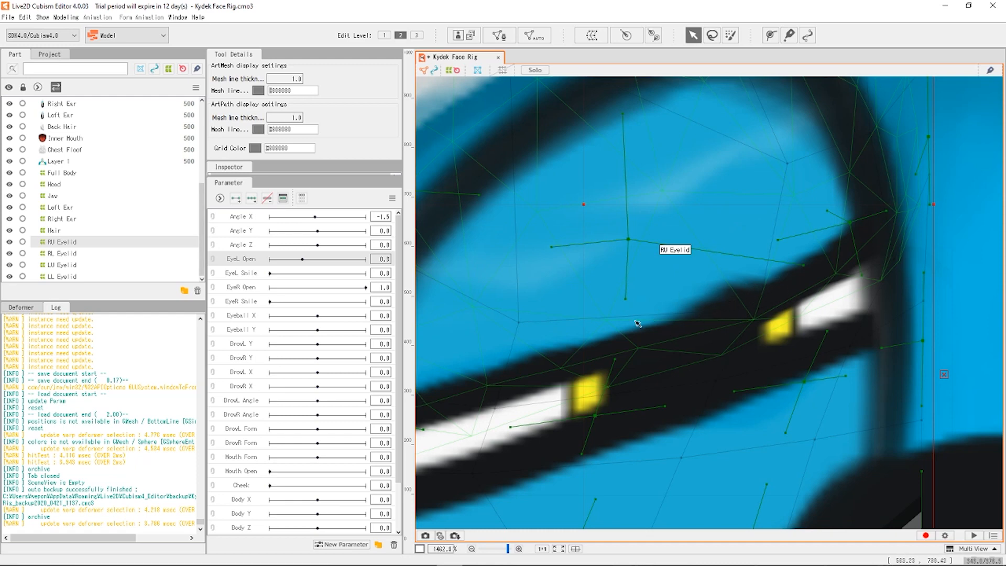
{"action": "scroll", "coordinate": [723, 287], "scroll_direction": "down", "scroll_amount": 4}
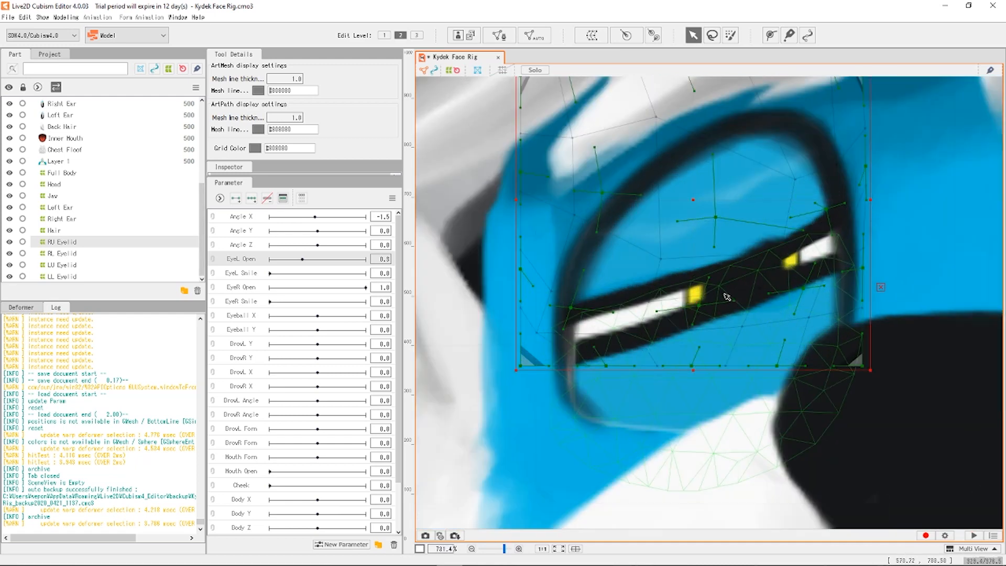
Check the RL Eyelid deformer, reselect the RU Eyelid deformer and set the EyeL Open parameter to 0.0.
{"action": "left_click", "coordinate": [63, 253]}
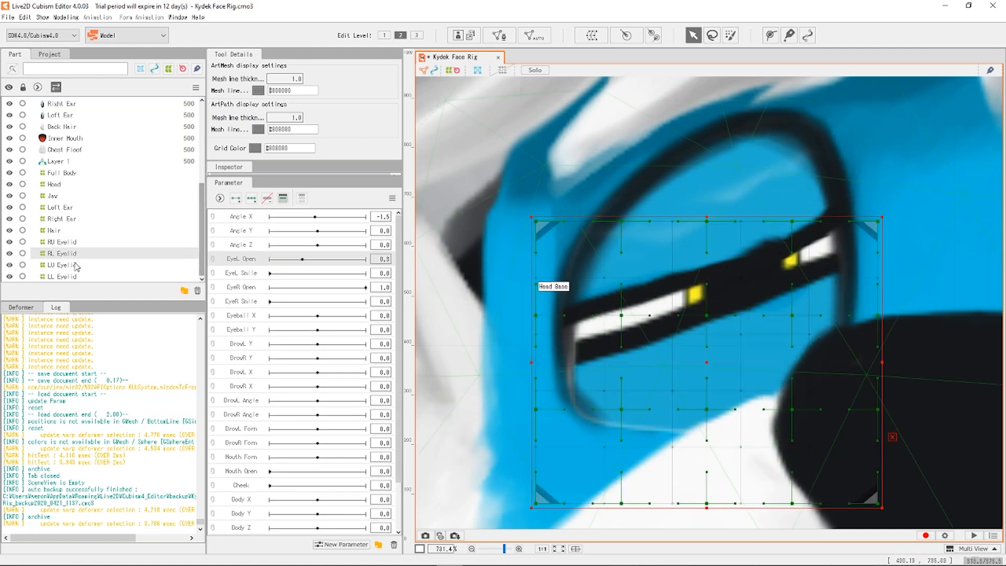
{"action": "left_click", "coordinate": [74, 243]}
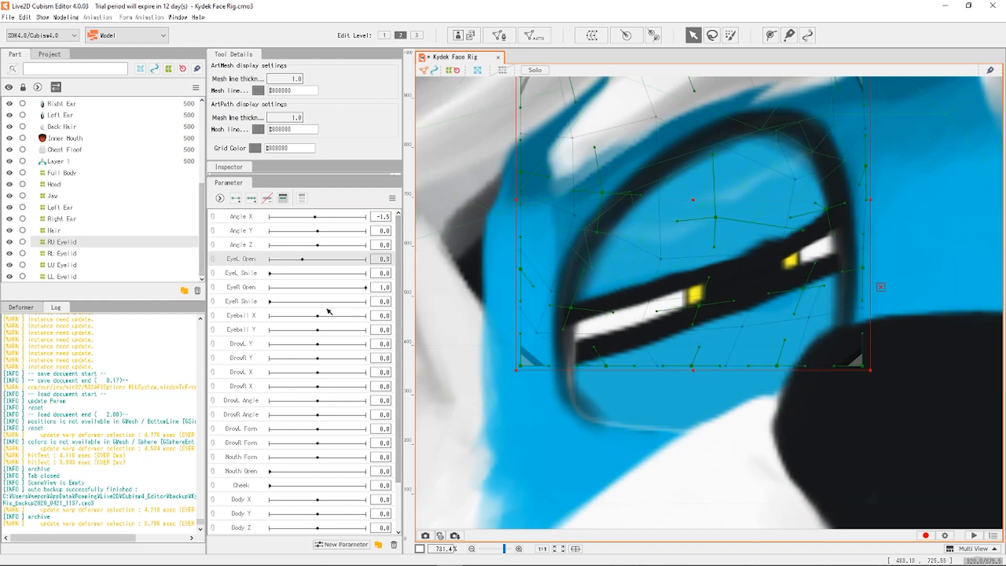
{"action": "scroll", "coordinate": [317, 254], "scroll_direction": "down", "scroll_amount": 2}
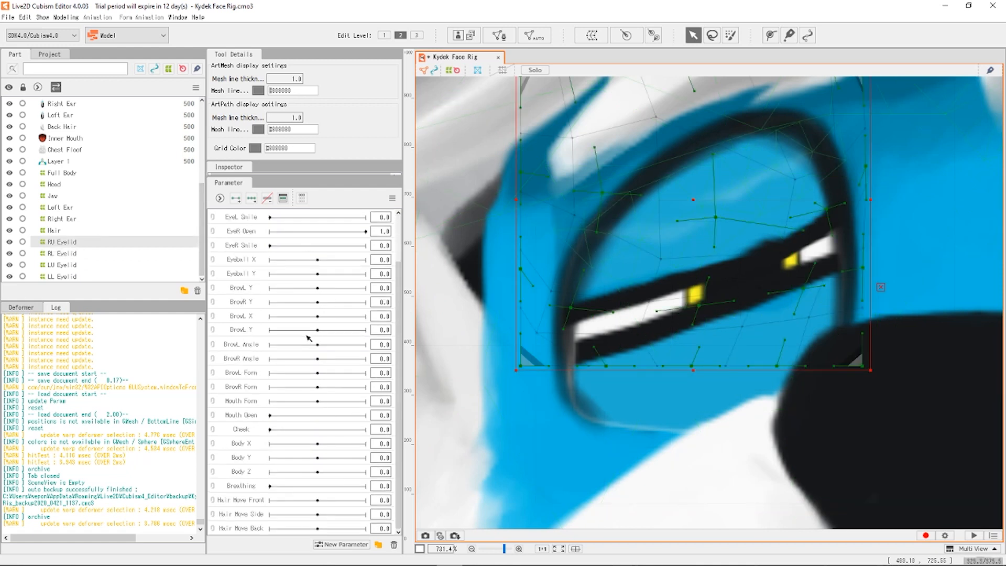
{"action": "scroll", "coordinate": [307, 283], "scroll_direction": "up", "scroll_amount": 2}
{"action": "left_click", "coordinate": [307, 258]}
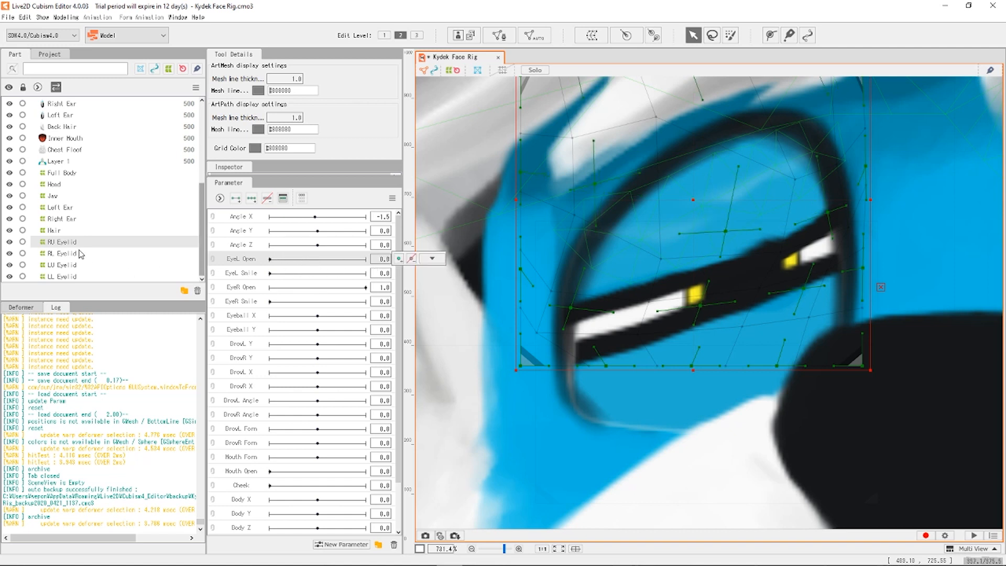
Select the lower eyelid and Right Ear deformers and the LL and LU Eyelid meshes in turn to check them for EyeL Open keys.
{"action": "left_click", "coordinate": [64, 277]}
{"action": "left_click", "coordinate": [67, 254]}
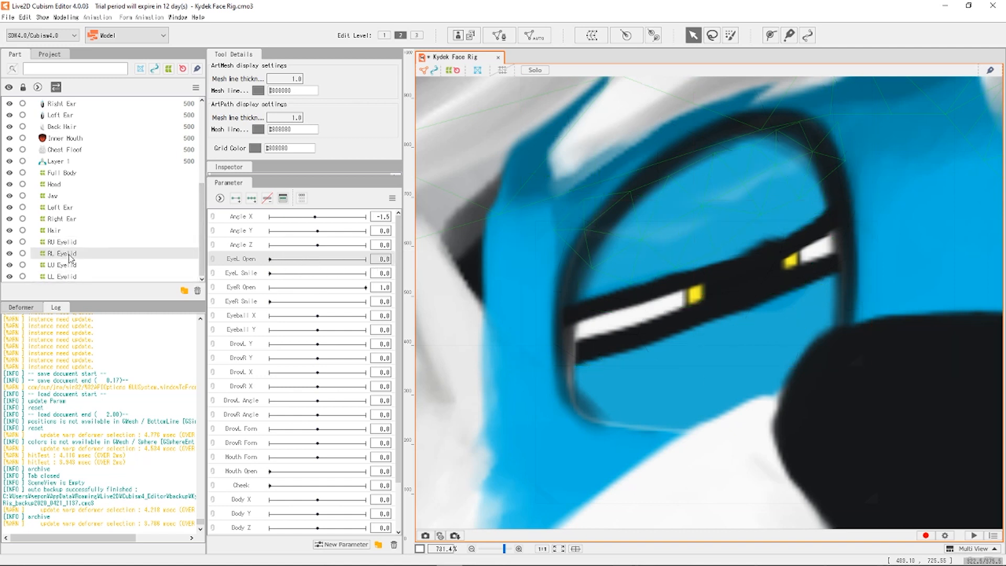
{"action": "left_click", "coordinate": [85, 222]}
{"action": "scroll", "coordinate": [113, 212], "scroll_direction": "up", "scroll_amount": 5}
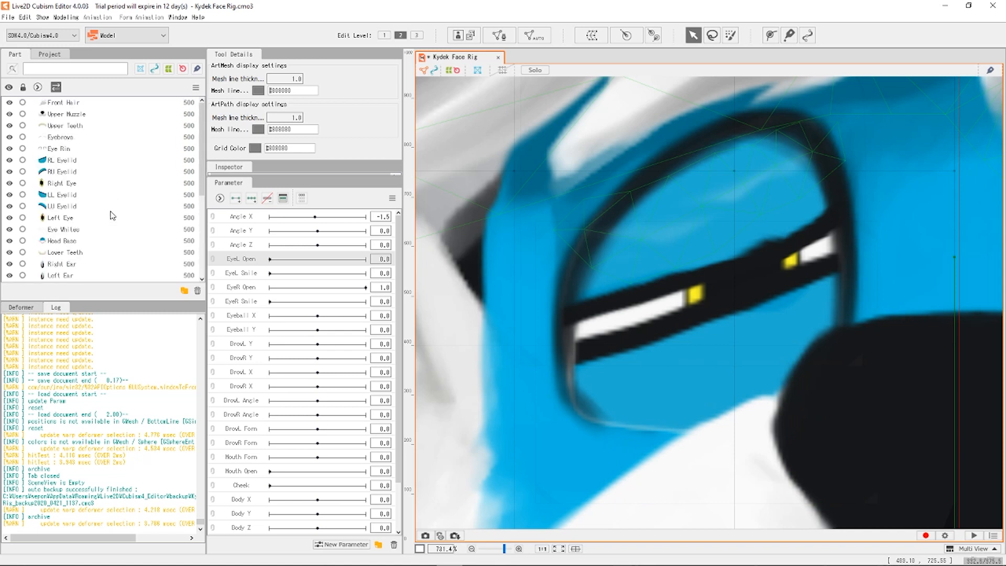
{"action": "left_click", "coordinate": [65, 197]}
{"action": "left_click", "coordinate": [69, 208]}
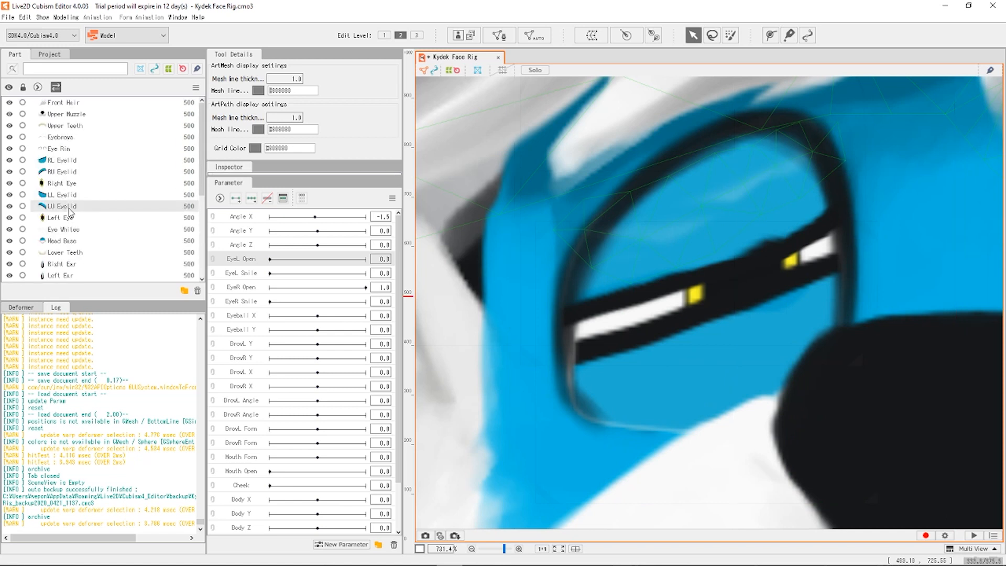
{"action": "scroll", "coordinate": [100, 219], "scroll_direction": "down", "scroll_amount": 5}
{"action": "left_click", "coordinate": [94, 218]}
{"action": "left_click", "coordinate": [114, 254]}
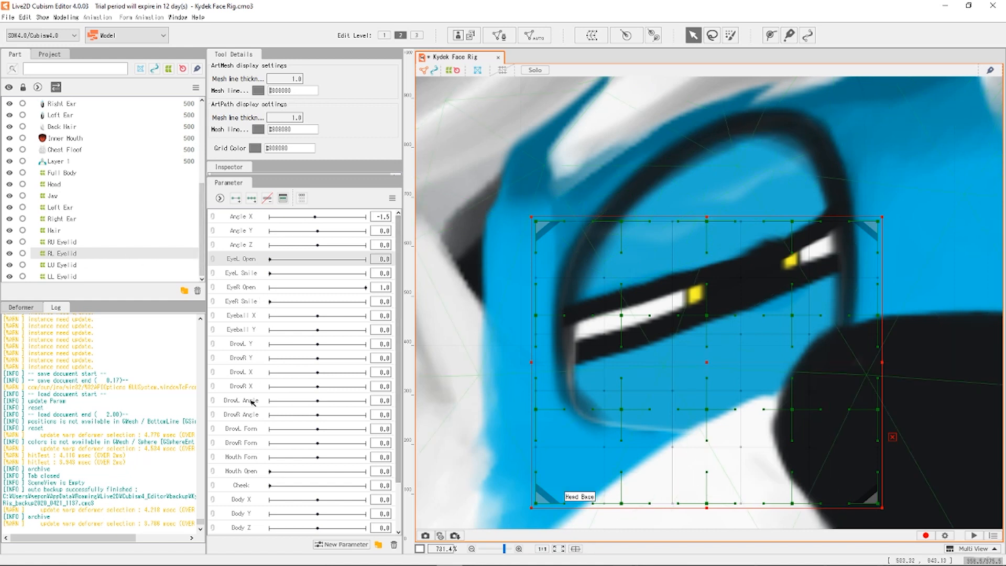
Compare the Right Ear, RL Eyelid and RU Eyelid deformers for parameter keys by selecting each one.
{"action": "scroll", "coordinate": [134, 245], "scroll_direction": "up", "scroll_amount": 3}
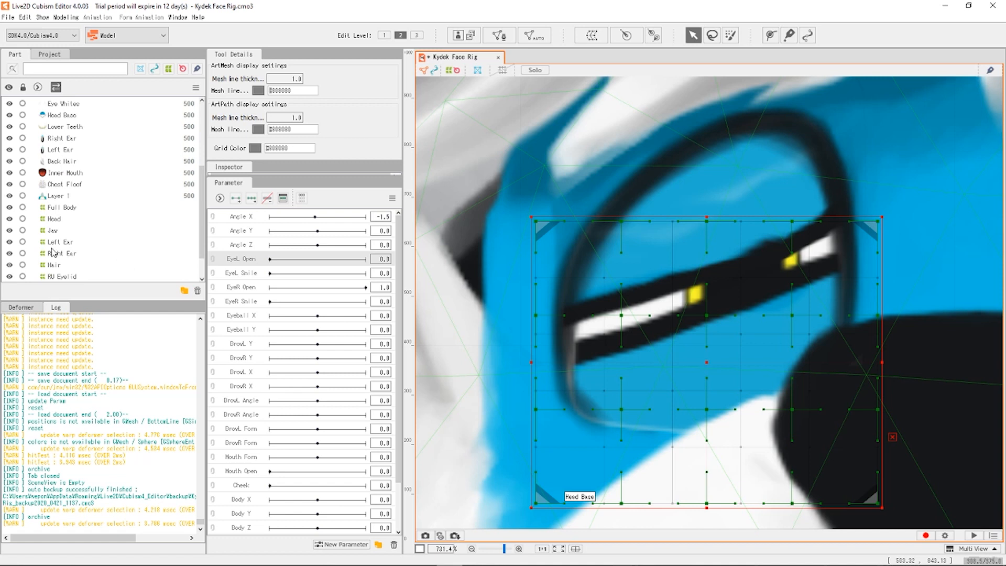
{"action": "left_click", "coordinate": [53, 253]}
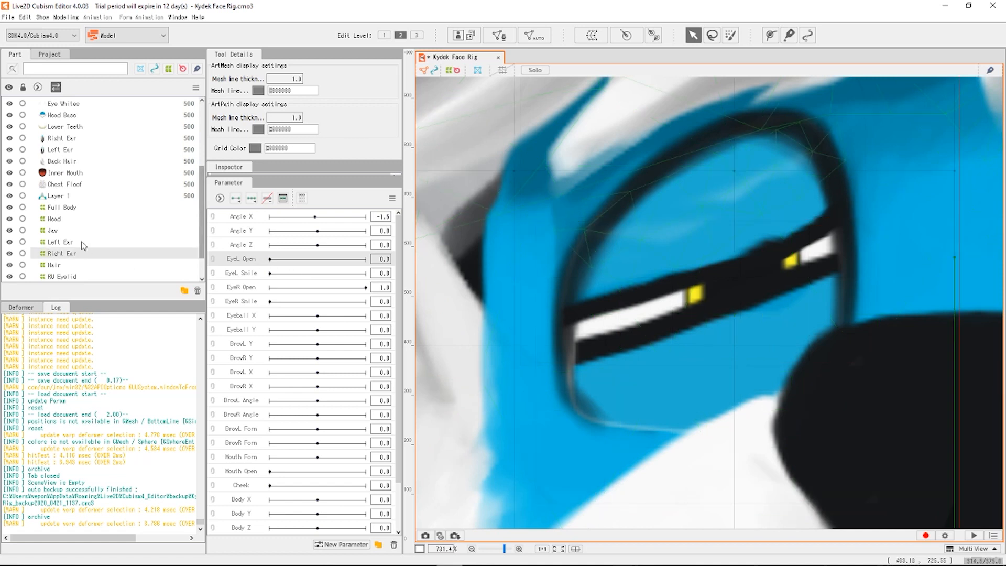
{"action": "scroll", "coordinate": [81, 241], "scroll_direction": "down", "scroll_amount": 3}
{"action": "left_click", "coordinate": [68, 255]}
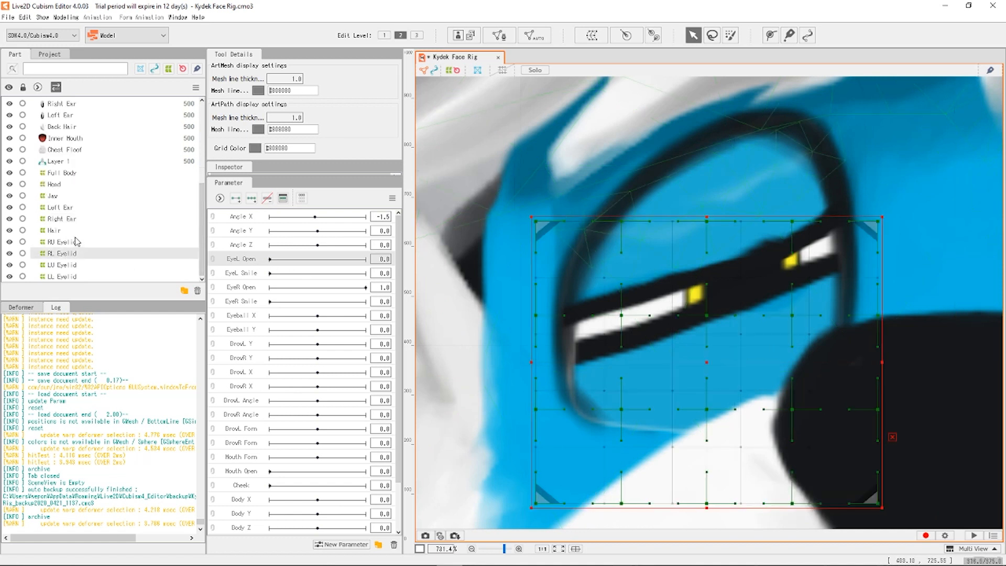
{"action": "left_click", "coordinate": [77, 241]}
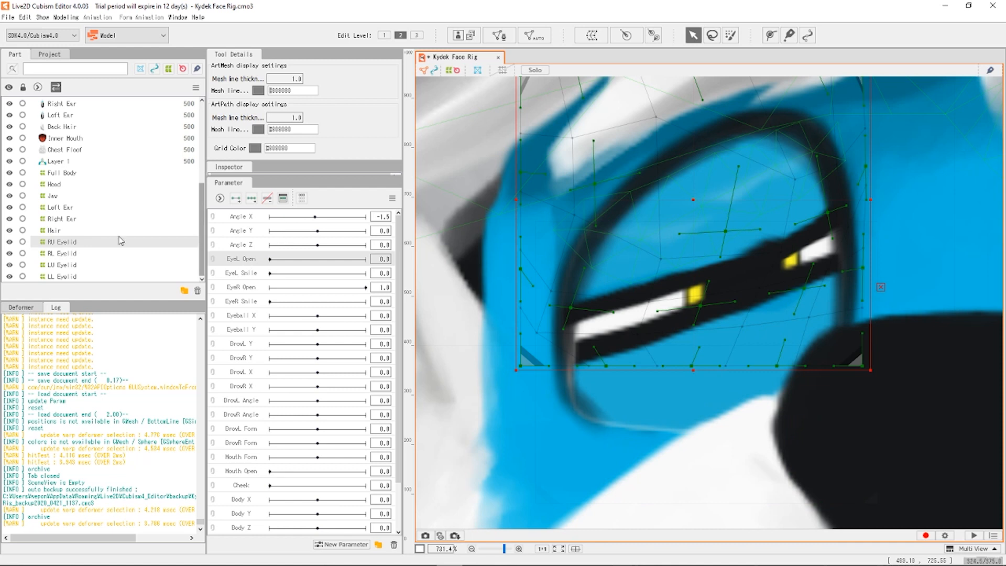
Select the parts from Back Hair through LL Eyelid, and from Left Ear up to Front Hair, to look for parameter keys.
{"action": "mouse_move", "coordinate": [76, 276]}
{"action": "left_mouse_down"}
{"action": "mouse_move", "coordinate": [83, 227]}
{"action": "mouse_move", "coordinate": [80, 271]}
{"action": "left_mouse_up"}
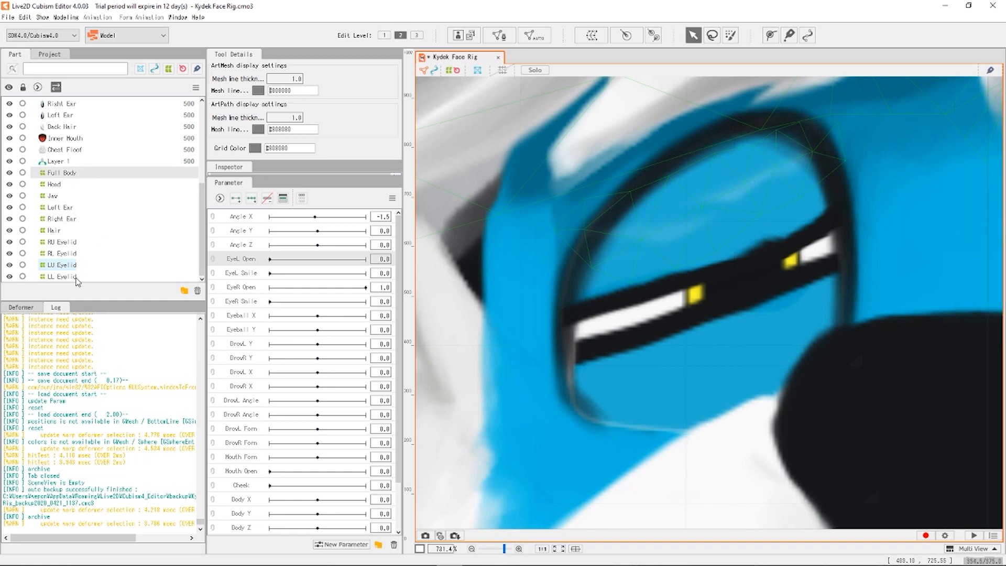
{"action": "left_click", "coordinate": [95, 128], "text": "shift"}
{"action": "scroll", "coordinate": [94, 173], "scroll_direction": "up", "scroll_amount": 4}
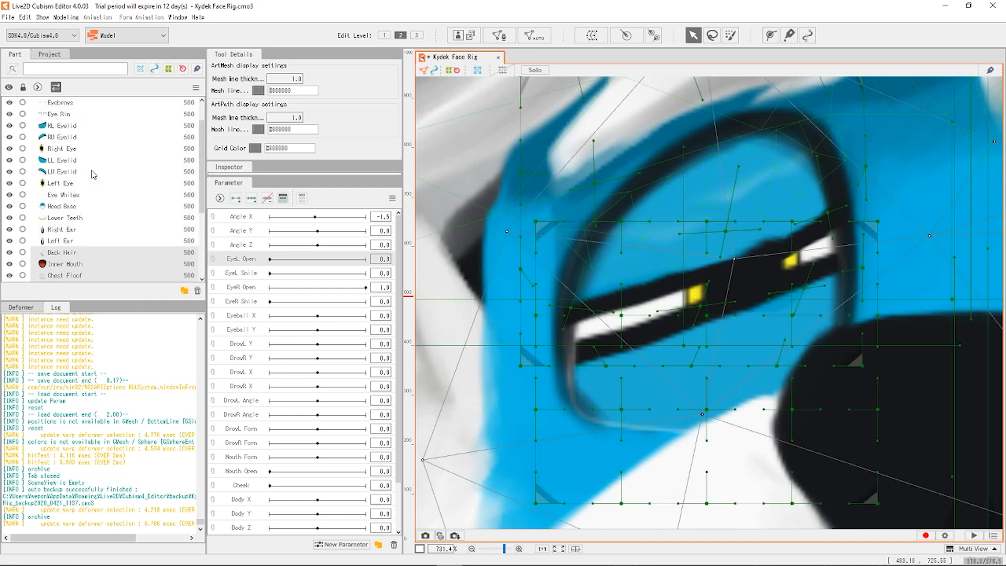
{"action": "left_click", "coordinate": [83, 244]}
{"action": "scroll", "coordinate": [79, 174], "scroll_direction": "up", "scroll_amount": 1}
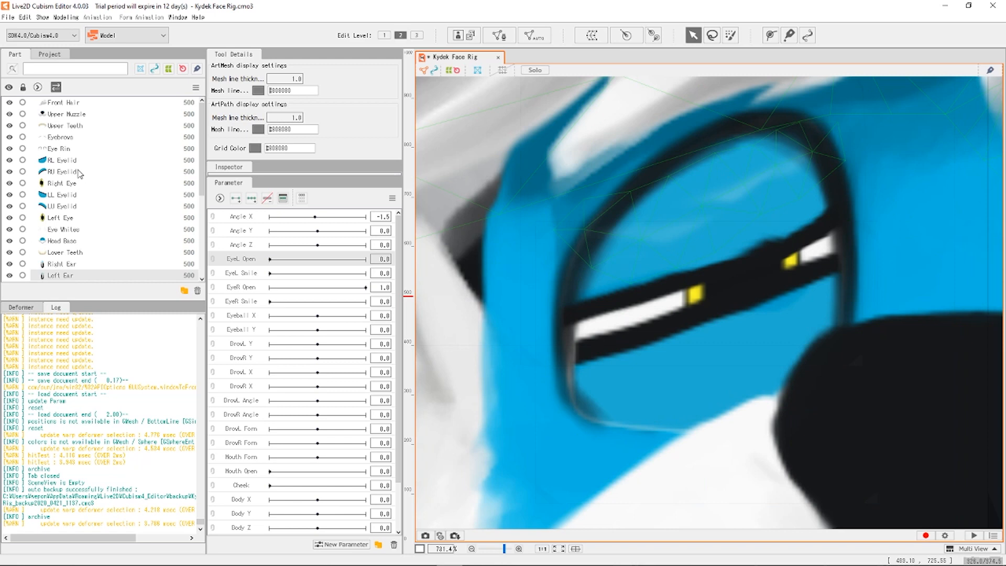
{"action": "left_click", "coordinate": [92, 103], "text": "shift"}
{"action": "scroll", "coordinate": [114, 193], "scroll_direction": "down", "scroll_amount": 4}
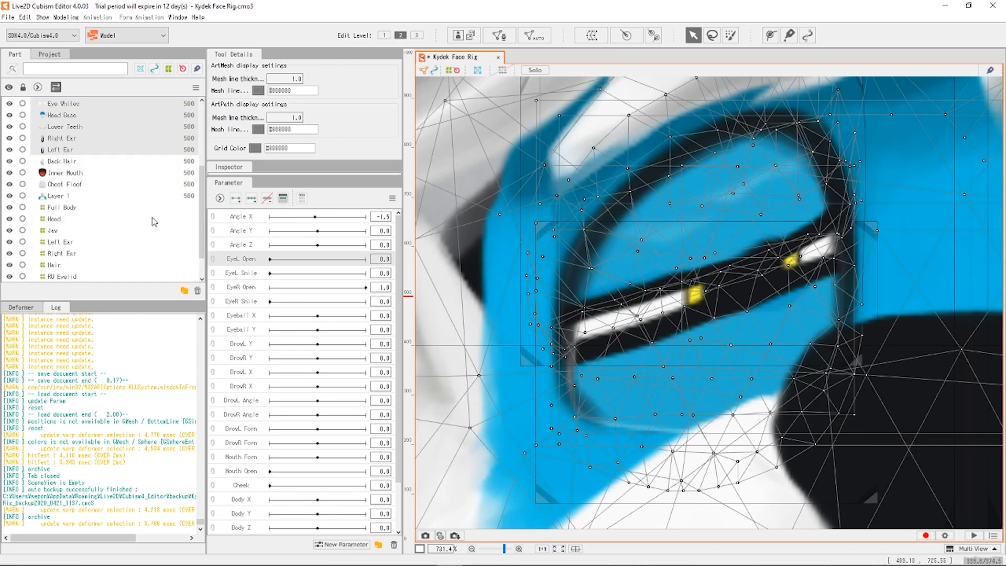
{"action": "left_click", "coordinate": [146, 264]}
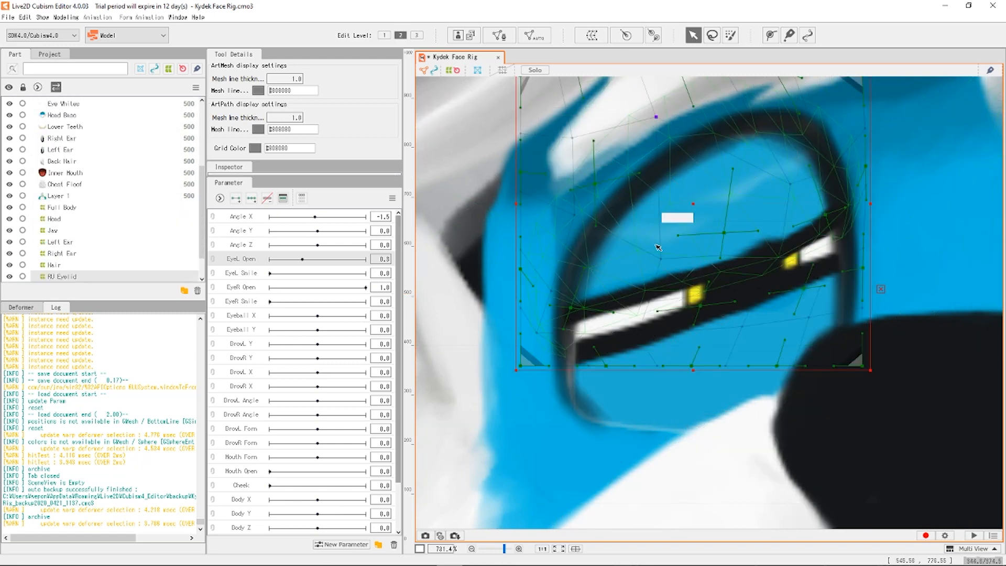
Undo the RU Eyelid deformer's reshaping edits until its grid is back to the original undeformed shape.
{"action": "key", "text": "ctrl+z"}
{"action": "key", "text": "ctrl+z"}
{"action": "key", "text": "ctrl+z"}
{"action": "key", "text": "ctrl+z"}
{"action": "key", "text": "ctrl+z"}
{"action": "key", "text": "ctrl+z"}
{"action": "key", "text": "ctrl+z"}
{"action": "key", "text": "ctrl+z"}
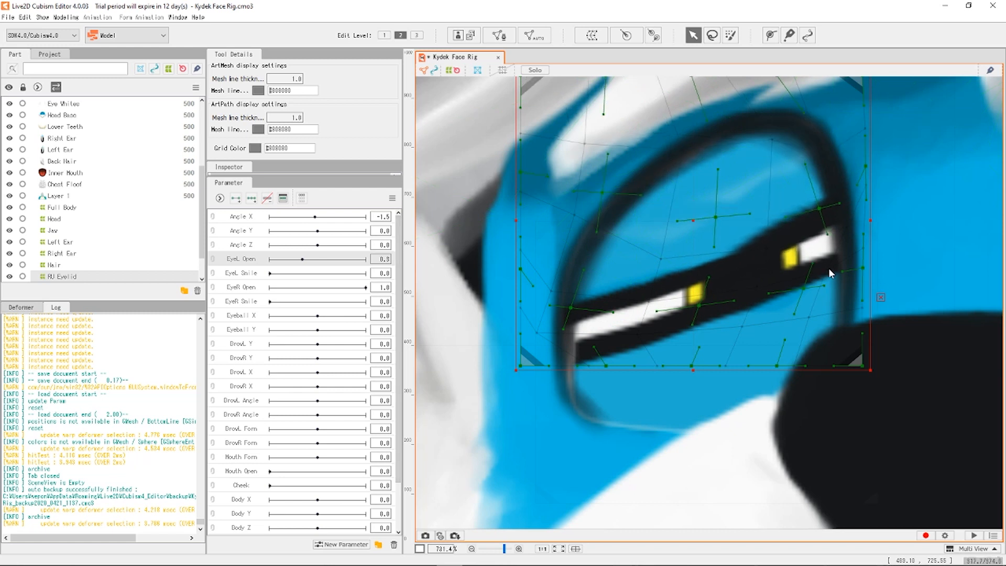
{"action": "key", "text": "ctrl+z"}
{"action": "key", "text": "ctrl+z"}
{"action": "key", "text": "ctrl+z"}
{"action": "key", "text": "ctrl+z"}
{"action": "key", "text": "ctrl+z"}
{"action": "key", "text": "ctrl+z"}
{"action": "key", "text": "ctrl+z"}
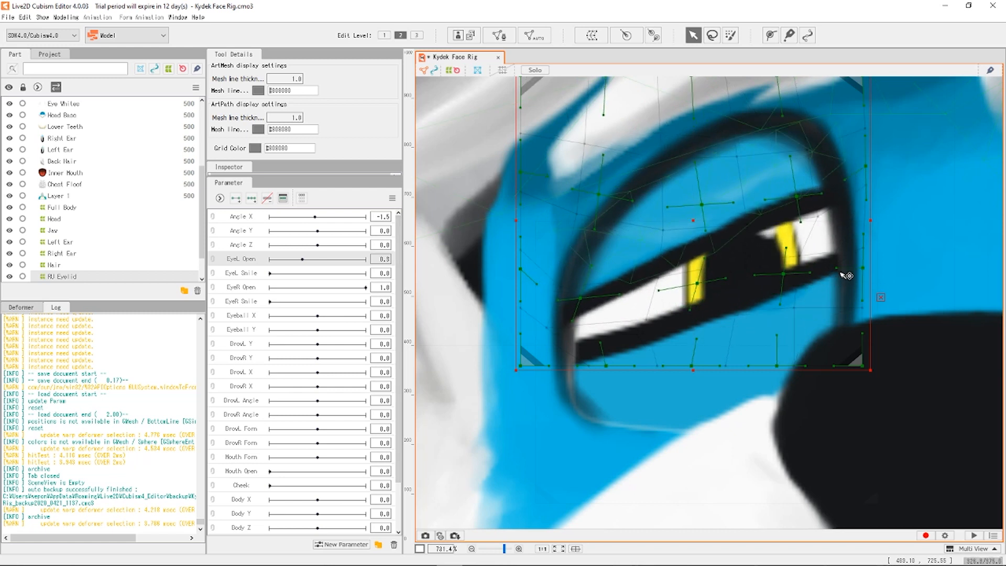
{"action": "key", "text": "ctrl+z"}
{"action": "key", "text": "ctrl+z"}
{"action": "key", "text": "ctrl+z"}
{"action": "key", "text": "ctrl+z"}
{"action": "key", "text": "ctrl+z"}
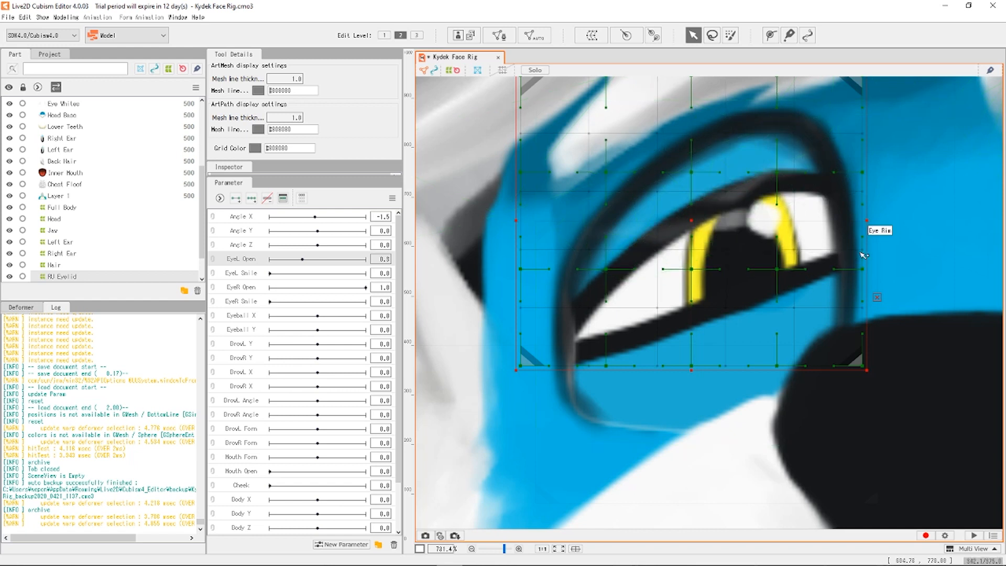
Undo further back past the LL Eyelid deformer's creation, check the deformer list, and redo to restore that deformer.
{"action": "key", "text": "ctrl+z"}
{"action": "key", "text": "ctrl+z"}
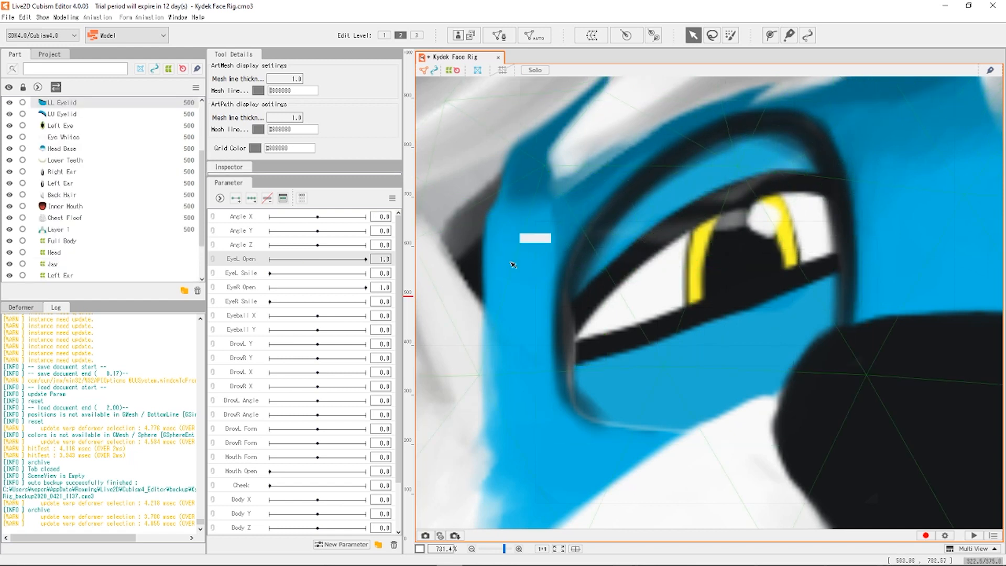
{"action": "scroll", "coordinate": [45, 195], "scroll_direction": "down", "scroll_amount": 2}
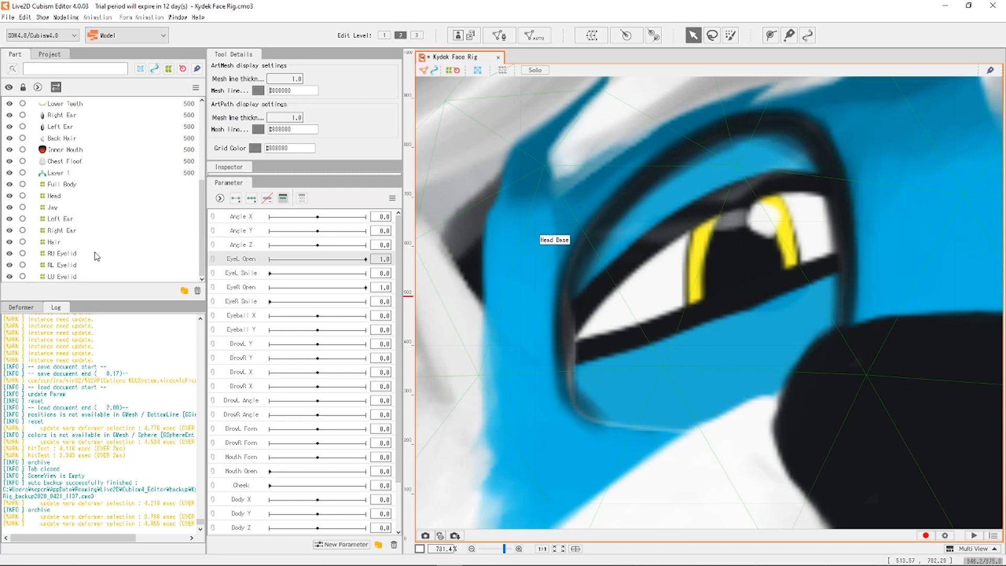
{"action": "left_click", "coordinate": [65, 254]}
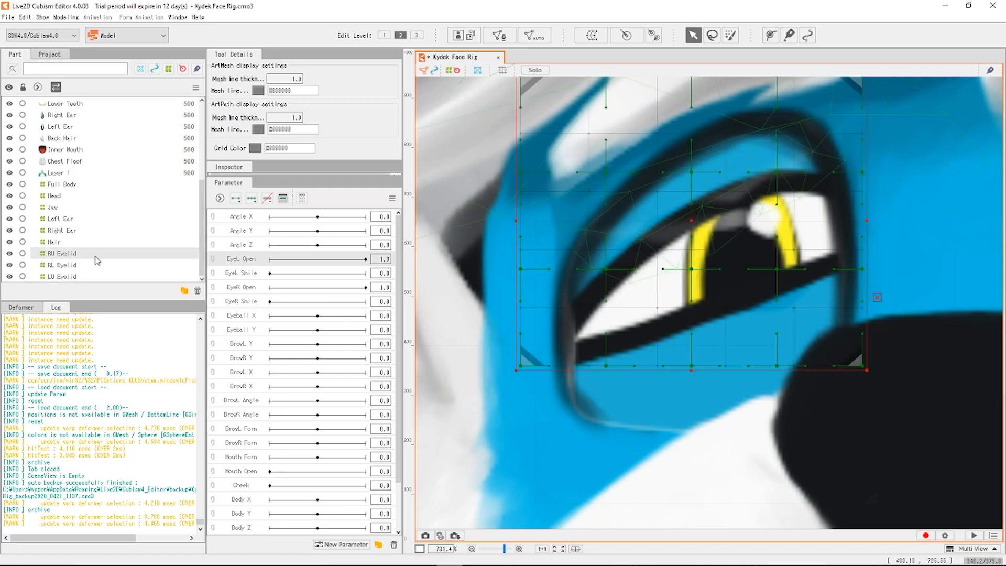
{"action": "left_click", "coordinate": [64, 280]}
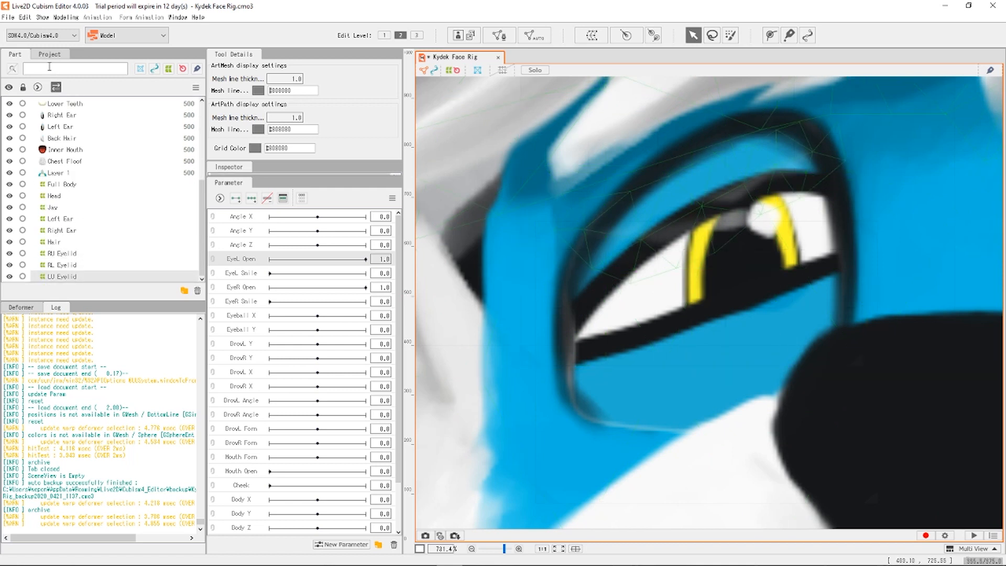
{"action": "left_click", "coordinate": [24, 18]}
{"action": "left_click", "coordinate": [44, 41]}
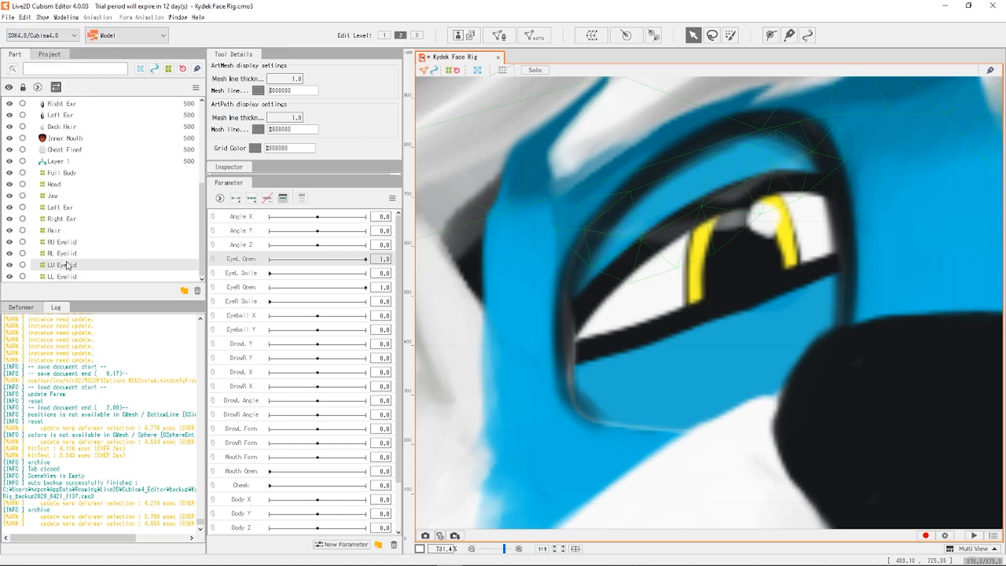
Select the RU Eyelid deformer, redo up to its first control point edit, and undo that edit again.
{"action": "left_click", "coordinate": [81, 246]}
{"action": "scroll", "coordinate": [701, 213], "scroll_direction": "down", "scroll_amount": 5}
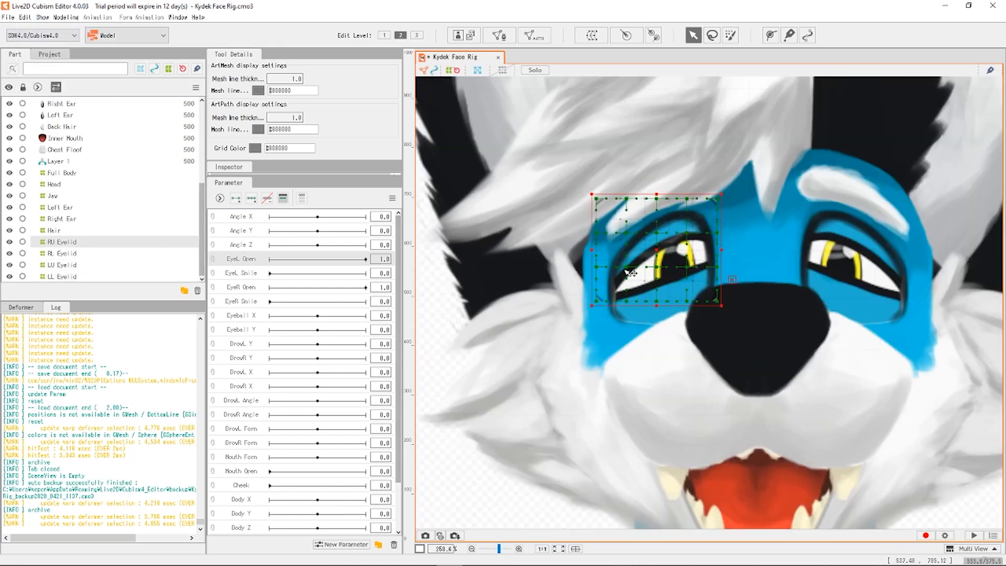
{"action": "scroll", "coordinate": [700, 213], "scroll_direction": "up", "scroll_amount": 4}
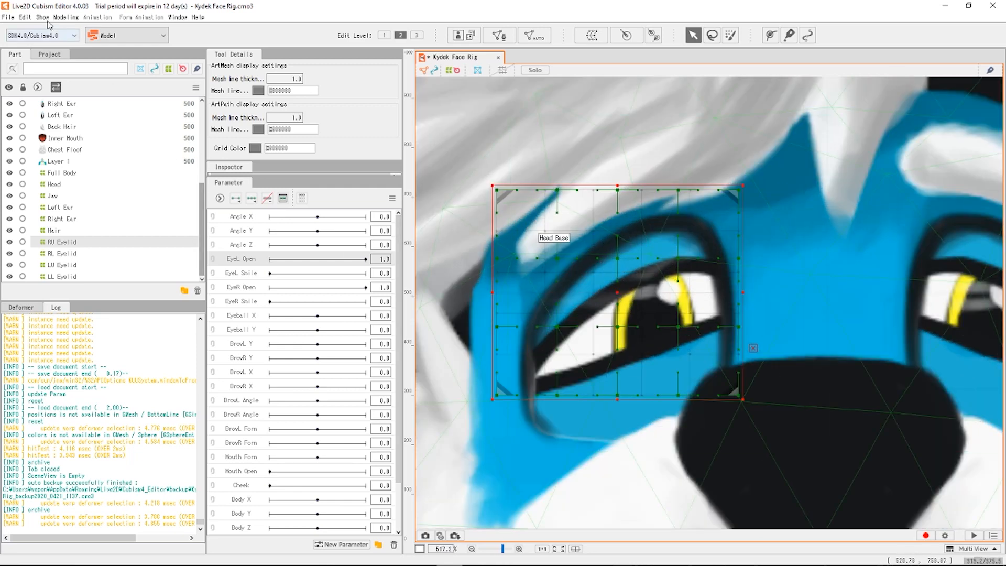
{"action": "left_click", "coordinate": [22, 17]}
{"action": "left_click", "coordinate": [49, 43]}
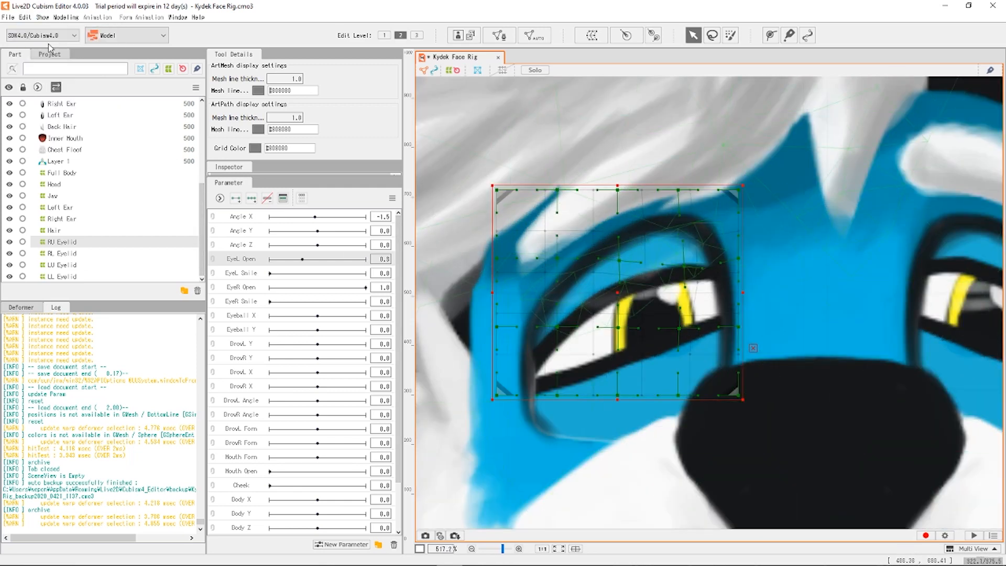
{"action": "scroll", "coordinate": [159, 204], "scroll_direction": "up", "scroll_amount": 3}
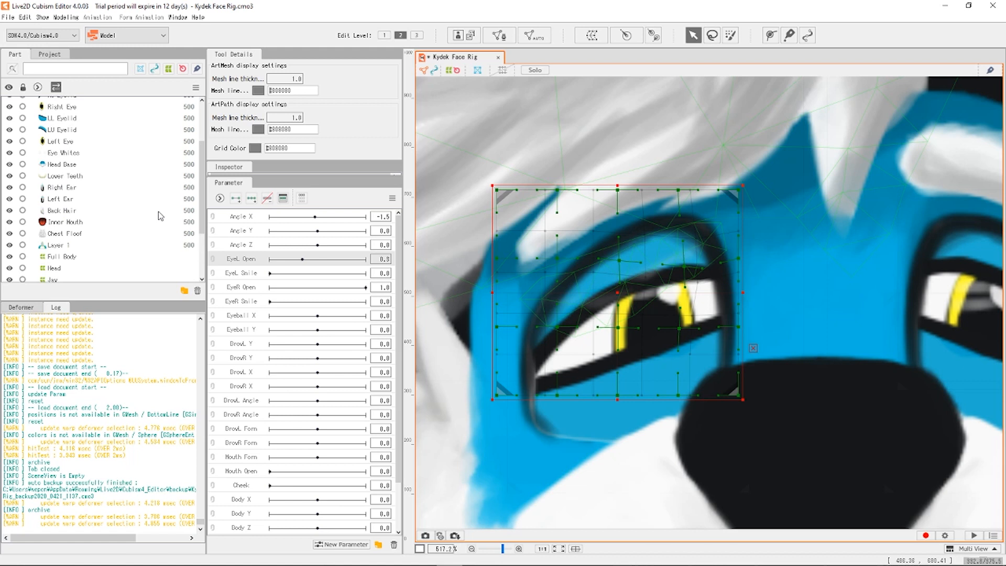
{"action": "scroll", "coordinate": [191, 195], "scroll_direction": "down", "scroll_amount": 2}
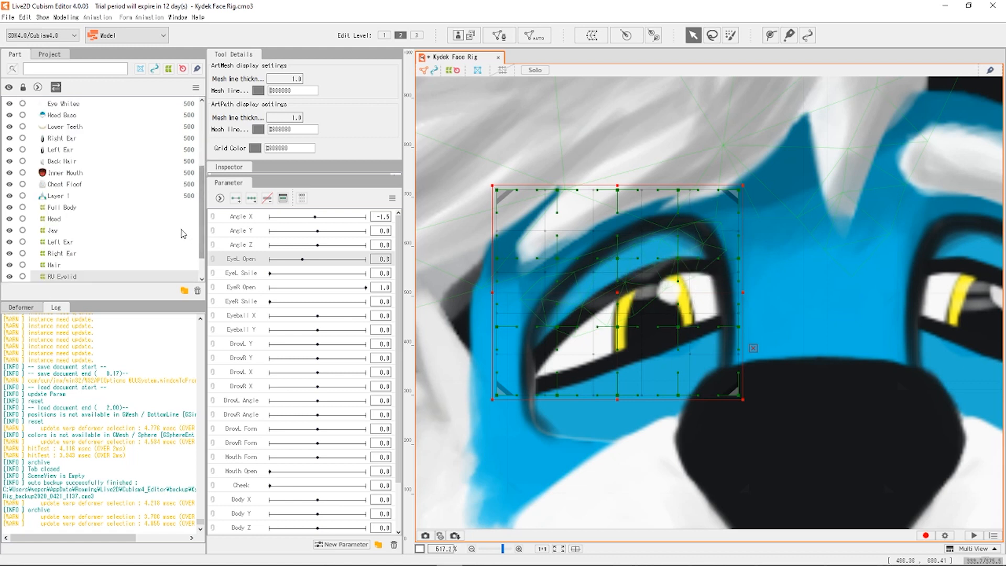
{"action": "scroll", "coordinate": [102, 258], "scroll_direction": "down", "scroll_amount": 1}
Add two keys on the EyeL Open parameter for the RL and RU Eyelid deformers together and set it to 0.0.
{"action": "left_click", "coordinate": [66, 254]}
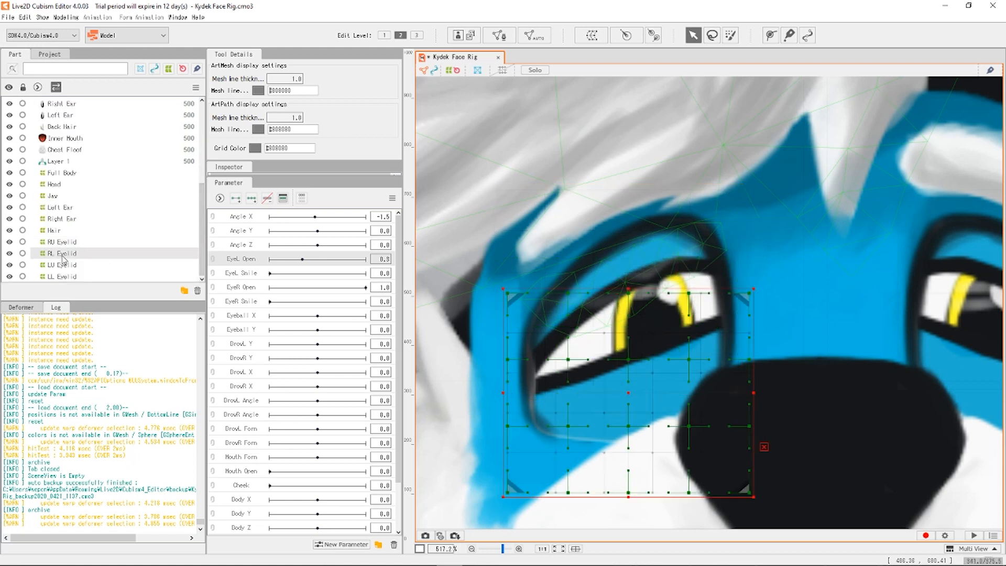
{"action": "left_click", "coordinate": [72, 245], "text": "ctrl"}
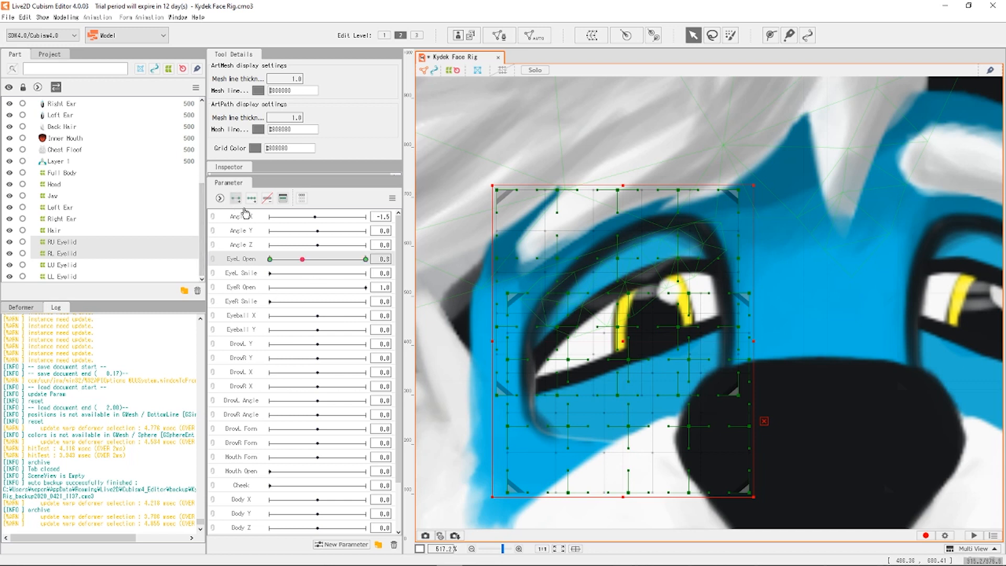
{"action": "left_click", "coordinate": [269, 259]}
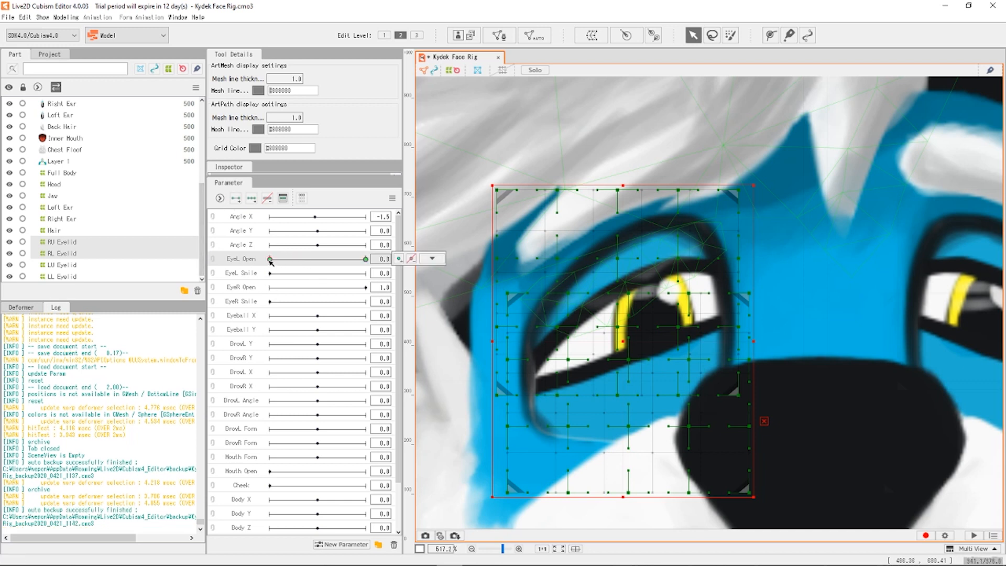
Select only the RU Eyelid deformer and move its upper-middle control point slightly down toward the nose side.
{"action": "left_click", "coordinate": [74, 245]}
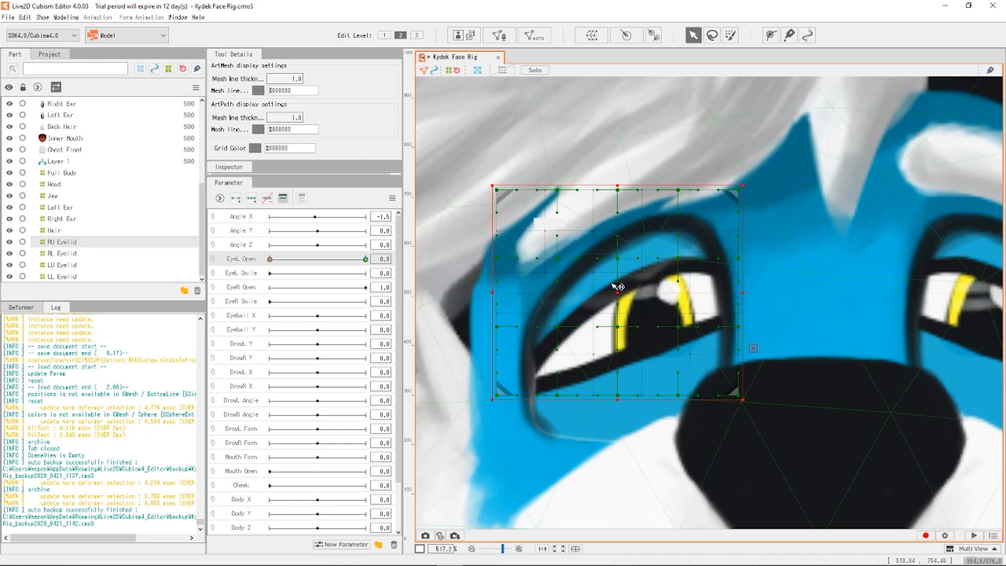
{"action": "scroll", "coordinate": [618, 285], "scroll_direction": "up", "scroll_amount": 3}
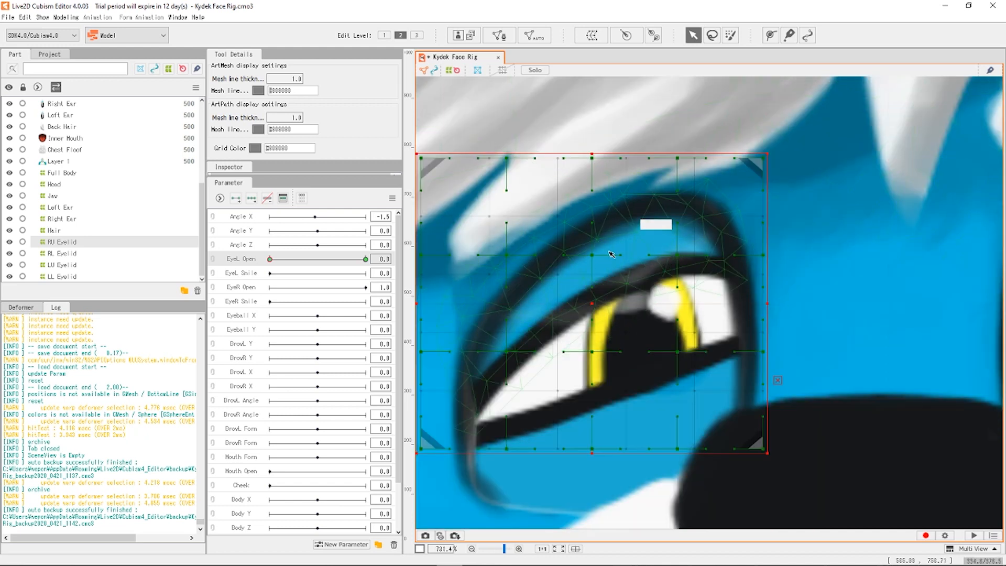
{"action": "left_click_drag", "start_coordinate": [592, 255], "coordinate": [601, 271]}
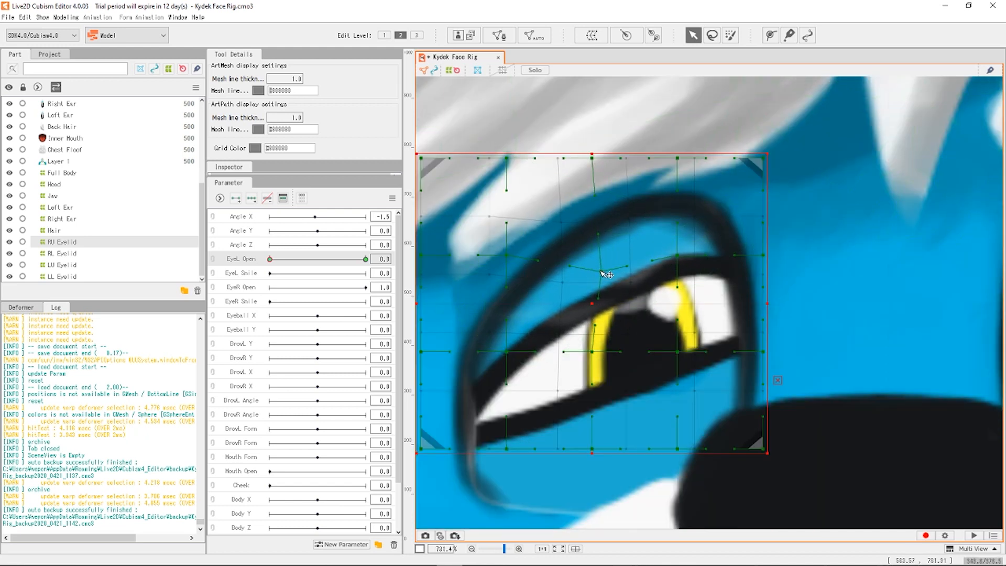
Lower the upper interior control points of the RU Eyelid warp deformer to pull the upper lid down over the eye.
{"action": "left_click_drag", "start_coordinate": [678, 260], "coordinate": [697, 281]}
{"action": "left_click_drag", "start_coordinate": [601, 272], "coordinate": [598, 272]}
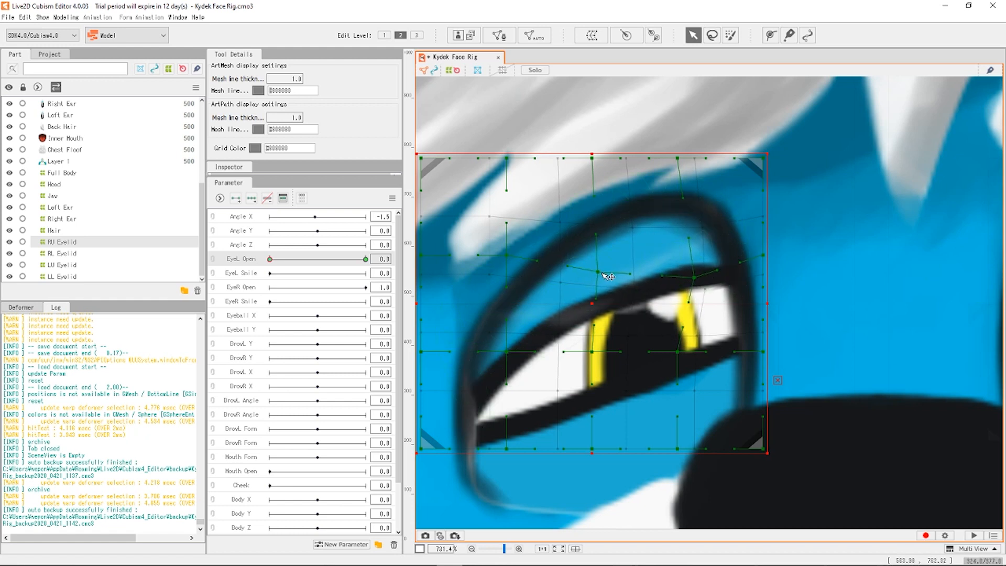
{"action": "left_click_drag", "start_coordinate": [511, 352], "coordinate": [514, 366]}
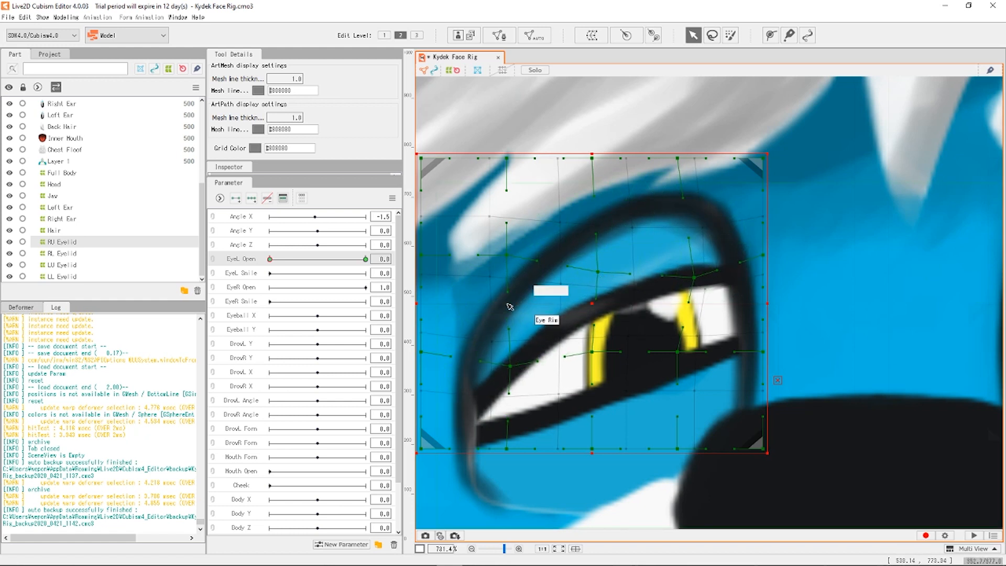
{"action": "left_click_drag", "start_coordinate": [521, 281], "coordinate": [528, 296]}
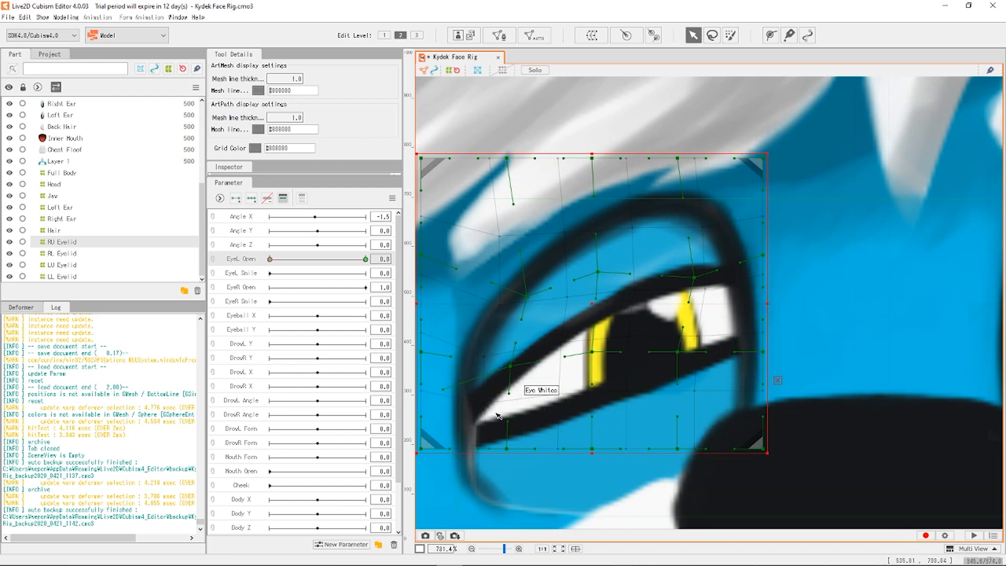
Pull the points on the outer edge and lower outer corner of the RU Eyelid deformer away from the eye.
{"action": "scroll", "coordinate": [485, 394], "scroll_direction": "down", "scroll_amount": 2}
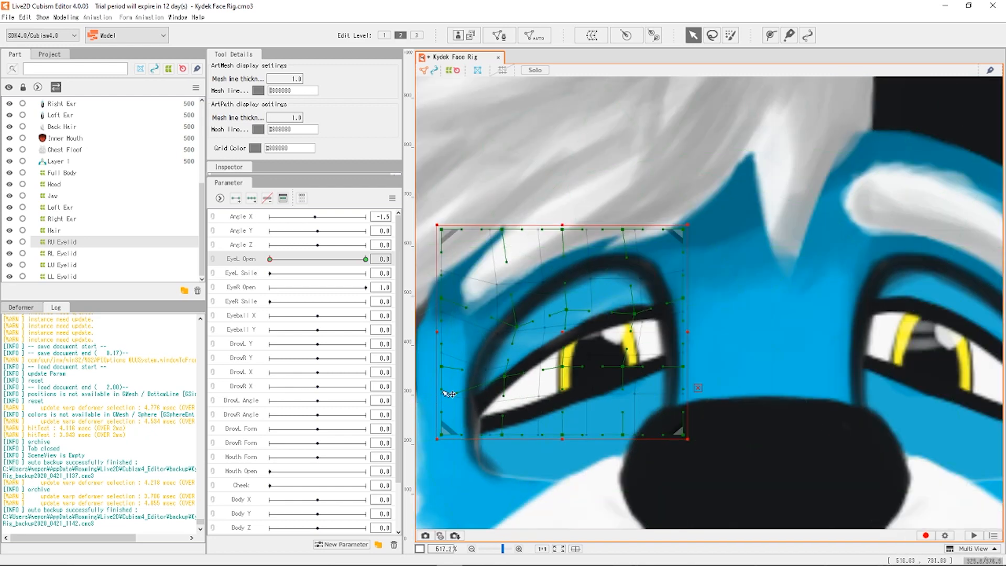
{"action": "left_click_drag", "start_coordinate": [411, 381], "coordinate": [409, 361]}
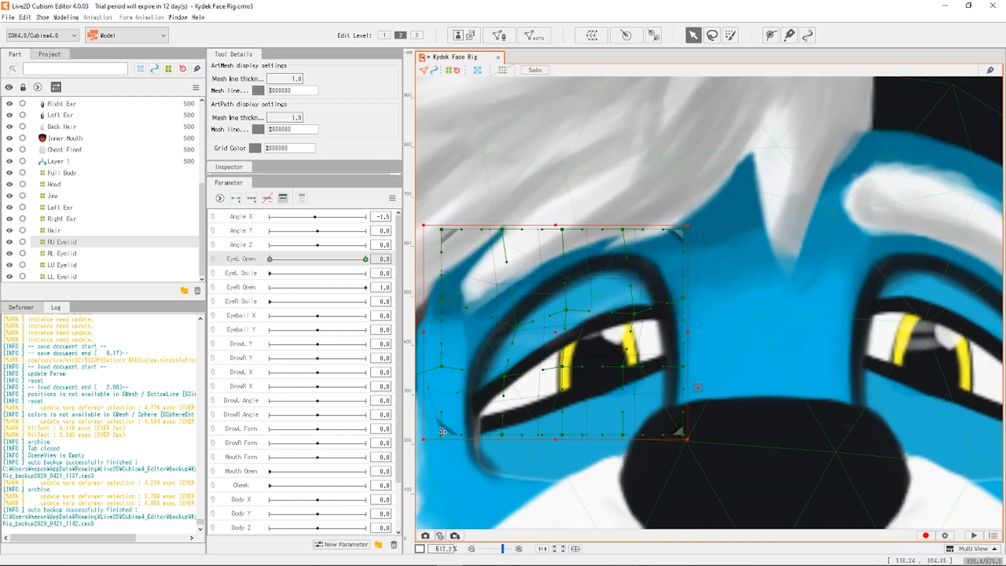
{"action": "left_click_drag", "start_coordinate": [442, 435], "coordinate": [398, 417]}
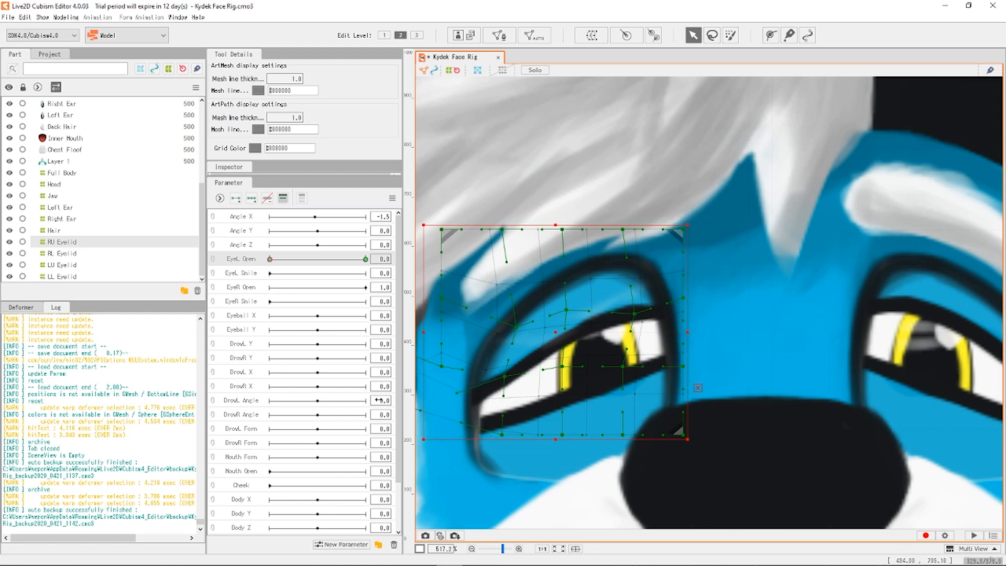
Lower the middle and nose-side interior points of the RU Eyelid deformer, easing the upper middle point back toward the eye's outer side.
{"action": "left_click_drag", "start_coordinate": [565, 311], "coordinate": [582, 333]}
{"action": "left_click_drag", "start_coordinate": [565, 370], "coordinate": [582, 388]}
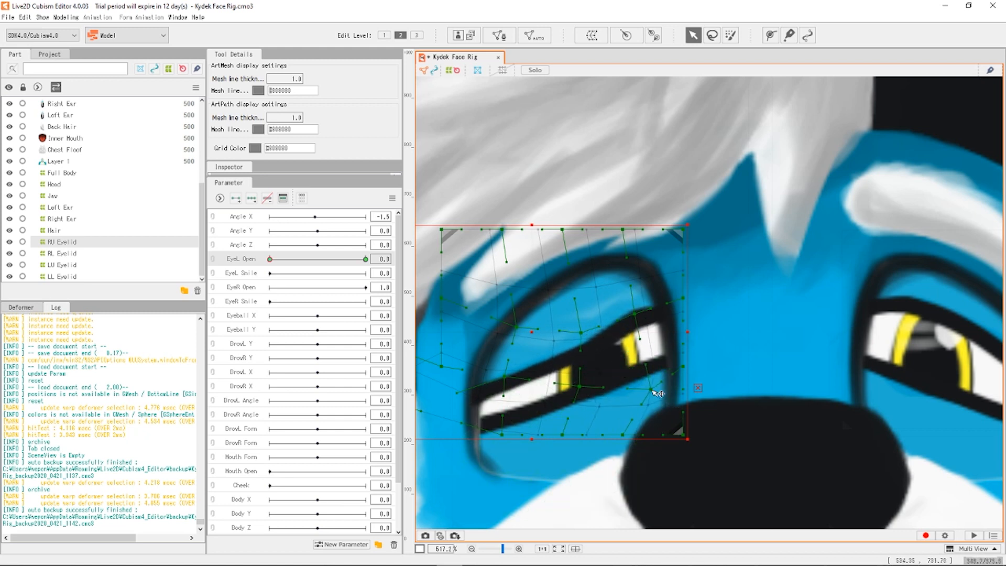
{"action": "left_click_drag", "start_coordinate": [635, 314], "coordinate": [661, 334]}
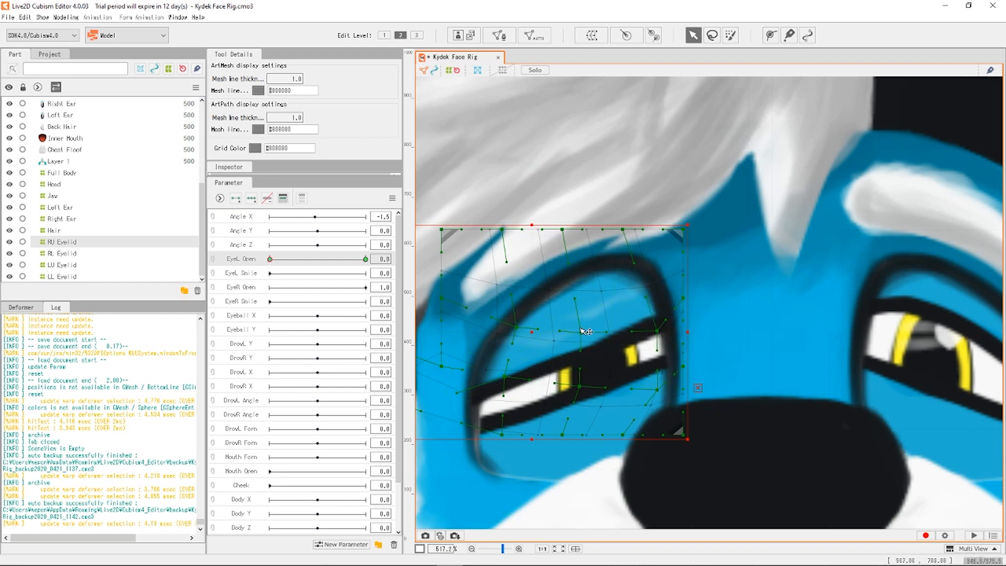
{"action": "left_click_drag", "start_coordinate": [582, 336], "coordinate": [564, 321]}
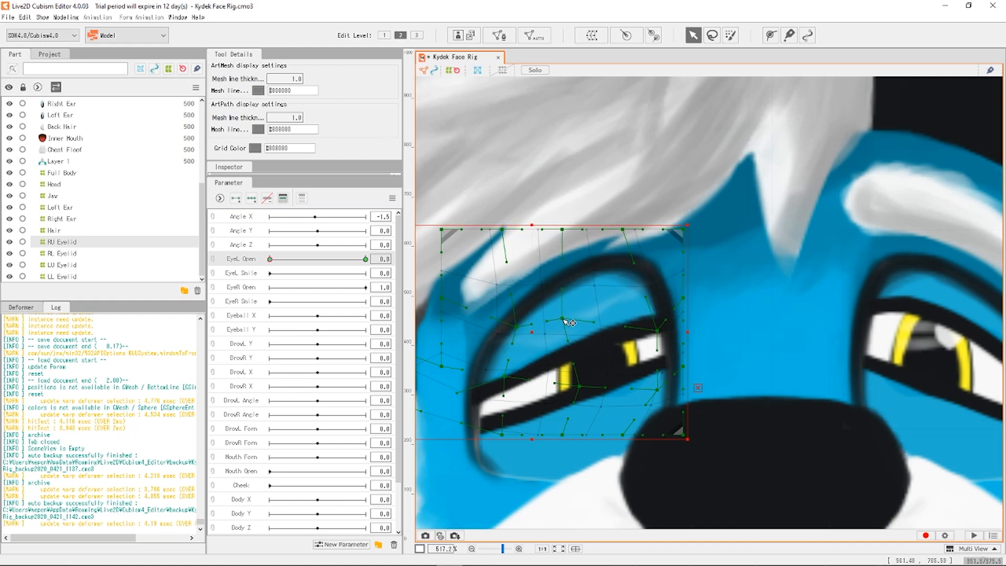
Refine the RU Eyelid deformer's two outer interior points by nudging them toward the outer side of the eye.
{"action": "scroll", "coordinate": [599, 341], "scroll_direction": "down", "scroll_amount": 5}
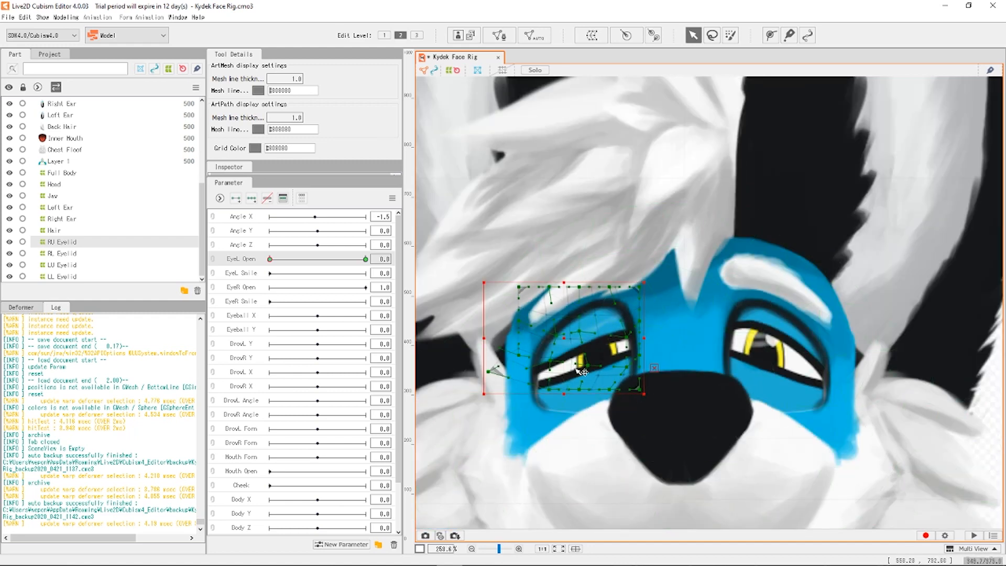
{"action": "scroll", "coordinate": [580, 371], "scroll_direction": "up", "scroll_amount": 5}
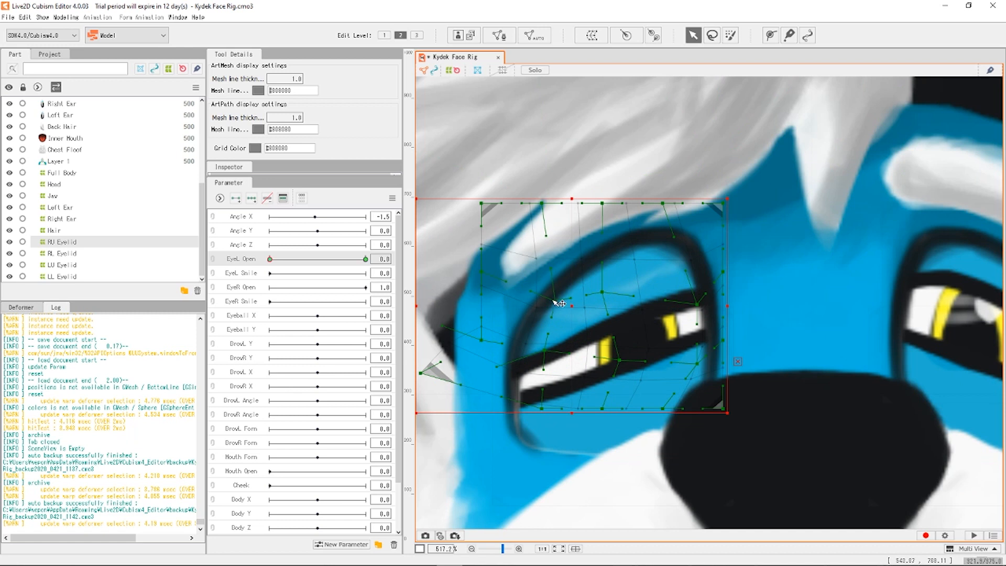
{"action": "left_click_drag", "start_coordinate": [555, 302], "coordinate": [544, 295]}
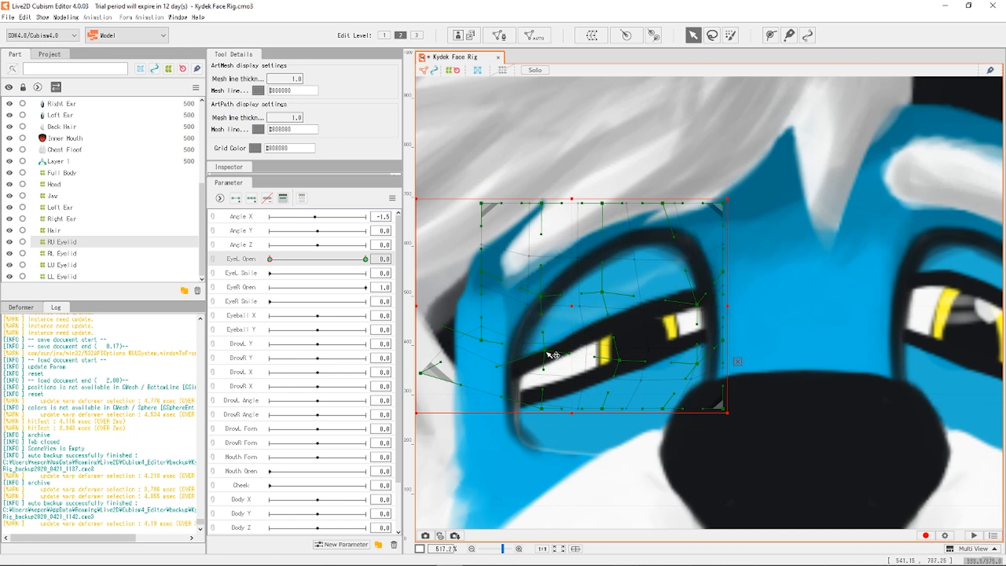
{"action": "left_click_drag", "start_coordinate": [546, 354], "coordinate": [540, 354]}
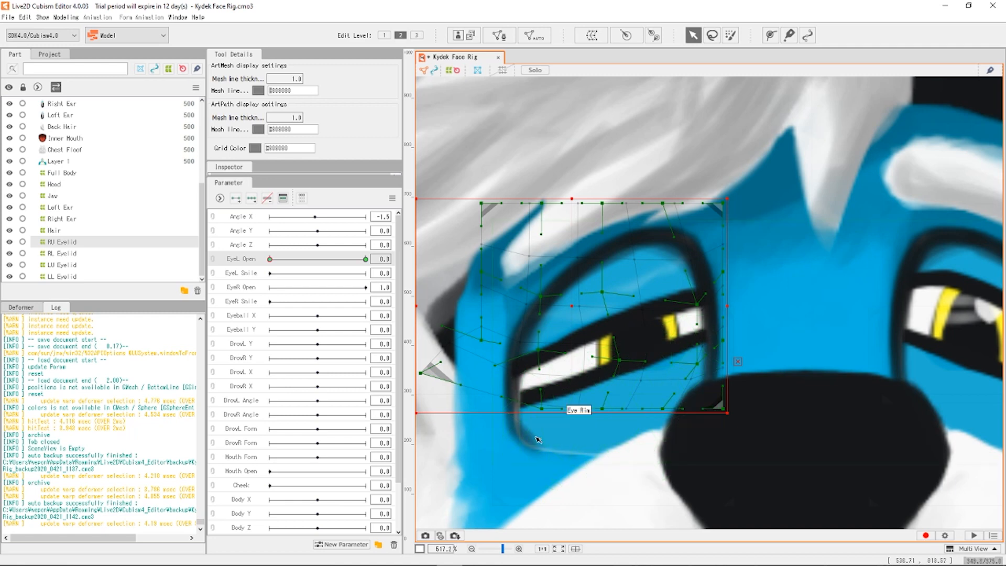
{"action": "scroll", "coordinate": [566, 296], "scroll_direction": "down", "scroll_amount": 2}
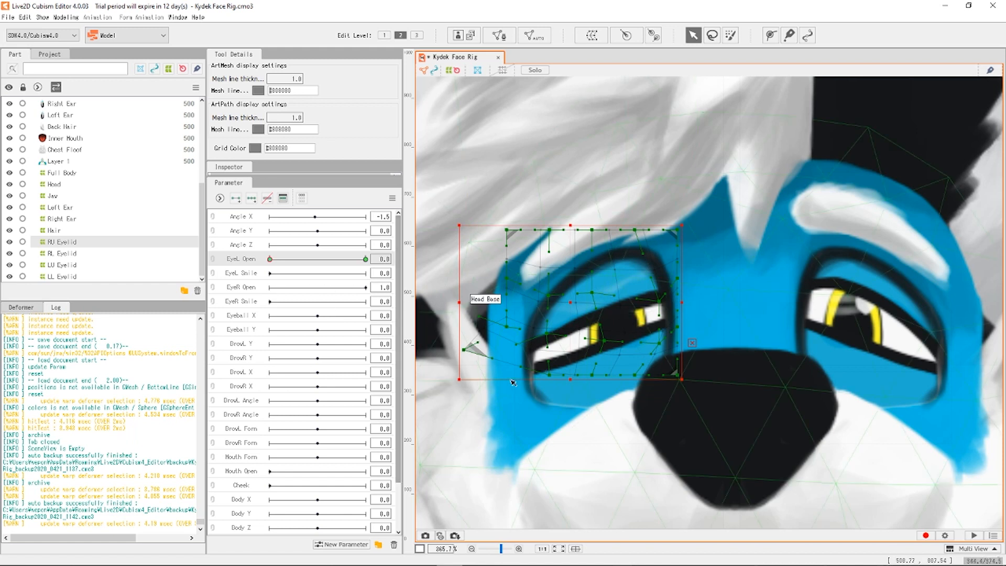
Select the RL Eyelid deformer and shift its two outer interior points toward the eye's outer corner.
{"action": "left_click", "coordinate": [64, 253]}
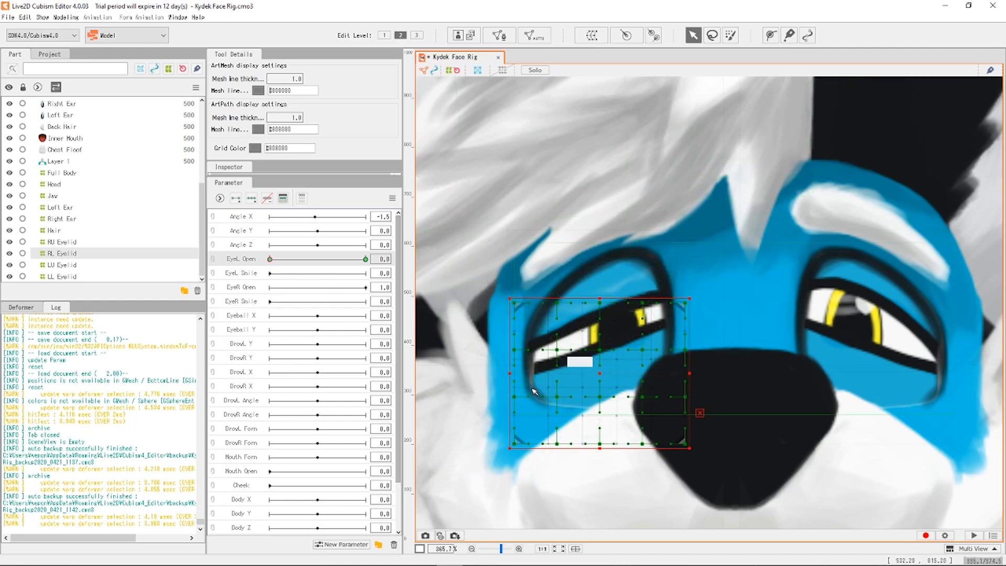
{"action": "scroll", "coordinate": [571, 345], "scroll_direction": "up", "scroll_amount": 2}
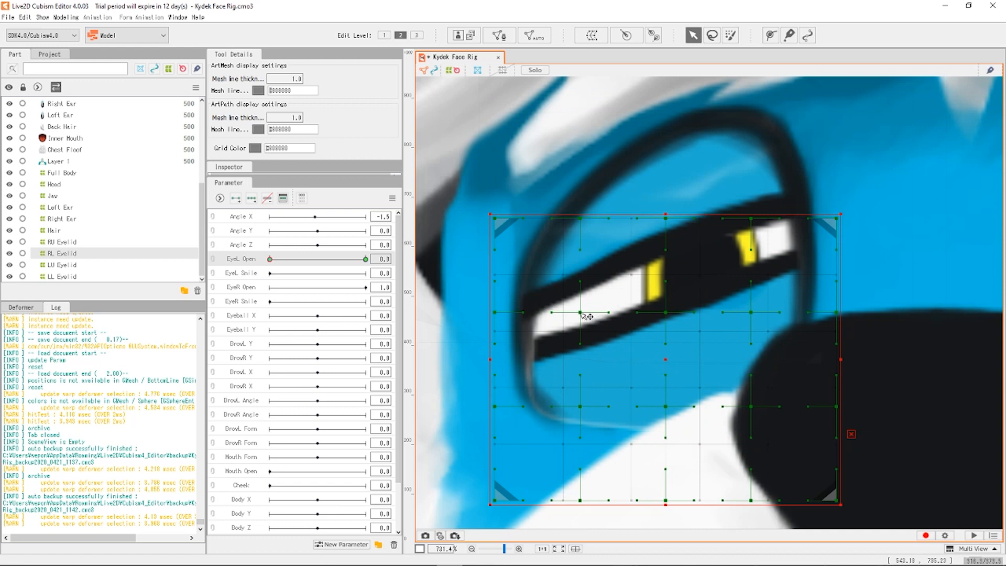
{"action": "left_click_drag", "start_coordinate": [580, 313], "coordinate": [546, 310]}
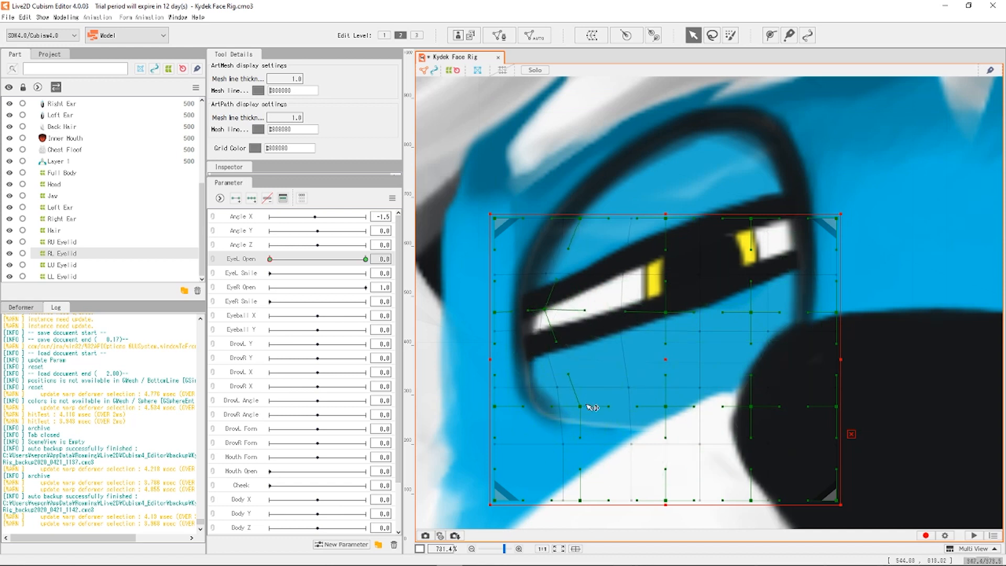
{"action": "left_click_drag", "start_coordinate": [581, 407], "coordinate": [548, 418]}
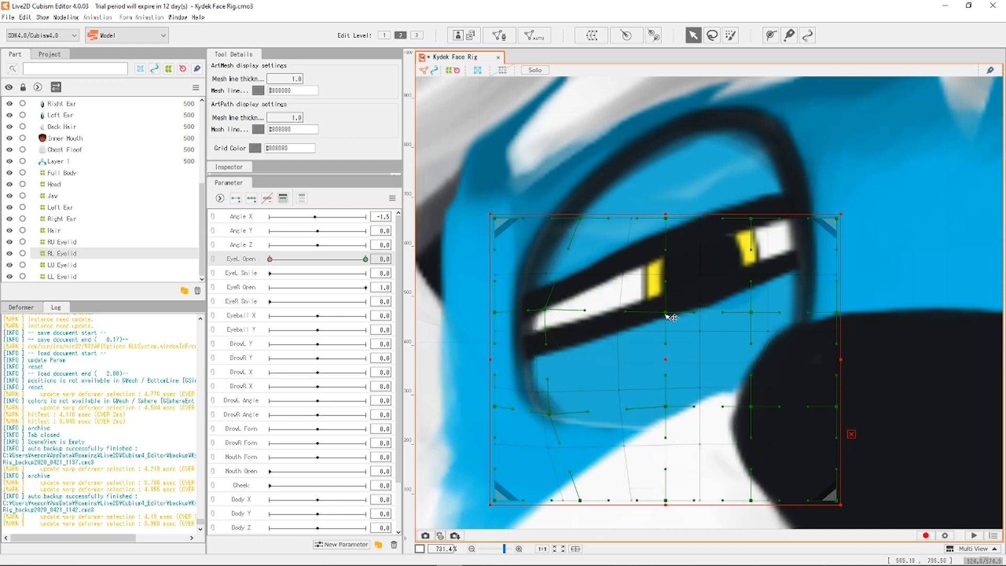
Try to raise the RL Eyelid deformer's interior and edge points until the lower lid meets the upper lid.
{"action": "left_click_drag", "start_coordinate": [666, 313], "coordinate": [656, 242]}
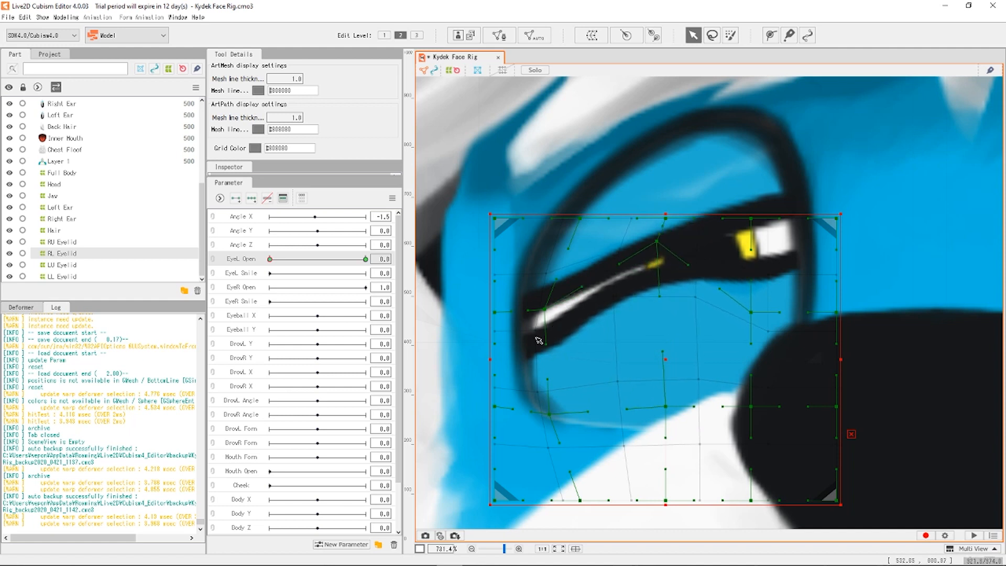
{"action": "left_click_drag", "start_coordinate": [551, 313], "coordinate": [547, 282]}
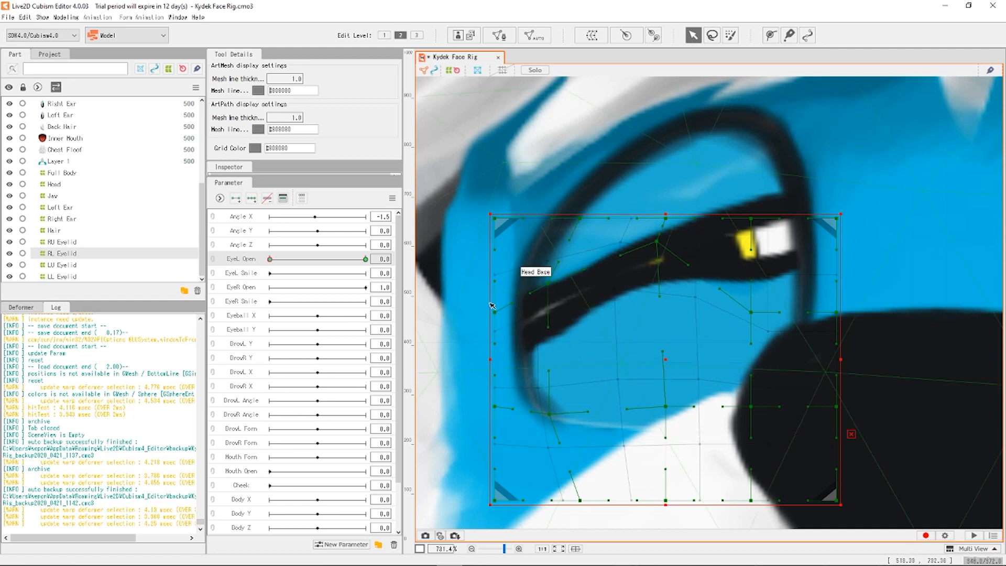
{"action": "left_click_drag", "start_coordinate": [495, 316], "coordinate": [485, 298]}
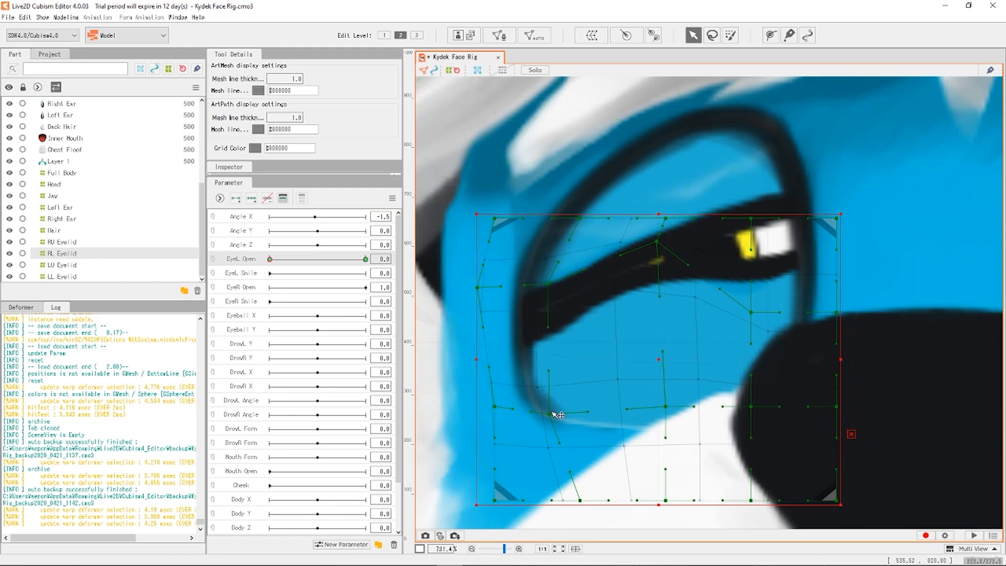
{"action": "left_click_drag", "start_coordinate": [550, 414], "coordinate": [546, 364]}
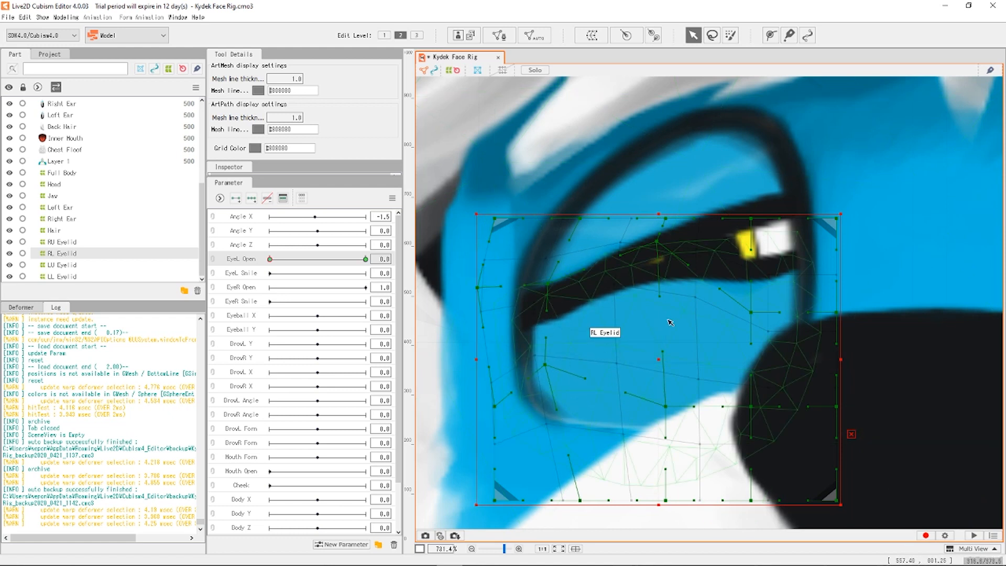
{"action": "left_click_drag", "start_coordinate": [751, 313], "coordinate": [749, 184]}
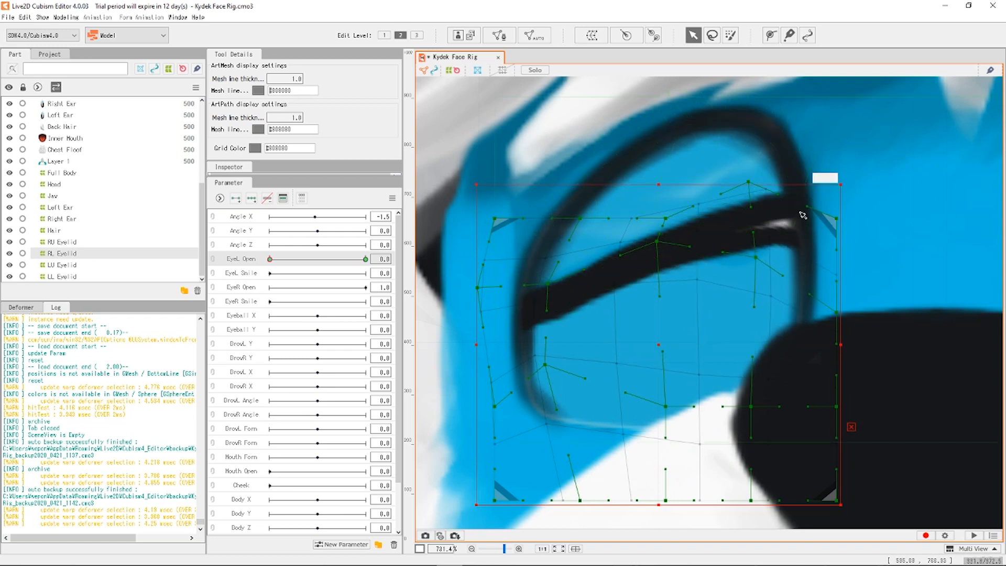
{"action": "left_click_drag", "start_coordinate": [845, 193], "coordinate": [832, 168]}
{"action": "left_click_drag", "start_coordinate": [657, 242], "coordinate": [658, 249]}
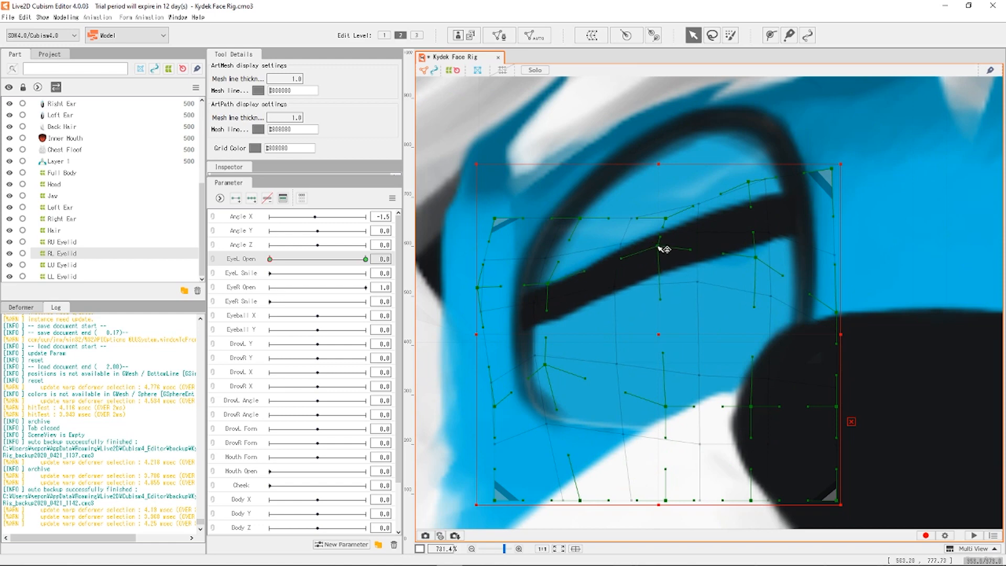
Review the closed eye on the whole face and undo the raising of the RL Eyelid deformer.
{"action": "scroll", "coordinate": [640, 339], "scroll_direction": "down", "scroll_amount": 3}
{"action": "scroll", "coordinate": [653, 366], "scroll_direction": "down", "scroll_amount": 4}
{"action": "left_click", "coordinate": [982, 366]}
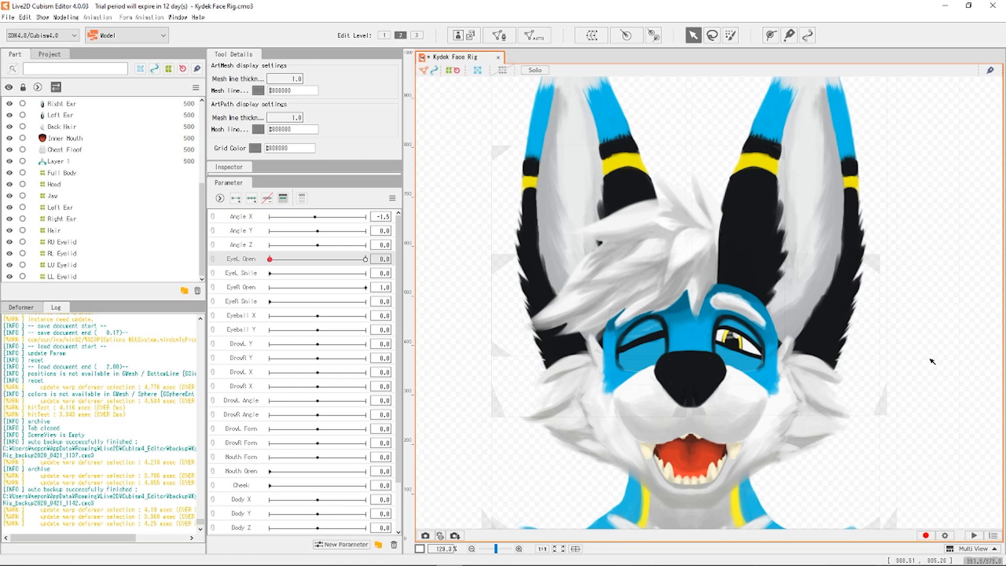
{"action": "scroll", "coordinate": [649, 340], "scroll_direction": "up", "scroll_amount": 4}
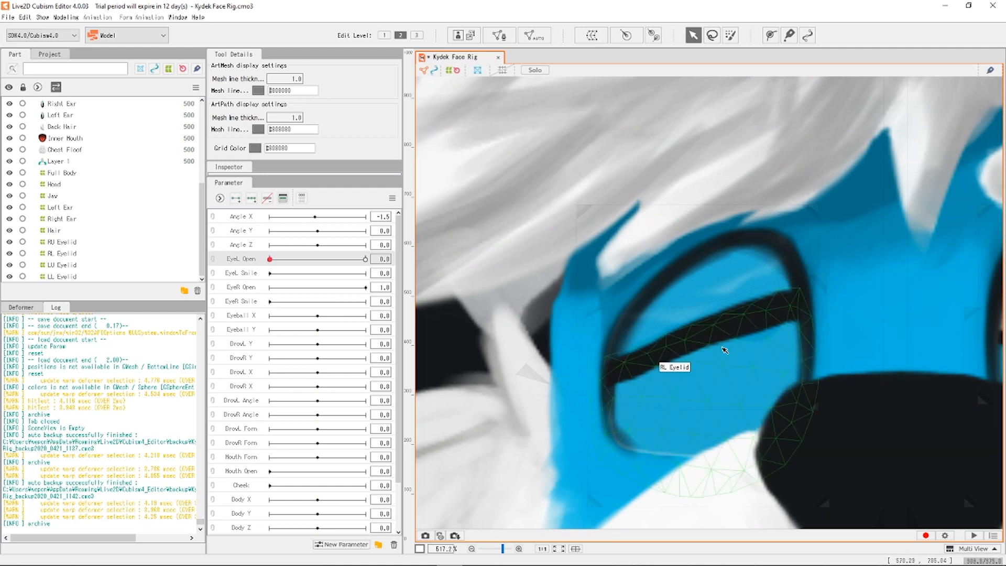
{"action": "left_click", "coordinate": [706, 370]}
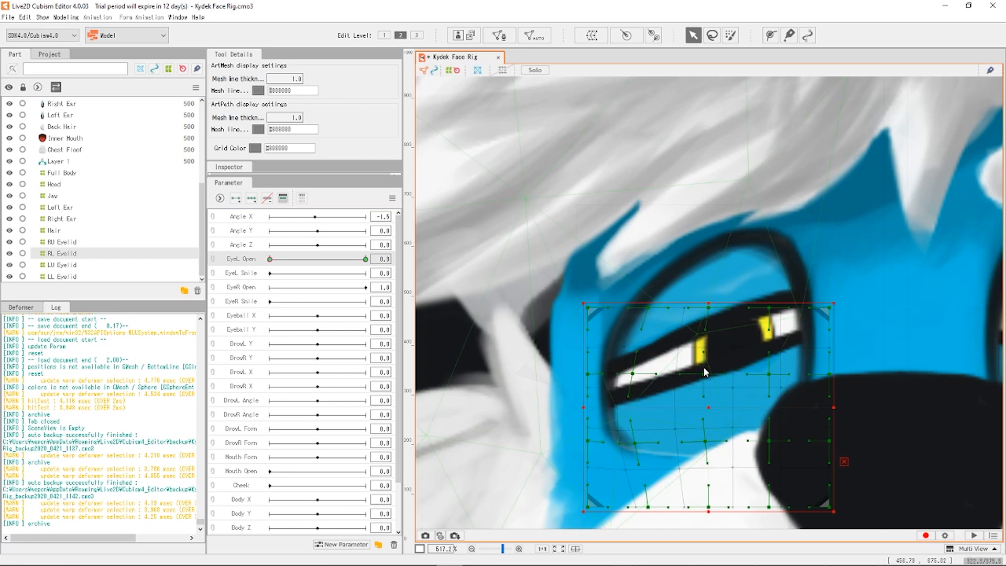
Select the RU Eyelid deformer and lower its nose-side and middle upper interior points toward the lower lid.
{"action": "left_click", "coordinate": [706, 371]}
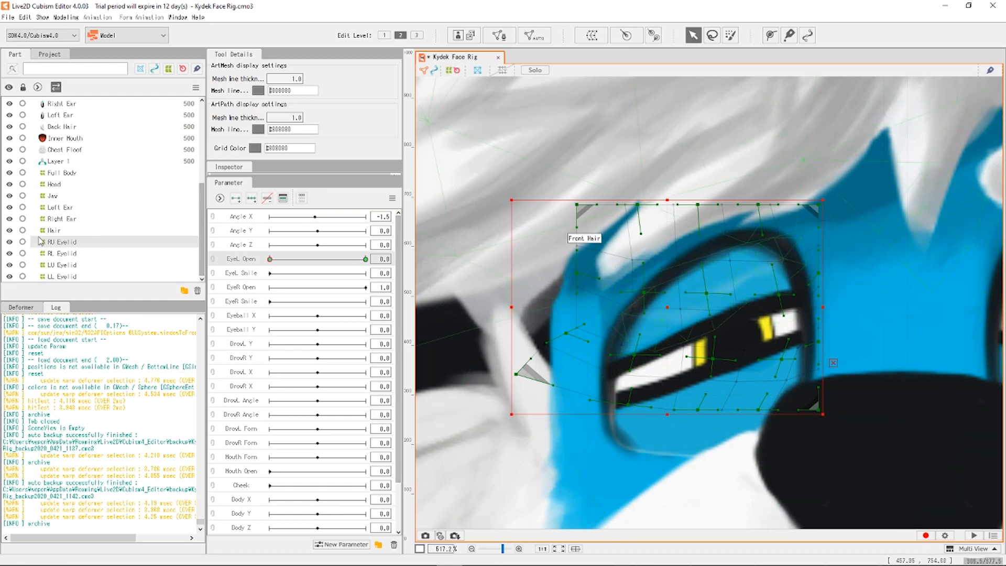
{"action": "scroll", "coordinate": [785, 331], "scroll_direction": "down", "scroll_amount": 5}
{"action": "scroll", "coordinate": [801, 322], "scroll_direction": "up", "scroll_amount": 7}
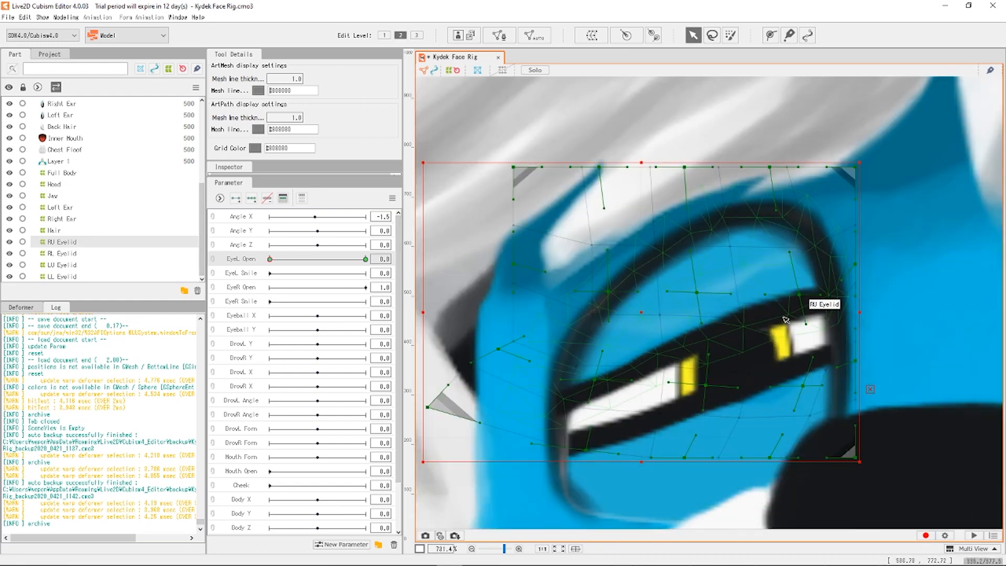
{"action": "left_click_drag", "start_coordinate": [810, 315], "coordinate": [825, 374]}
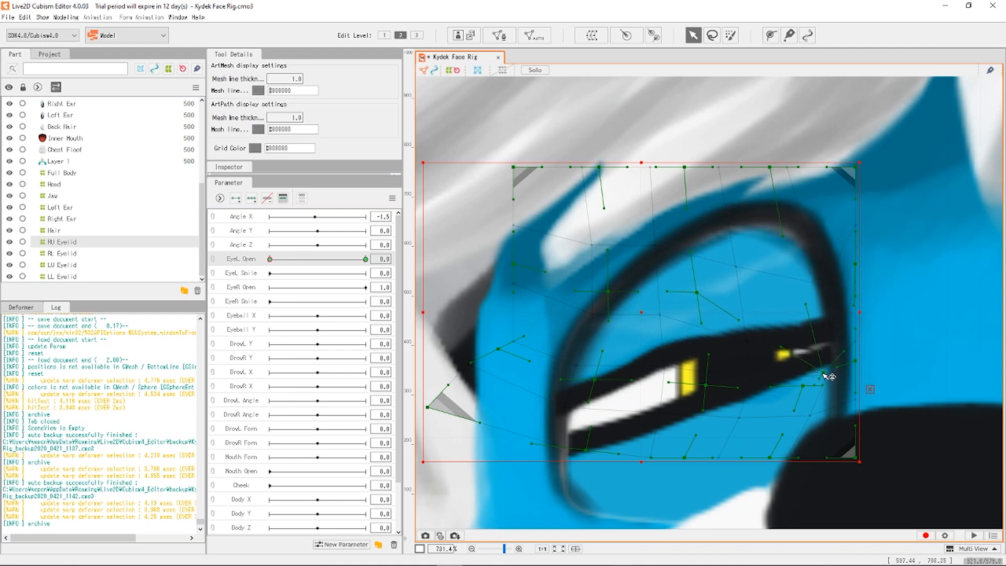
{"action": "left_click_drag", "start_coordinate": [696, 294], "coordinate": [712, 368]}
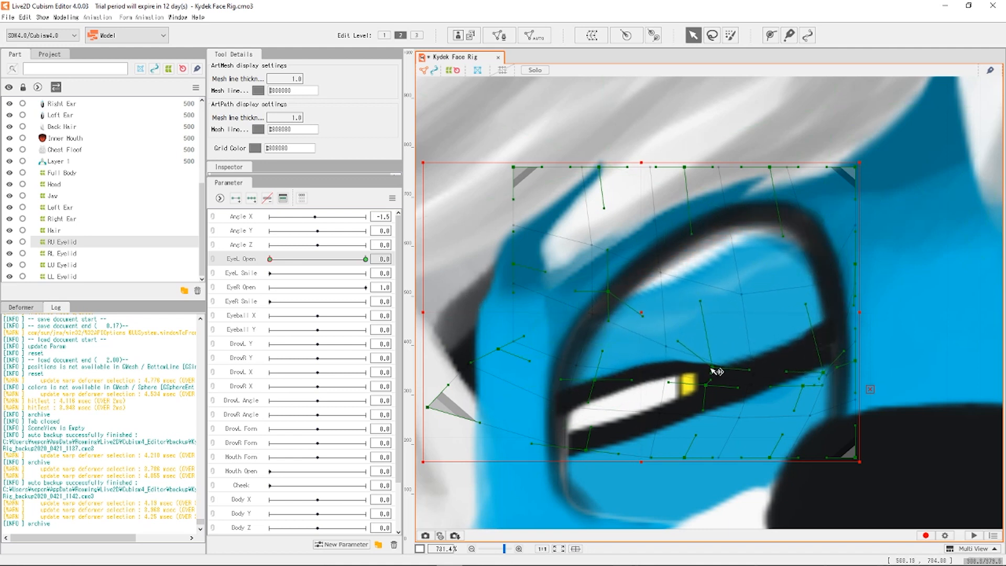
Stretch the RU Eyelid deformer's middle curve handle upward, adjust its nose-side handle, and raise the middle upper interior point.
{"action": "left_click_drag", "start_coordinate": [703, 304], "coordinate": [682, 164]}
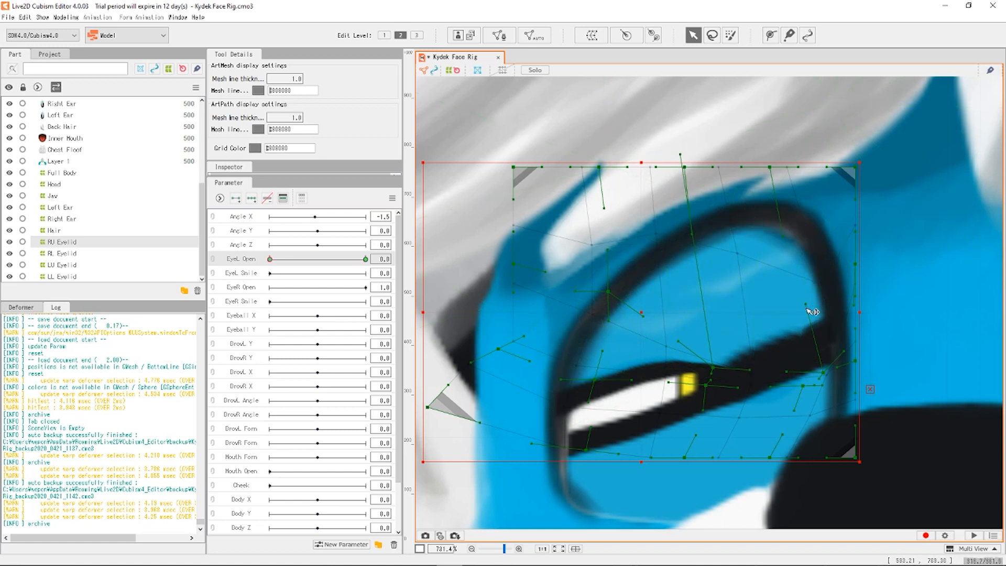
{"action": "left_click_drag", "start_coordinate": [808, 302], "coordinate": [813, 238]}
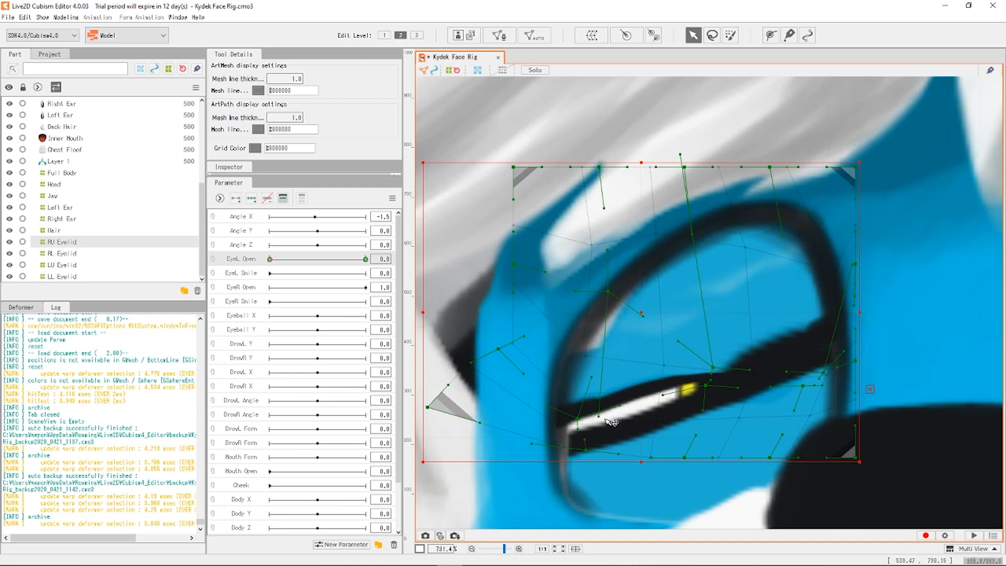
{"action": "scroll", "coordinate": [689, 394], "scroll_direction": "up", "scroll_amount": 5}
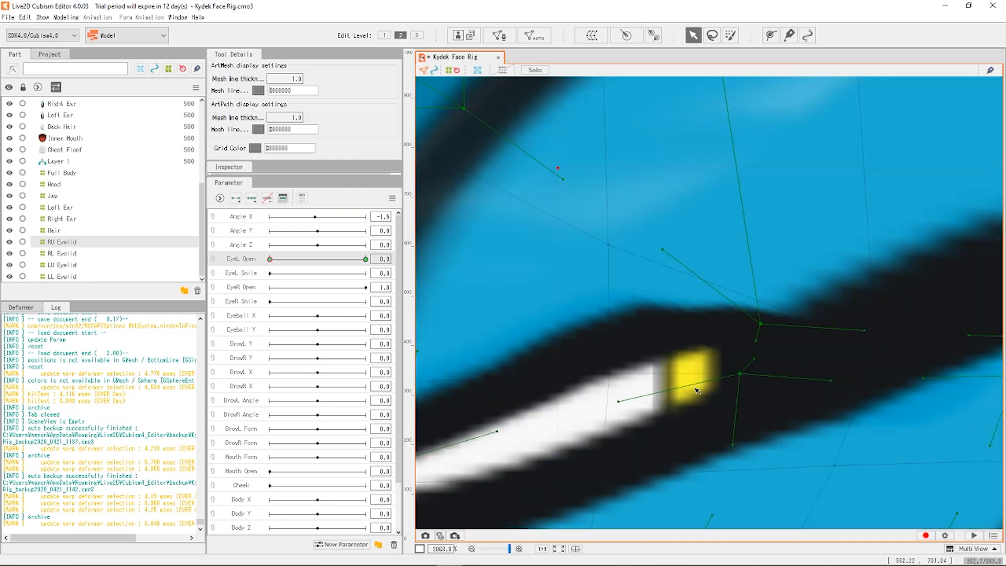
{"action": "scroll", "coordinate": [759, 227], "scroll_direction": "down", "scroll_amount": 7}
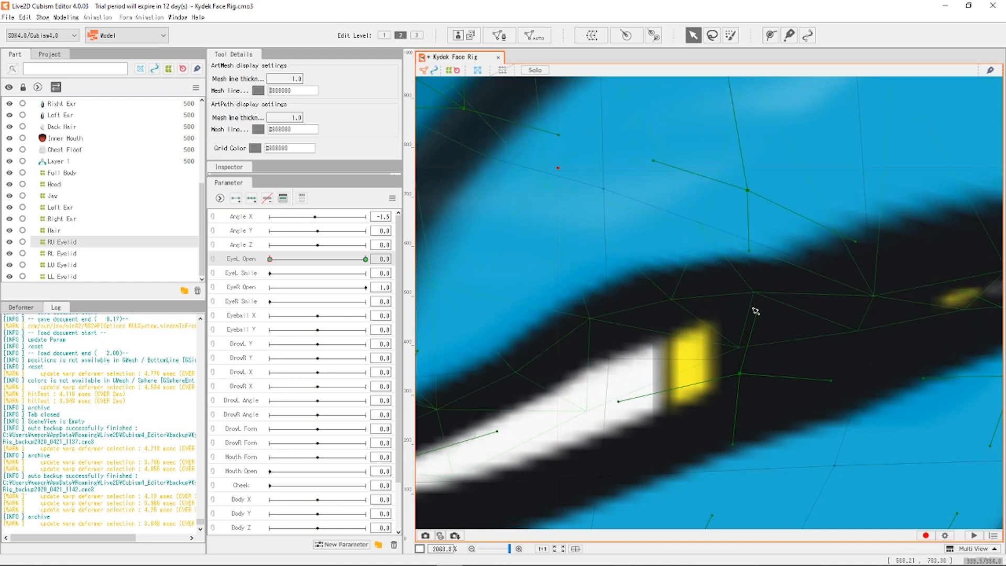
{"action": "scroll", "coordinate": [786, 296], "scroll_direction": "up", "scroll_amount": 3}
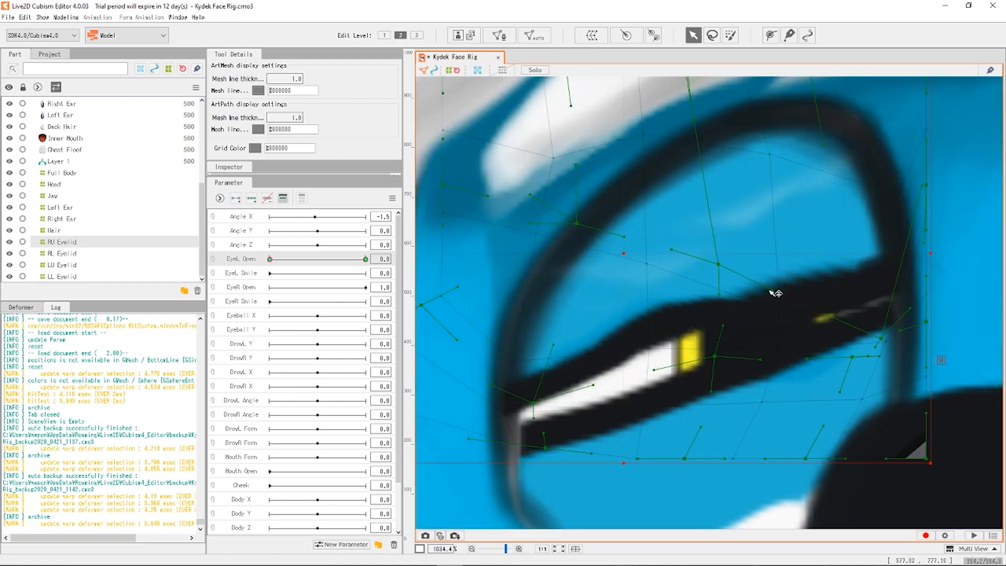
Bend the RU Eyelid deformer's middle and outer curve handles downward and lower its lower middle interior point until the lids meet.
{"action": "left_click_drag", "start_coordinate": [790, 235], "coordinate": [809, 284]}
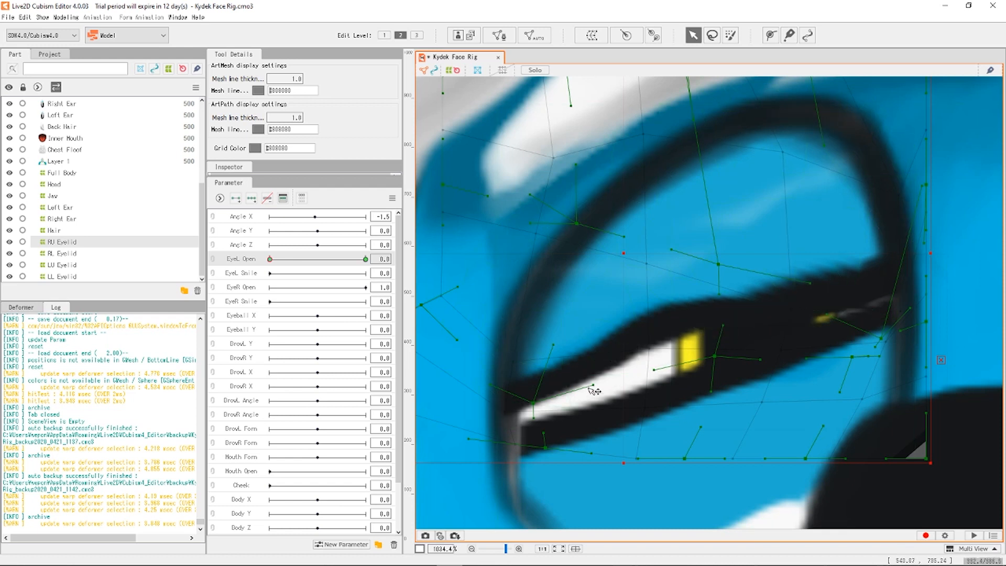
{"action": "left_click_drag", "start_coordinate": [594, 385], "coordinate": [592, 413]}
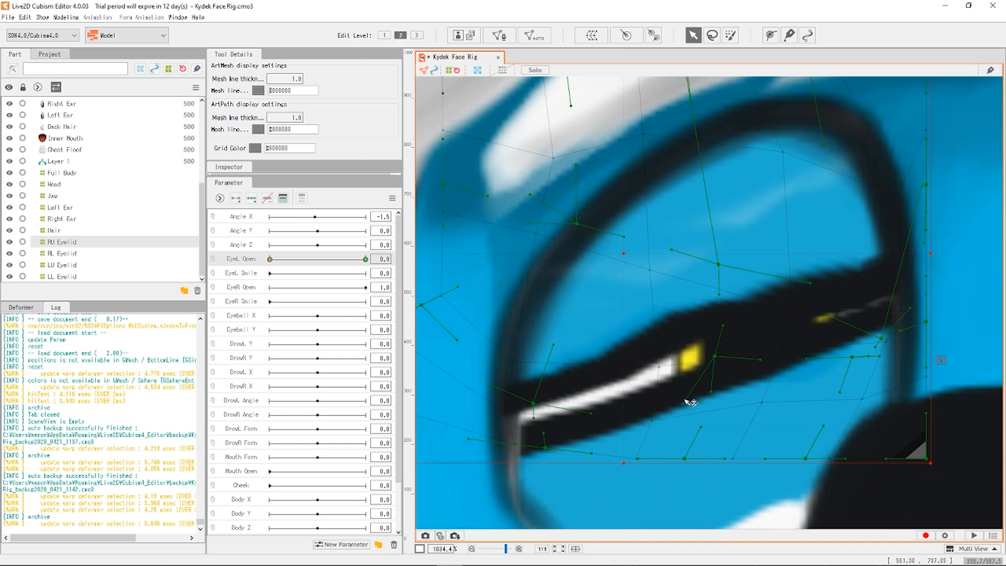
{"action": "left_click_drag", "start_coordinate": [715, 358], "coordinate": [744, 412]}
{"action": "scroll", "coordinate": [704, 366], "scroll_direction": "down", "scroll_amount": 3}
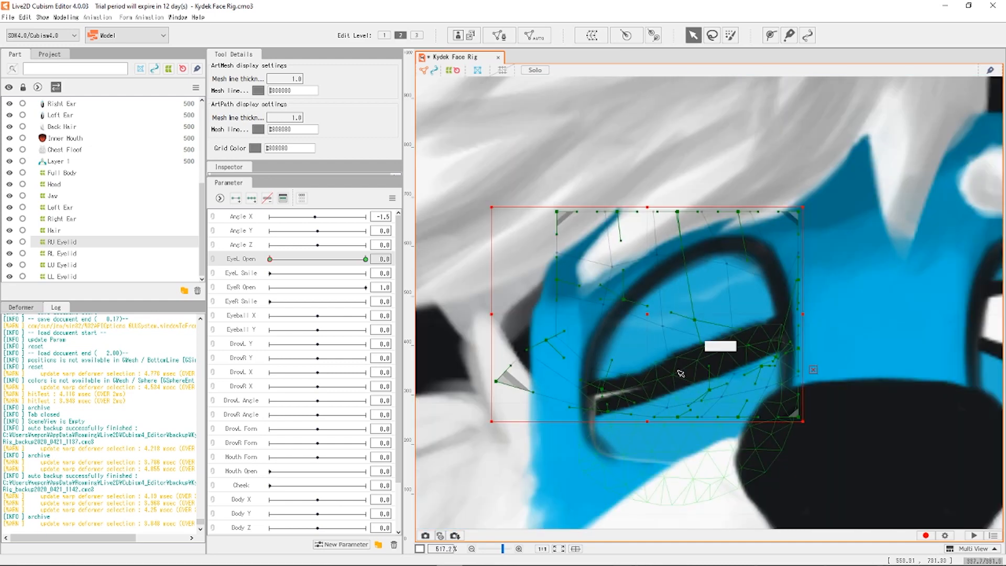
{"action": "scroll", "coordinate": [710, 335], "scroll_direction": "down", "scroll_amount": 2}
{"action": "scroll", "coordinate": [709, 334], "scroll_direction": "down", "scroll_amount": 1}
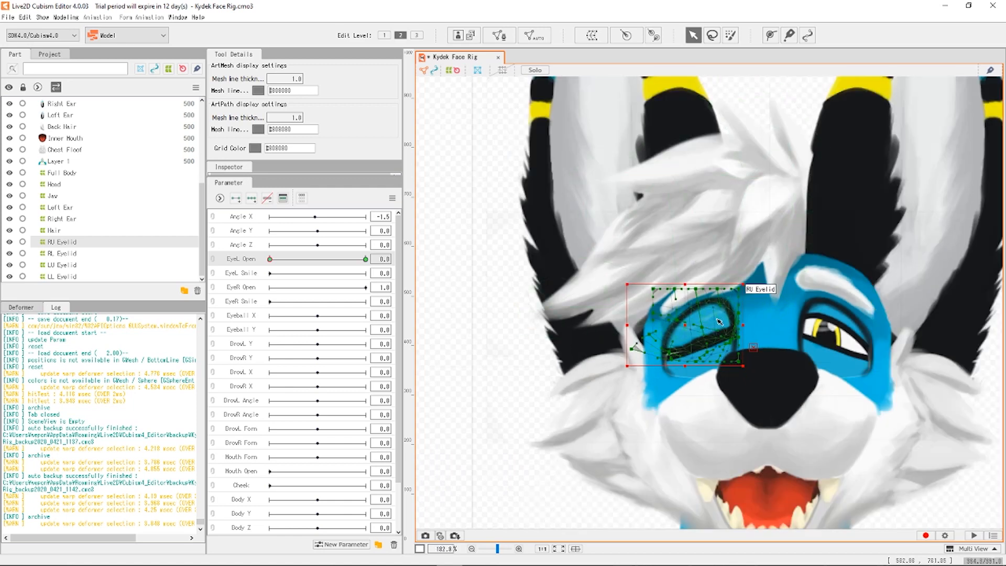
Swing the RU Eyelid's outer curve handle outward, shift its middle upper interior point toward the nose, and nudge the outer upper point outward.
{"action": "scroll", "coordinate": [714, 340], "scroll_direction": "up", "scroll_amount": 5}
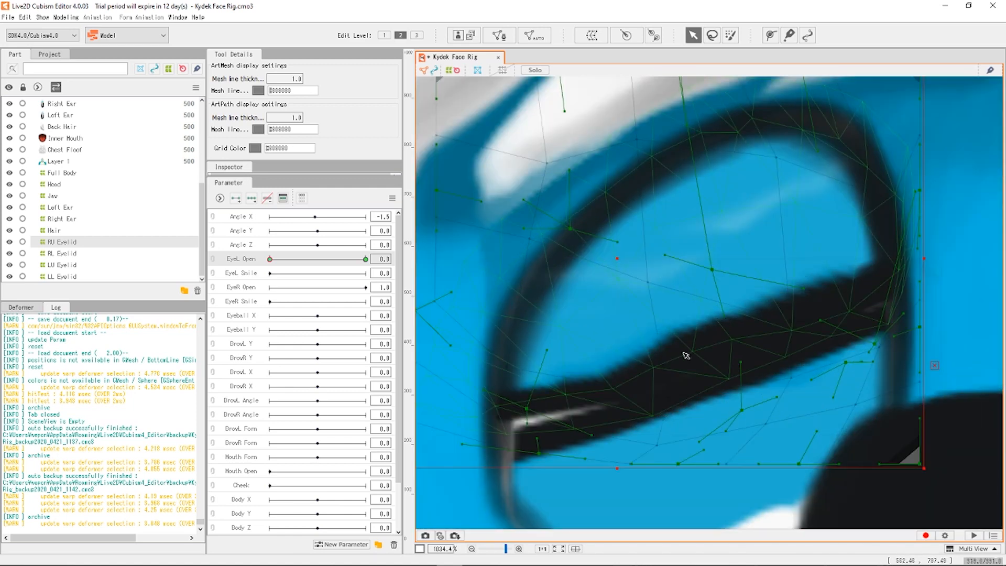
{"action": "scroll", "coordinate": [686, 346], "scroll_direction": "down", "scroll_amount": 2}
{"action": "scroll", "coordinate": [693, 331], "scroll_direction": "up", "scroll_amount": 3}
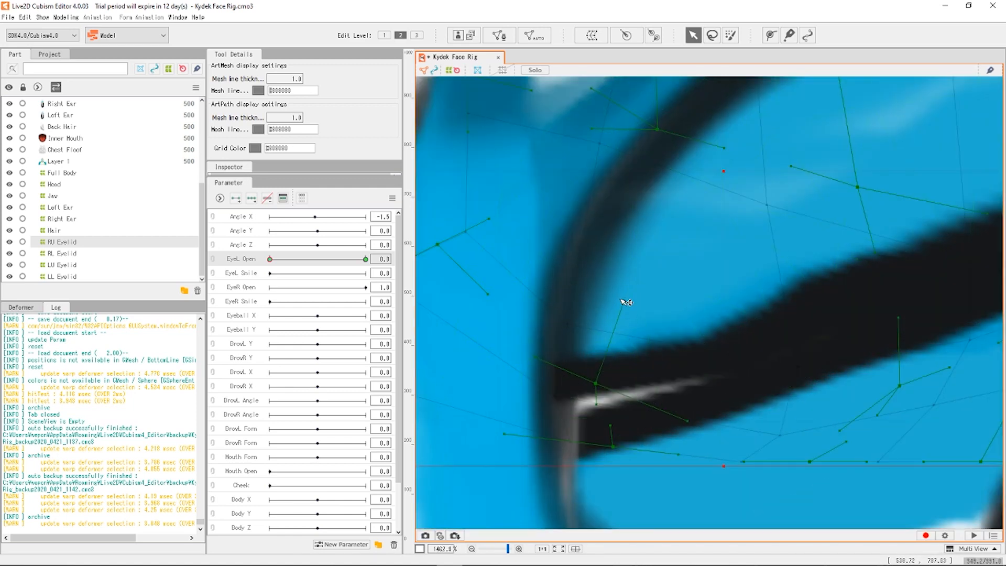
{"action": "left_click_drag", "start_coordinate": [626, 303], "coordinate": [507, 180]}
{"action": "scroll", "coordinate": [760, 268], "scroll_direction": "down", "scroll_amount": 3}
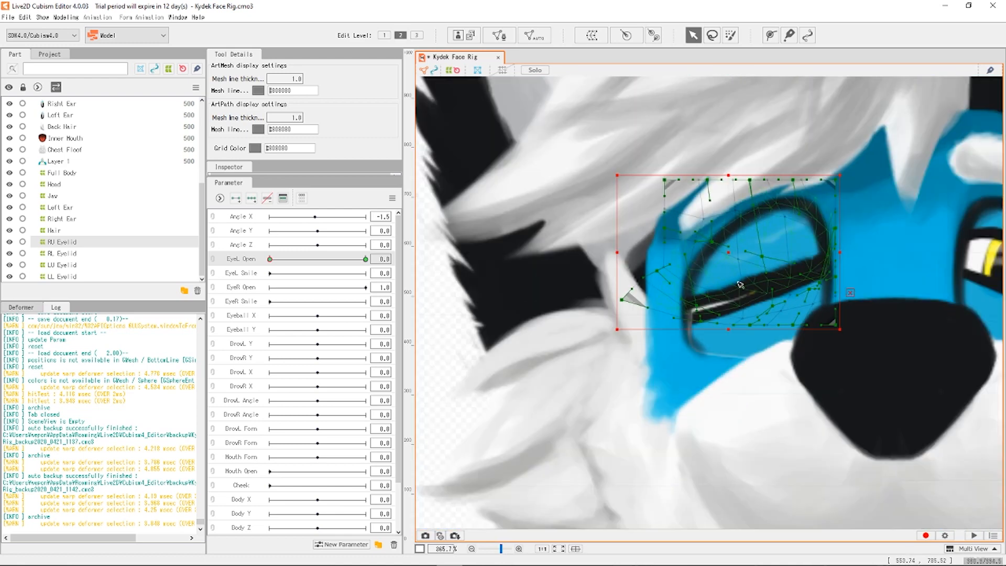
{"action": "scroll", "coordinate": [760, 268], "scroll_direction": "up", "scroll_amount": 2}
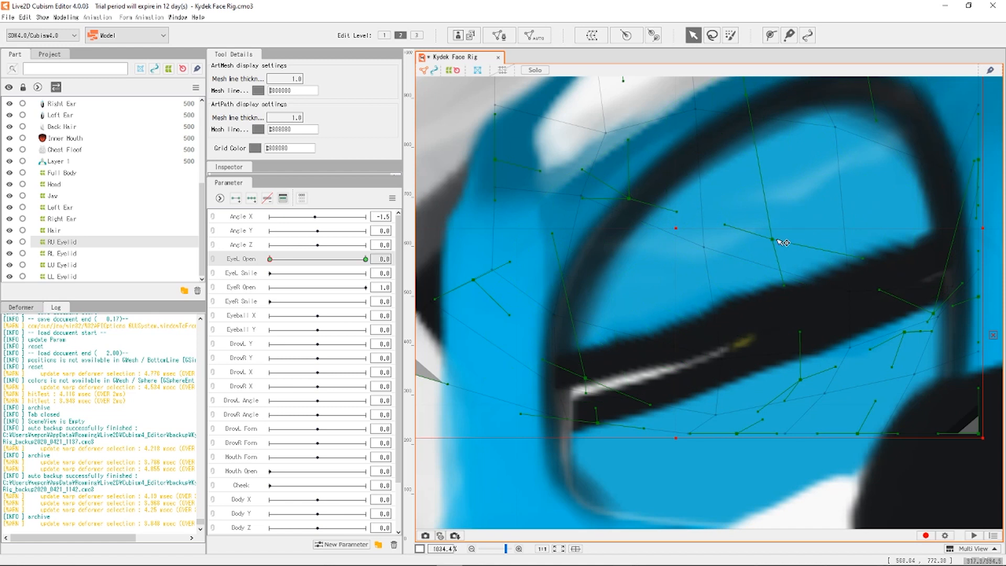
{"action": "left_click_drag", "start_coordinate": [805, 239], "coordinate": [848, 254]}
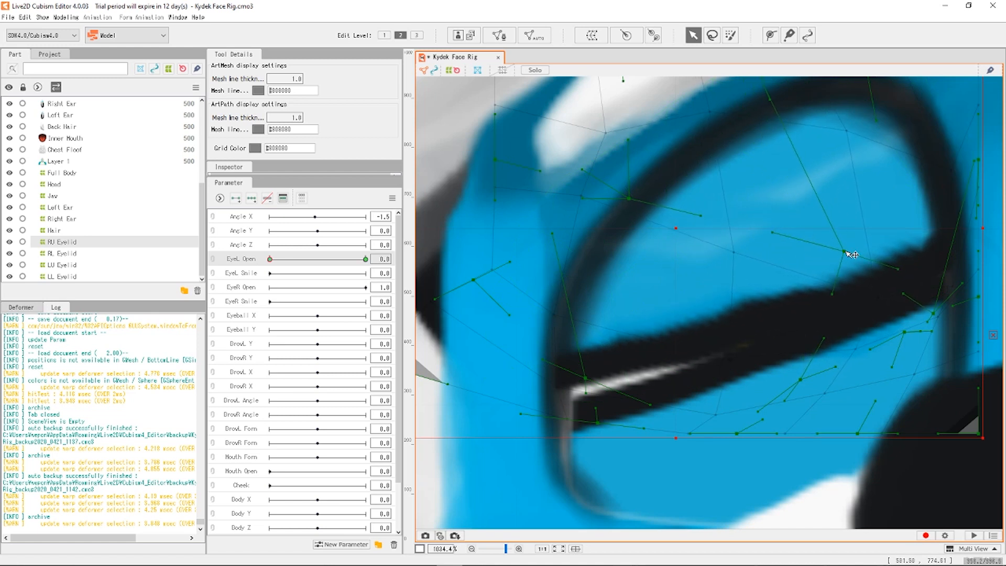
{"action": "left_click_drag", "start_coordinate": [628, 198], "coordinate": [620, 196]}
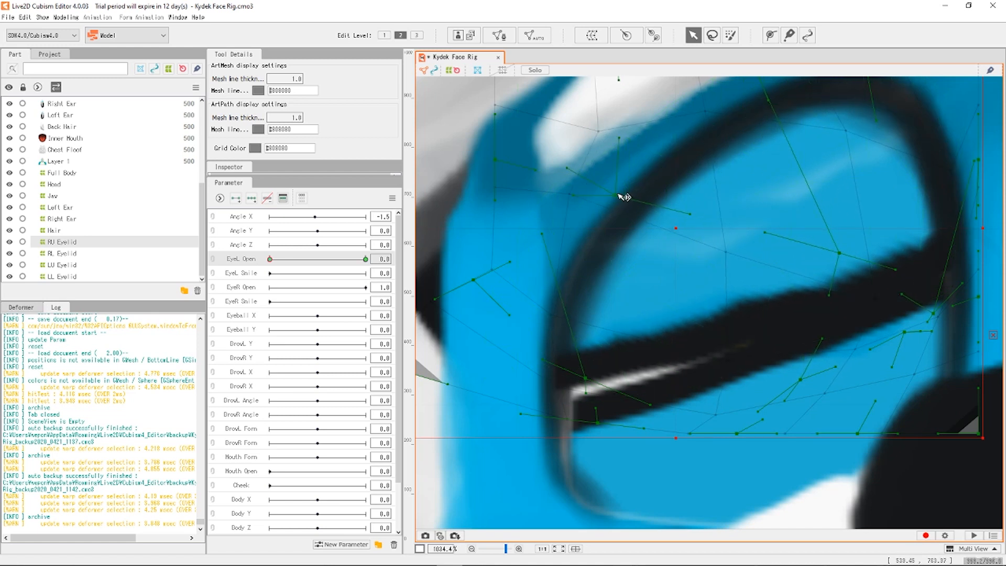
Select the RL Eyelid deformer and move its outer edge point and adjacent interior point up and outward to cover the remaining eye white.
{"action": "scroll", "coordinate": [752, 280], "scroll_direction": "down", "scroll_amount": 3}
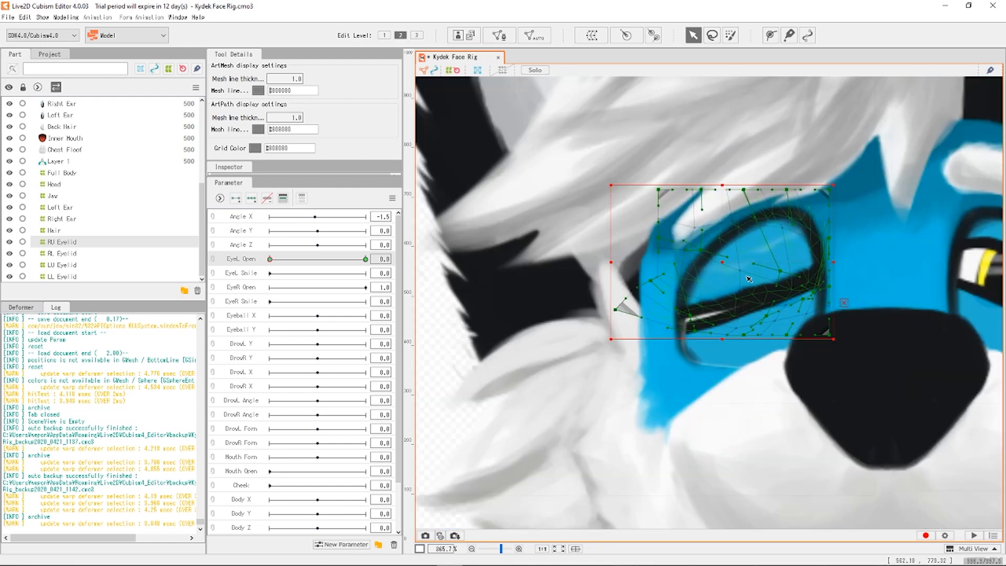
{"action": "scroll", "coordinate": [770, 317], "scroll_direction": "up", "scroll_amount": 3}
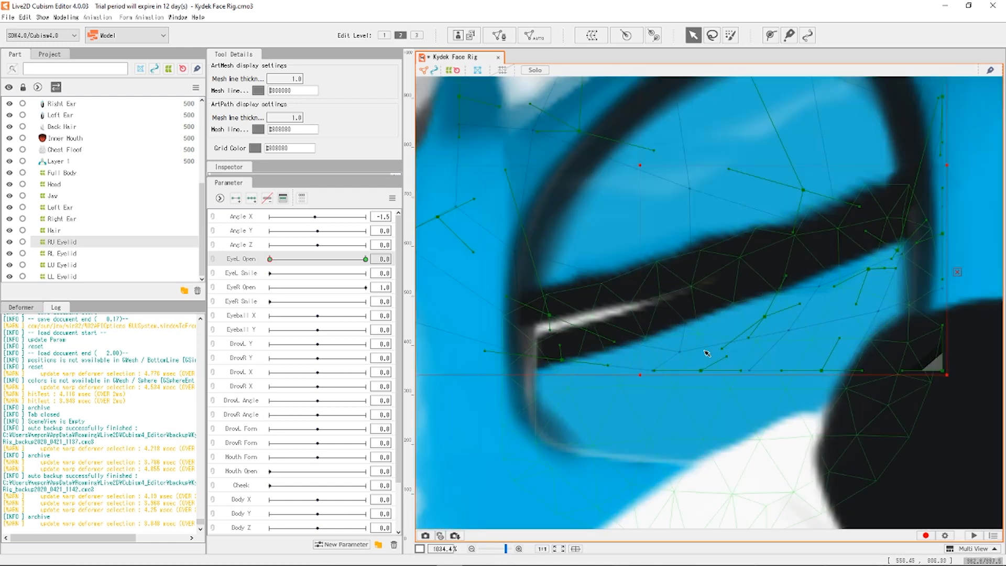
{"action": "scroll", "coordinate": [712, 324], "scroll_direction": "down", "scroll_amount": 2}
{"action": "scroll", "coordinate": [767, 318], "scroll_direction": "down", "scroll_amount": 2}
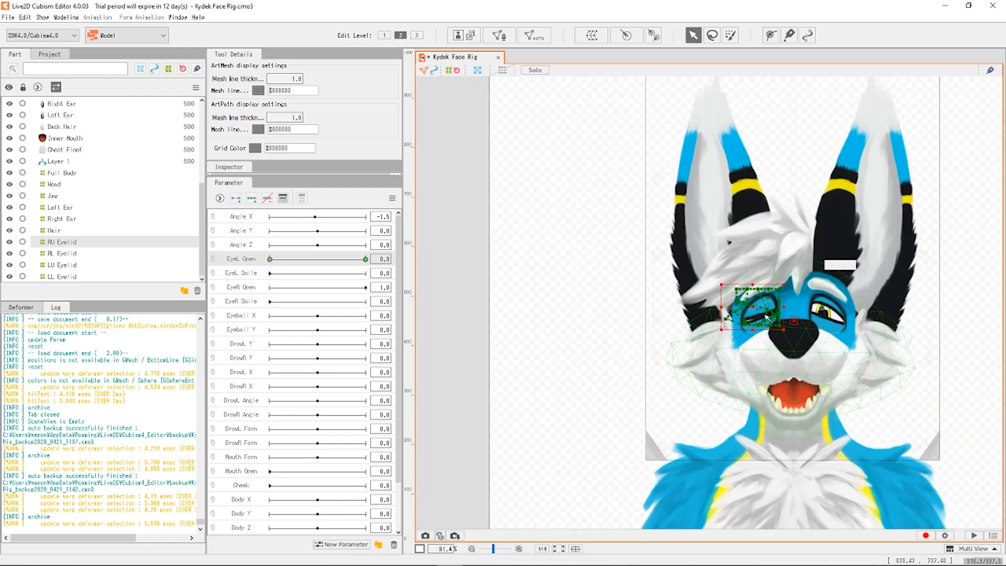
{"action": "scroll", "coordinate": [766, 318], "scroll_direction": "up", "scroll_amount": 2}
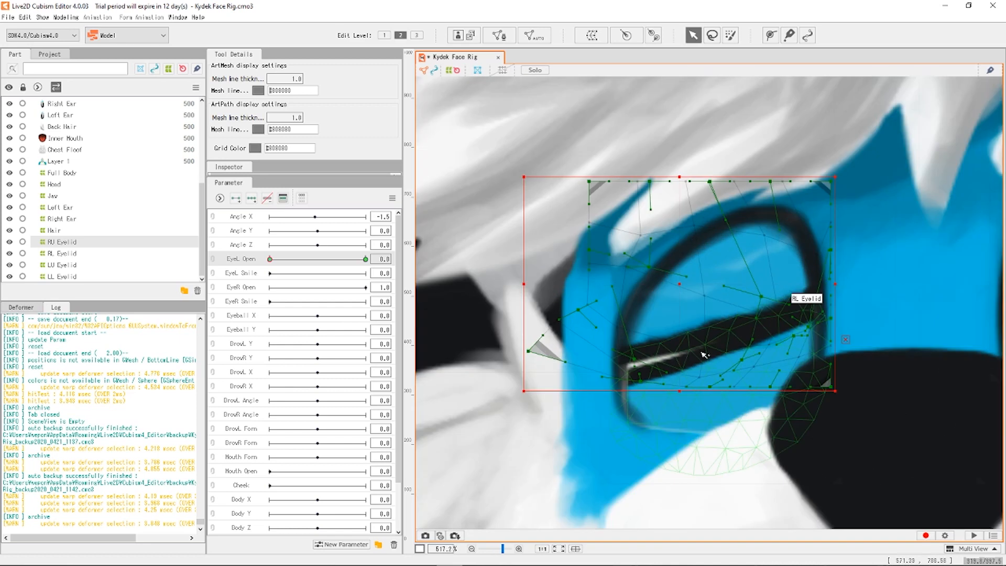
{"action": "left_click", "coordinate": [63, 253]}
{"action": "scroll", "coordinate": [665, 373], "scroll_direction": "up", "scroll_amount": 1}
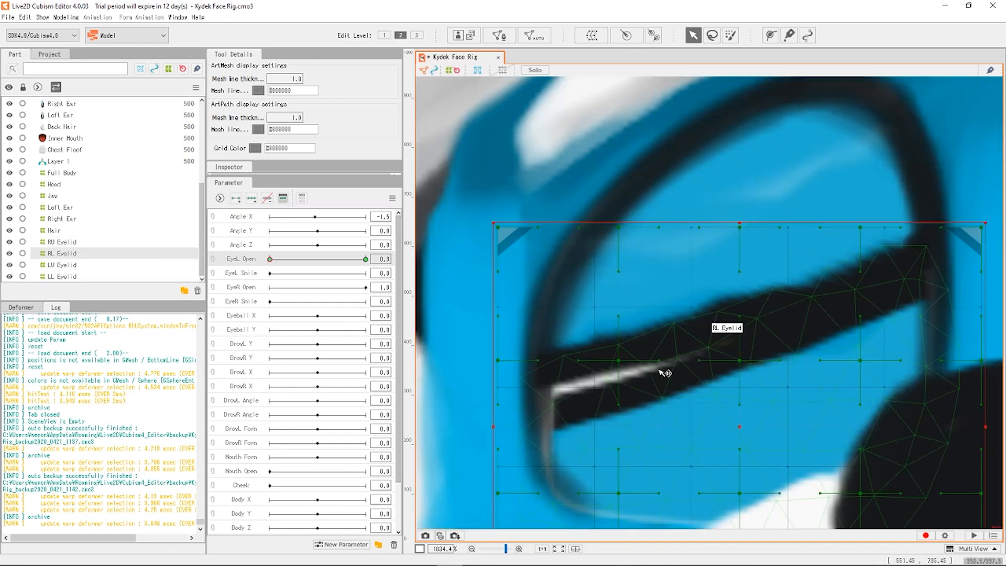
{"action": "left_click_drag", "start_coordinate": [498, 361], "coordinate": [439, 326]}
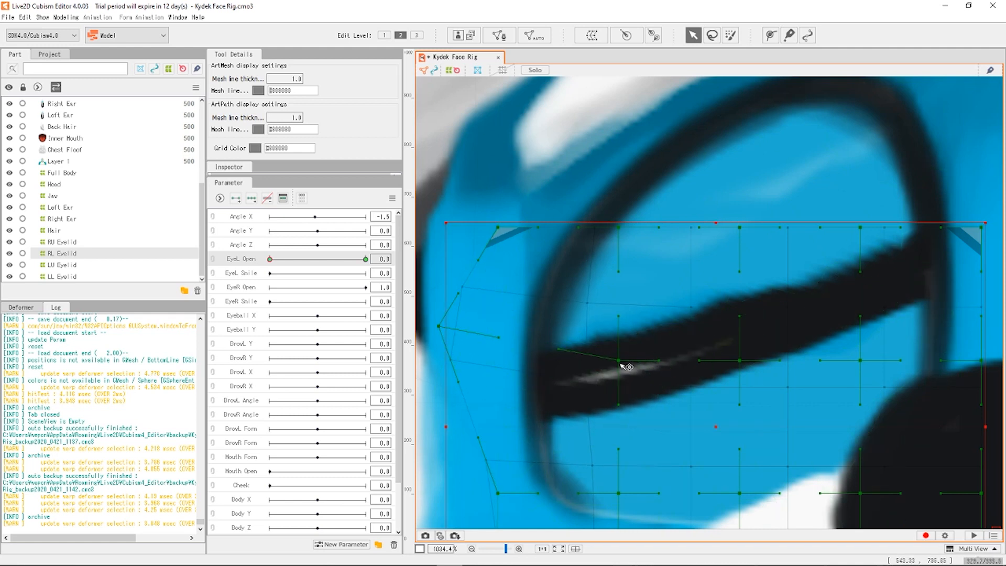
{"action": "left_click_drag", "start_coordinate": [618, 360], "coordinate": [597, 337]}
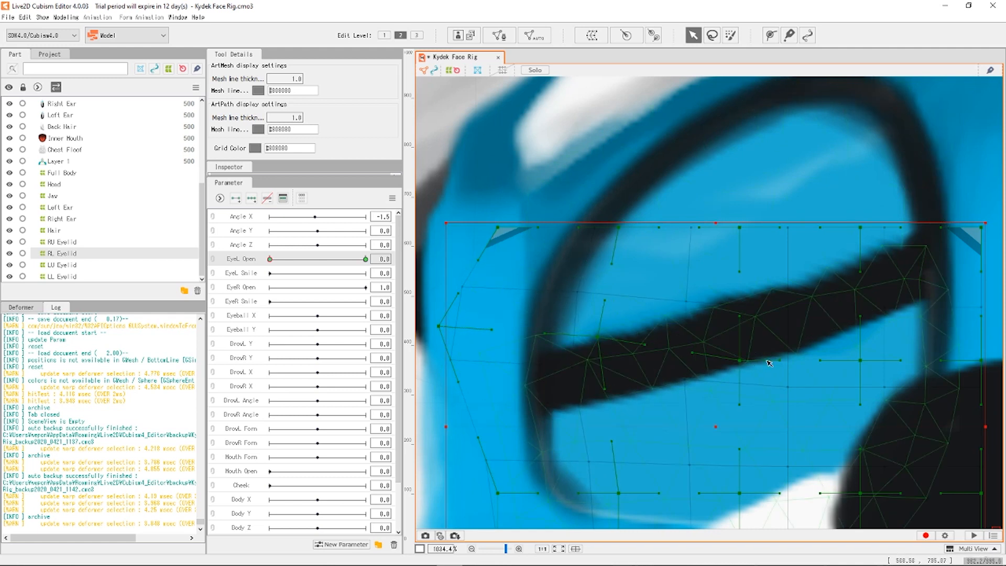
Nudge the RL Eyelid deformer's nose-side interior point upward and pull its nose-side edge outward beside the closed eye.
{"action": "left_click_drag", "start_coordinate": [860, 361], "coordinate": [864, 356]}
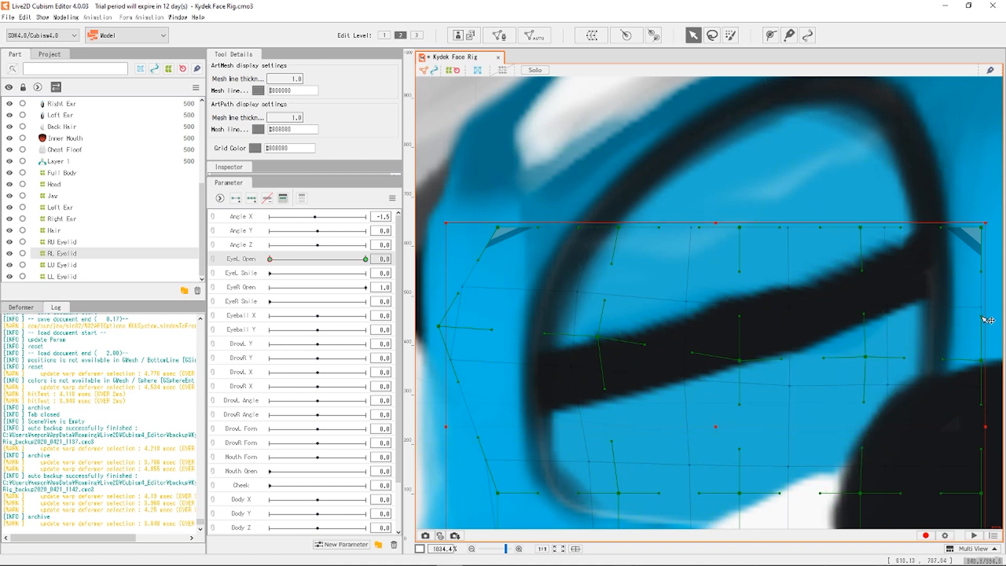
{"action": "left_click_drag", "start_coordinate": [985, 307], "coordinate": [985, 307]}
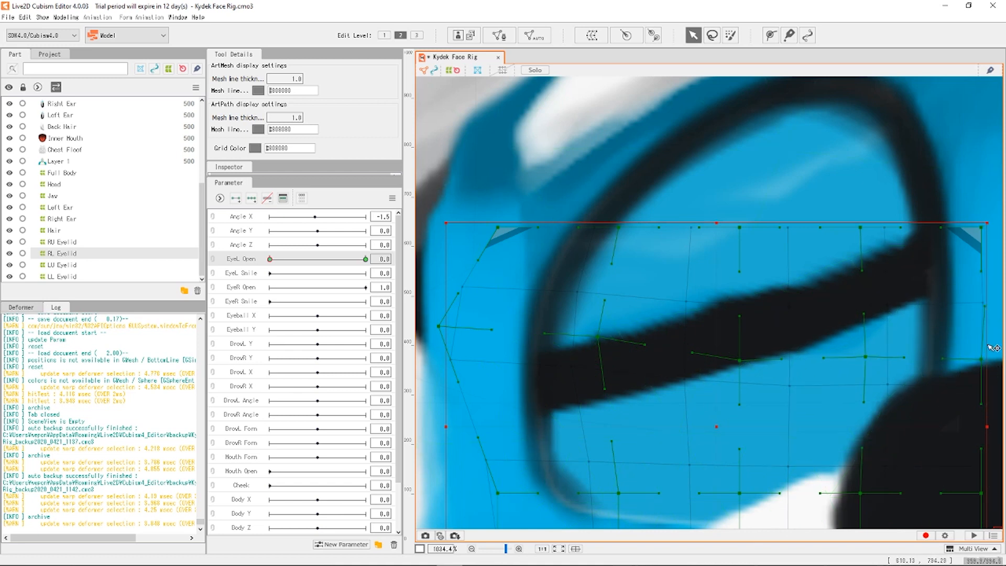
{"action": "left_click_drag", "start_coordinate": [991, 347], "coordinate": [1003, 347]}
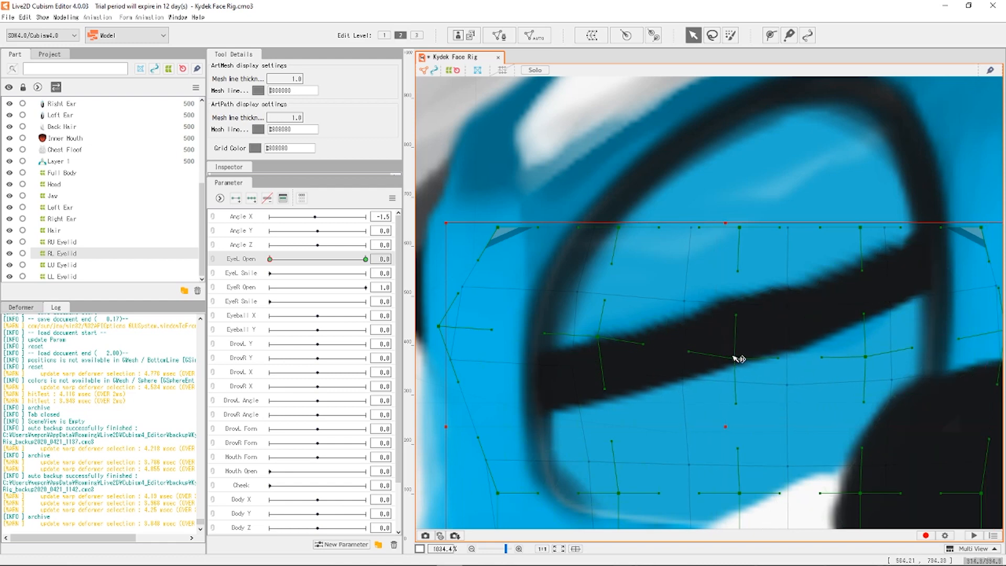
{"action": "scroll", "coordinate": [623, 440], "scroll_direction": "down", "scroll_amount": 2}
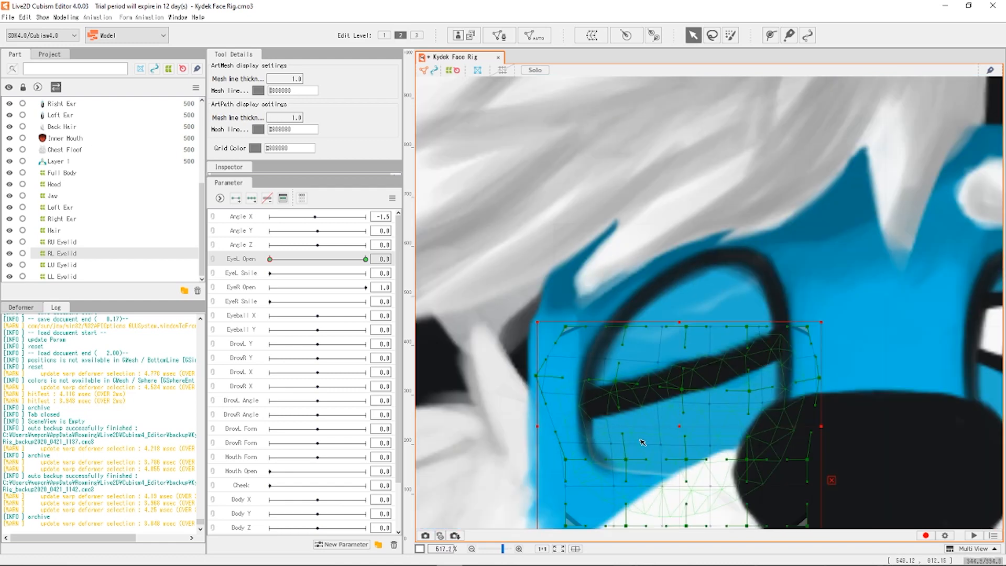
{"action": "scroll", "coordinate": [642, 443], "scroll_direction": "up", "scroll_amount": 2}
{"action": "left_click_drag", "start_coordinate": [683, 436], "coordinate": [660, 438]}
{"action": "scroll", "coordinate": [673, 398], "scroll_direction": "down", "scroll_amount": 5}
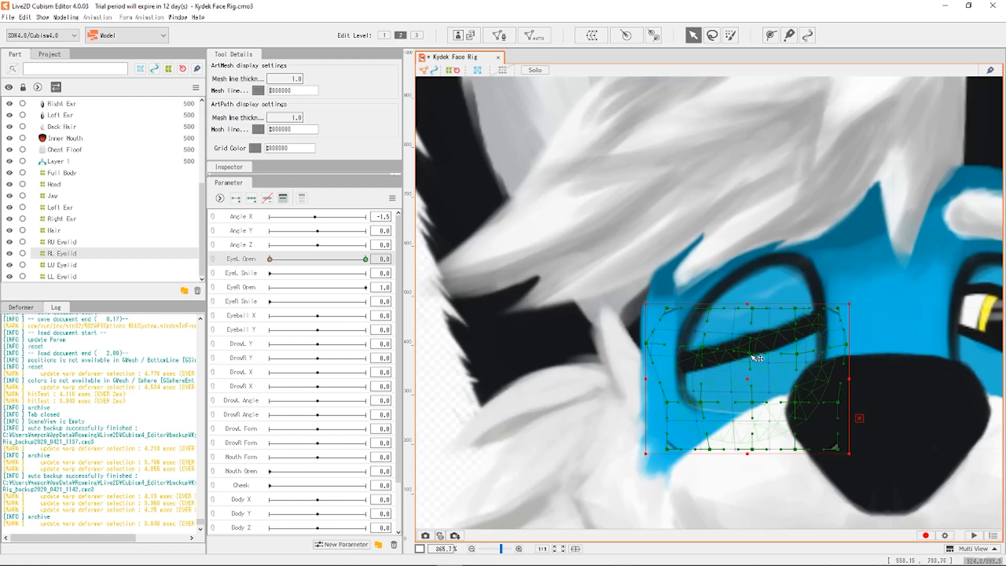
Set EyeL Open to 1.0 and lower the two middle interior points of the RL Eyelid deformer to drop the lower lid.
{"action": "left_click", "coordinate": [369, 258]}
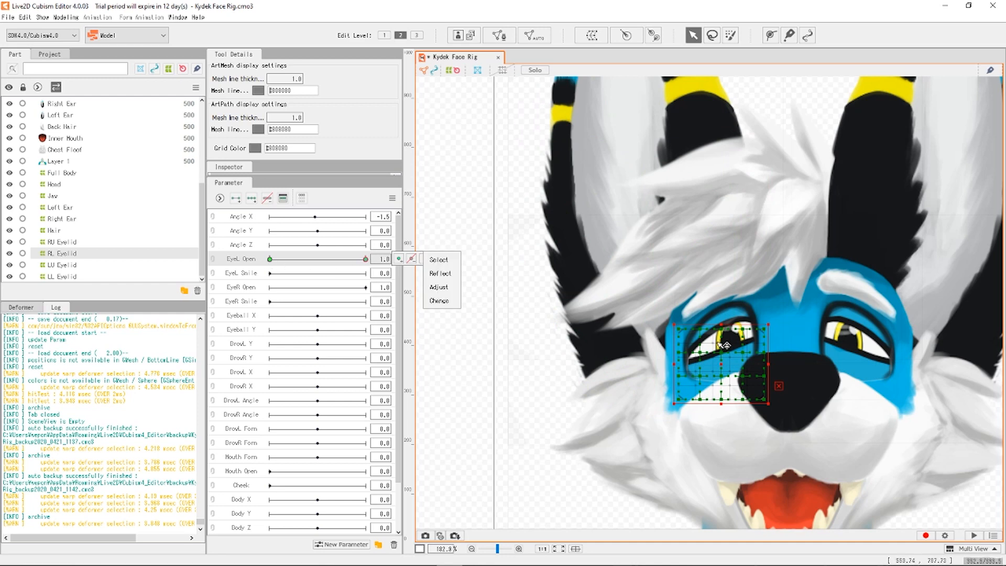
{"action": "scroll", "coordinate": [723, 346], "scroll_direction": "up", "scroll_amount": 6}
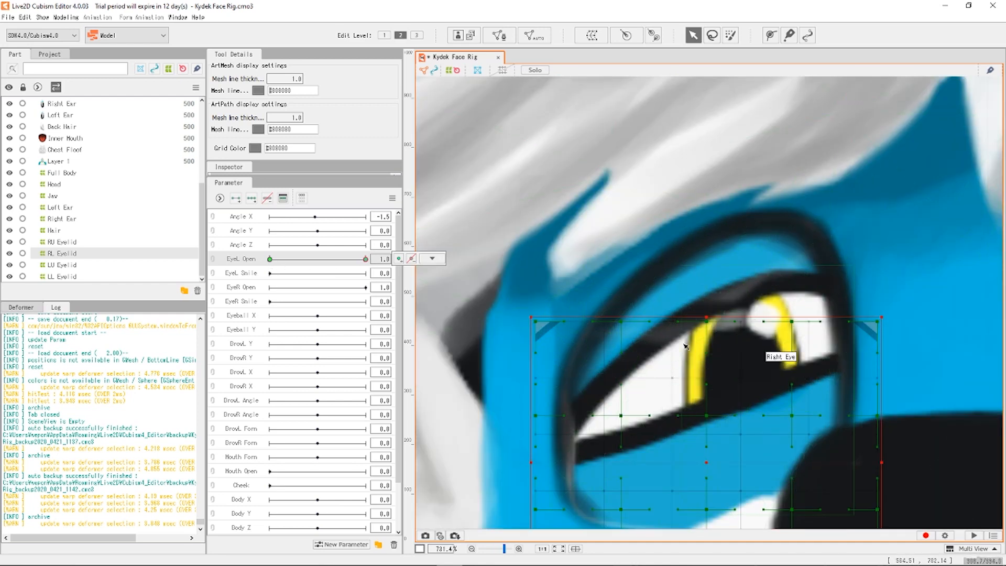
{"action": "scroll", "coordinate": [733, 362], "scroll_direction": "down", "scroll_amount": 3}
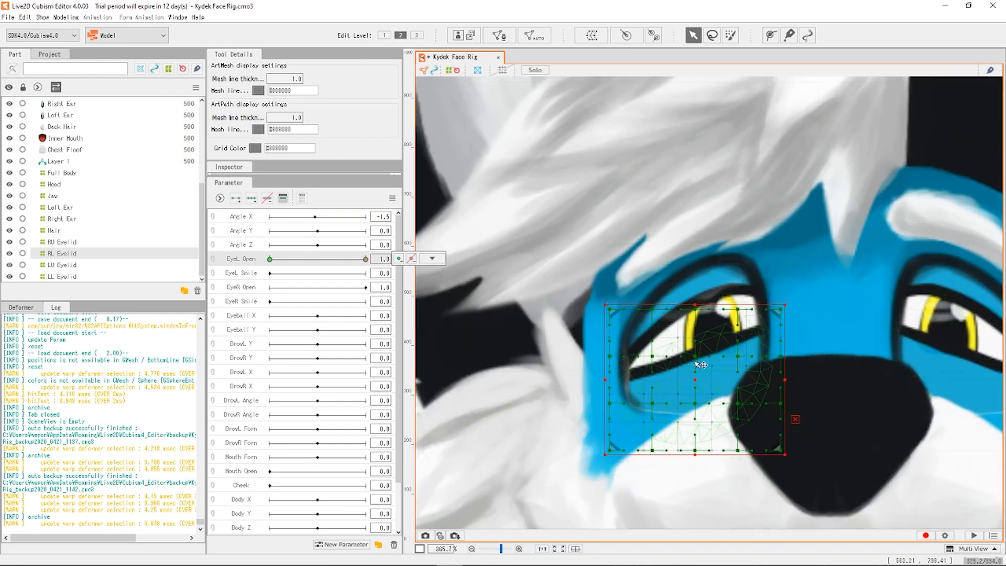
{"action": "scroll", "coordinate": [723, 356], "scroll_direction": "up", "scroll_amount": 3}
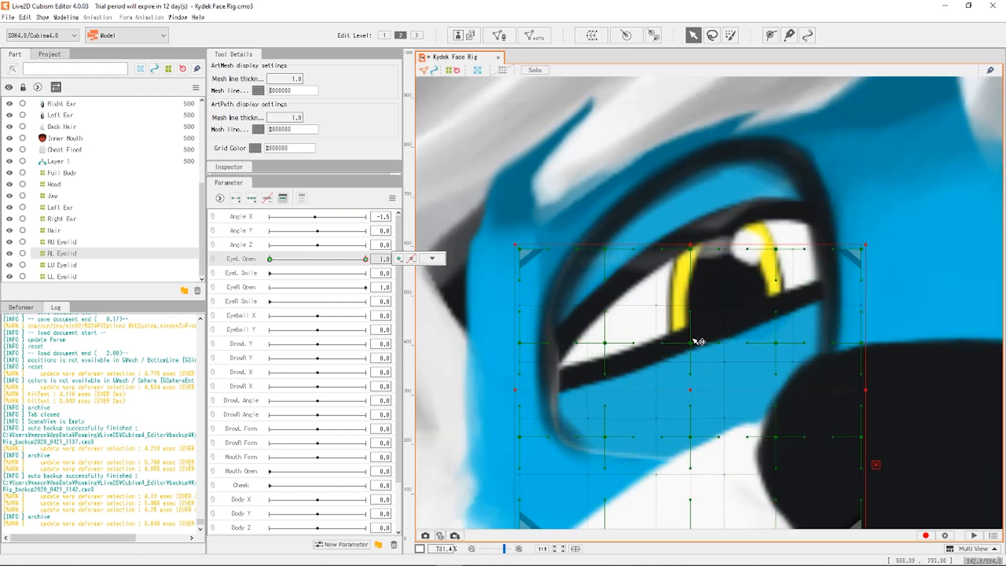
{"action": "left_click_drag", "start_coordinate": [694, 347], "coordinate": [696, 381]}
{"action": "left_click_drag", "start_coordinate": [688, 460], "coordinate": [696, 496]}
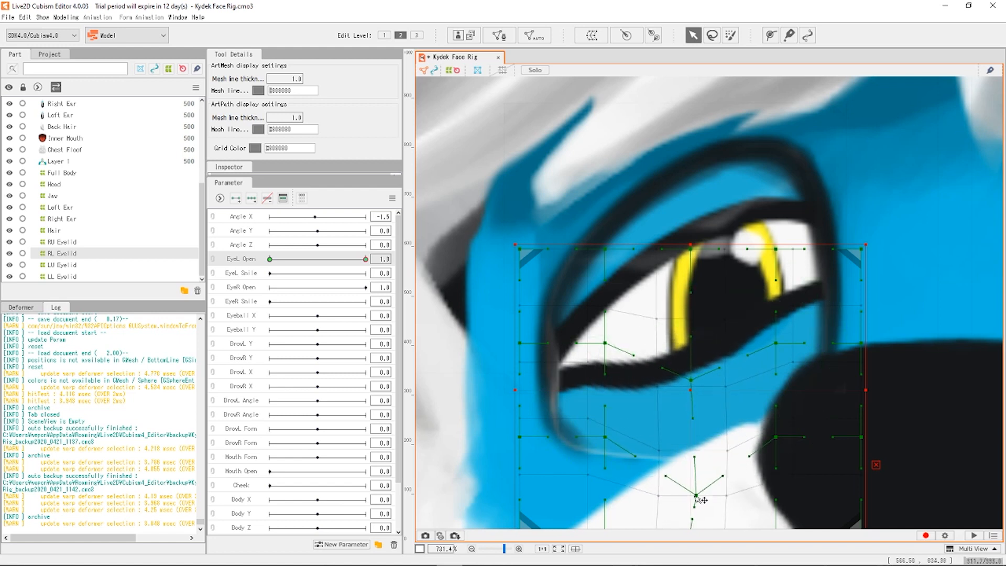
Lower the RL Eyelid's nose-side and outer interior points away from the eye, and pull its two outer edge points outward.
{"action": "left_click_drag", "start_coordinate": [778, 344], "coordinate": [821, 399]}
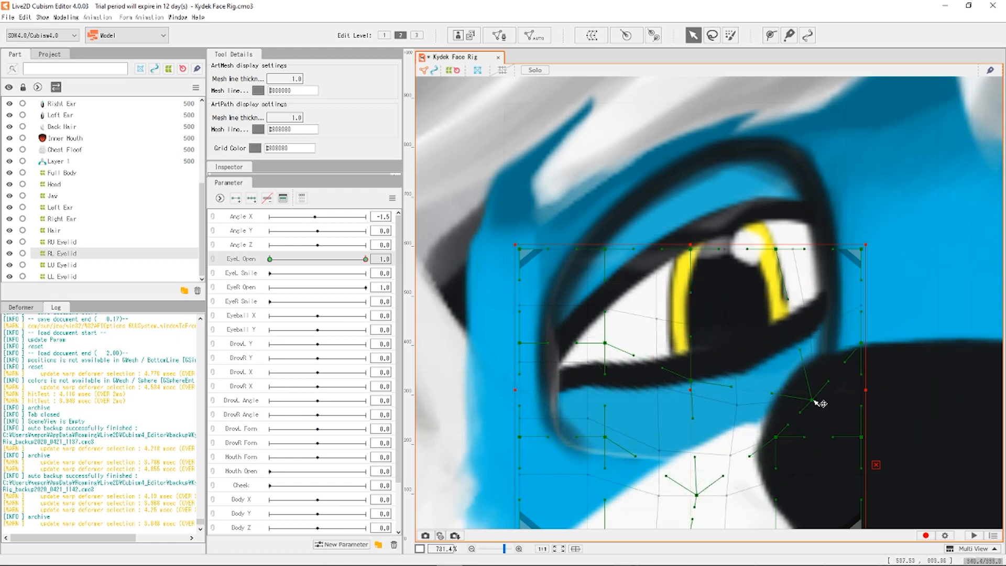
{"action": "left_click_drag", "start_coordinate": [779, 438], "coordinate": [842, 500]}
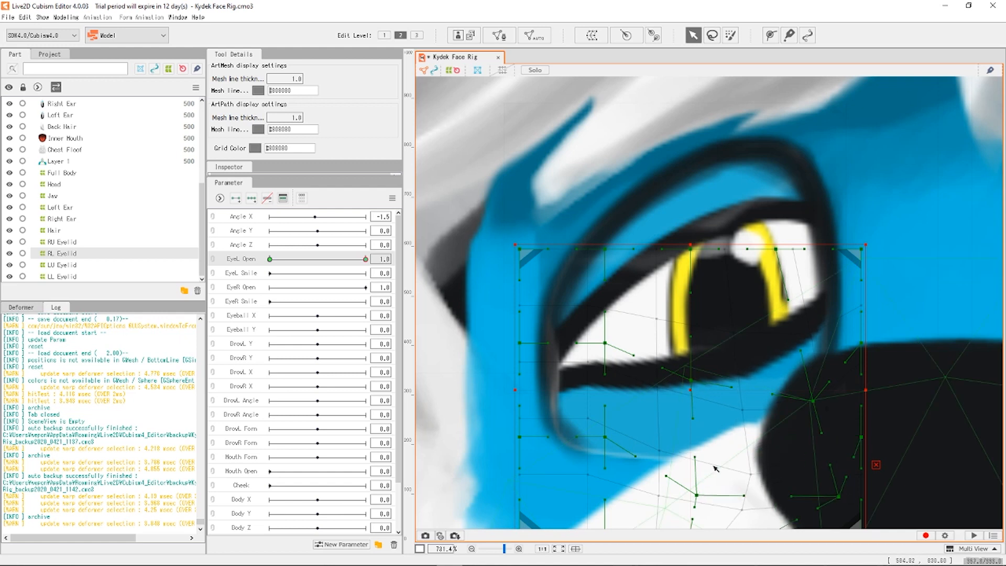
{"action": "left_click_drag", "start_coordinate": [603, 348], "coordinate": [582, 399]}
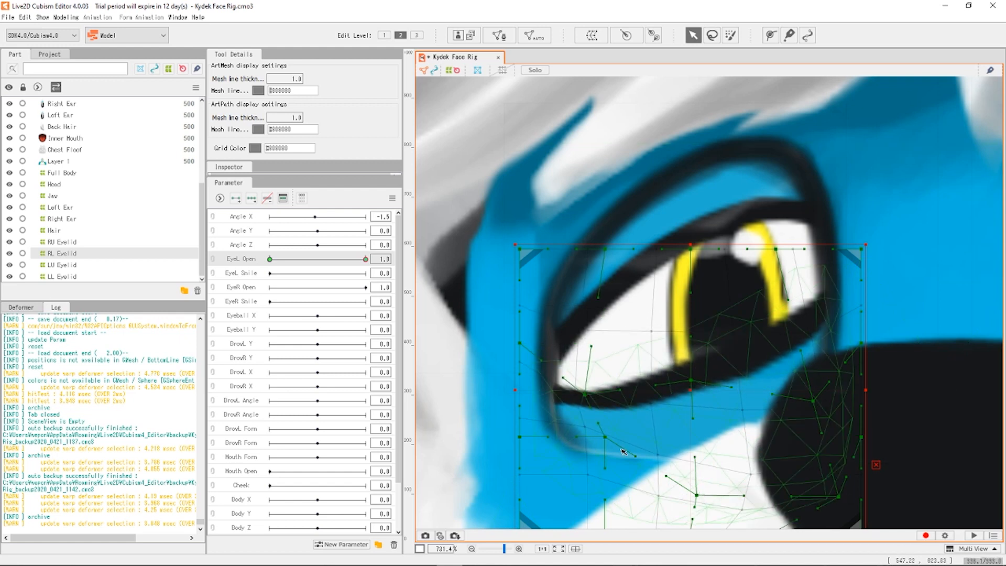
{"action": "left_click_drag", "start_coordinate": [602, 441], "coordinate": [570, 488]}
{"action": "left_click_drag", "start_coordinate": [519, 437], "coordinate": [490, 467]}
{"action": "left_click_drag", "start_coordinate": [523, 349], "coordinate": [489, 352]}
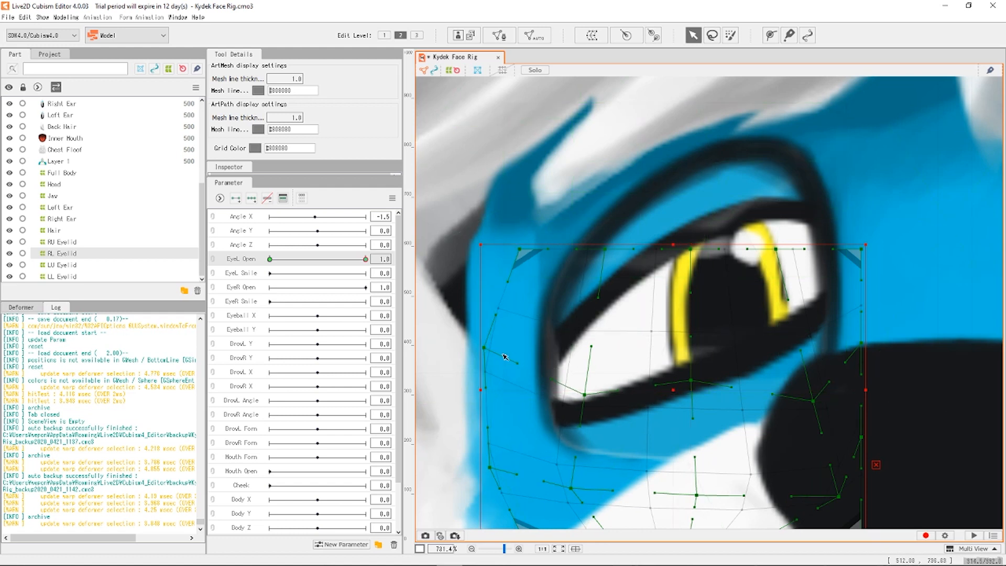
Lower the RL Eyelid's middle interior point toward the nose, nudge the nose-side one outward, and pull its upper-edge points down over the eye.
{"action": "left_click_drag", "start_coordinate": [692, 383], "coordinate": [719, 416]}
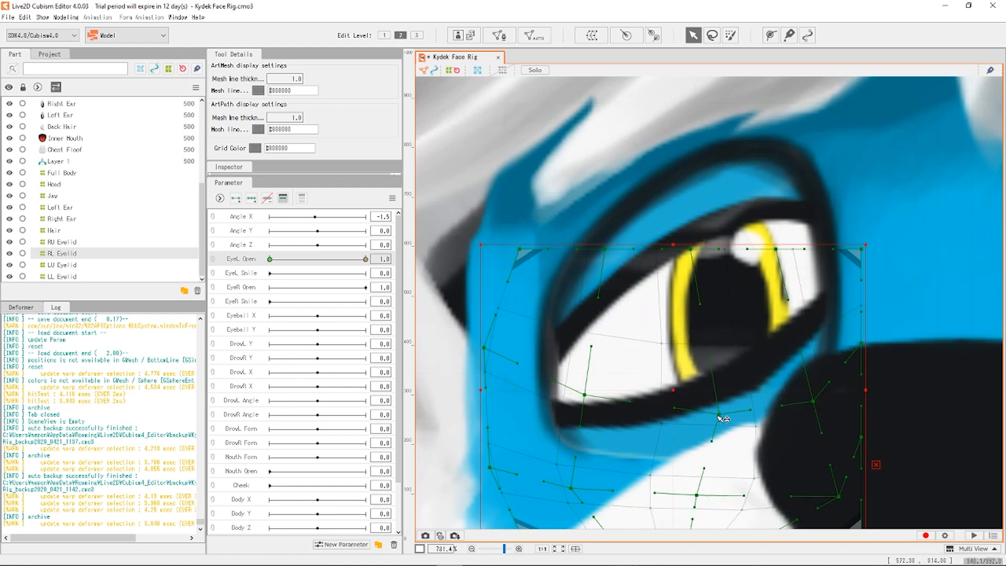
{"action": "left_click_drag", "start_coordinate": [813, 401], "coordinate": [825, 406]}
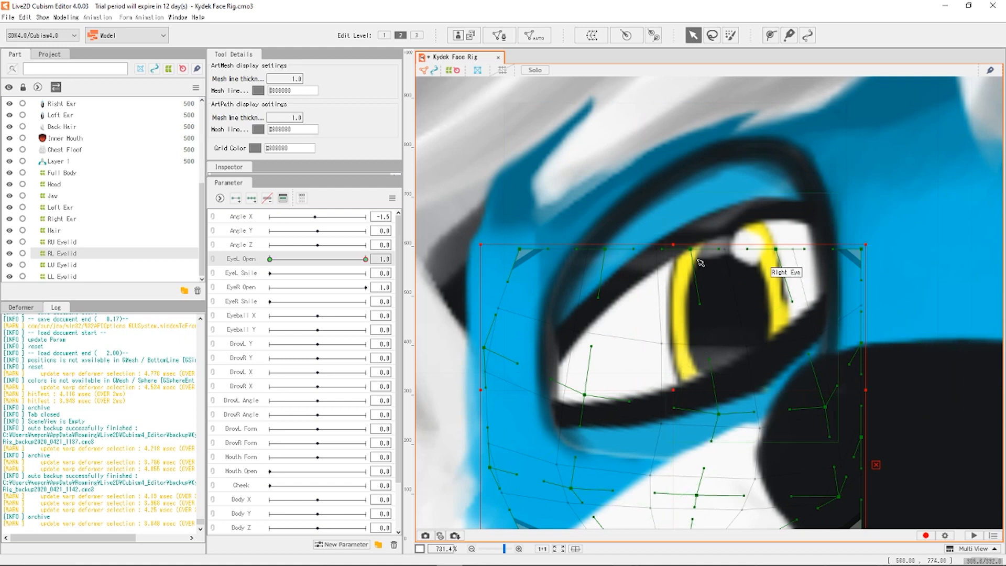
{"action": "left_click_drag", "start_coordinate": [699, 254], "coordinate": [732, 309]}
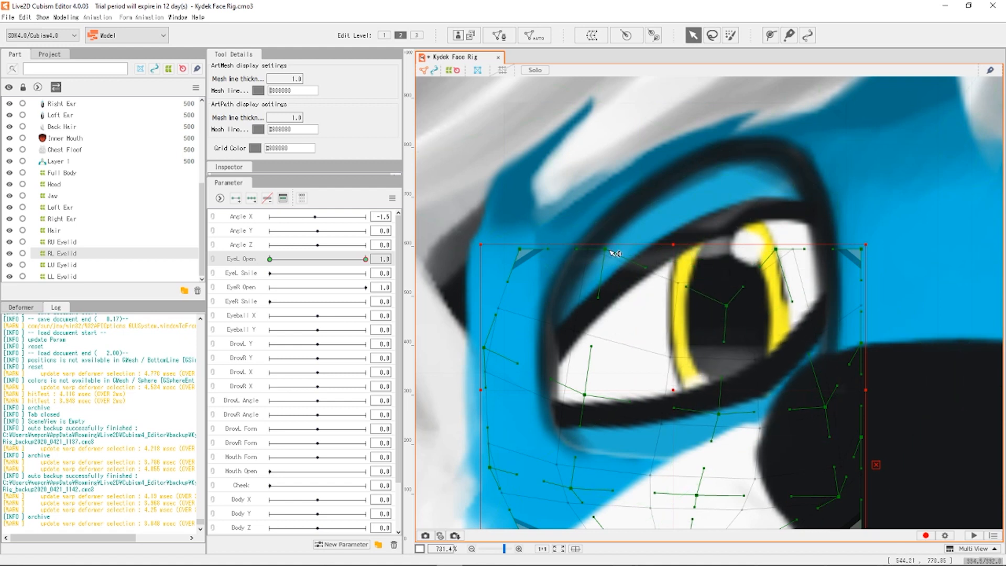
{"action": "left_click_drag", "start_coordinate": [587, 278], "coordinate": [569, 320]}
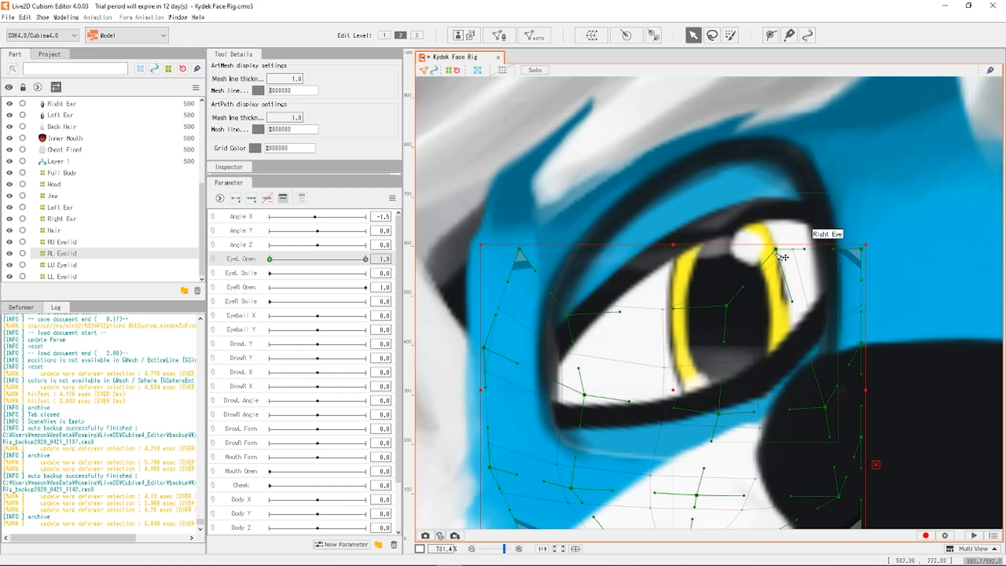
{"action": "left_click_drag", "start_coordinate": [781, 256], "coordinate": [733, 335]}
Lower the RL Eyelid's middle and outer interior points in both rows to open the lower lid below the full iris.
{"action": "left_click_drag", "start_coordinate": [719, 417], "coordinate": [744, 482]}
{"action": "left_click_drag", "start_coordinate": [584, 394], "coordinate": [563, 420]}
{"action": "left_click_drag", "start_coordinate": [571, 488], "coordinate": [568, 522]}
{"action": "left_click_drag", "start_coordinate": [693, 497], "coordinate": [759, 522]}
{"action": "left_click_drag", "start_coordinate": [749, 484], "coordinate": [755, 499]}
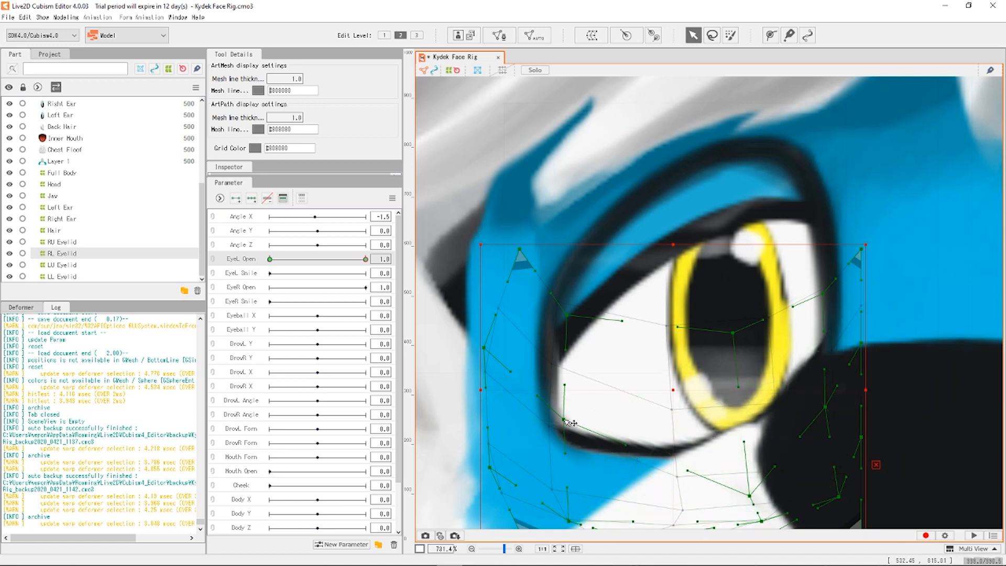
{"action": "left_click_drag", "start_coordinate": [565, 421], "coordinate": [550, 436]}
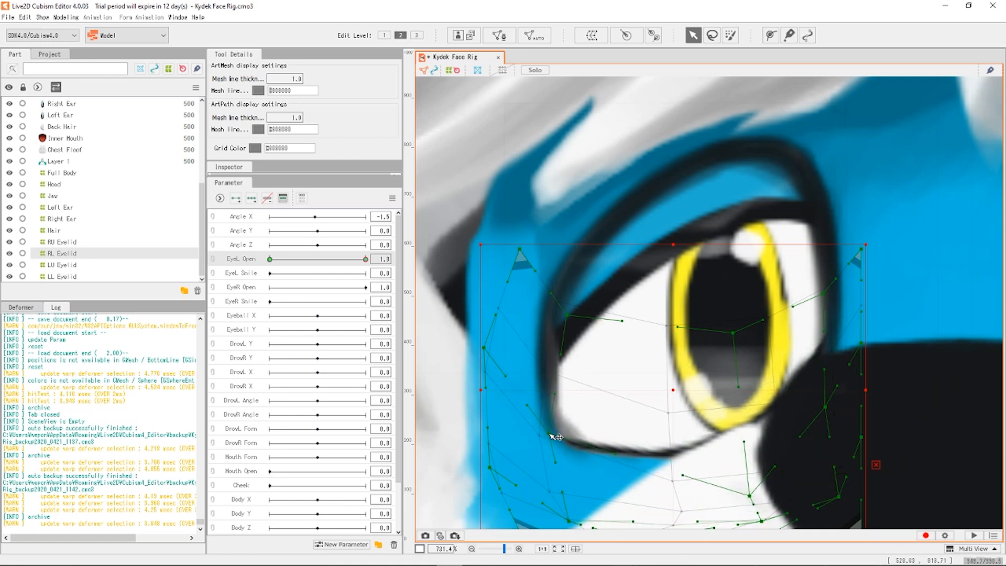
Select the RU Eyelid deformer, raise its nose-side upper interior point, and nudge the adjacent nose-side edge point up.
{"action": "scroll", "coordinate": [681, 345], "scroll_direction": "down", "scroll_amount": 5}
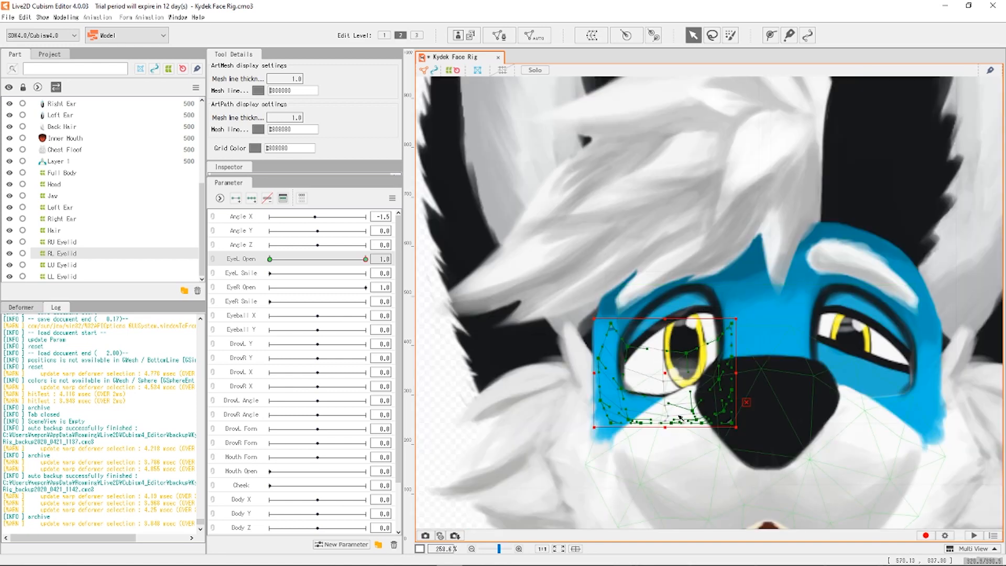
{"action": "scroll", "coordinate": [679, 417], "scroll_direction": "up", "scroll_amount": 5}
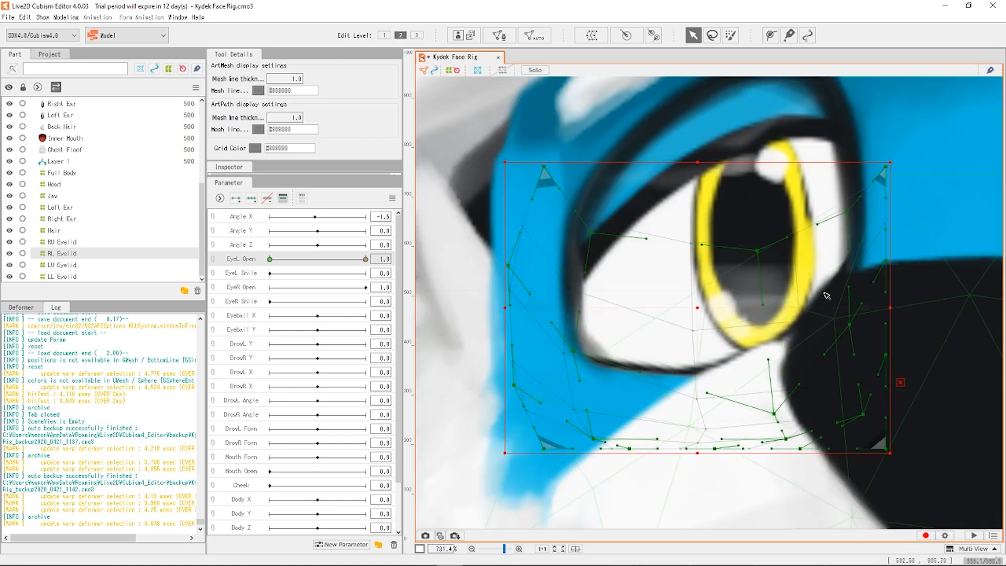
{"action": "scroll", "coordinate": [597, 365], "scroll_direction": "up", "scroll_amount": 3}
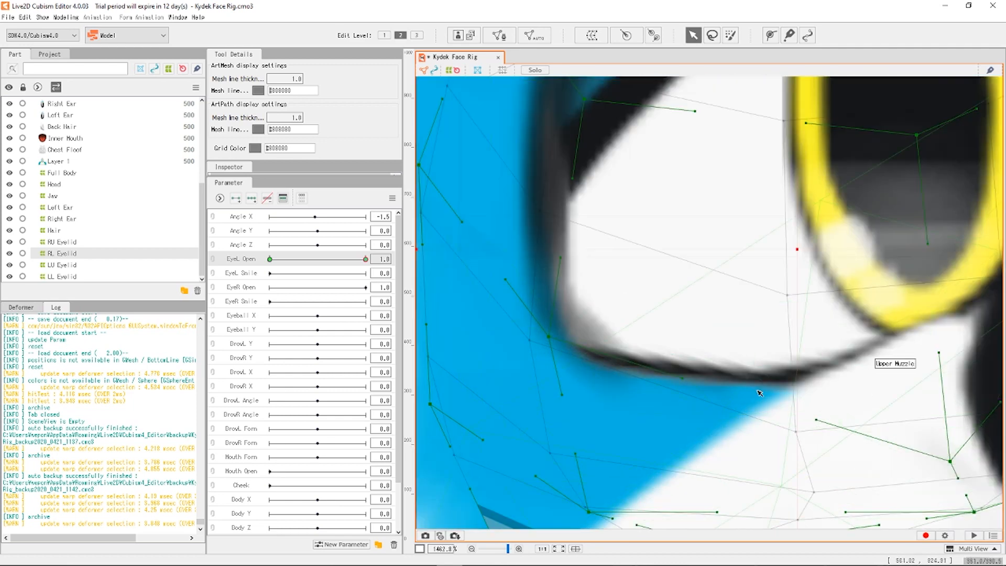
{"action": "scroll", "coordinate": [759, 393], "scroll_direction": "down", "scroll_amount": 4}
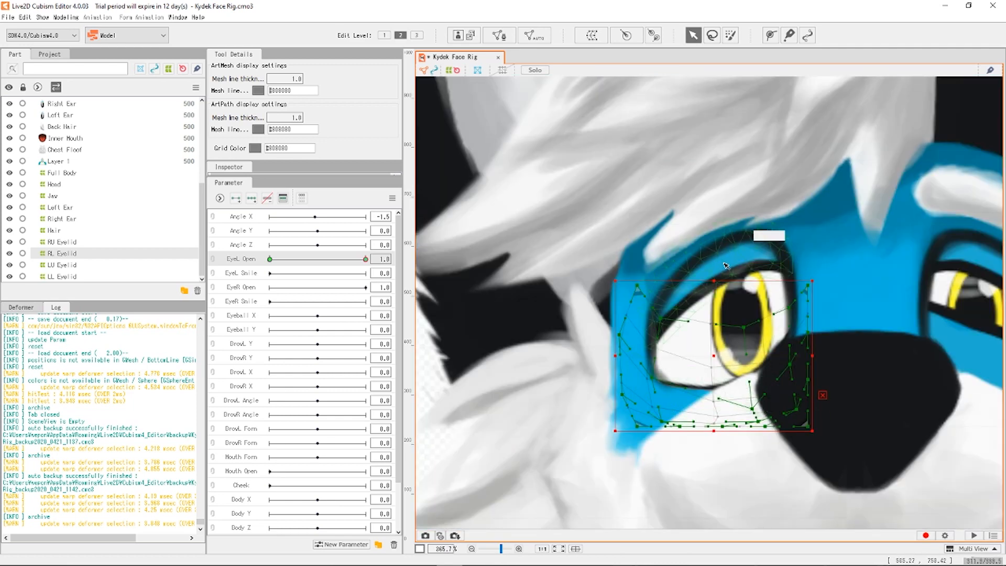
{"action": "left_click", "coordinate": [78, 242]}
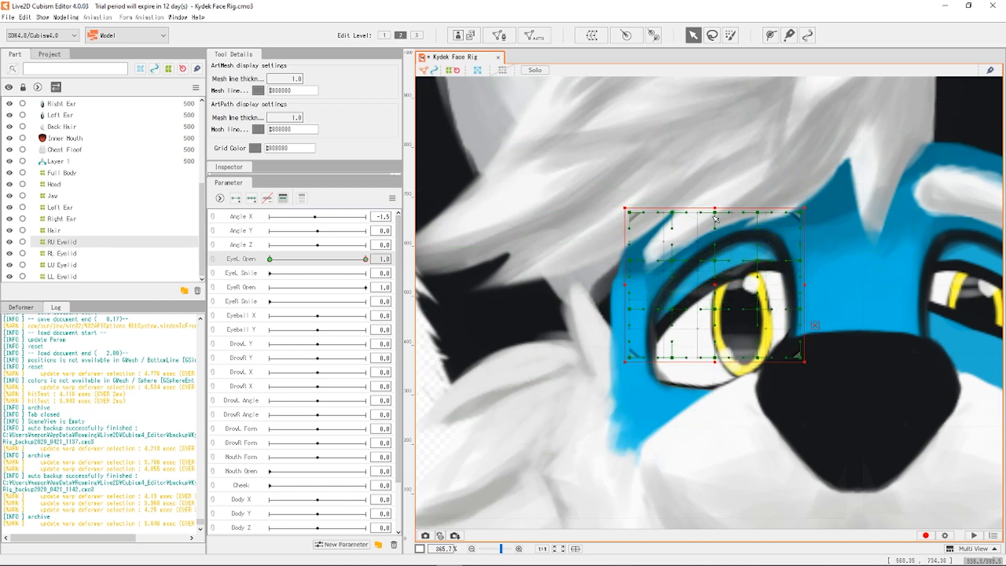
{"action": "scroll", "coordinate": [722, 246], "scroll_direction": "up", "scroll_amount": 2}
{"action": "scroll", "coordinate": [738, 420], "scroll_direction": "up", "scroll_amount": 2}
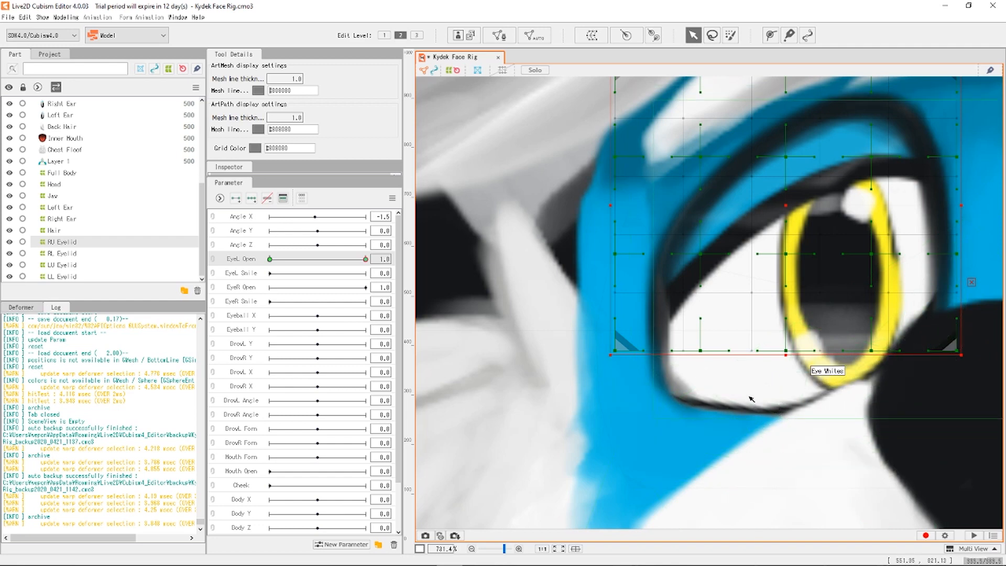
{"action": "scroll", "coordinate": [779, 356], "scroll_direction": "down", "scroll_amount": 2}
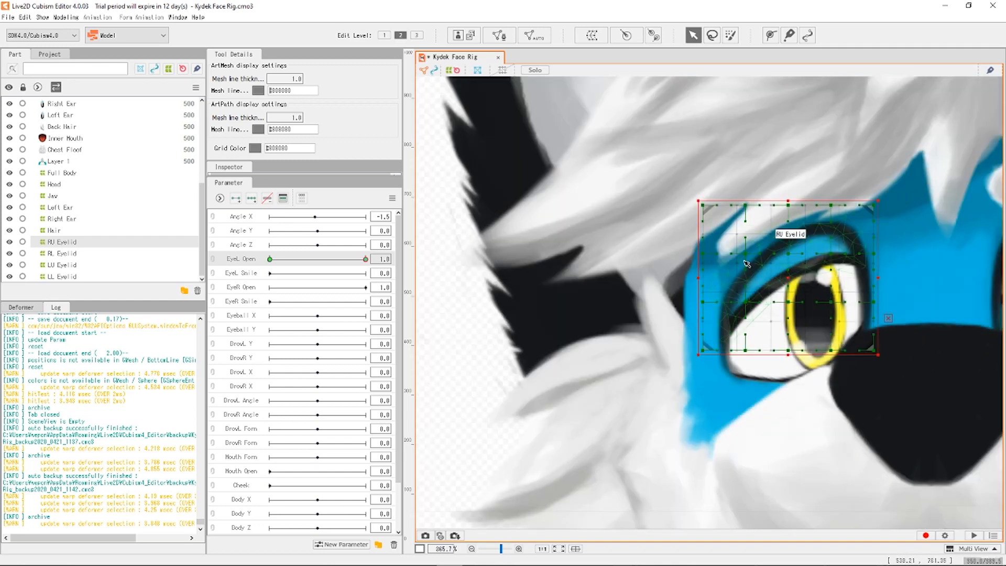
{"action": "scroll", "coordinate": [735, 207], "scroll_direction": "down", "scroll_amount": 2}
{"action": "scroll", "coordinate": [787, 177], "scroll_direction": "up", "scroll_amount": 2}
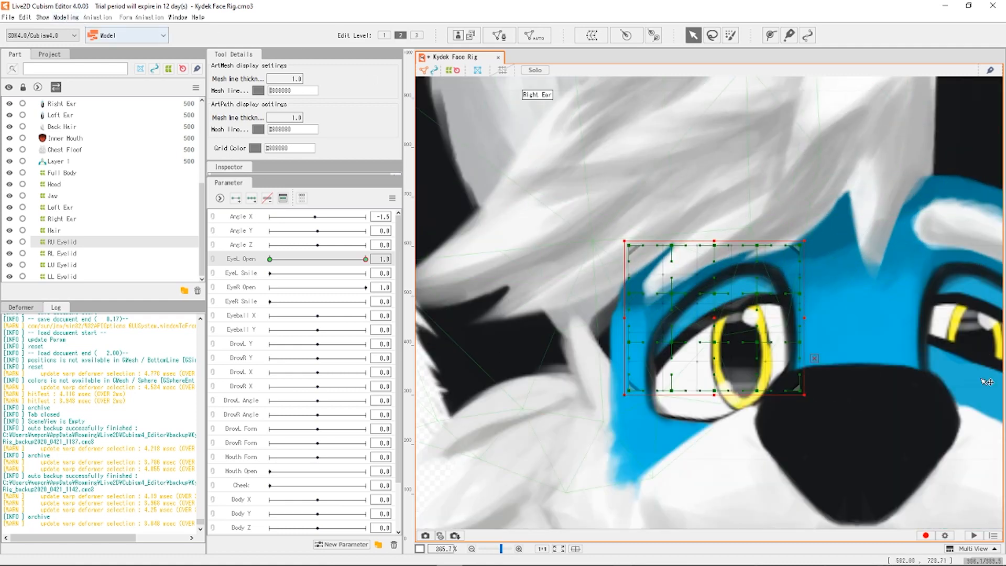
{"action": "scroll", "coordinate": [782, 401], "scroll_direction": "down", "scroll_amount": 1}
{"action": "scroll", "coordinate": [721, 418], "scroll_direction": "up", "scroll_amount": 1}
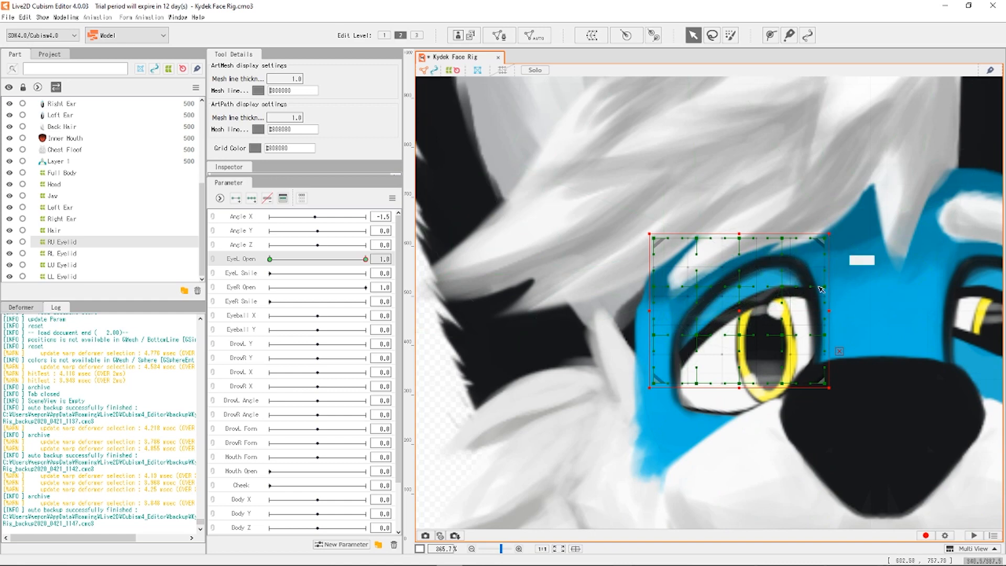
{"action": "scroll", "coordinate": [756, 306], "scroll_direction": "up", "scroll_amount": 5}
{"action": "left_click_drag", "start_coordinate": [756, 269], "coordinate": [747, 177]}
{"action": "left_click_drag", "start_coordinate": [884, 272], "coordinate": [882, 243]}
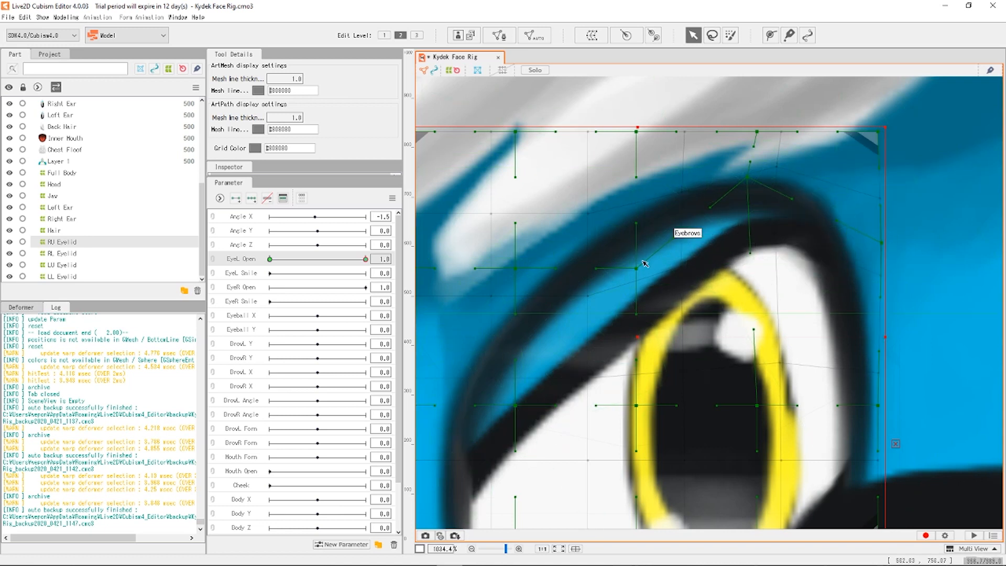
Raise the RU Eyelid's middle and outer interior points up and outward, and lift its nose-side upper point further to round the open lid.
{"action": "left_click_drag", "start_coordinate": [640, 270], "coordinate": [569, 162]}
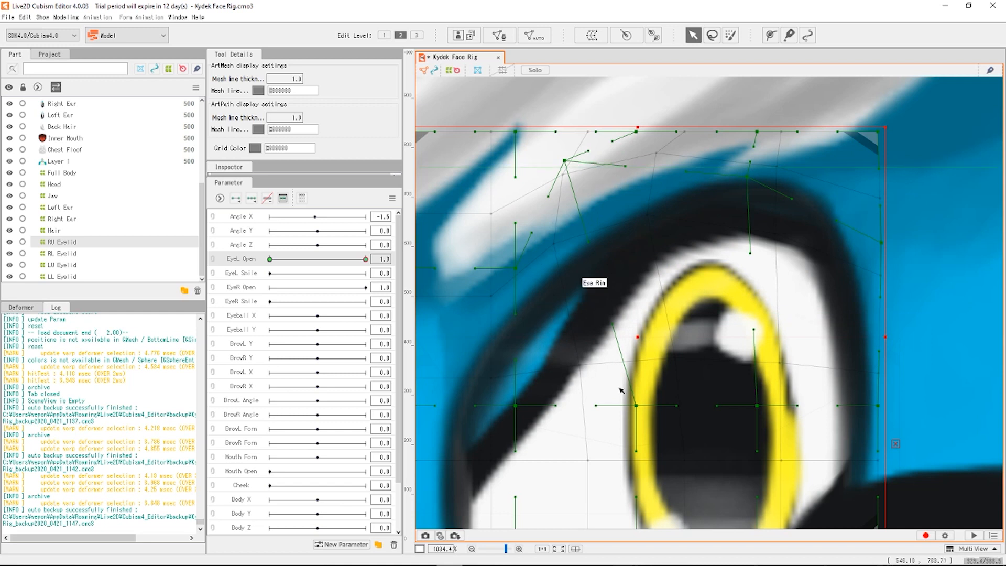
{"action": "left_click_drag", "start_coordinate": [508, 266], "coordinate": [441, 204]}
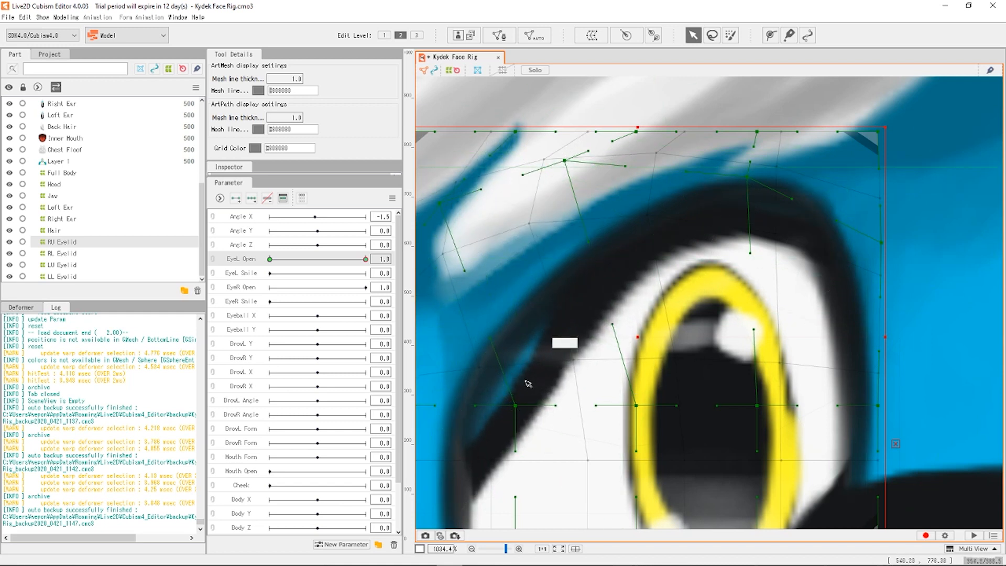
{"action": "left_click_drag", "start_coordinate": [517, 405], "coordinate": [473, 386]}
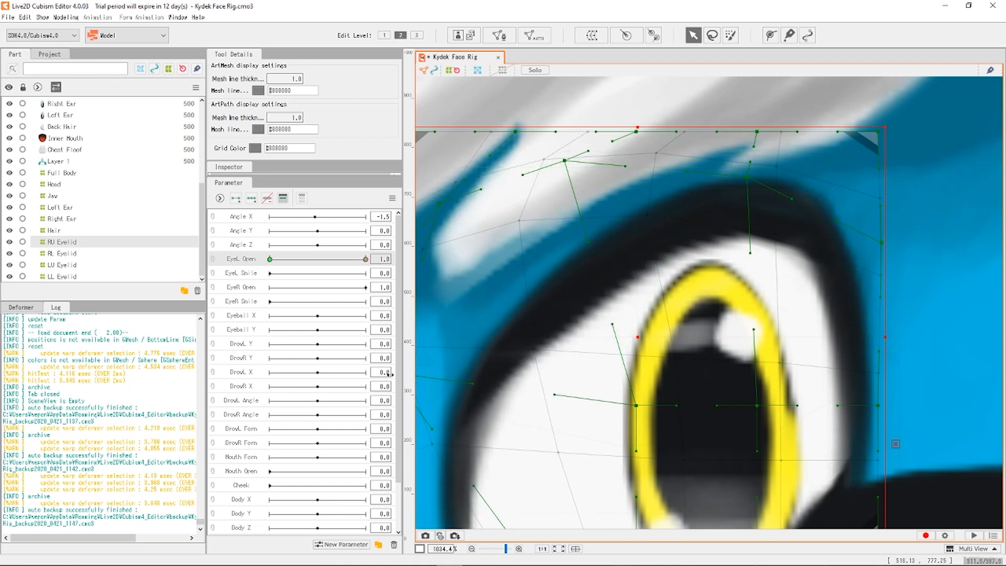
{"action": "left_click_drag", "start_coordinate": [636, 406], "coordinate": [590, 300]}
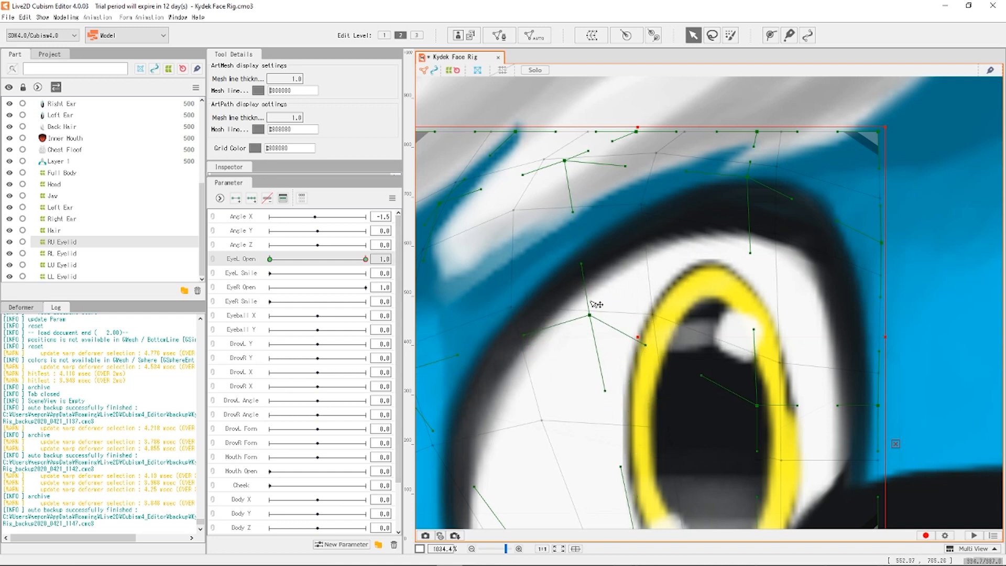
{"action": "left_click_drag", "start_coordinate": [752, 252], "coordinate": [759, 92]}
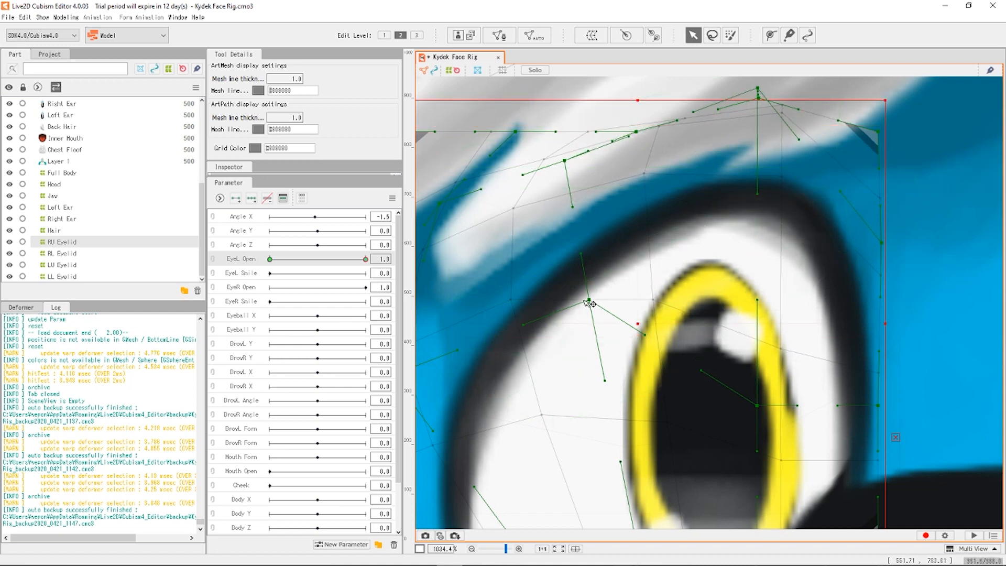
{"action": "left_click_drag", "start_coordinate": [589, 300], "coordinate": [572, 292]}
View the whole face and test the eyelid motion by sliding EyeL Open down partway and back to 1.0.
{"action": "scroll", "coordinate": [491, 313], "scroll_direction": "down", "scroll_amount": 5}
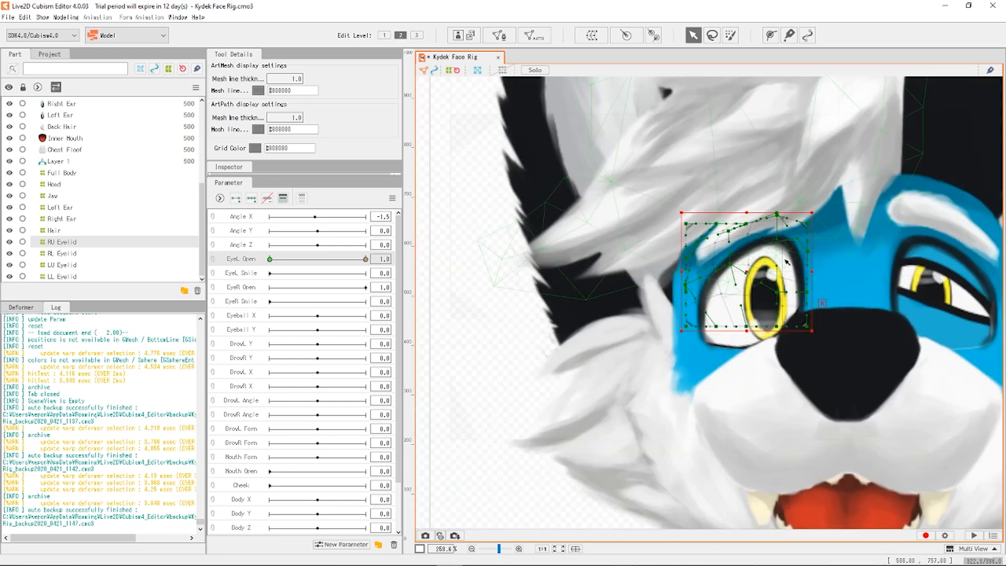
{"action": "scroll", "coordinate": [491, 313], "scroll_direction": "down", "scroll_amount": 3}
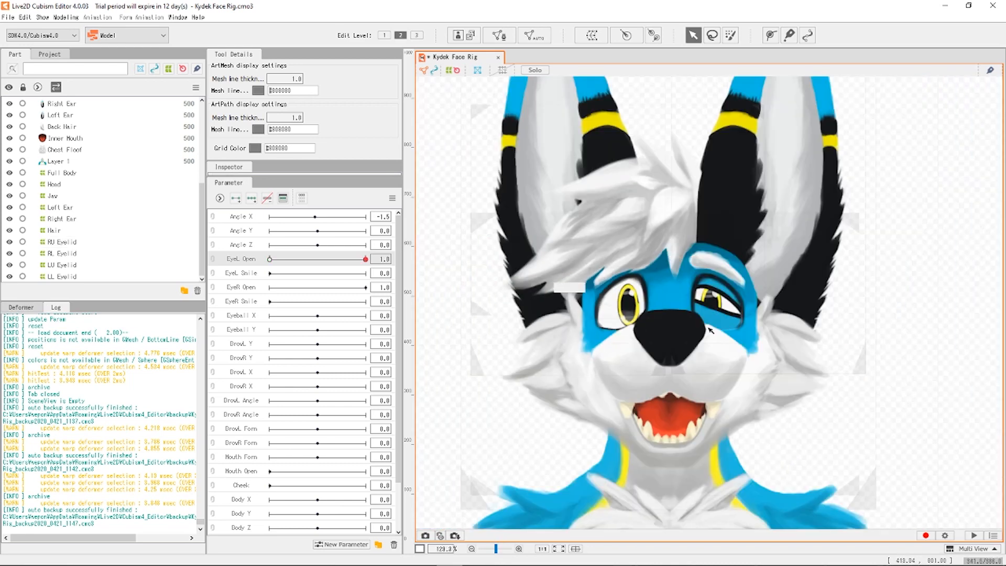
{"action": "scroll", "coordinate": [973, 358], "scroll_direction": "up", "scroll_amount": 2}
{"action": "scroll", "coordinate": [921, 339], "scroll_direction": "down", "scroll_amount": 2}
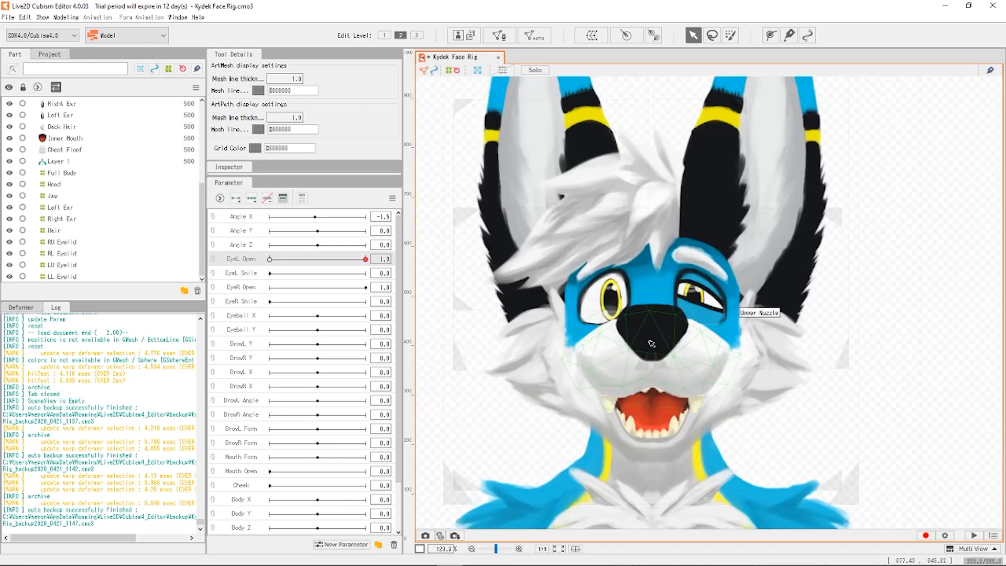
{"action": "scroll", "coordinate": [592, 306], "scroll_direction": "up", "scroll_amount": 2}
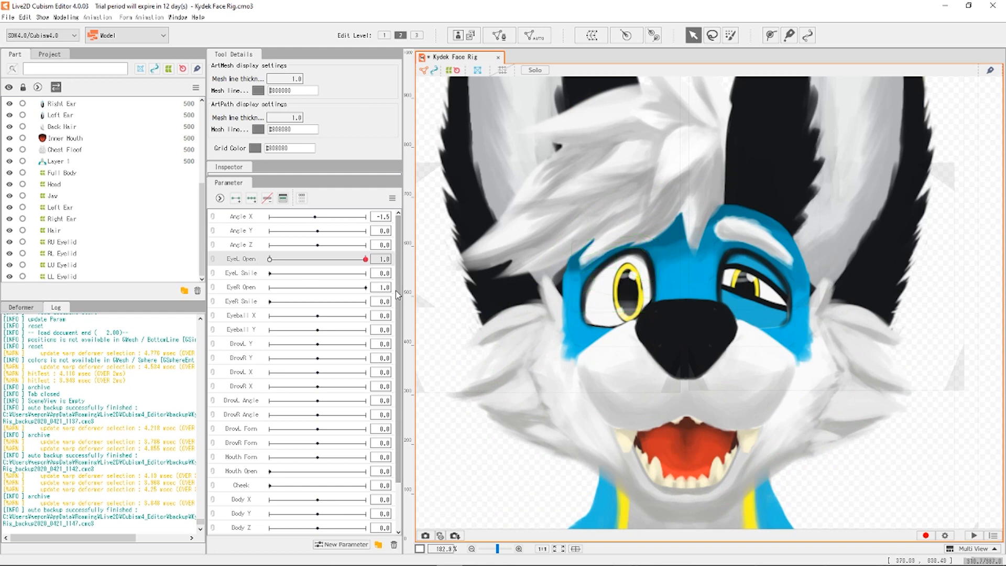
{"action": "left_click_drag", "start_coordinate": [360, 260], "coordinate": [293, 281]}
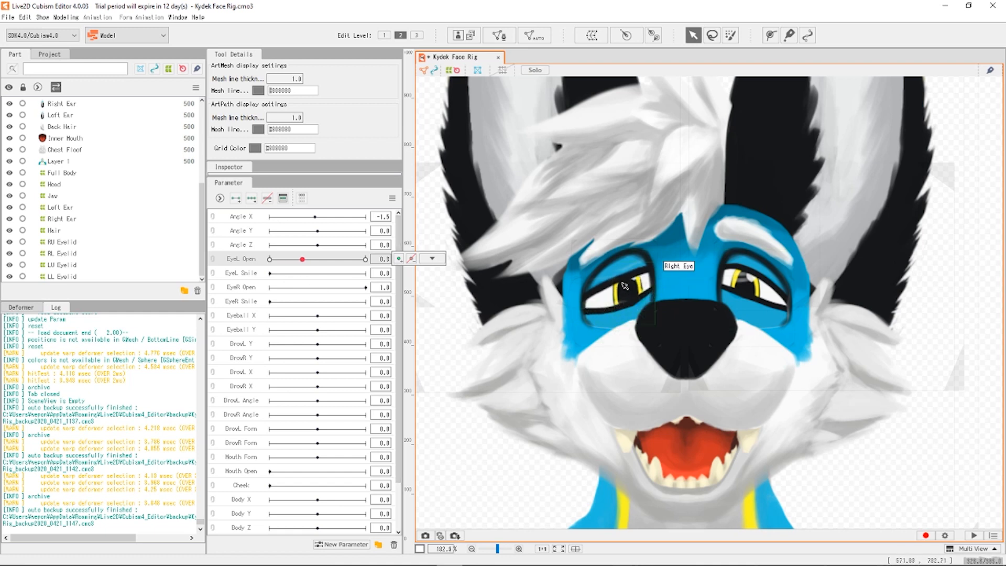
{"action": "left_click_drag", "start_coordinate": [304, 264], "coordinate": [322, 262]}
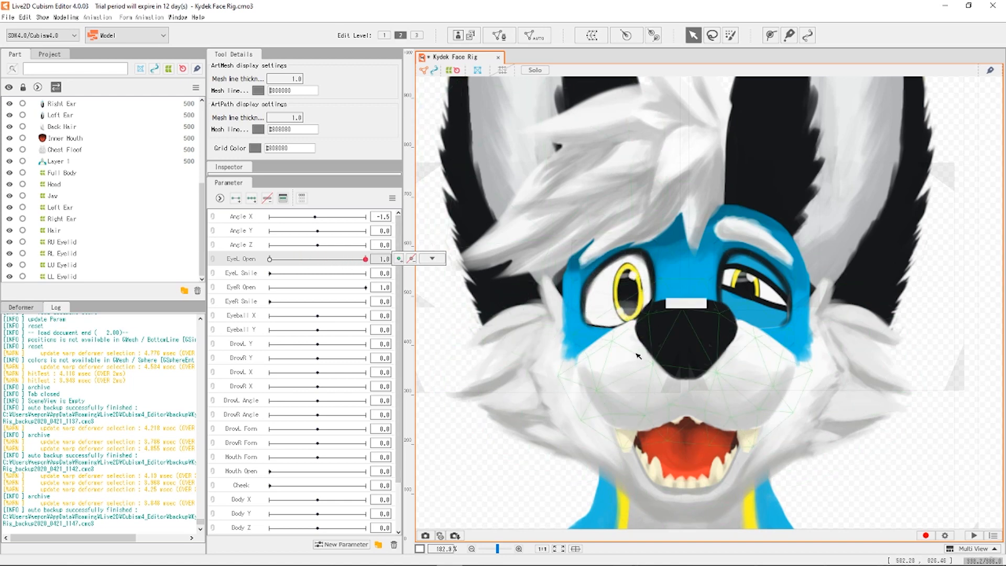
Select the RL Eyelid deformer, move its outer edge and outer interior points downward, and test the shape with EyeL Open, ending at 1.0.
{"action": "scroll", "coordinate": [602, 345], "scroll_direction": "up", "scroll_amount": 5}
{"action": "left_click", "coordinate": [64, 253]}
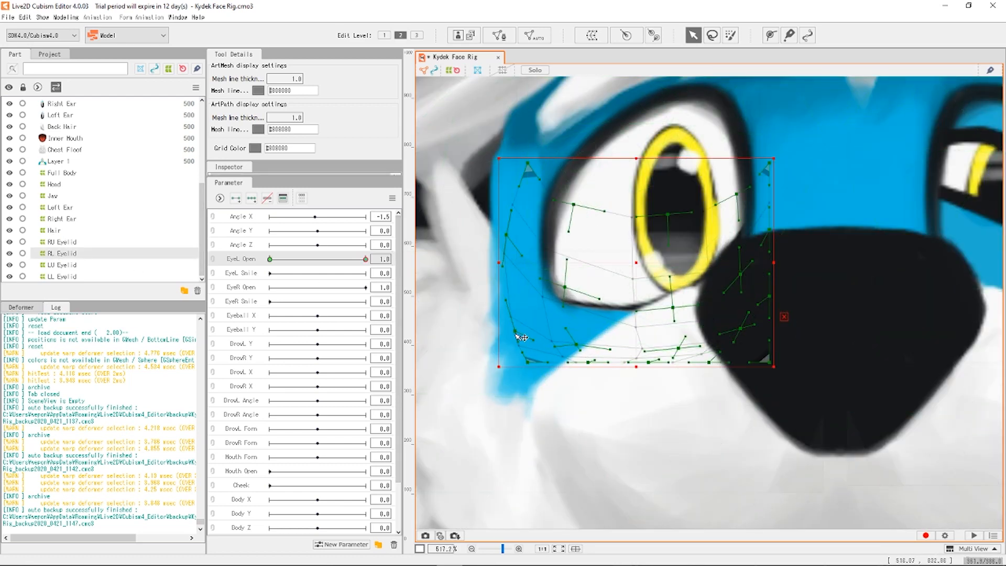
{"action": "left_click_drag", "start_coordinate": [504, 361], "coordinate": [503, 362]}
{"action": "left_click_drag", "start_coordinate": [576, 344], "coordinate": [575, 366]}
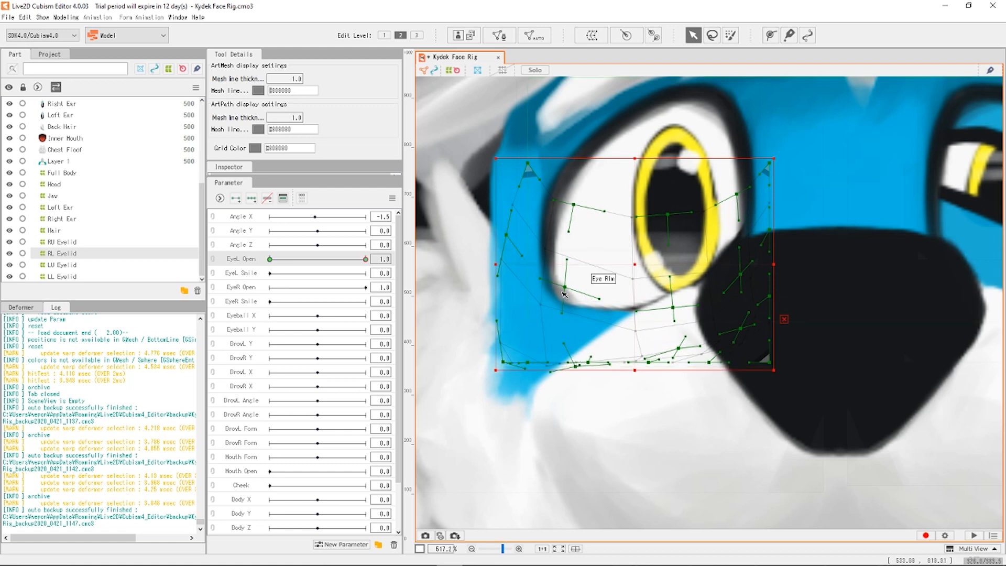
{"action": "left_click_drag", "start_coordinate": [565, 286], "coordinate": [563, 299]}
{"action": "left_click_drag", "start_coordinate": [506, 236], "coordinate": [496, 266]}
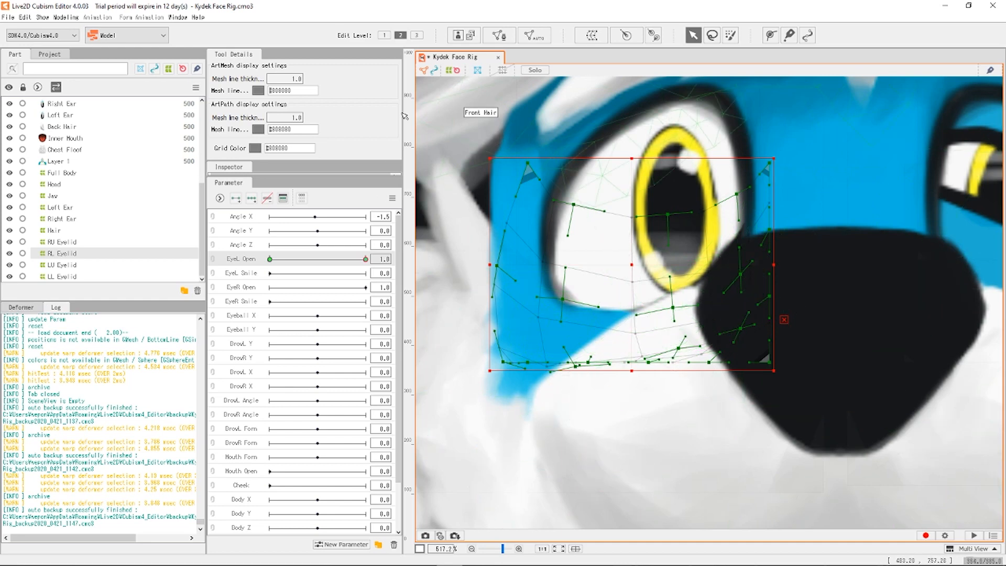
{"action": "left_click_drag", "start_coordinate": [348, 258], "coordinate": [435, 274]}
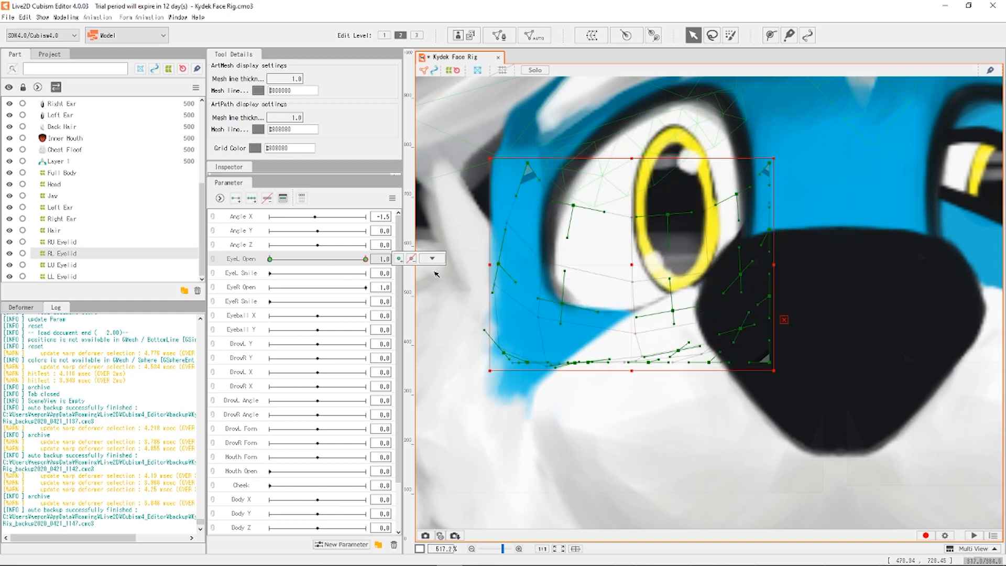
Push the RL Eyelid's nose-side edge points outward and test the eye with EyeL Open partway, at 1.0 and finally at 0.
{"action": "left_click_drag", "start_coordinate": [363, 259], "coordinate": [435, 270]}
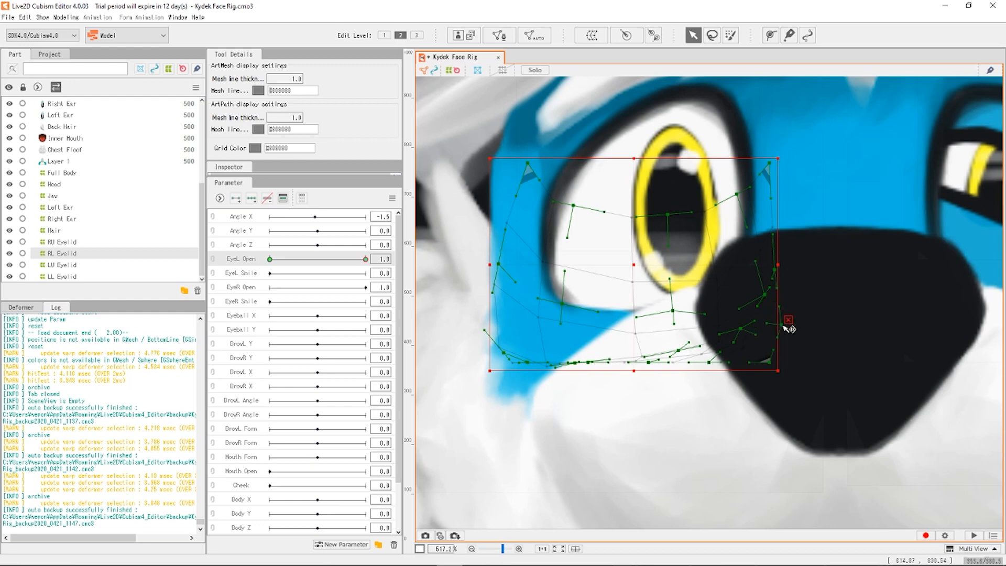
{"action": "left_click_drag", "start_coordinate": [788, 328], "coordinate": [795, 328]}
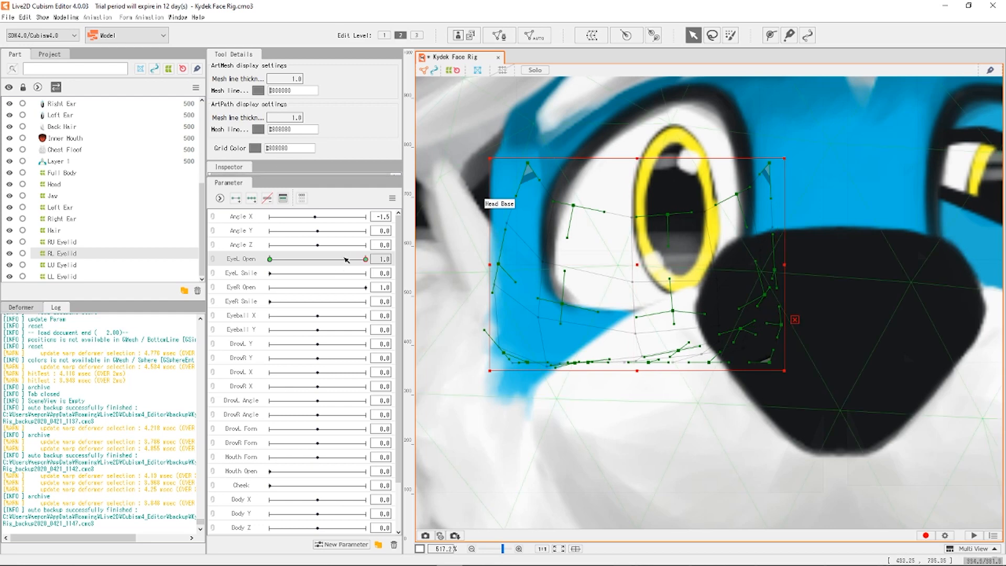
{"action": "mouse_move", "coordinate": [346, 260]}
{"action": "left_mouse_down"}
{"action": "mouse_move", "coordinate": [270, 260]}
{"action": "mouse_move", "coordinate": [366, 262]}
{"action": "mouse_move", "coordinate": [274, 270]}
{"action": "mouse_move", "coordinate": [370, 269]}
{"action": "mouse_move", "coordinate": [285, 269]}
{"action": "mouse_move", "coordinate": [357, 267]}
{"action": "mouse_move", "coordinate": [291, 264]}
{"action": "mouse_move", "coordinate": [328, 264]}
{"action": "left_mouse_up"}
{"action": "scroll", "coordinate": [591, 306], "scroll_direction": "down", "scroll_amount": 2}
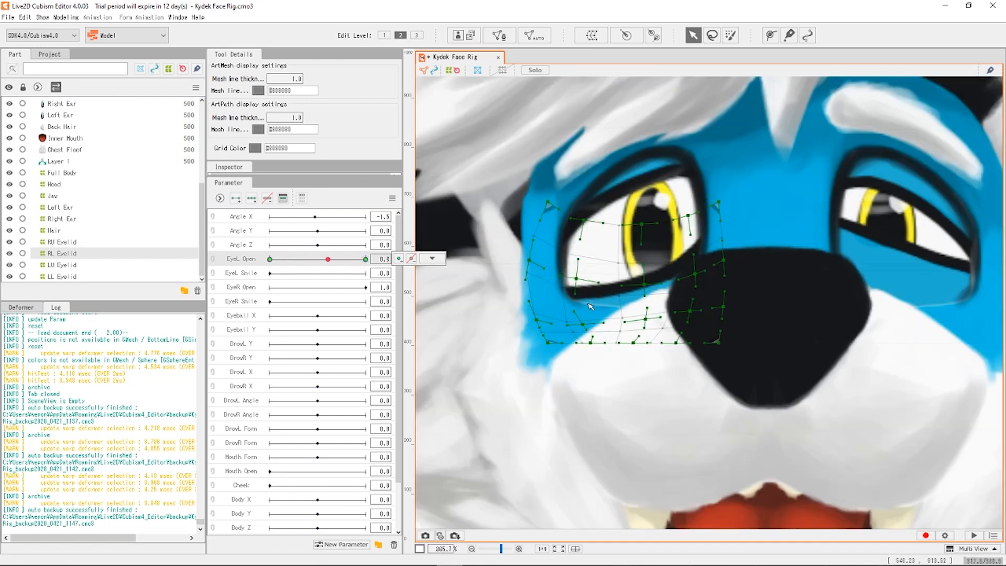
{"action": "scroll", "coordinate": [590, 307], "scroll_direction": "down", "scroll_amount": 4}
{"action": "scroll", "coordinate": [797, 217], "scroll_direction": "up", "scroll_amount": 4}
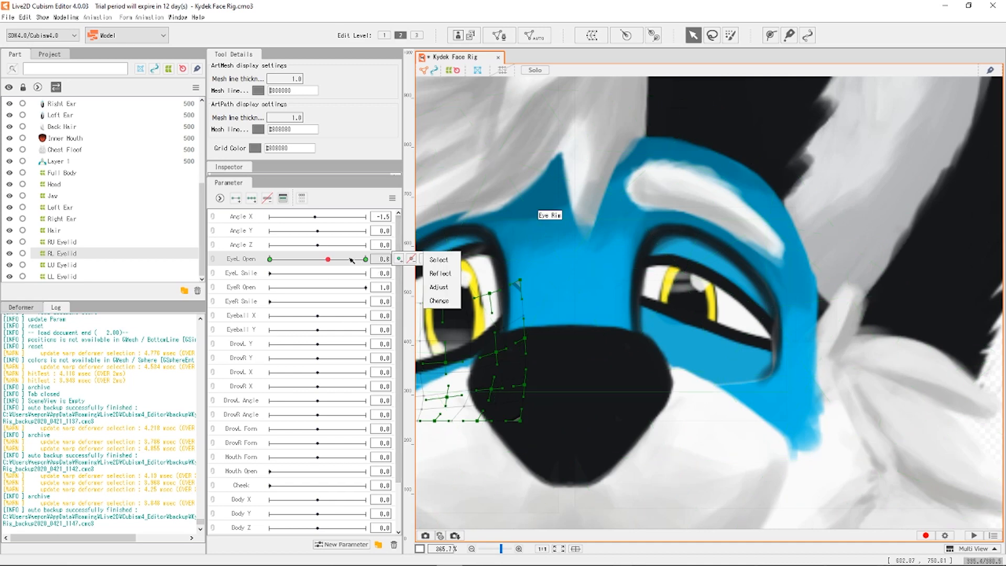
{"action": "left_click", "coordinate": [365, 258]}
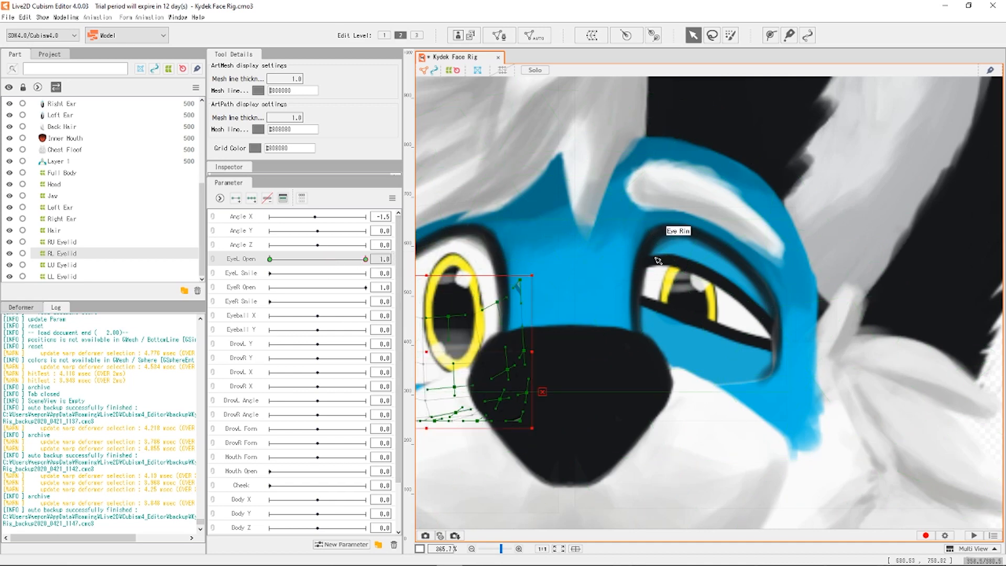
{"action": "scroll", "coordinate": [657, 261], "scroll_direction": "down", "scroll_amount": 2}
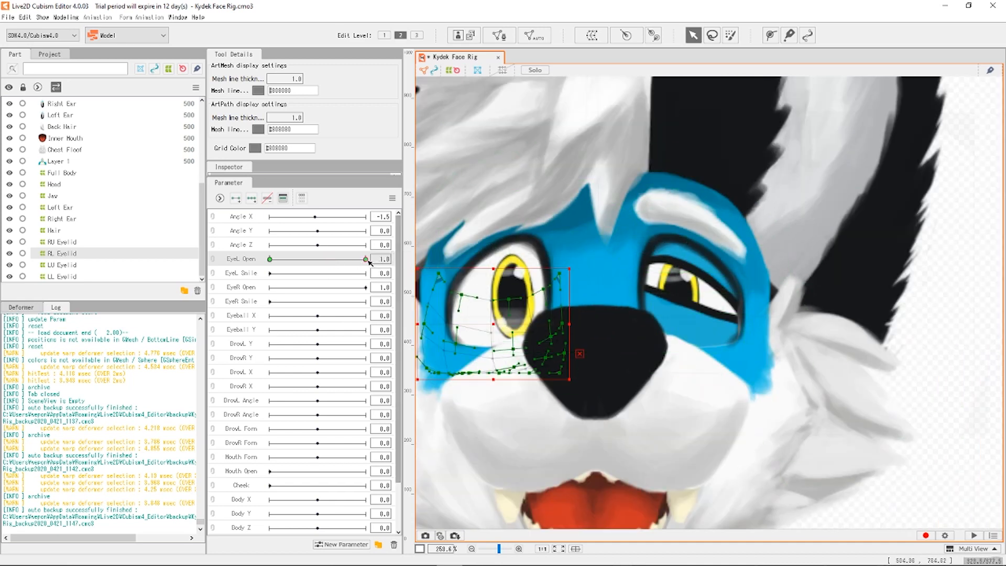
{"action": "left_click_drag", "start_coordinate": [365, 259], "coordinate": [179, 263]}
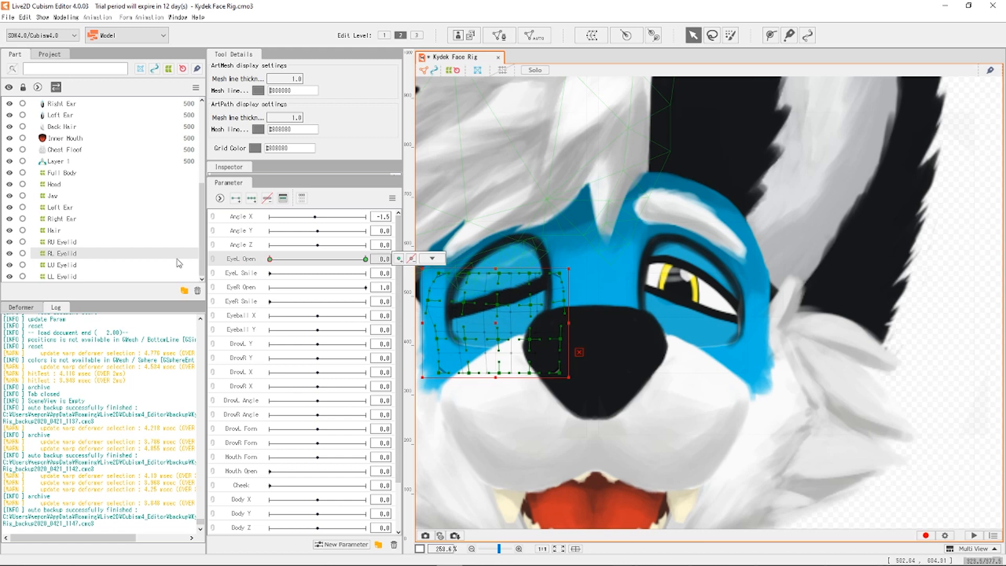
Select the LU and LL Eyelid deformers together, add keys at 0 and 1.0 on EyeR Open, and select only LU Eyelid.
{"action": "left_click", "coordinate": [72, 265]}
{"action": "left_click", "coordinate": [67, 278], "text": "shift"}
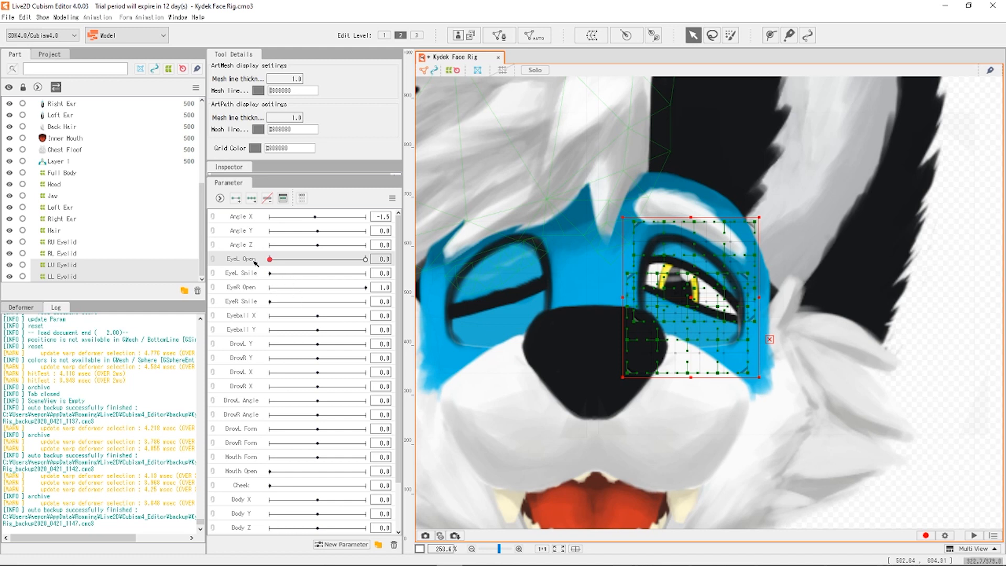
{"action": "left_click", "coordinate": [241, 287]}
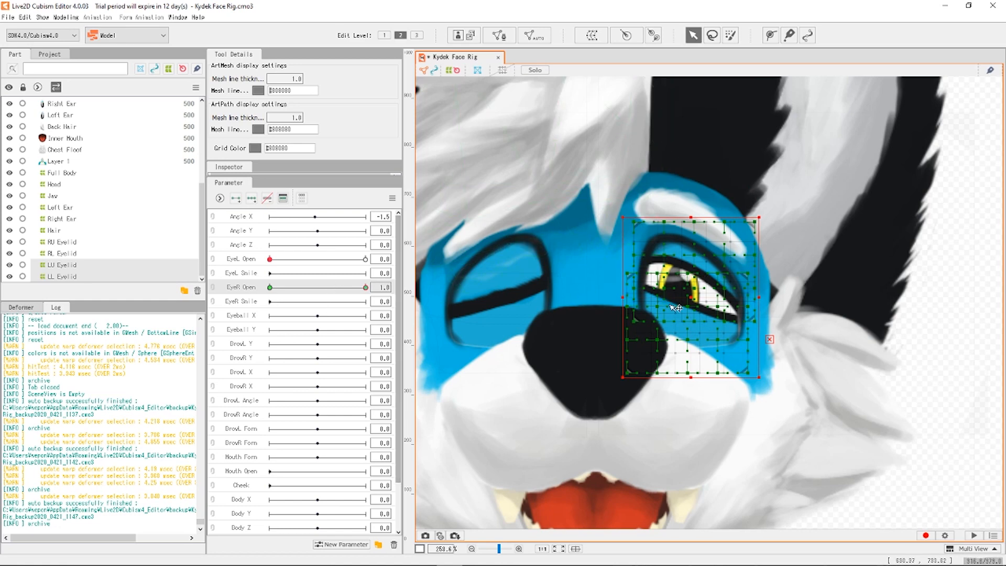
{"action": "left_click", "coordinate": [75, 267]}
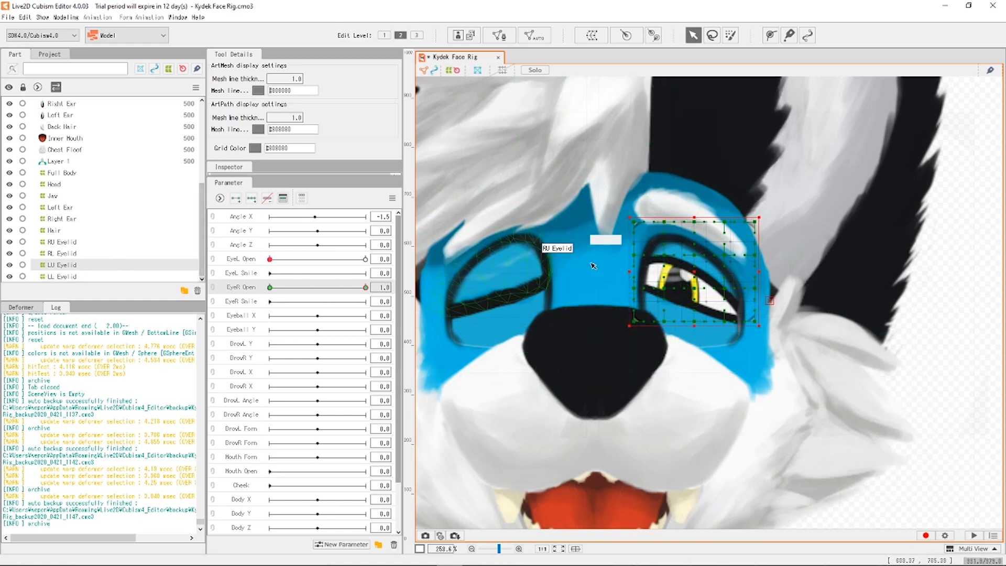
{"action": "scroll", "coordinate": [601, 283], "scroll_direction": "up", "scroll_amount": 2}
{"action": "scroll", "coordinate": [627, 235], "scroll_direction": "down", "scroll_amount": 5}
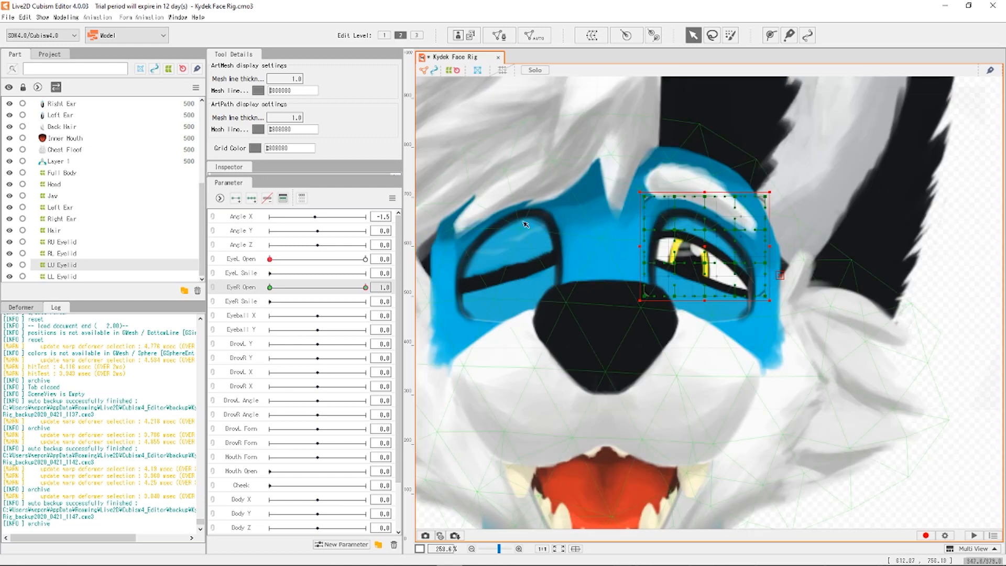
{"action": "scroll", "coordinate": [512, 217], "scroll_direction": "up", "scroll_amount": 3}
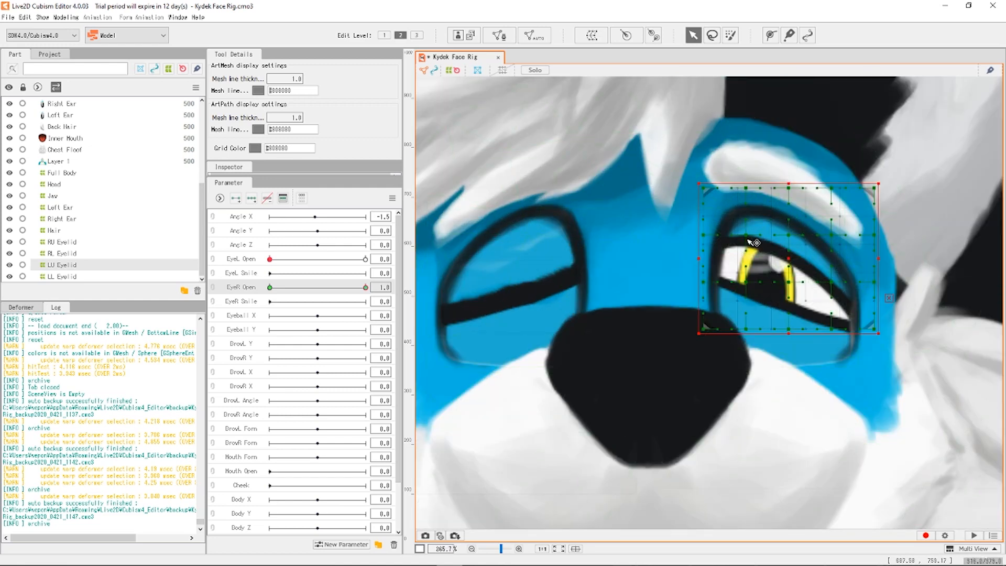
{"action": "left_click_drag", "start_coordinate": [744, 238], "coordinate": [731, 306]}
{"action": "key", "text": "ctrl+z"}
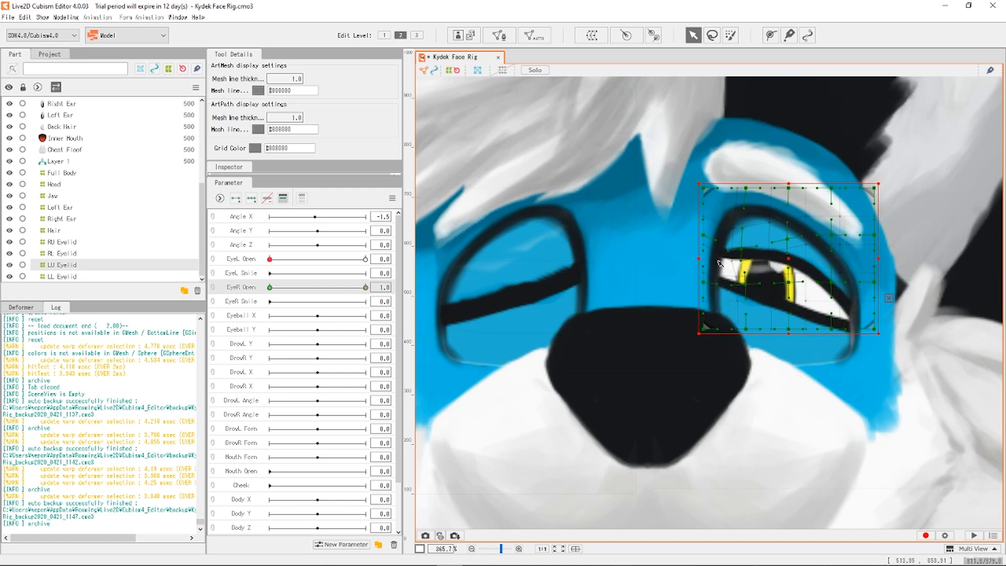
{"action": "key", "text": "ctrl+z"}
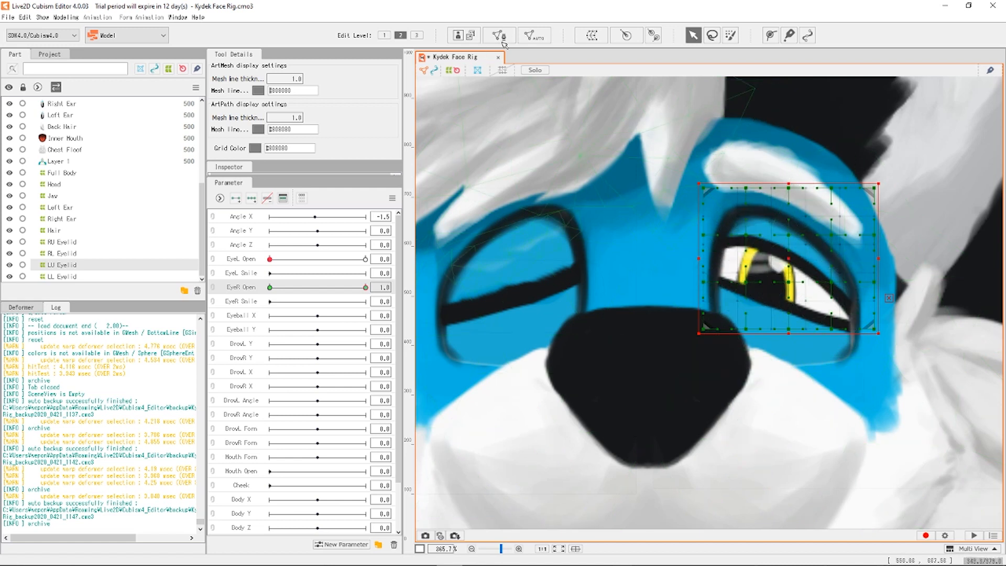
At Edit Level 3, pull the LU Eyelid's lower nose-side corner and lower outer corner down and outward to start closing the lid.
{"action": "left_click", "coordinate": [384, 37]}
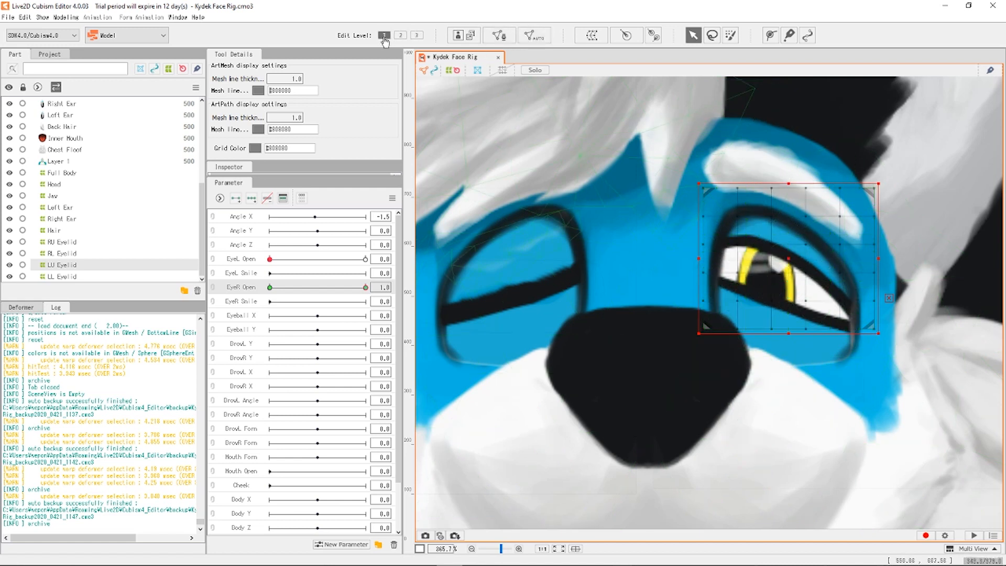
{"action": "left_click", "coordinate": [417, 36]}
{"action": "left_click_drag", "start_coordinate": [706, 332], "coordinate": [671, 397]}
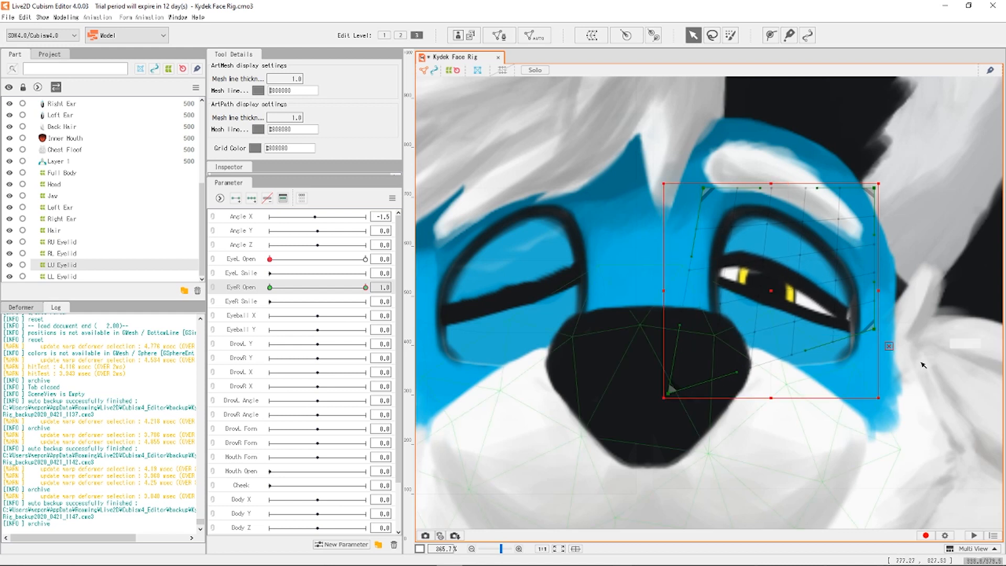
{"action": "left_click_drag", "start_coordinate": [876, 333], "coordinate": [948, 363]}
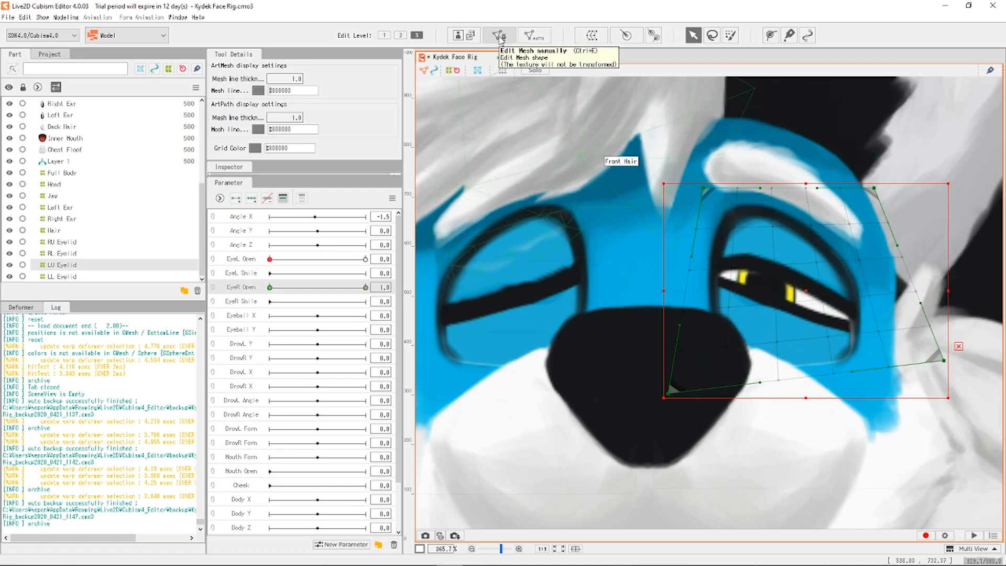
At Edit Level 2, lower the LU Eyelid's lower interior points to close the eye and shift its outer edge and upper interior points outward.
{"action": "left_click", "coordinate": [400, 35]}
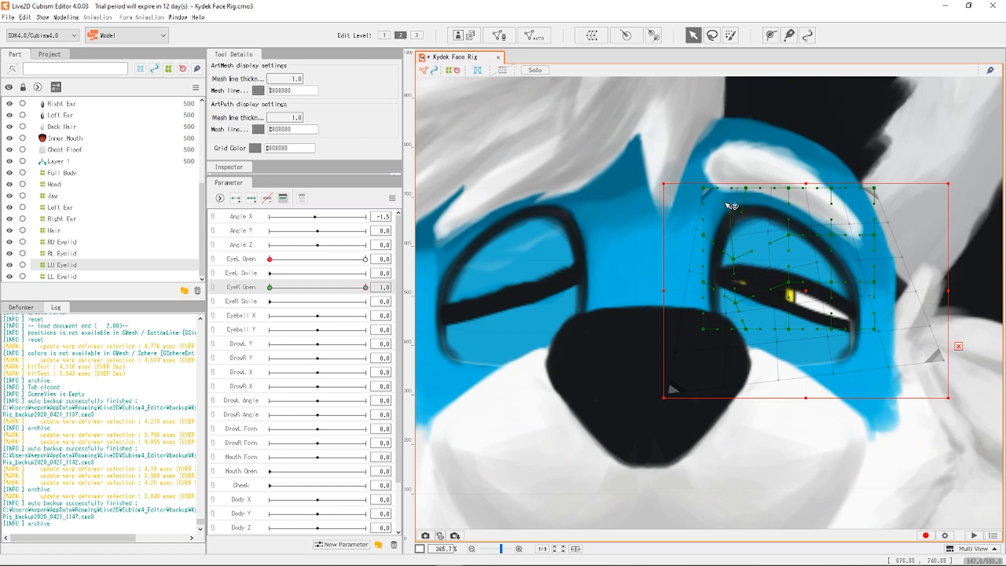
{"action": "left_click_drag", "start_coordinate": [791, 286], "coordinate": [785, 318]}
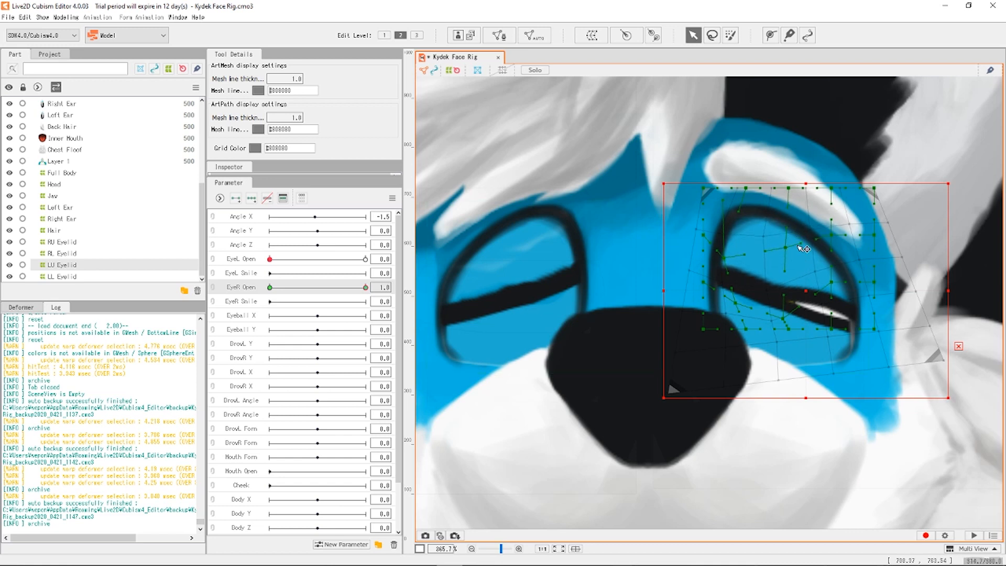
{"action": "left_click_drag", "start_coordinate": [832, 283], "coordinate": [835, 309]}
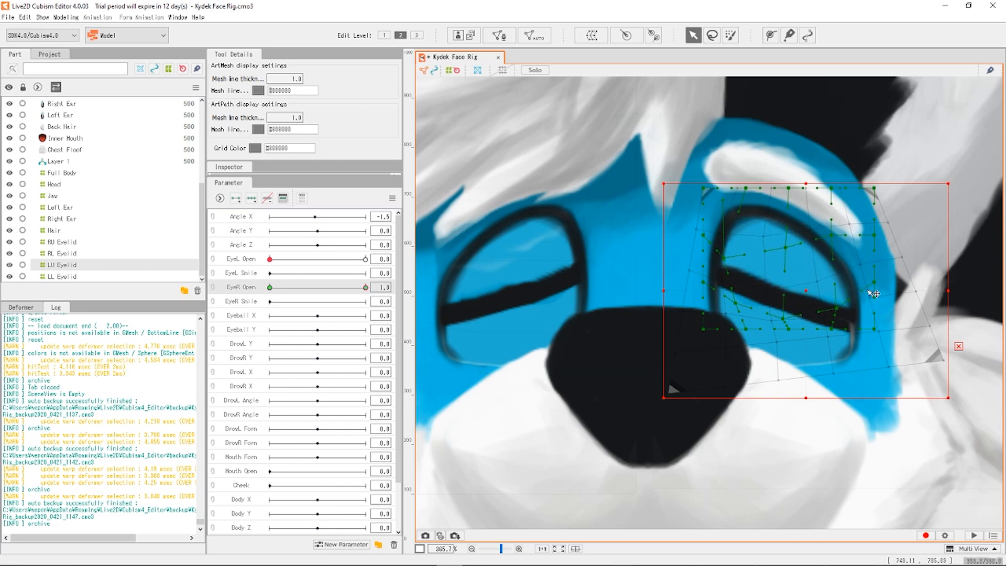
{"action": "left_click_drag", "start_coordinate": [882, 286], "coordinate": [886, 283]}
{"action": "left_click_drag", "start_coordinate": [832, 235], "coordinate": [844, 222]}
{"action": "left_click_drag", "start_coordinate": [785, 247], "coordinate": [788, 245]}
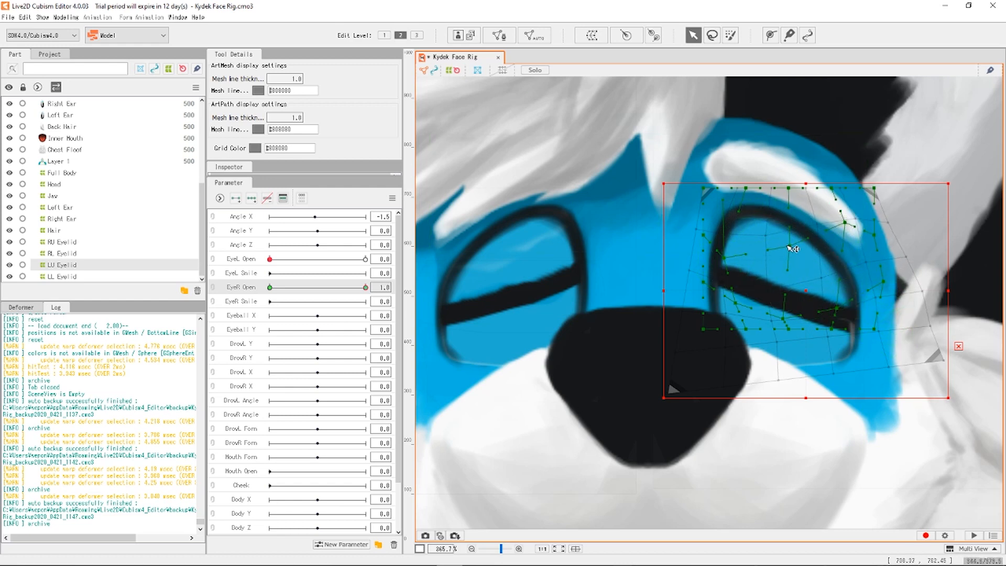
Pull the LU Eyelid's middle bottom-edge point down and its nose-side one toward the nose, and nudge the nearby lower interior points down.
{"action": "scroll", "coordinate": [776, 276], "scroll_direction": "down", "scroll_amount": 5}
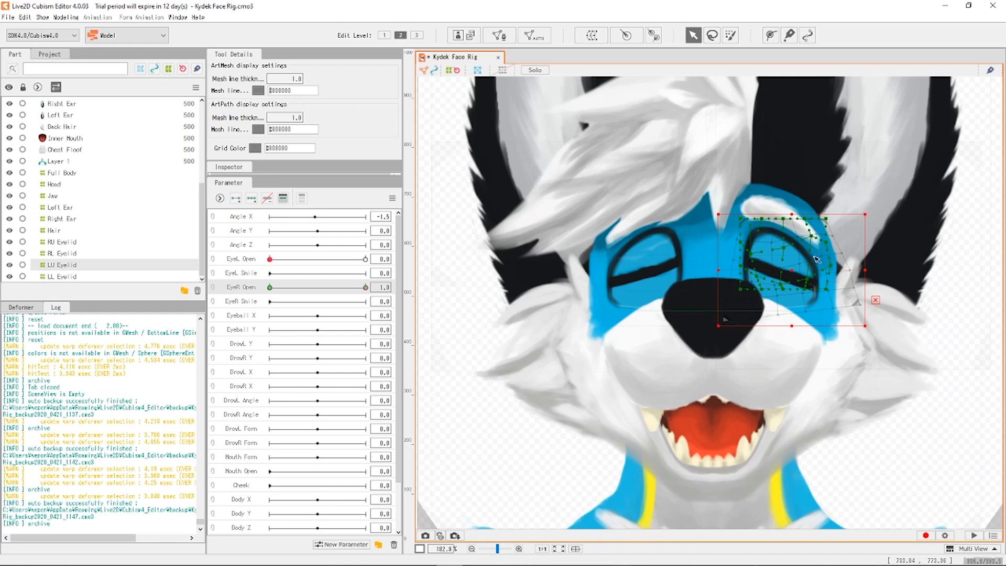
{"action": "scroll", "coordinate": [817, 270], "scroll_direction": "up", "scroll_amount": 5}
{"action": "scroll", "coordinate": [765, 292], "scroll_direction": "up", "scroll_amount": 5}
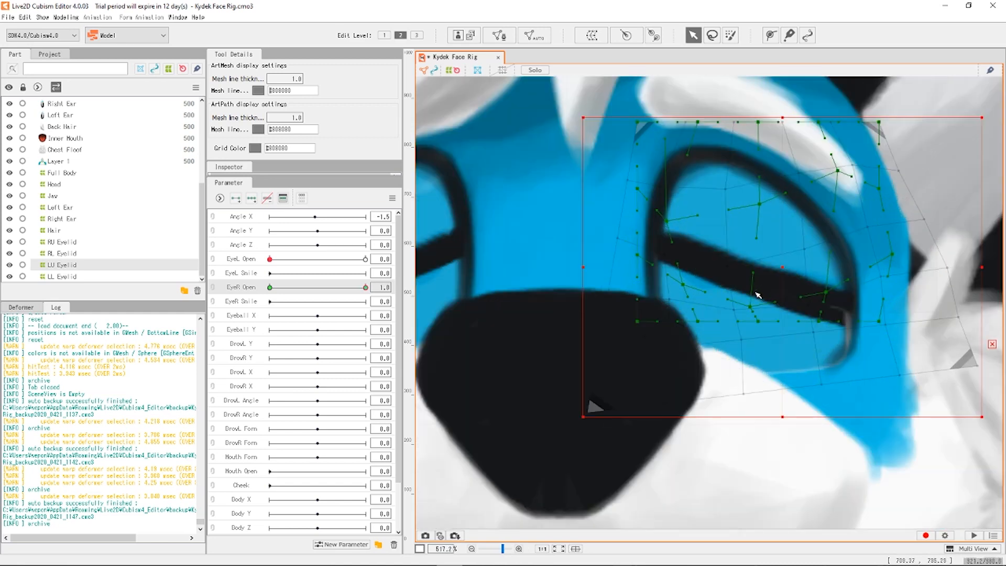
{"action": "left_click_drag", "start_coordinate": [759, 333], "coordinate": [741, 385]}
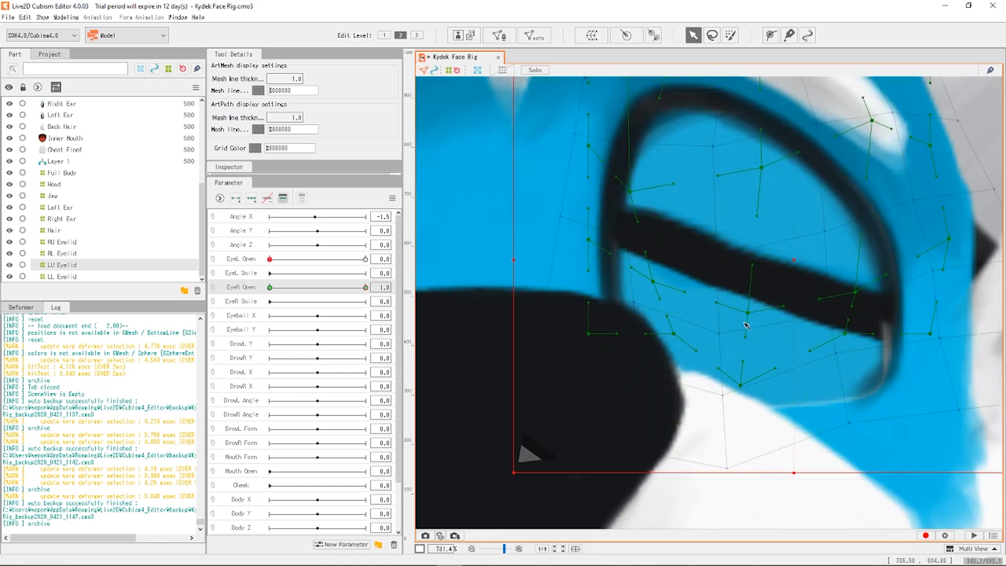
{"action": "left_click_drag", "start_coordinate": [743, 310], "coordinate": [750, 323]}
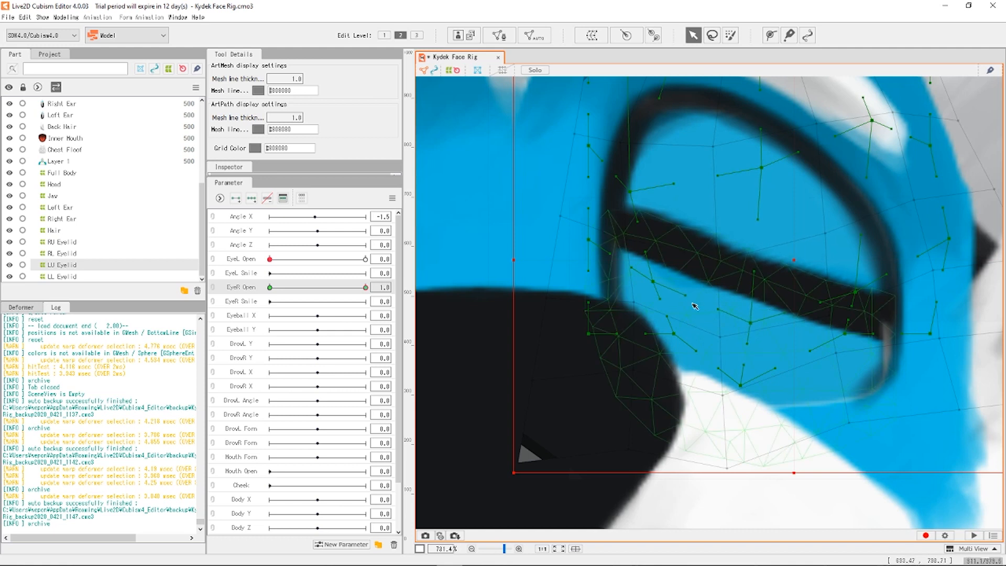
{"action": "left_click_drag", "start_coordinate": [654, 283], "coordinate": [648, 292]}
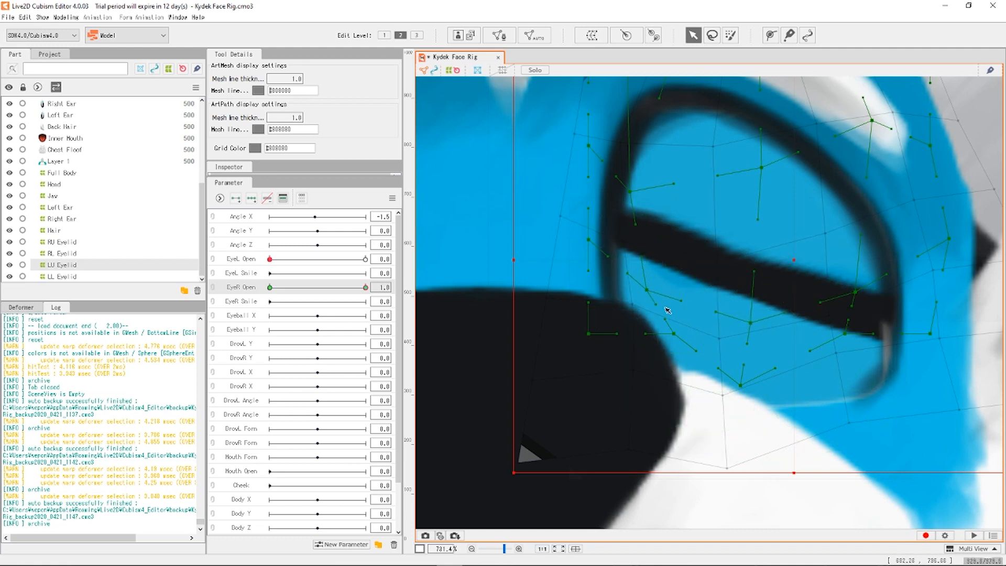
{"action": "left_click_drag", "start_coordinate": [680, 332], "coordinate": [579, 339]}
{"action": "scroll", "coordinate": [630, 317], "scroll_direction": "down", "scroll_amount": 6}
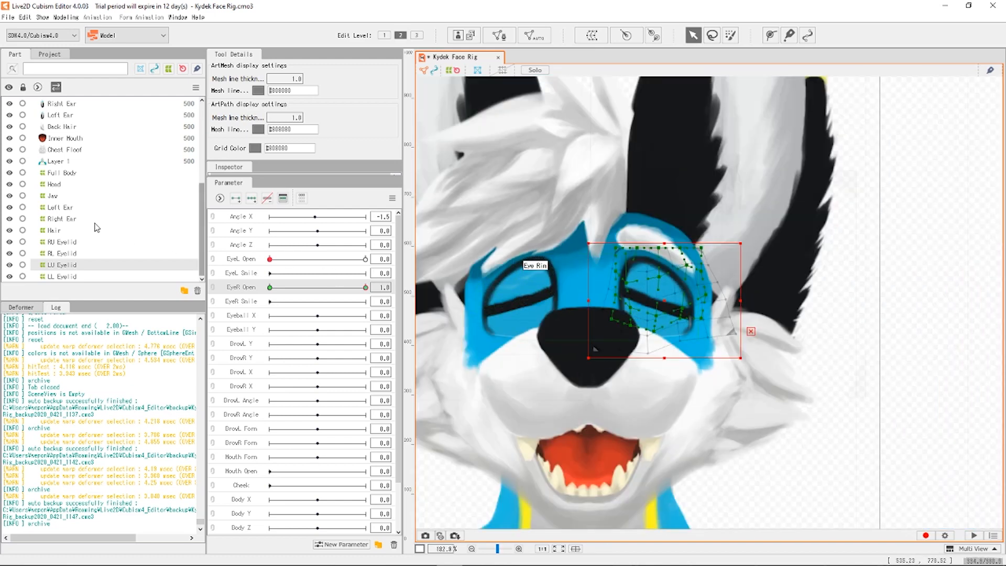
Select the LL Eyelid deformer, pull its outer lower edge point outward, and adjust the adjacent interior point to shape the lower lid.
{"action": "left_click", "coordinate": [62, 276]}
{"action": "scroll", "coordinate": [650, 318], "scroll_direction": "up", "scroll_amount": 4}
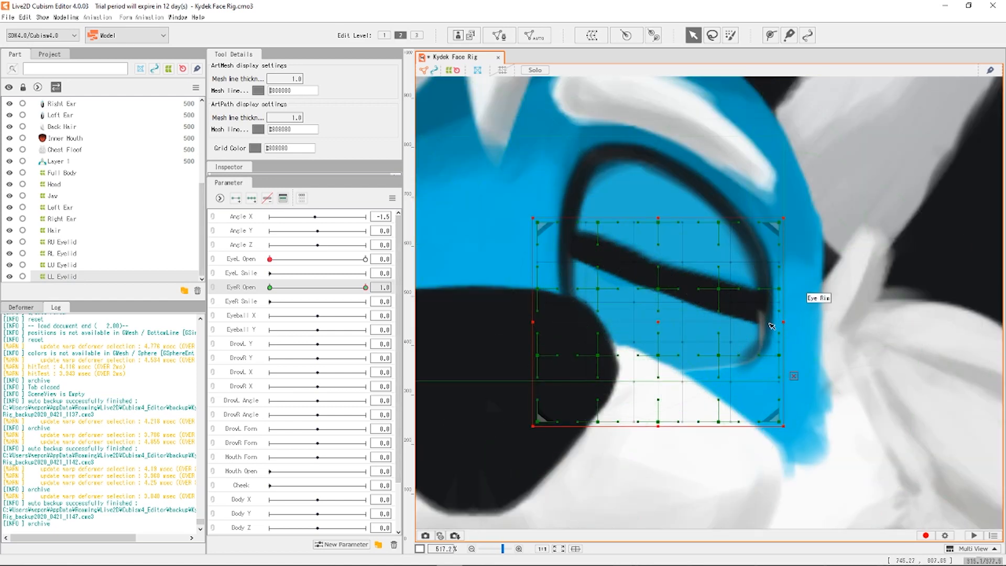
{"action": "left_click_drag", "start_coordinate": [782, 358], "coordinate": [825, 357]}
{"action": "left_click_drag", "start_coordinate": [720, 356], "coordinate": [721, 363]}
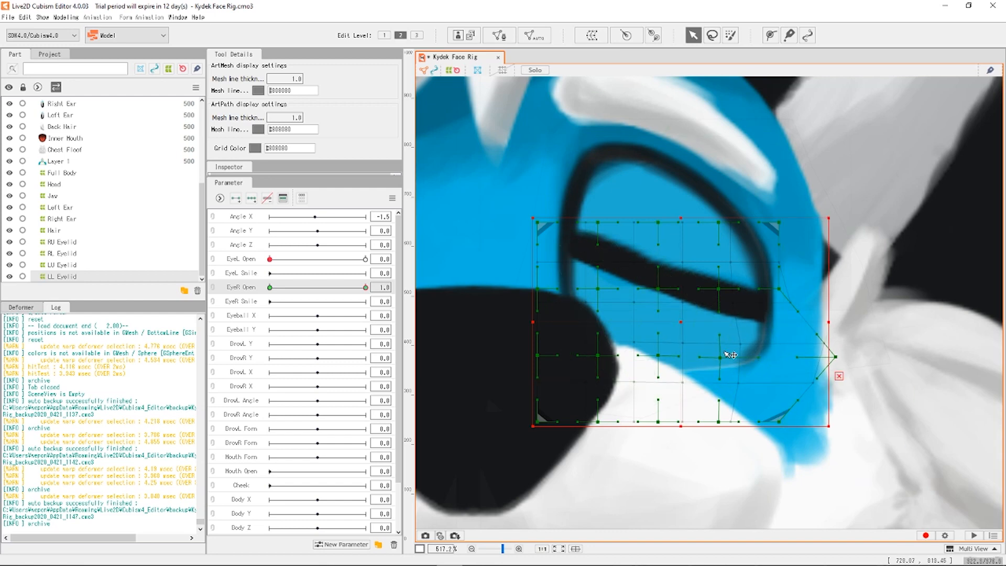
{"action": "scroll", "coordinate": [739, 332], "scroll_direction": "down", "scroll_amount": 3}
{"action": "scroll", "coordinate": [744, 334], "scroll_direction": "down", "scroll_amount": 1}
{"action": "scroll", "coordinate": [533, 308], "scroll_direction": "up", "scroll_amount": 1}
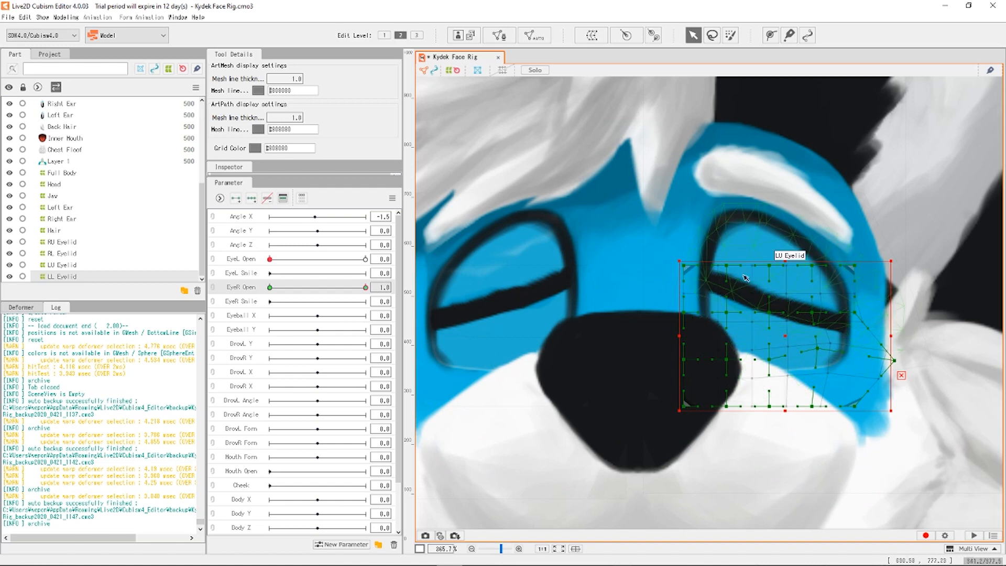
{"action": "scroll", "coordinate": [710, 316], "scroll_direction": "down", "scroll_amount": 1}
{"action": "scroll", "coordinate": [710, 315], "scroll_direction": "down", "scroll_amount": 1}
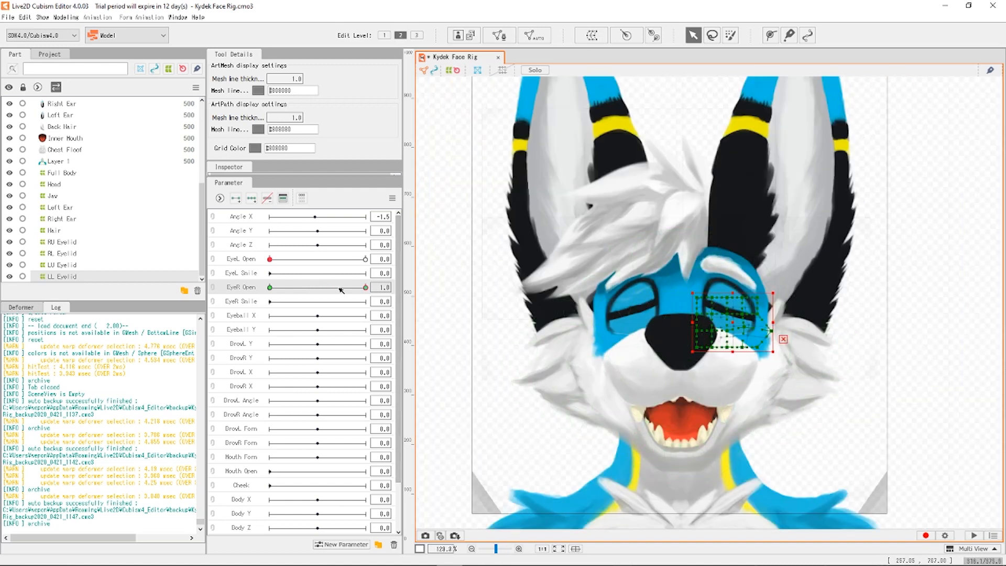
Compare the EyeR Open keys at 1.0 and 0 for LL Eyelid, and check LU Eyelid near and at 0.
{"action": "left_click", "coordinate": [363, 288]}
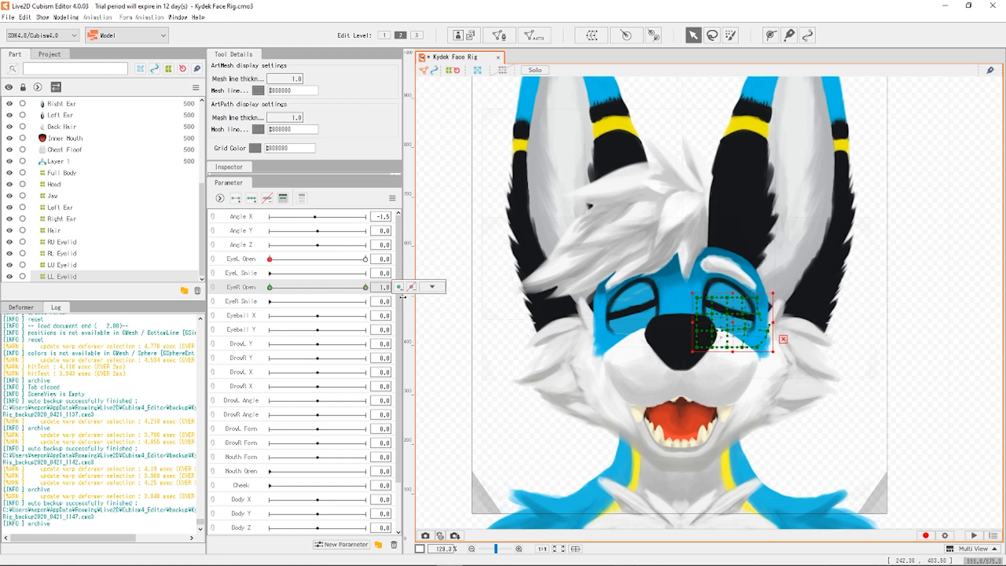
{"action": "left_click_drag", "start_coordinate": [345, 292], "coordinate": [371, 294]}
{"action": "left_click", "coordinate": [271, 287]}
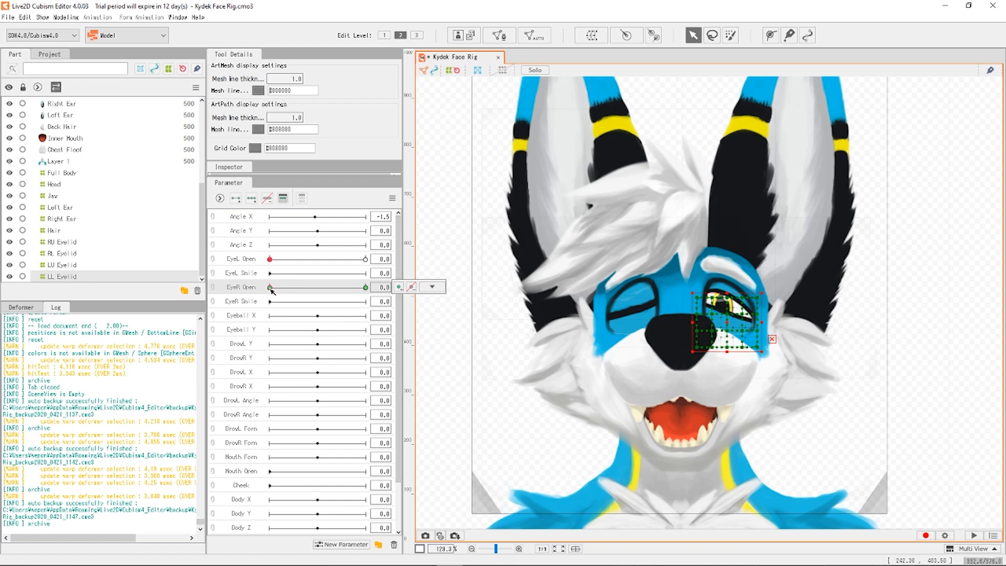
{"action": "left_click", "coordinate": [413, 288]}
{"action": "left_click", "coordinate": [74, 268]}
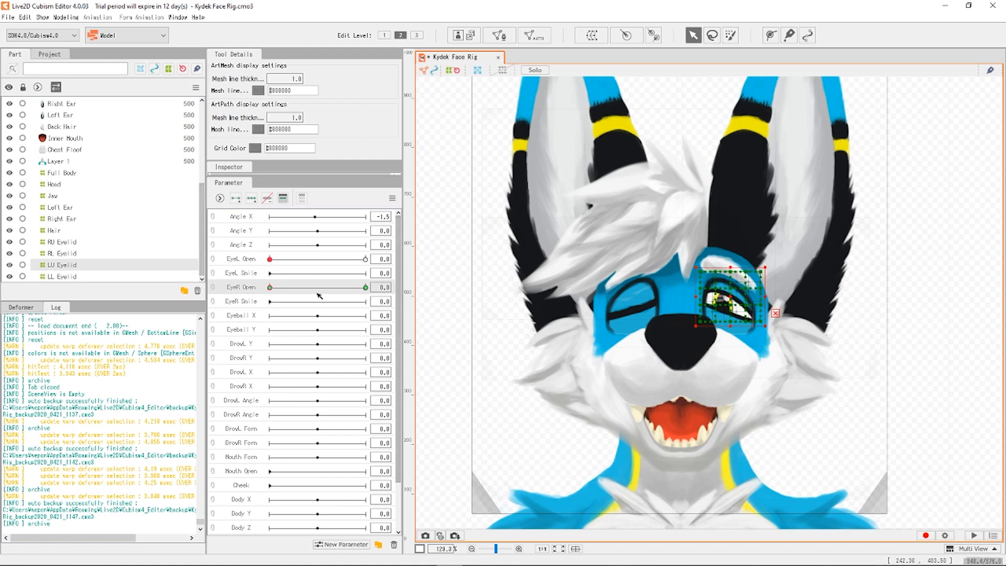
{"action": "left_click", "coordinate": [276, 288]}
{"action": "mouse_move", "coordinate": [275, 288]}
{"action": "left_mouse_down"}
{"action": "mouse_move", "coordinate": [367, 288]}
{"action": "mouse_move", "coordinate": [270, 287]}
{"action": "left_mouse_up"}
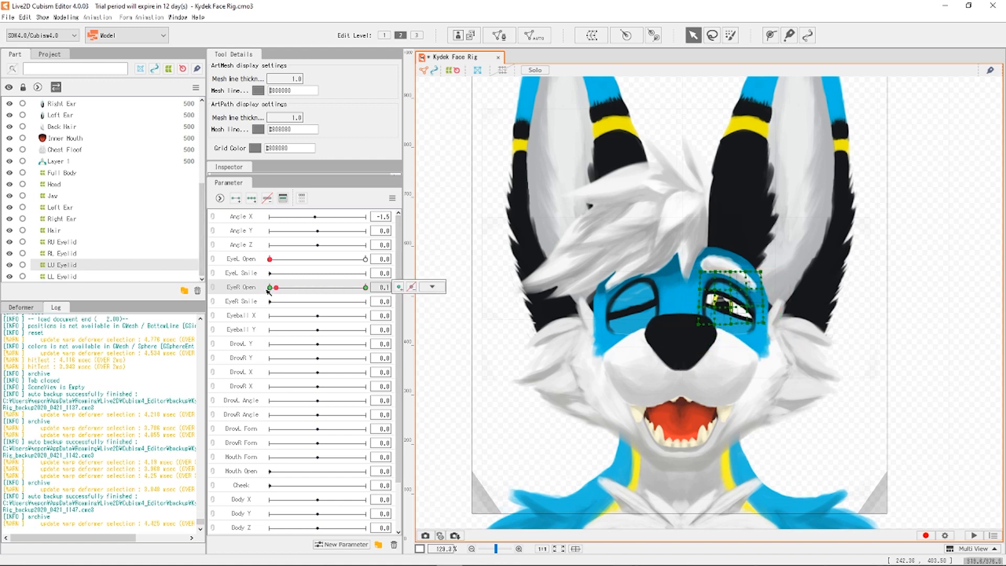
Add the LL Eyelid to the selection, delete both eyelid deformers' EyeR Open key at 0, and set EyeR Open to 1.0.
{"action": "left_click", "coordinate": [62, 277]}
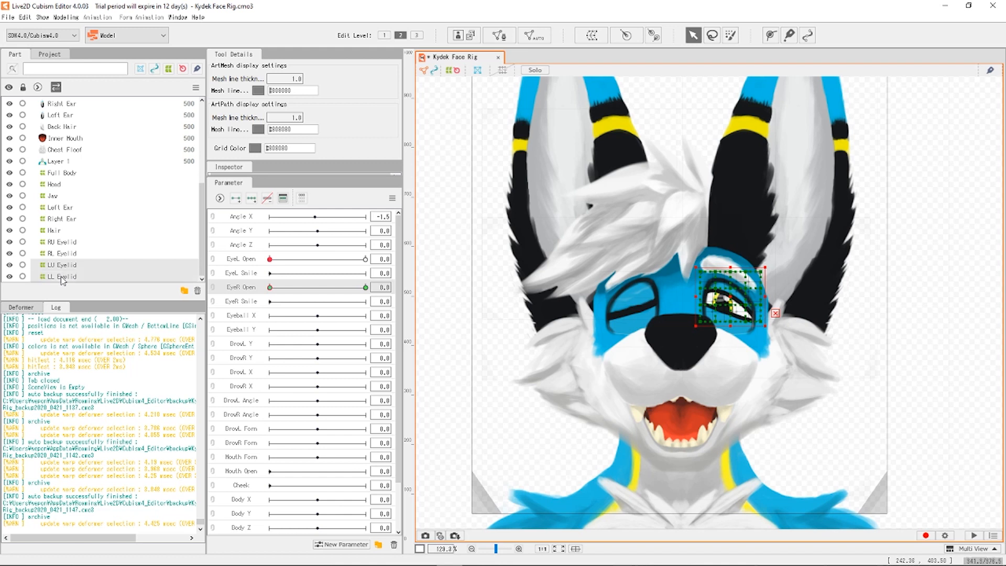
{"action": "left_click", "coordinate": [271, 288]}
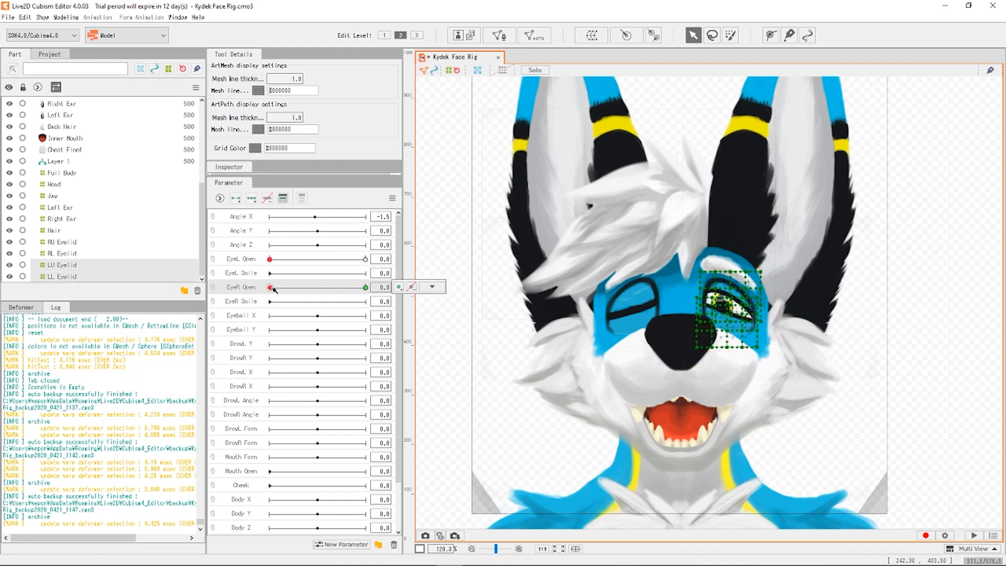
{"action": "left_click", "coordinate": [271, 288]}
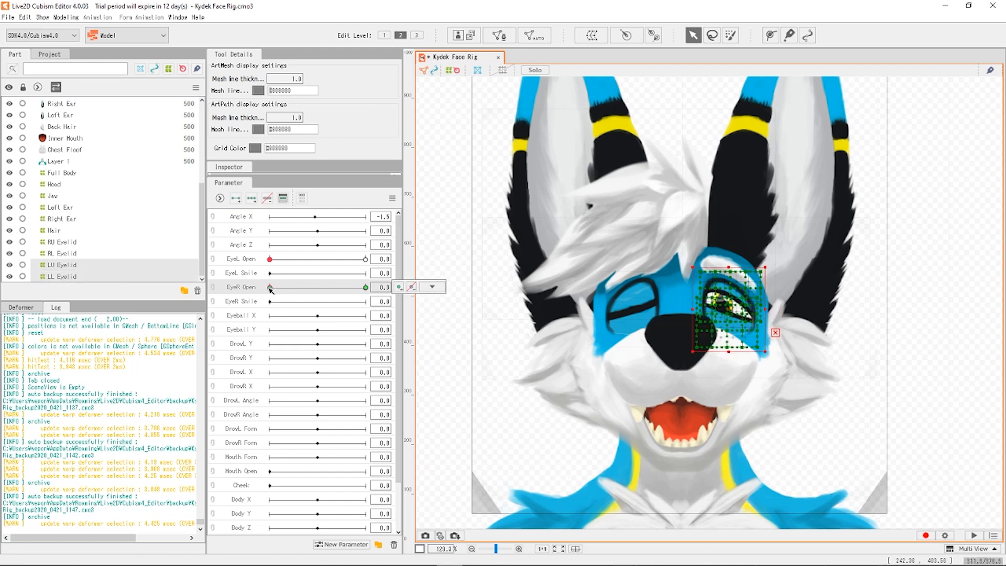
{"action": "left_click", "coordinate": [412, 289]}
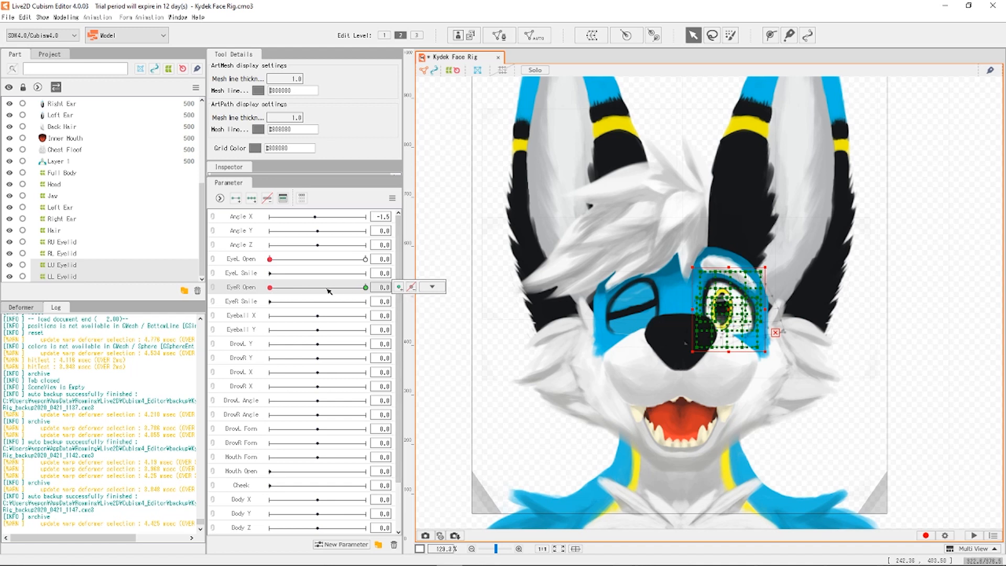
{"action": "left_click_drag", "start_coordinate": [329, 291], "coordinate": [369, 293]}
{"action": "left_click", "coordinate": [432, 287]}
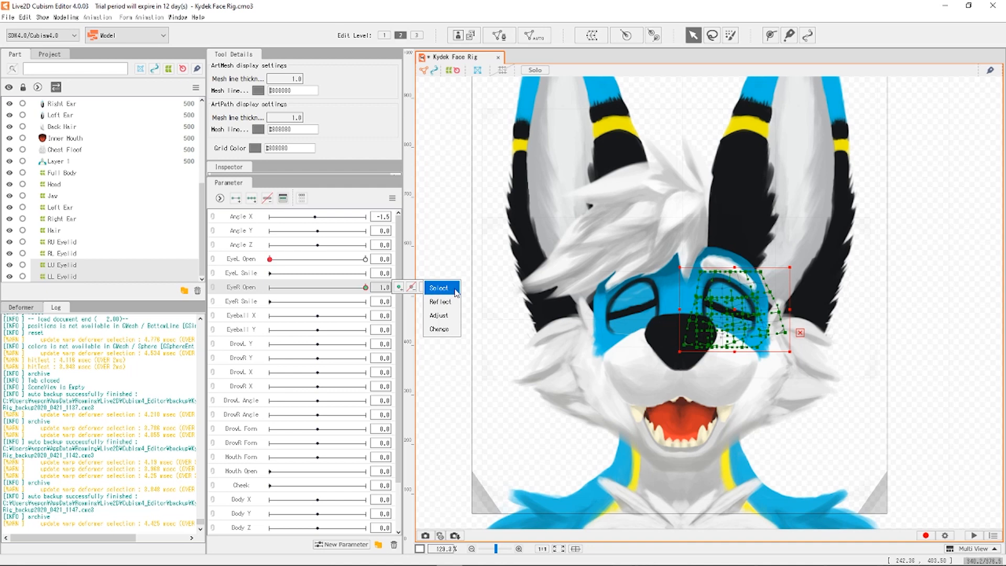
{"action": "left_click", "coordinate": [439, 328]}
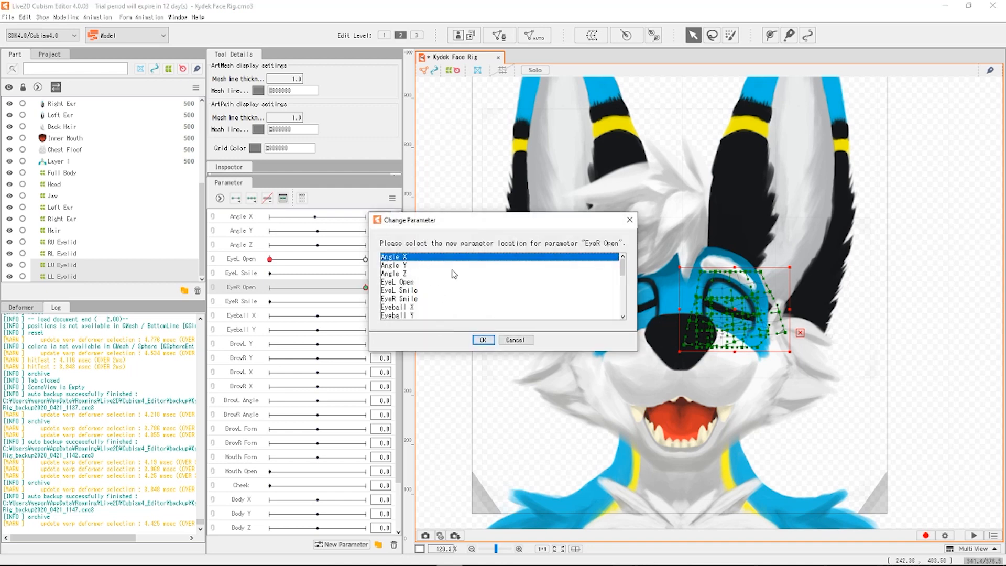
{"action": "left_click", "coordinate": [515, 339]}
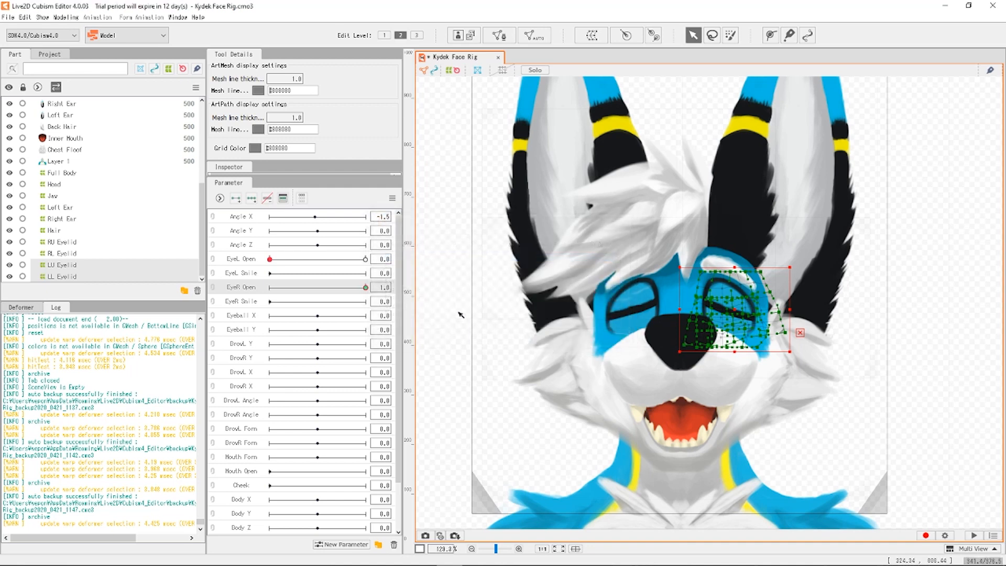
Adjust the EyeR Open key at 1.0 to the value 0 for the LU and LL Eyelid deformers.
{"action": "left_click", "coordinate": [365, 288]}
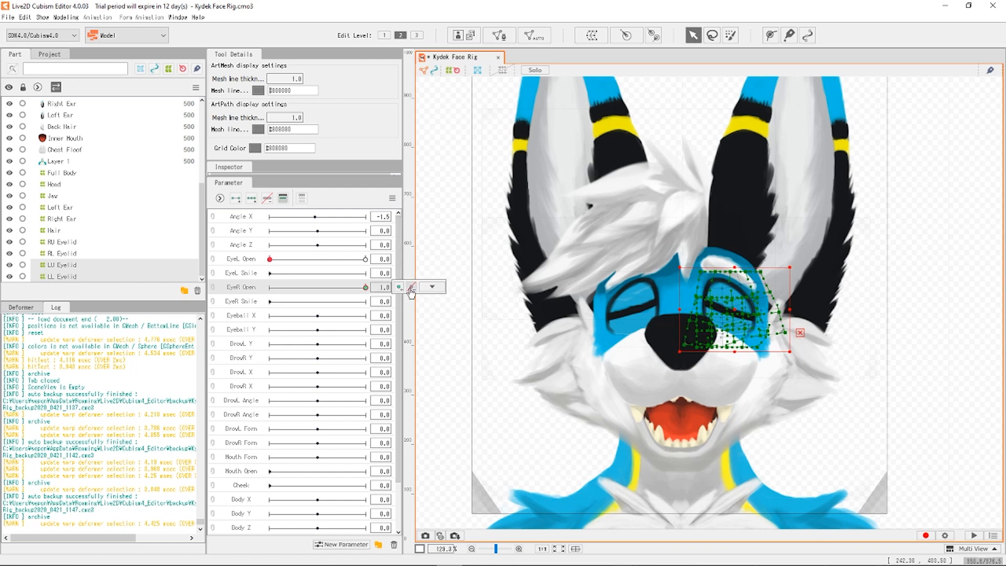
{"action": "left_click", "coordinate": [432, 286]}
{"action": "left_click", "coordinate": [453, 316]}
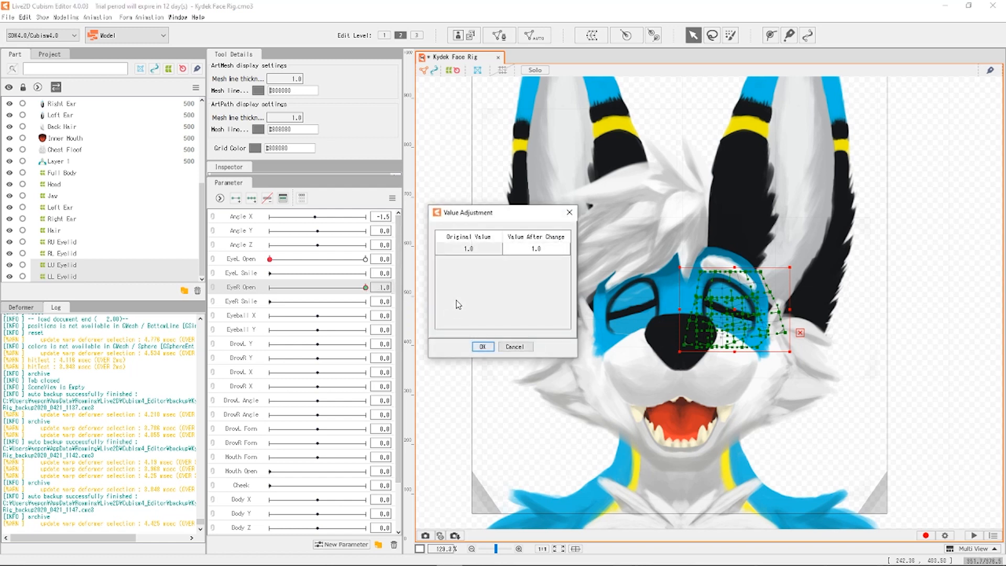
{"action": "double_click", "coordinate": [540, 251]}
{"action": "left_click", "coordinate": [482, 347]}
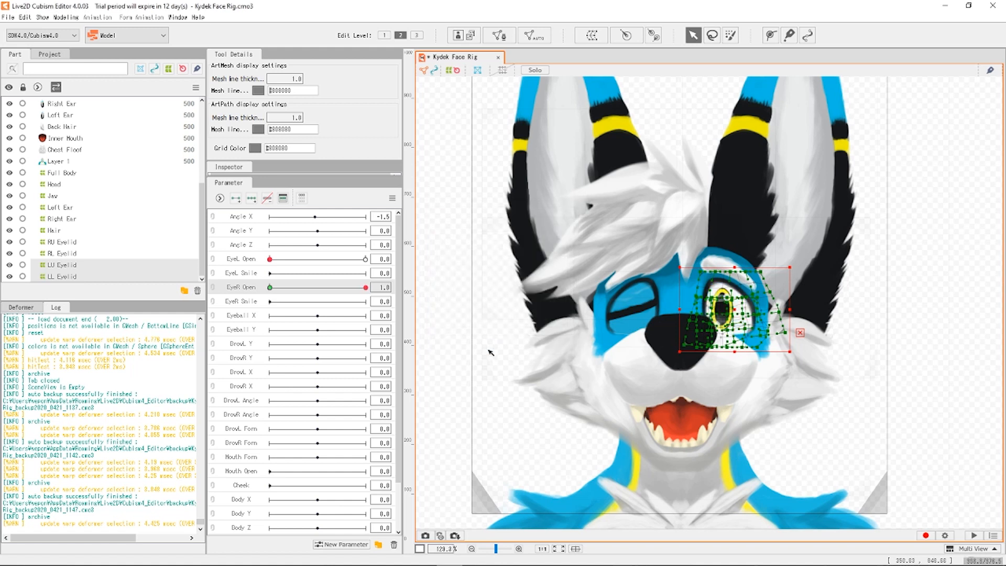
Add a key at EyeR Open 1.0 for both eyelid deformers and set the parameter to 1.0.
{"action": "left_click_drag", "start_coordinate": [341, 288], "coordinate": [370, 291]}
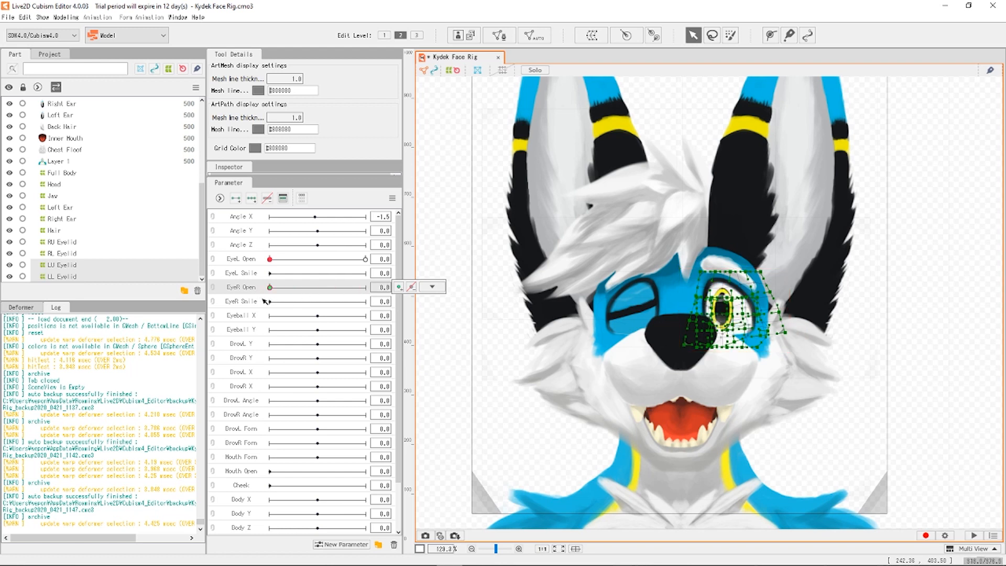
{"action": "left_click_drag", "start_coordinate": [270, 287], "coordinate": [336, 287]}
{"action": "left_click_drag", "start_coordinate": [269, 300], "coordinate": [309, 296]}
{"action": "left_click", "coordinate": [405, 289]}
{"action": "mouse_move", "coordinate": [365, 288]}
{"action": "left_mouse_down"}
{"action": "mouse_move", "coordinate": [251, 288]}
{"action": "mouse_move", "coordinate": [370, 290]}
{"action": "left_mouse_up"}
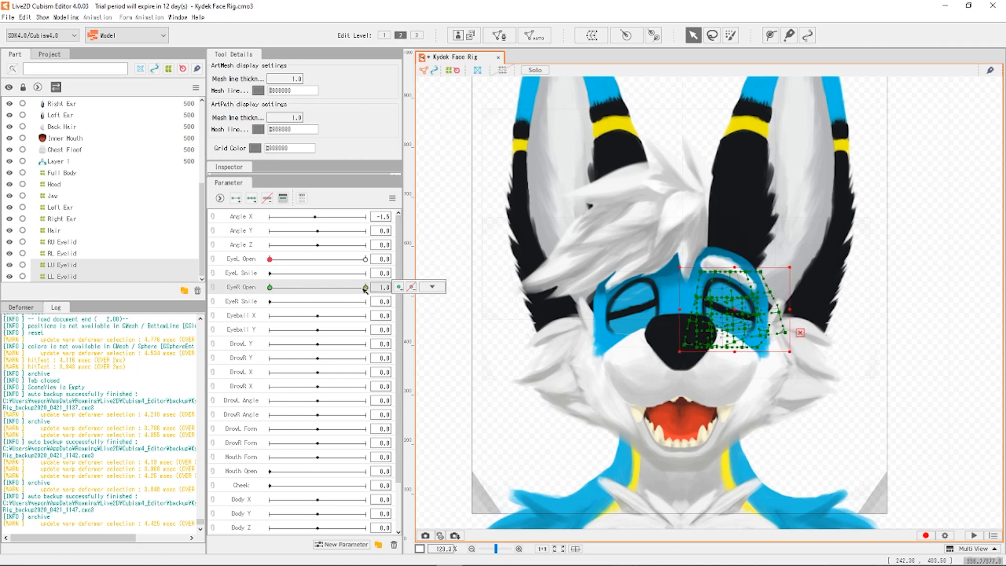
Select the LU Eyelid deformer alone and squash its grid upward from the lower edge at EyeR Open 1.0.
{"action": "scroll", "coordinate": [696, 314], "scroll_direction": "up", "scroll_amount": 5}
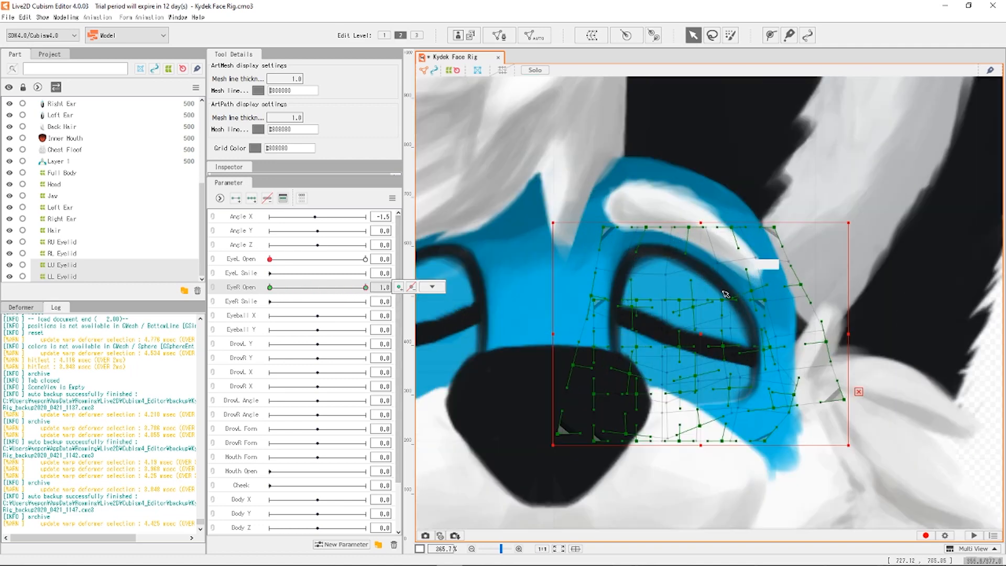
{"action": "left_click", "coordinate": [432, 287]}
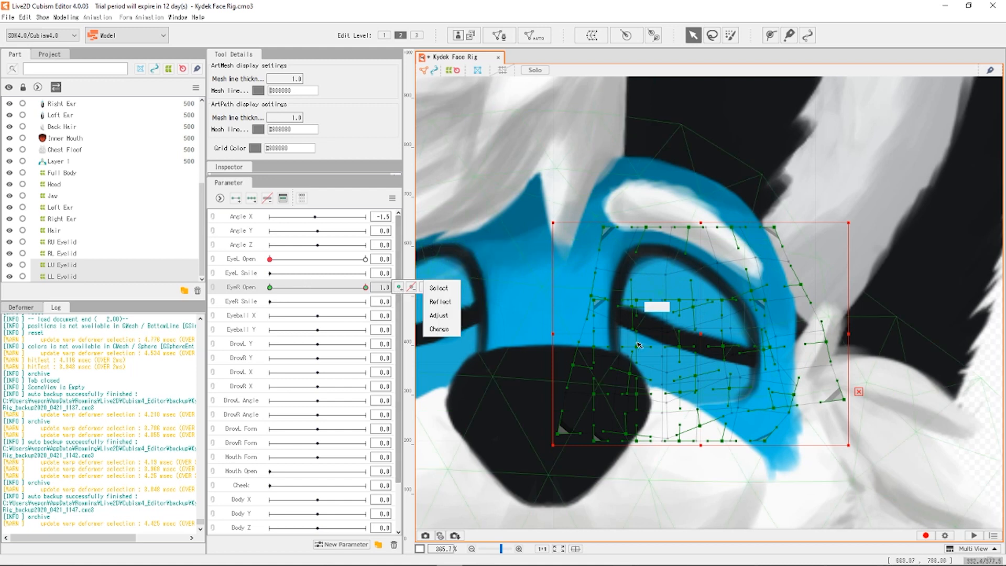
{"action": "left_click", "coordinate": [75, 266]}
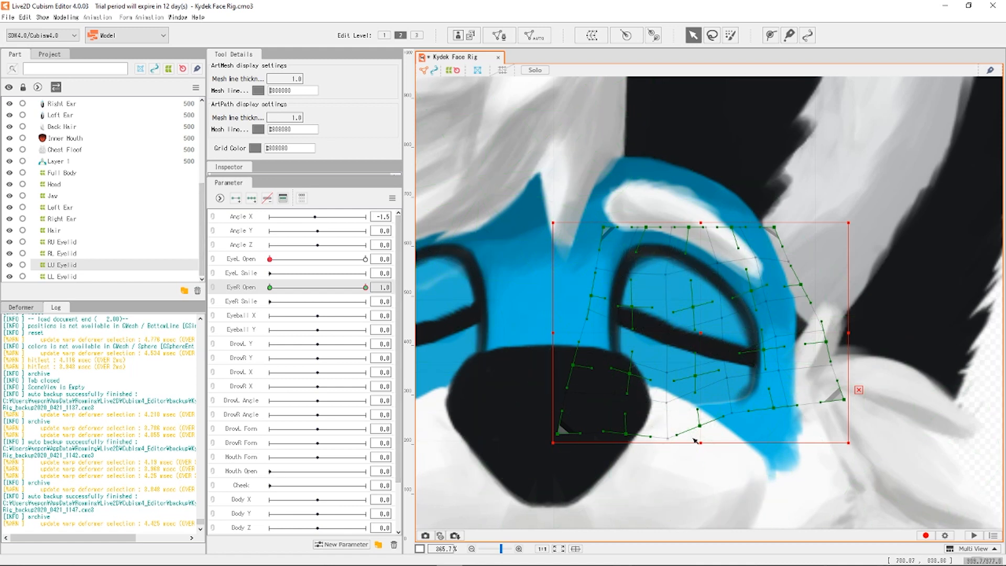
{"action": "left_click_drag", "start_coordinate": [703, 445], "coordinate": [703, 385]}
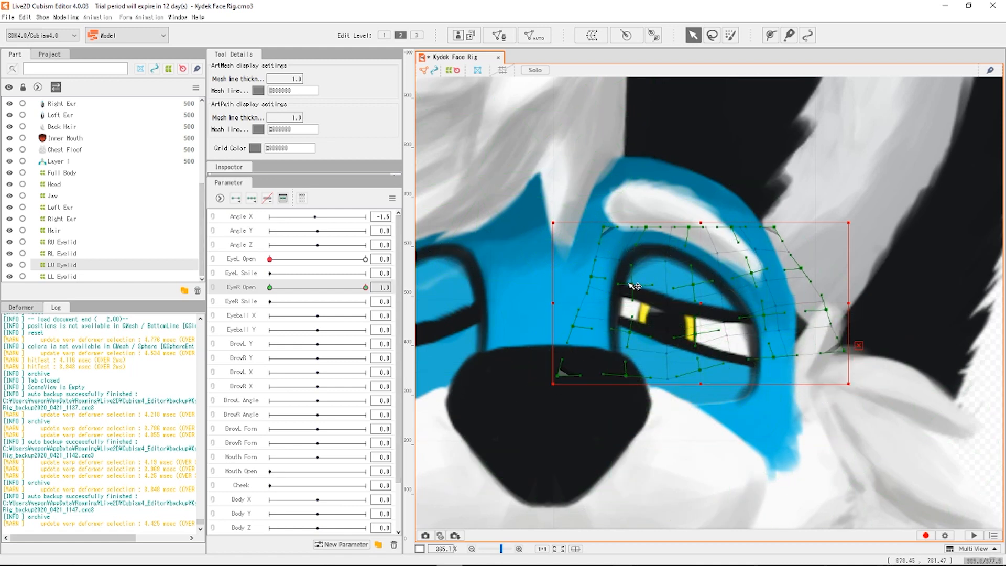
Raise the LU Eyelid's middle interior points to open the eye, shift the outer interior point inward, and pull the nose-side points up toward the nose.
{"action": "left_click_drag", "start_coordinate": [631, 284], "coordinate": [592, 275]}
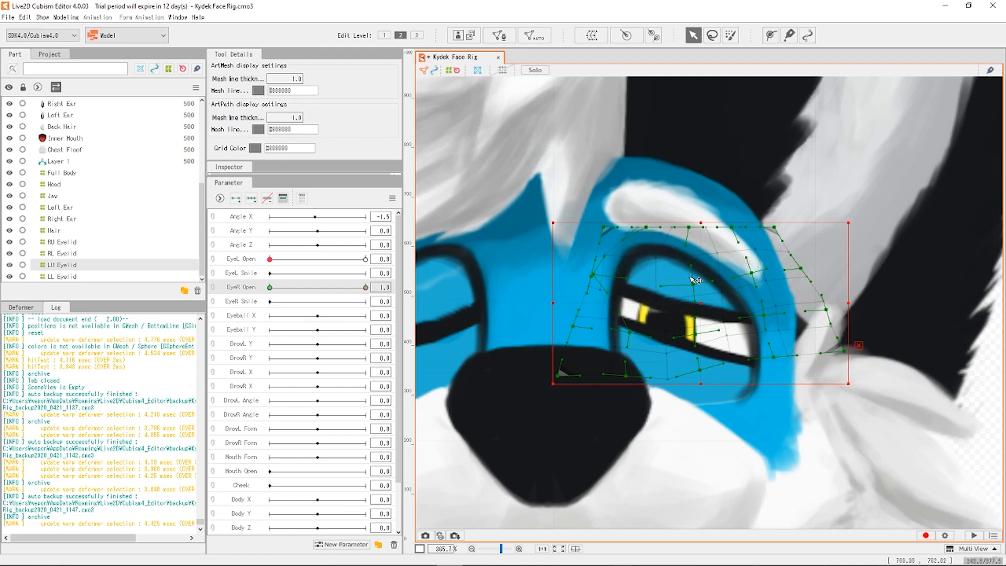
{"action": "left_click_drag", "start_coordinate": [693, 283], "coordinate": [673, 229]}
{"action": "left_click_drag", "start_coordinate": [695, 333], "coordinate": [682, 254]}
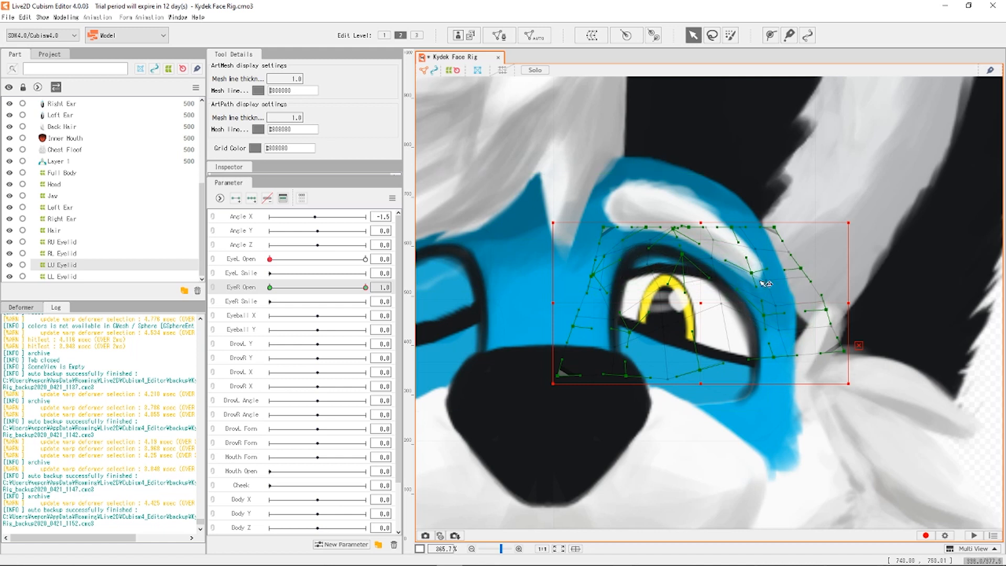
{"action": "left_click_drag", "start_coordinate": [764, 315], "coordinate": [738, 327]}
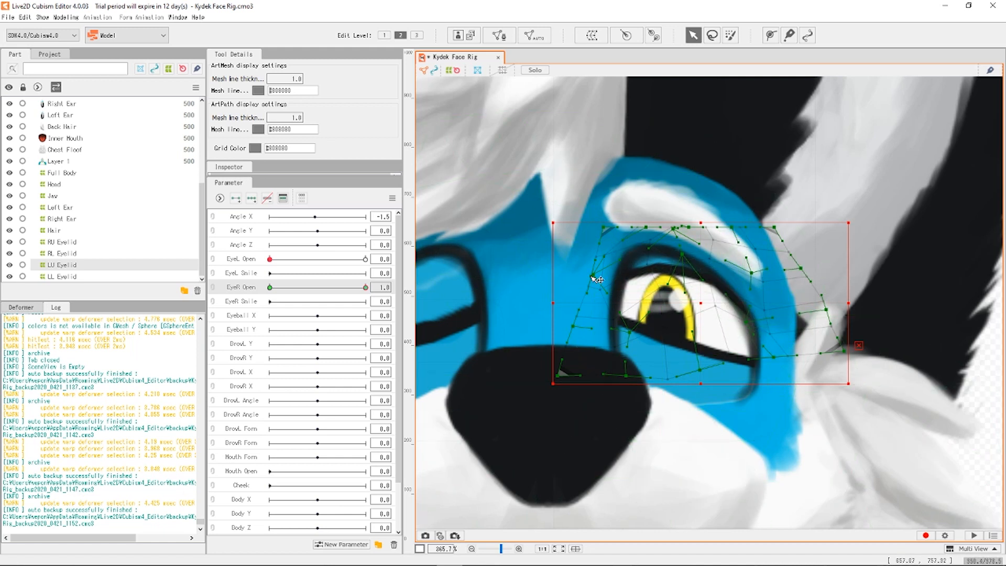
{"action": "left_click_drag", "start_coordinate": [591, 277], "coordinate": [567, 243]}
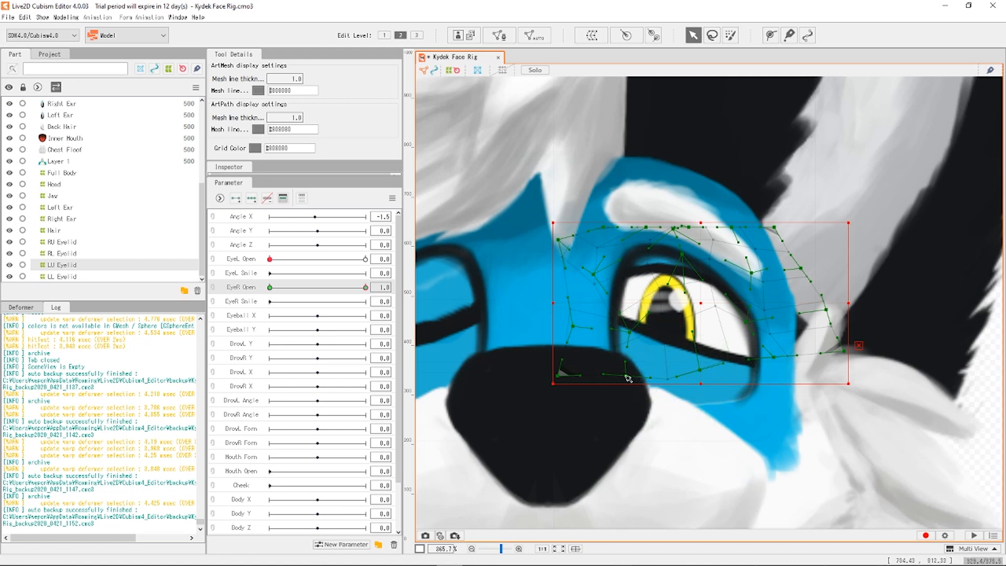
At Edit Level 3, raise the LU Eyelid's nose-side lower corner and pull its outer lower corner slightly inward.
{"action": "left_click", "coordinate": [417, 35]}
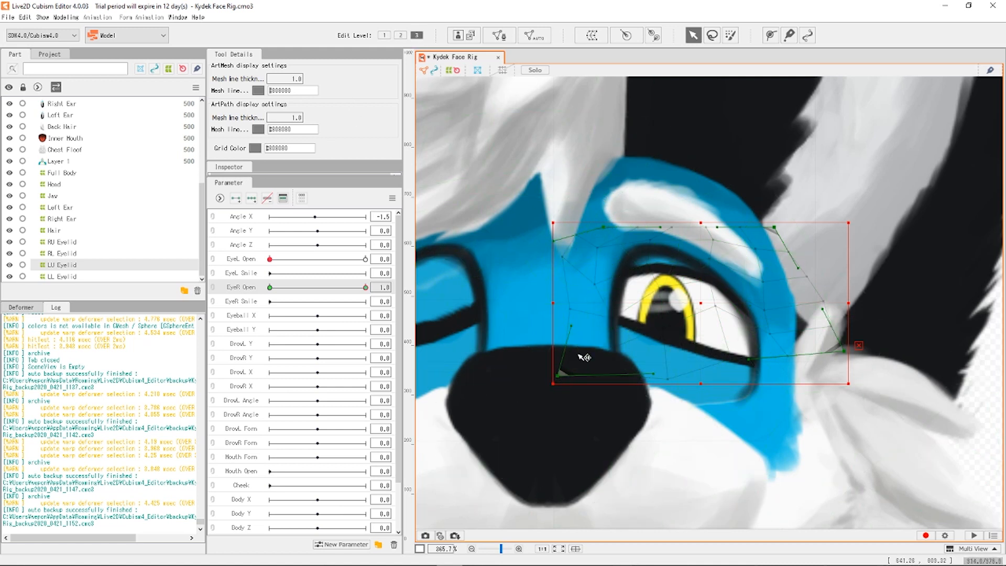
{"action": "left_click_drag", "start_coordinate": [584, 357], "coordinate": [580, 287]}
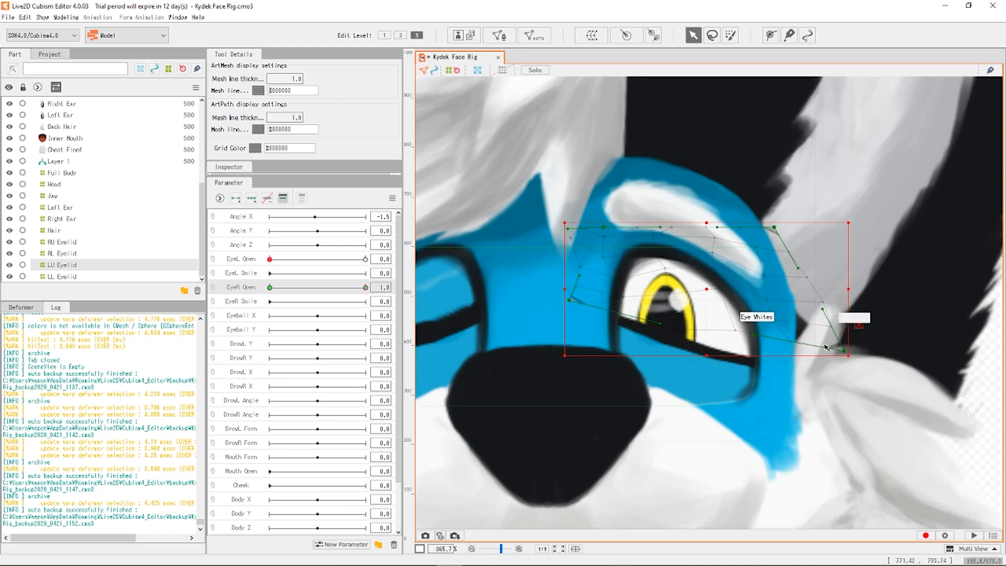
{"action": "left_click_drag", "start_coordinate": [843, 350], "coordinate": [829, 348]}
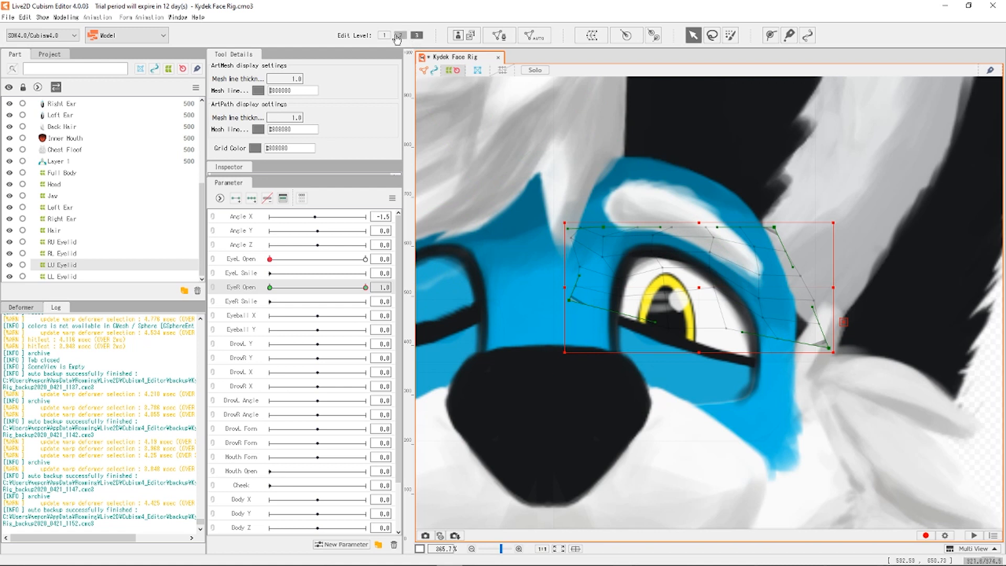
At Edit Level 2, refine the LU Eyelid's nose-side, middle and outer points and raise its middle bottom-edge point to shape the open lid.
{"action": "left_click", "coordinate": [398, 35]}
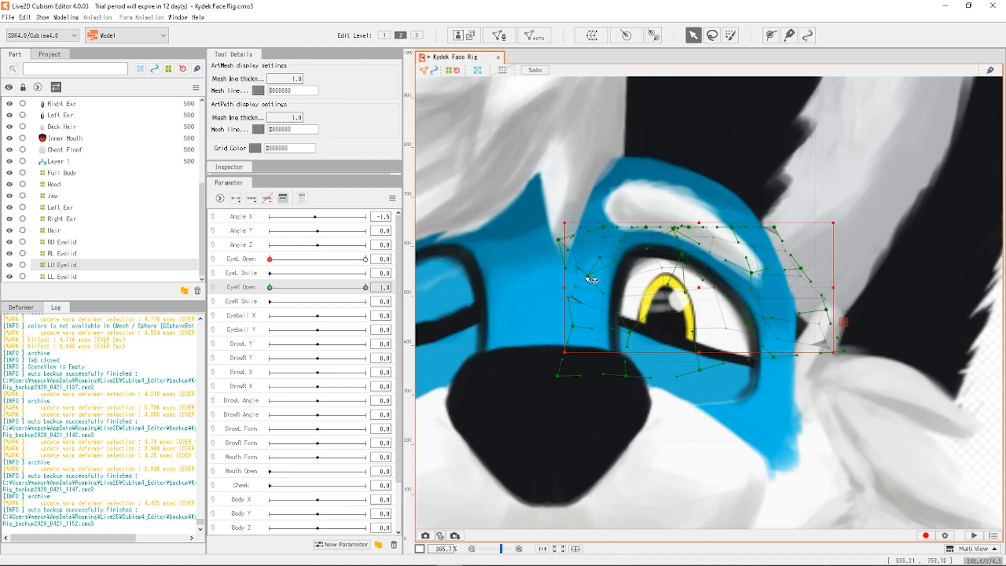
{"action": "left_click_drag", "start_coordinate": [586, 276], "coordinate": [594, 277]}
{"action": "mouse_move", "coordinate": [560, 244]}
{"action": "left_mouse_down"}
{"action": "mouse_move", "coordinate": [577, 264]}
{"action": "mouse_move", "coordinate": [558, 260]}
{"action": "left_mouse_up"}
{"action": "left_click_drag", "start_coordinate": [682, 254], "coordinate": [684, 269]}
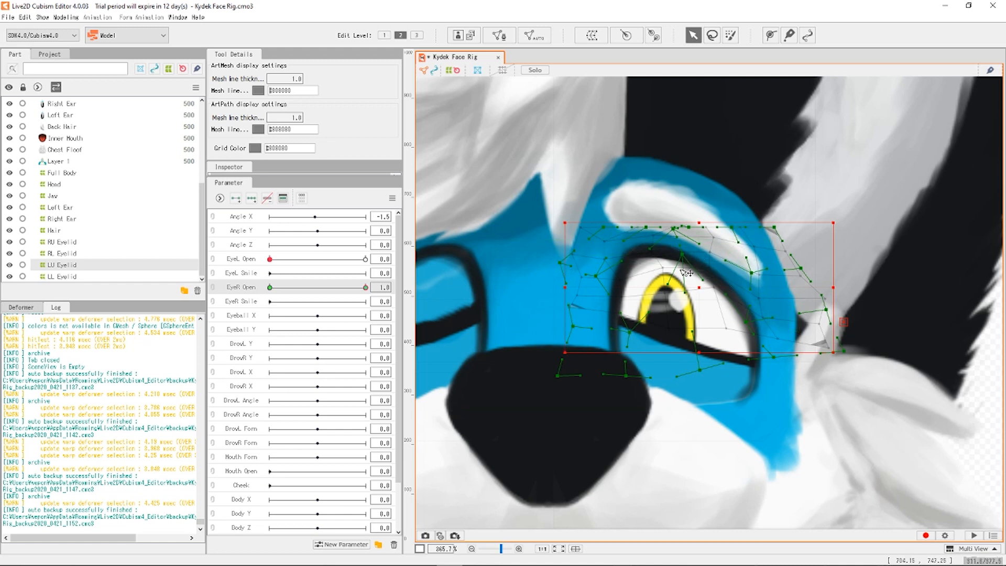
{"action": "left_click_drag", "start_coordinate": [754, 272], "coordinate": [755, 261]}
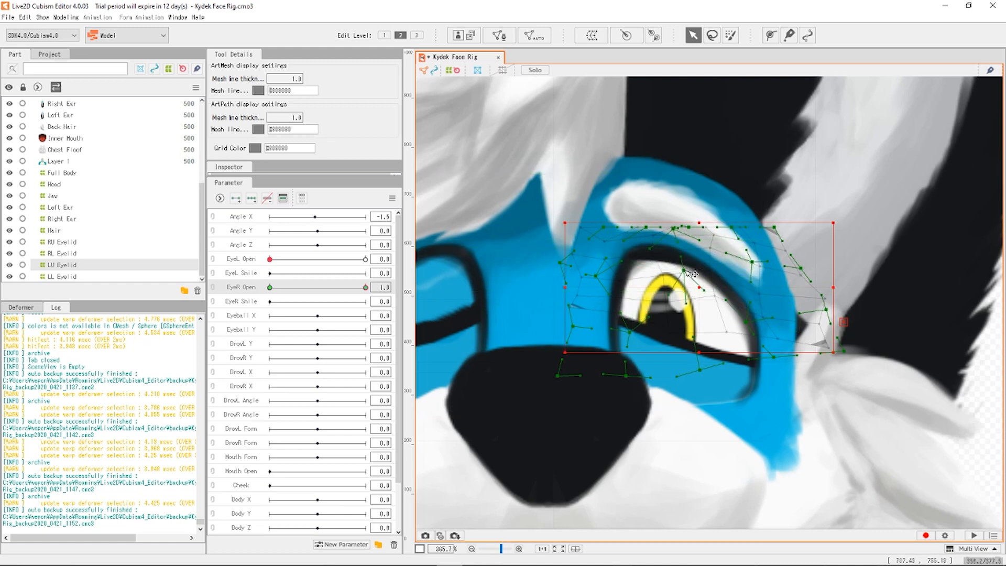
{"action": "left_click_drag", "start_coordinate": [684, 271], "coordinate": [676, 247]}
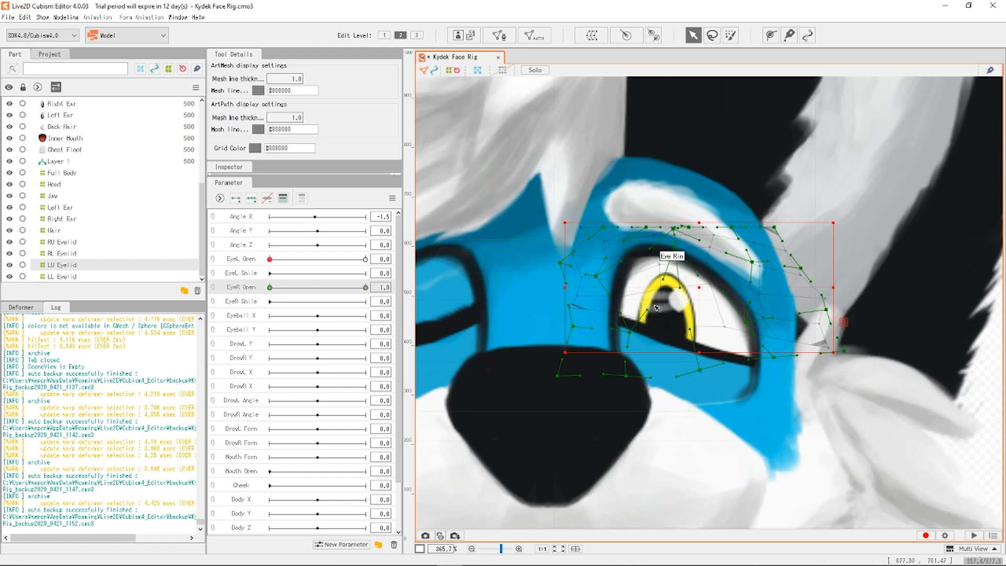
{"action": "left_click_drag", "start_coordinate": [700, 369], "coordinate": [687, 339]}
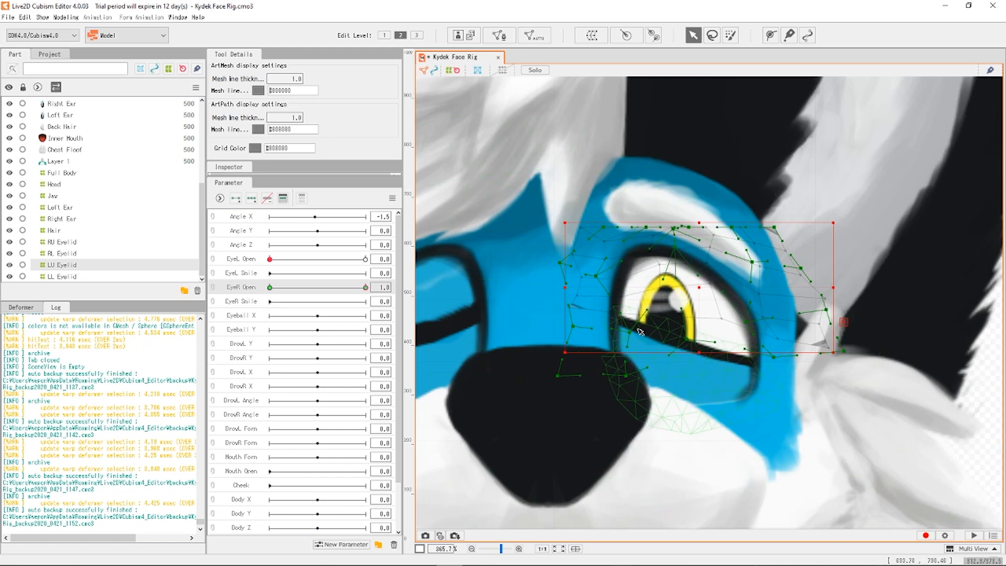
{"action": "left_click_drag", "start_coordinate": [596, 275], "coordinate": [614, 267]}
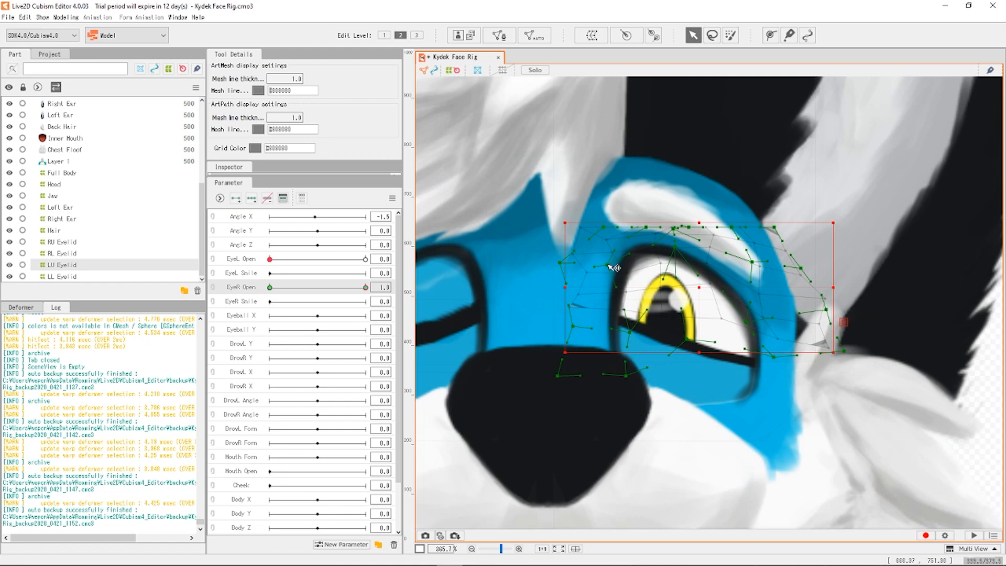
Check EyeR Open at 0.5, then at 1.0 lower the LU Eyelid's outer bottom-edge point and adjust its outer and middle interior points.
{"action": "mouse_move", "coordinate": [295, 285]}
{"action": "left_mouse_down"}
{"action": "mouse_move", "coordinate": [308, 287]}
{"action": "mouse_move", "coordinate": [271, 287]}
{"action": "mouse_move", "coordinate": [354, 288]}
{"action": "mouse_move", "coordinate": [295, 291]}
{"action": "mouse_move", "coordinate": [343, 296]}
{"action": "mouse_move", "coordinate": [317, 297]}
{"action": "left_mouse_up"}
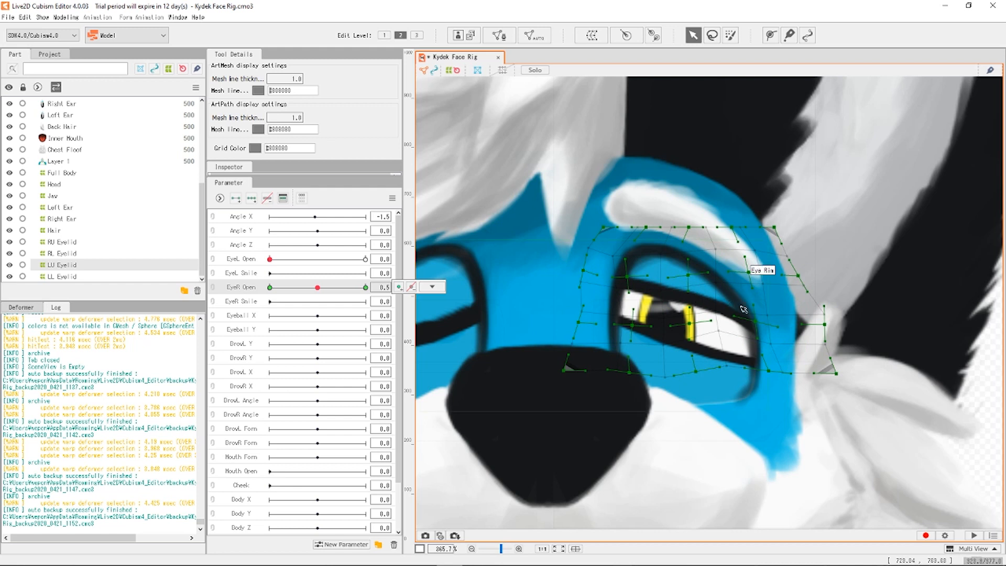
{"action": "left_click_drag", "start_coordinate": [317, 287], "coordinate": [367, 288]}
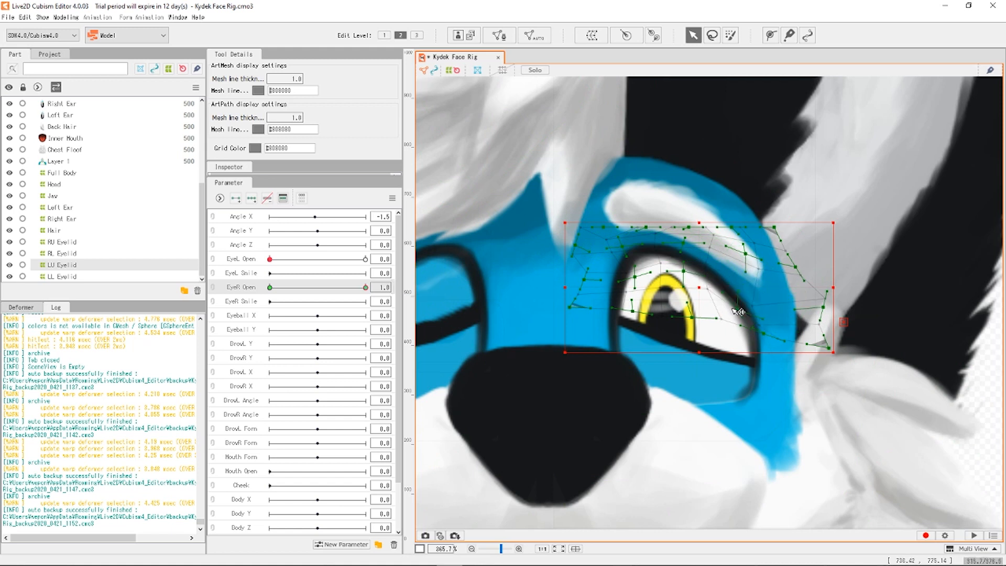
{"action": "left_click_drag", "start_coordinate": [745, 315], "coordinate": [749, 347]}
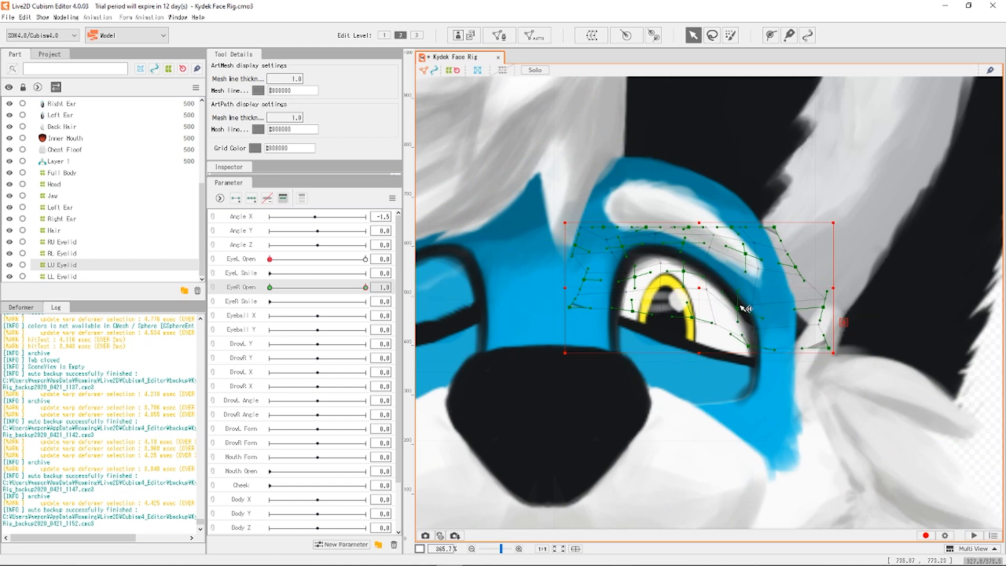
{"action": "left_click_drag", "start_coordinate": [755, 307], "coordinate": [763, 297]}
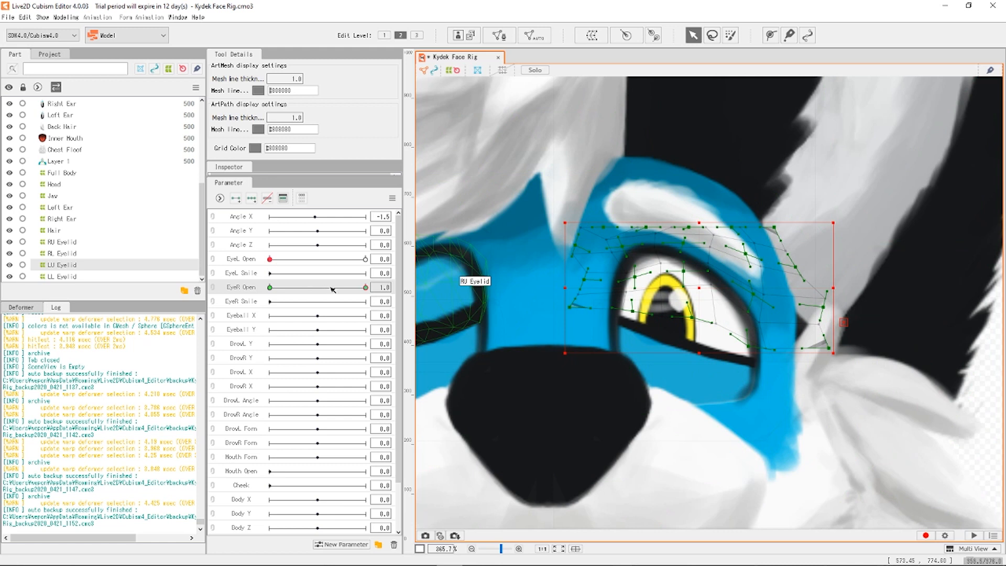
{"action": "left_click_drag", "start_coordinate": [332, 288], "coordinate": [365, 287]}
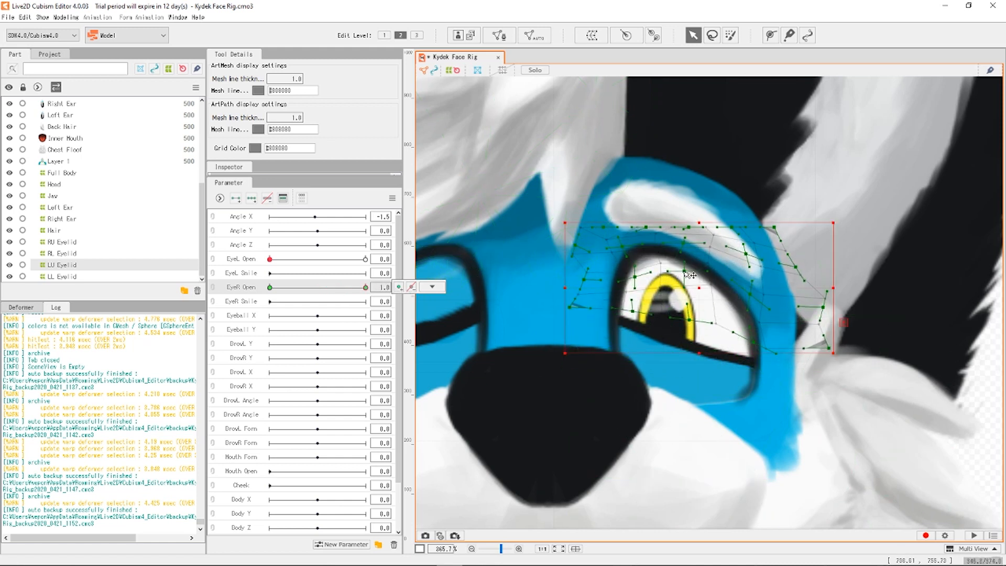
{"action": "left_click_drag", "start_coordinate": [685, 271], "coordinate": [647, 273]}
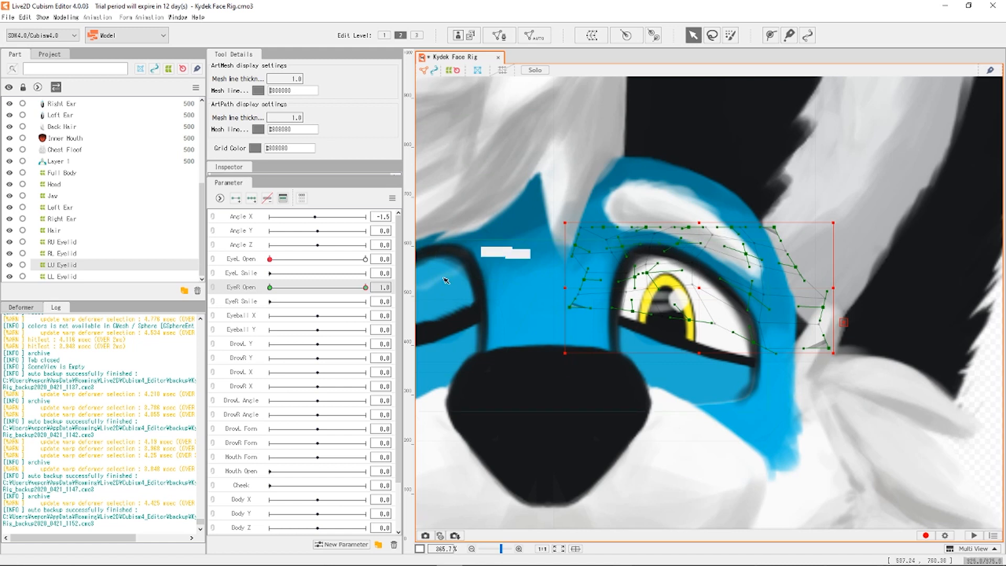
Compare both eyes partly closed, with EyeR Open at 0.5 and EyeL Open at 0.4.
{"action": "left_click_drag", "start_coordinate": [351, 286], "coordinate": [321, 288]}
{"action": "scroll", "coordinate": [697, 334], "scroll_direction": "down", "scroll_amount": 5}
{"action": "scroll", "coordinate": [697, 334], "scroll_direction": "up", "scroll_amount": 3}
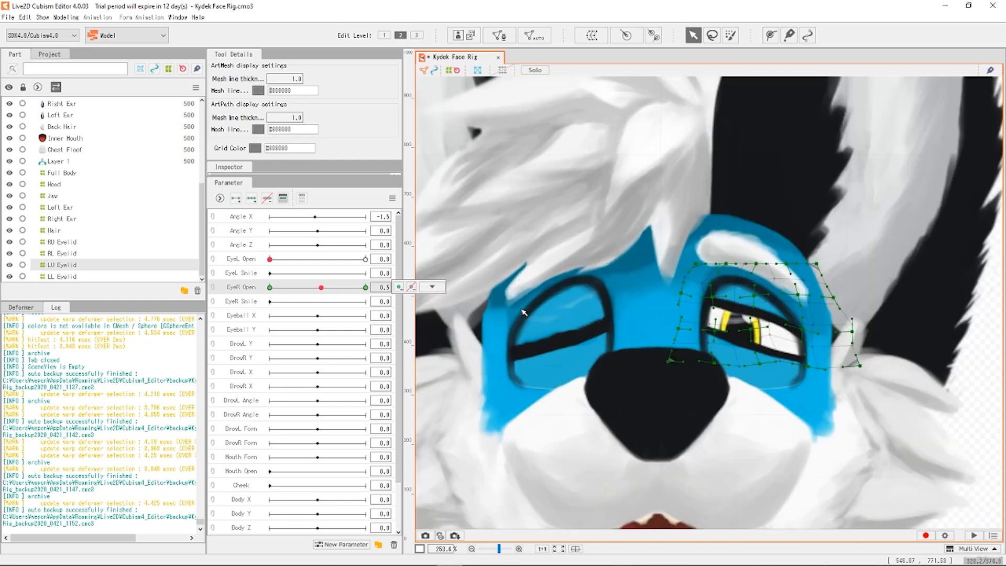
{"action": "left_click_drag", "start_coordinate": [297, 262], "coordinate": [310, 259]}
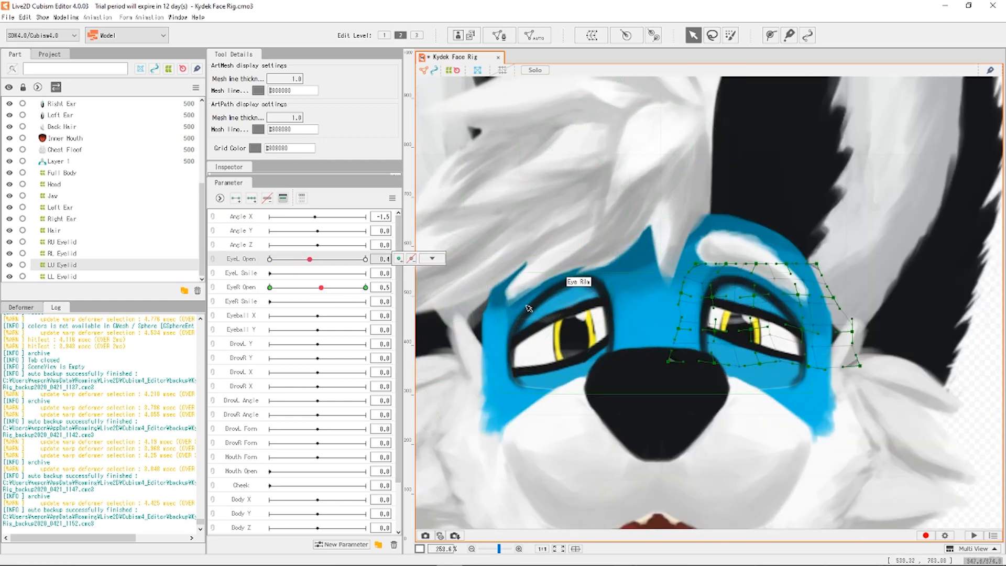
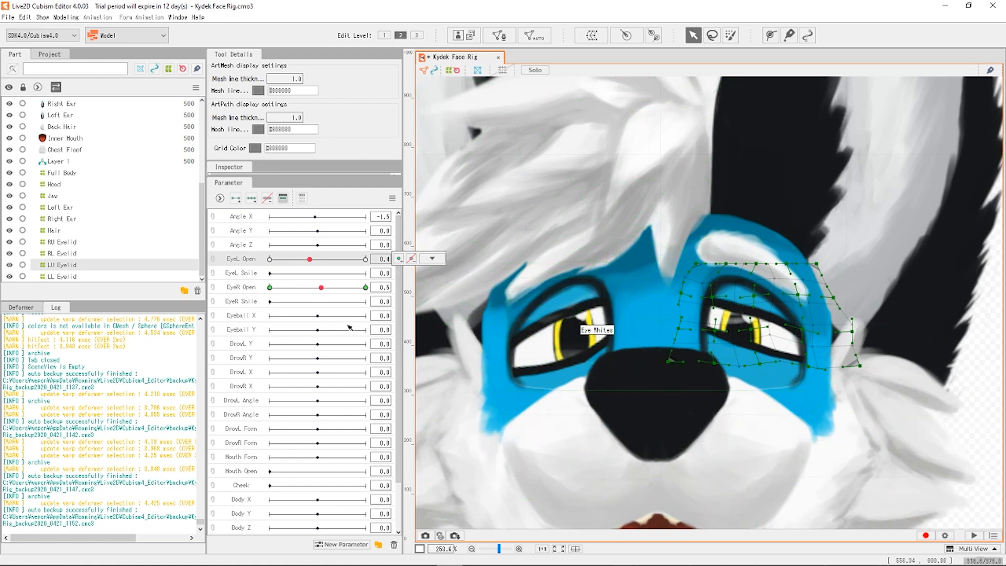
{"action": "left_click", "coordinate": [243, 287]}
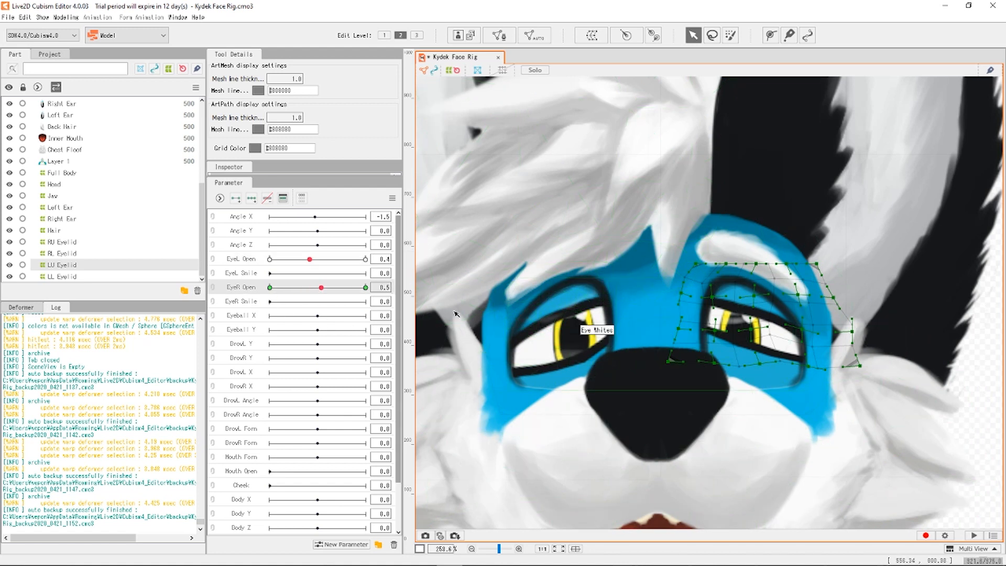
With EyeR Open and EyeL Open at 1.0, lower the LL Eyelid deformer's upper nose-side and outer corners at Edit Level 3.
{"action": "left_click", "coordinate": [68, 278]}
{"action": "scroll", "coordinate": [758, 352], "scroll_direction": "up", "scroll_amount": 2}
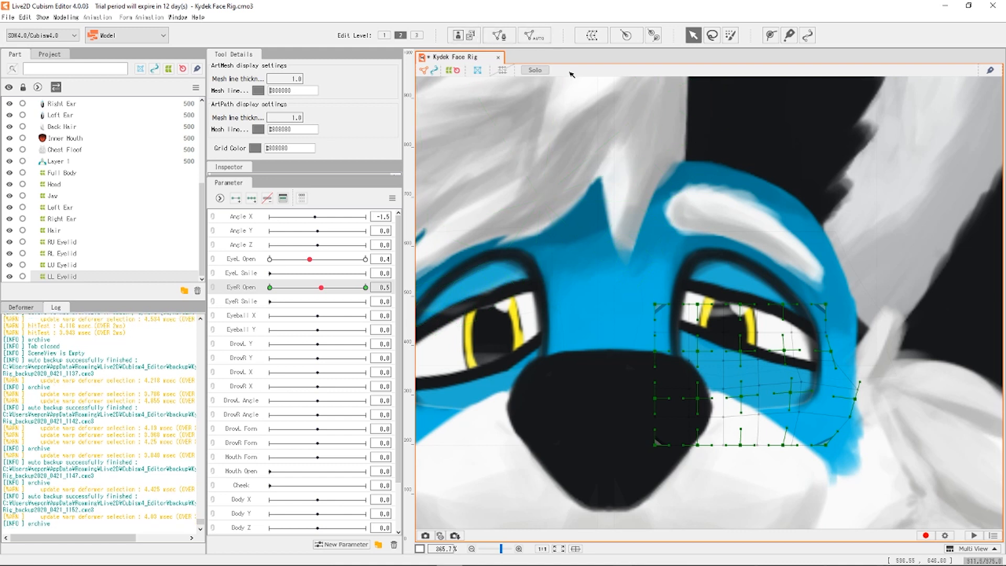
{"action": "left_click", "coordinate": [416, 35]}
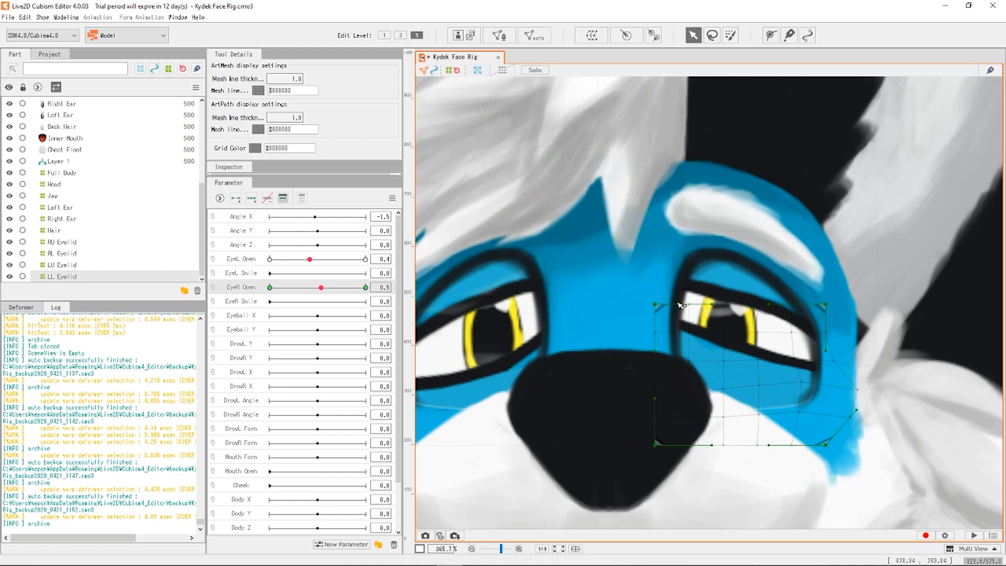
{"action": "left_click_drag", "start_coordinate": [655, 304], "coordinate": [648, 333]}
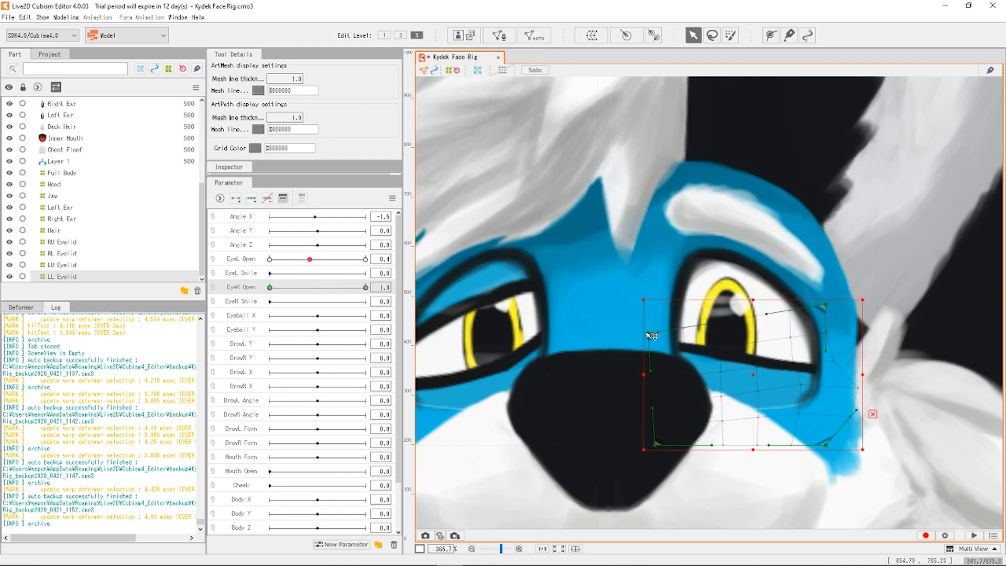
{"action": "key", "text": "ctrl+z"}
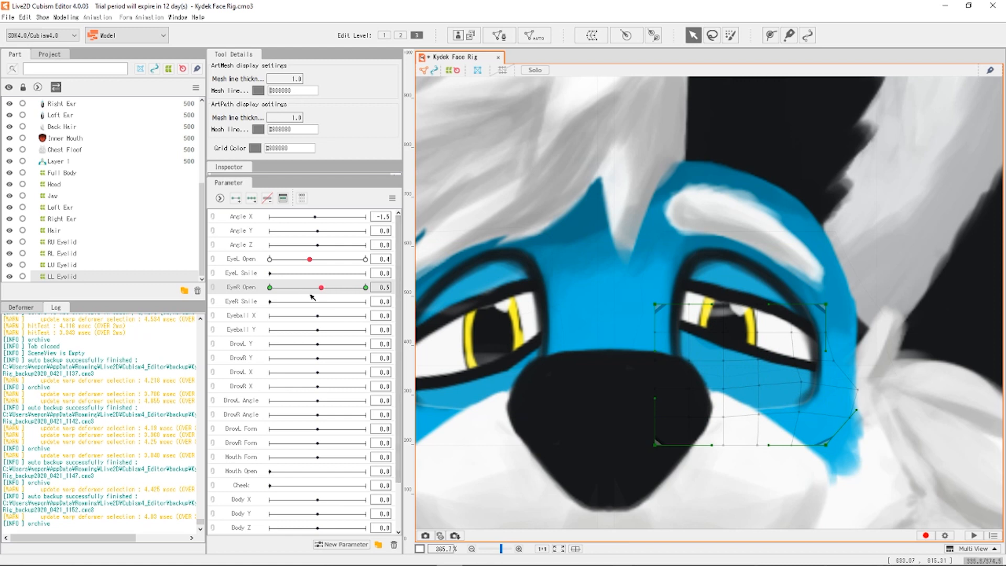
{"action": "left_click", "coordinate": [365, 287]}
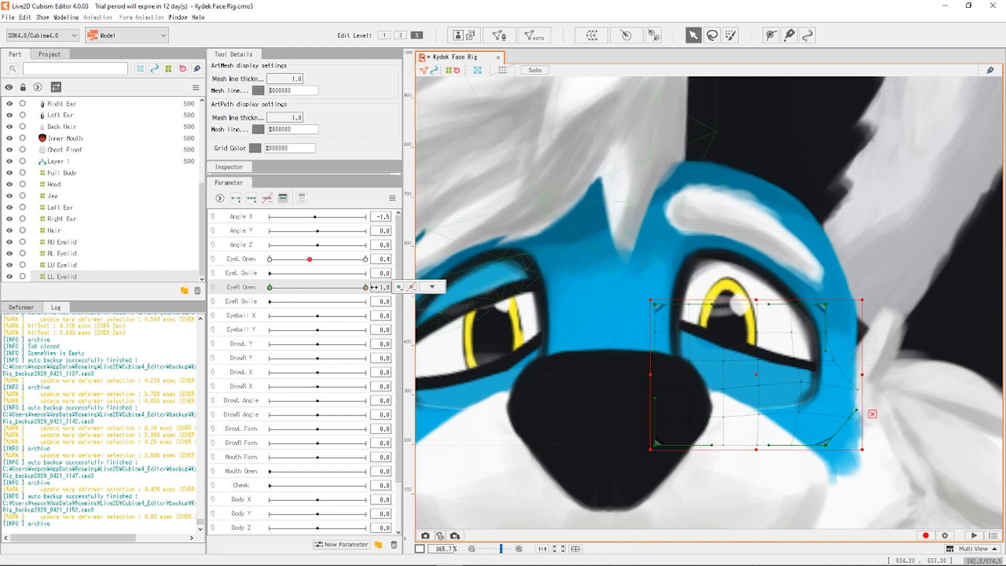
{"action": "left_click", "coordinate": [365, 258]}
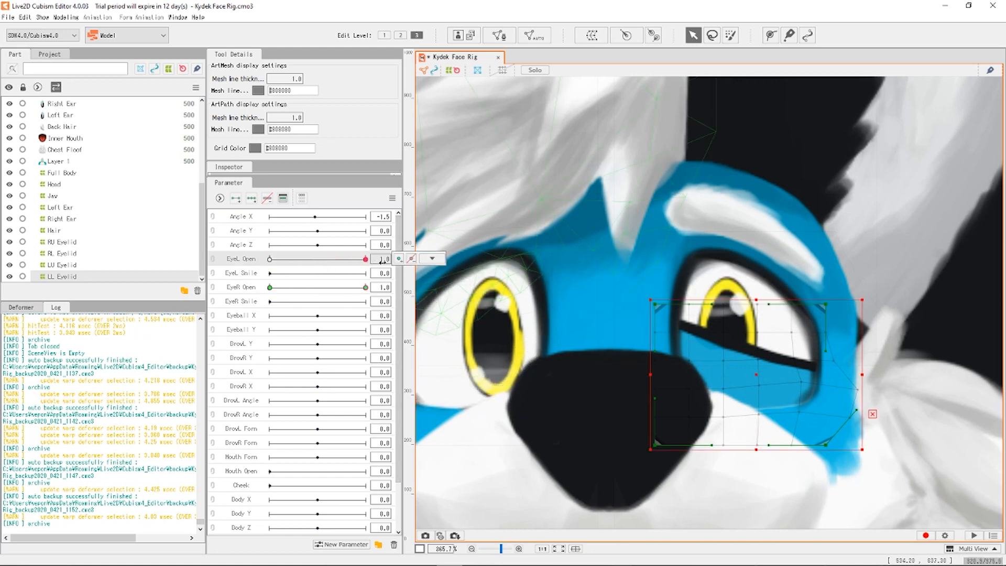
{"action": "left_click", "coordinate": [368, 289]}
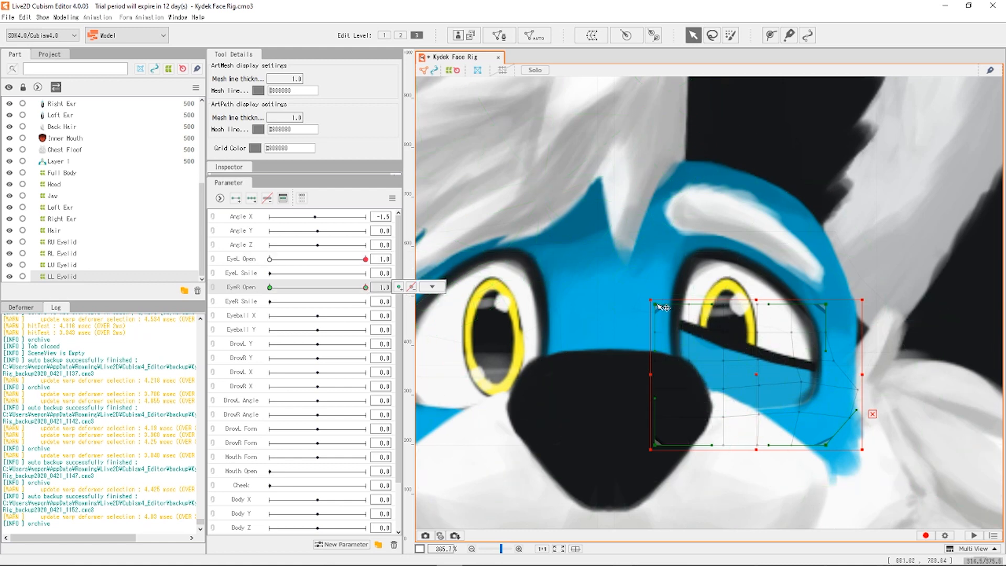
{"action": "left_click_drag", "start_coordinate": [656, 304], "coordinate": [644, 347]}
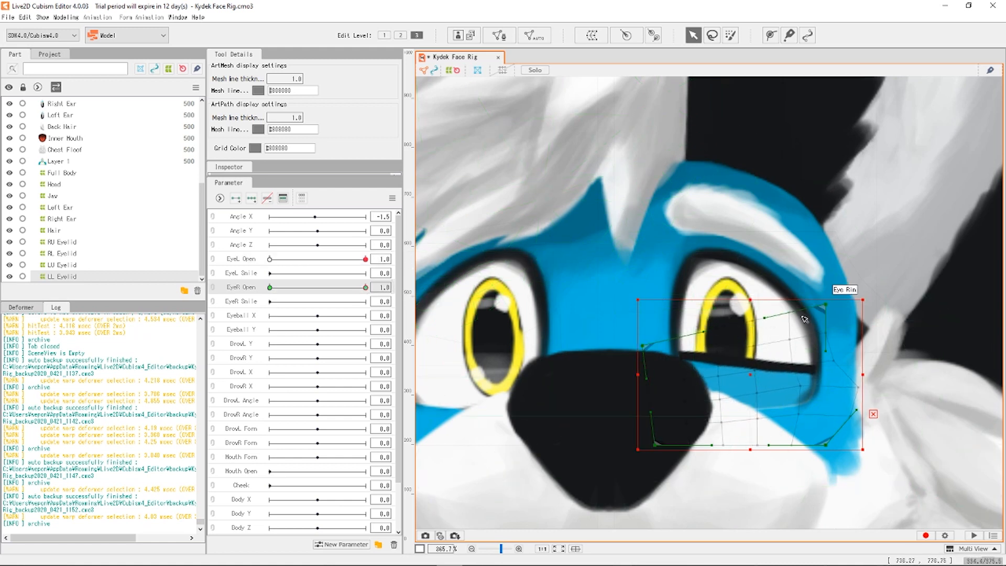
{"action": "left_click_drag", "start_coordinate": [826, 309], "coordinate": [833, 341]}
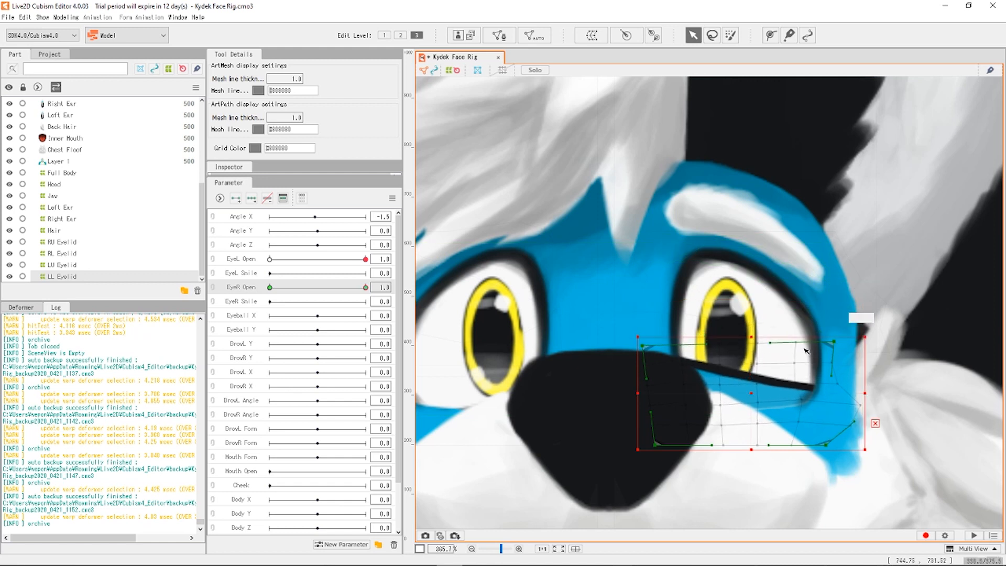
Bend the LL Eyelid's top edge downward with its curve handles so the lower lid clears the iris.
{"action": "left_click_drag", "start_coordinate": [770, 343], "coordinate": [778, 395]}
{"action": "left_click_drag", "start_coordinate": [705, 342], "coordinate": [700, 402]}
{"action": "left_click_drag", "start_coordinate": [778, 395], "coordinate": [789, 424]}
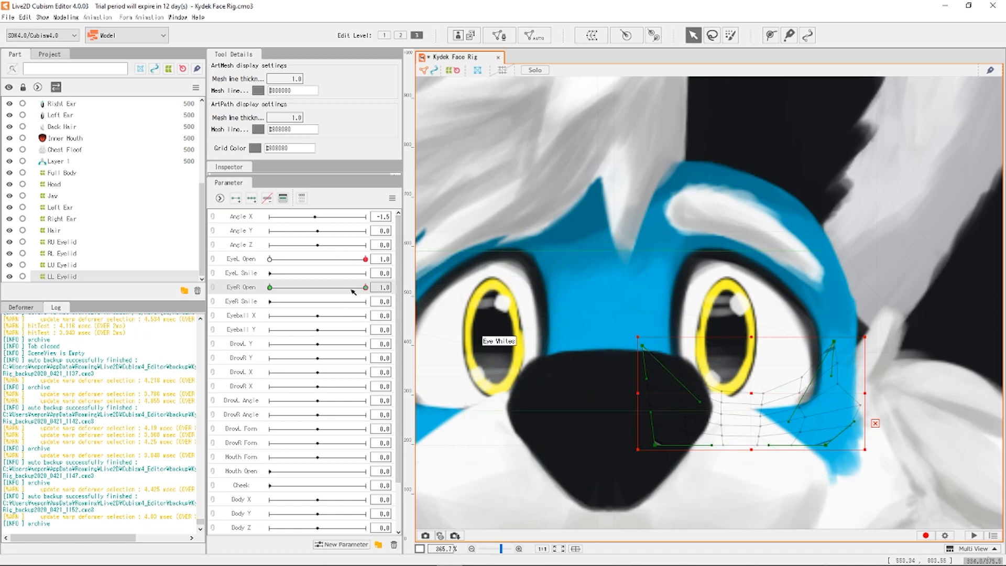
Compare both eyes with EyeR Open at 0.5 and EyeL Open at 0.4, and again with both at 1.0.
{"action": "left_click_drag", "start_coordinate": [354, 292], "coordinate": [319, 318]}
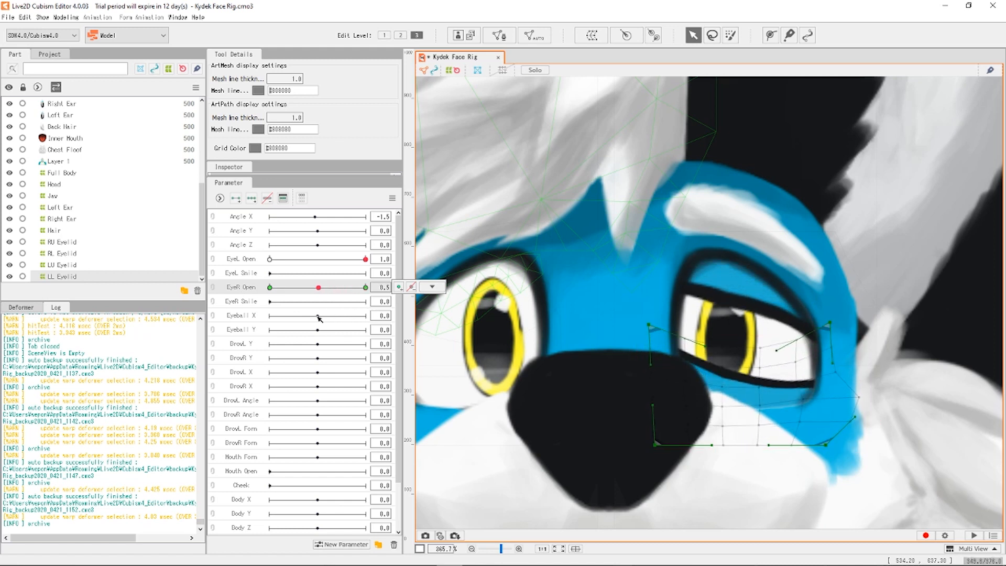
{"action": "left_click_drag", "start_coordinate": [343, 265], "coordinate": [308, 268]}
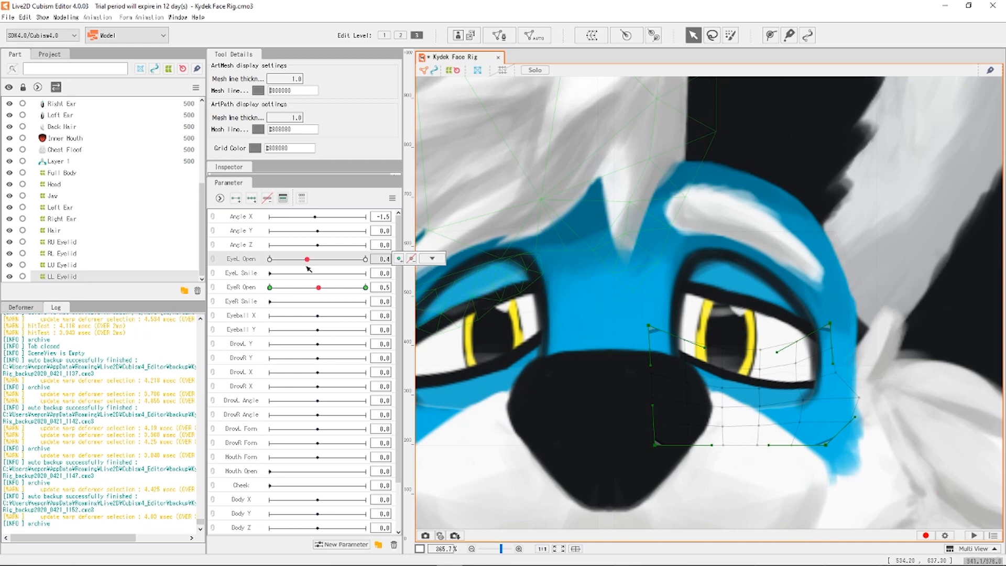
{"action": "scroll", "coordinate": [864, 293], "scroll_direction": "down", "scroll_amount": 10}
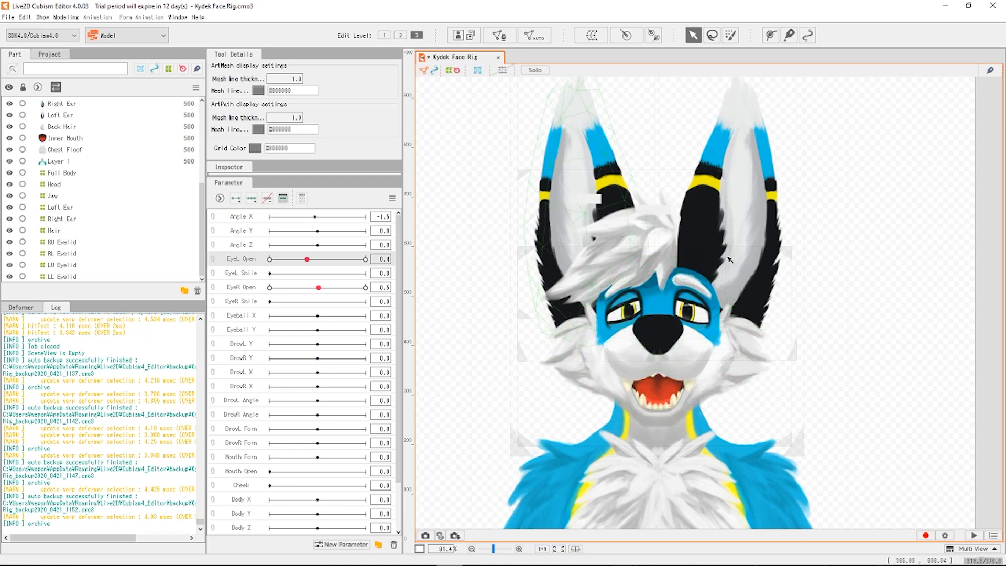
{"action": "scroll", "coordinate": [655, 290], "scroll_direction": "up", "scroll_amount": 6}
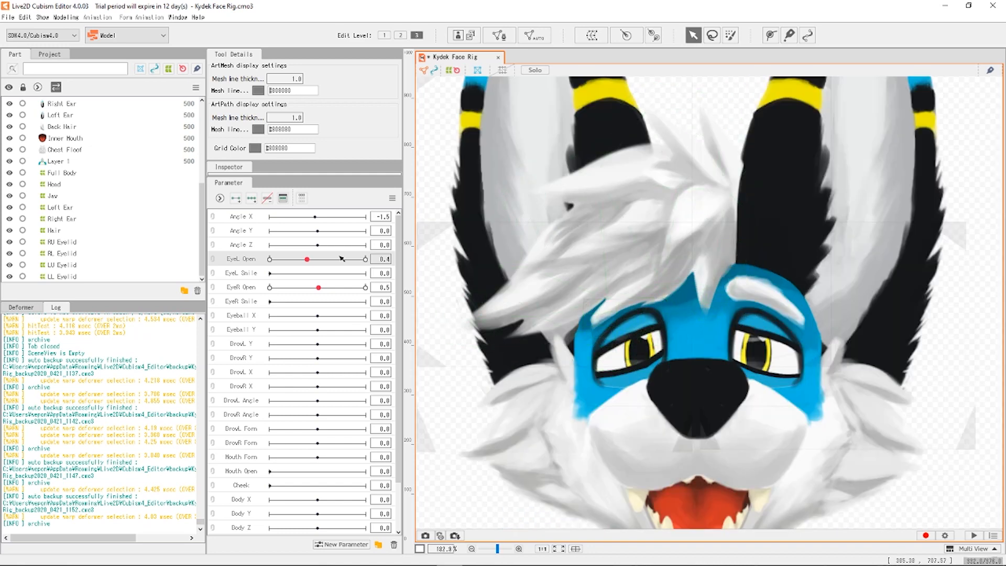
{"action": "left_click_drag", "start_coordinate": [309, 260], "coordinate": [375, 262]}
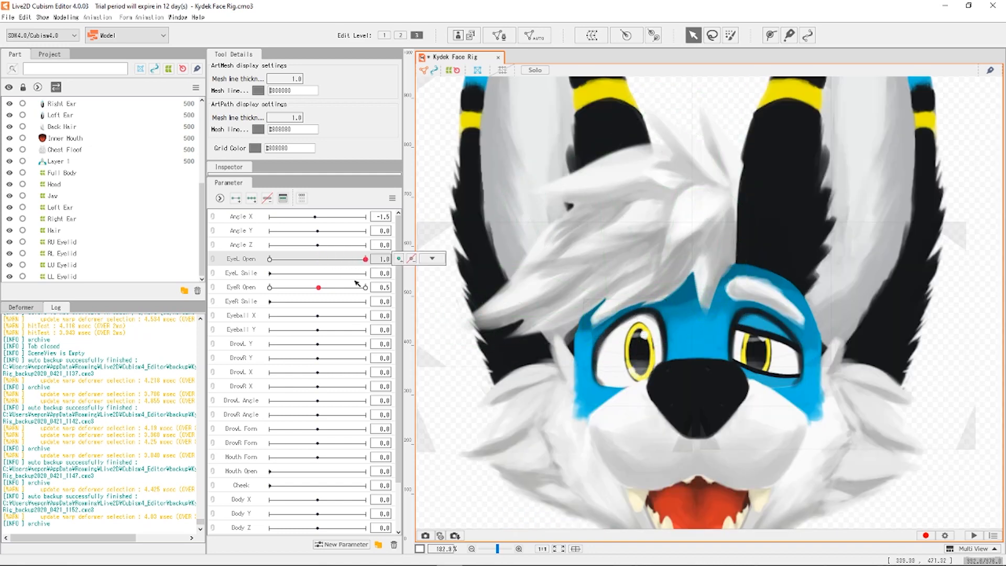
{"action": "left_click_drag", "start_coordinate": [318, 288], "coordinate": [374, 287]}
{"action": "left_click", "coordinate": [432, 287]}
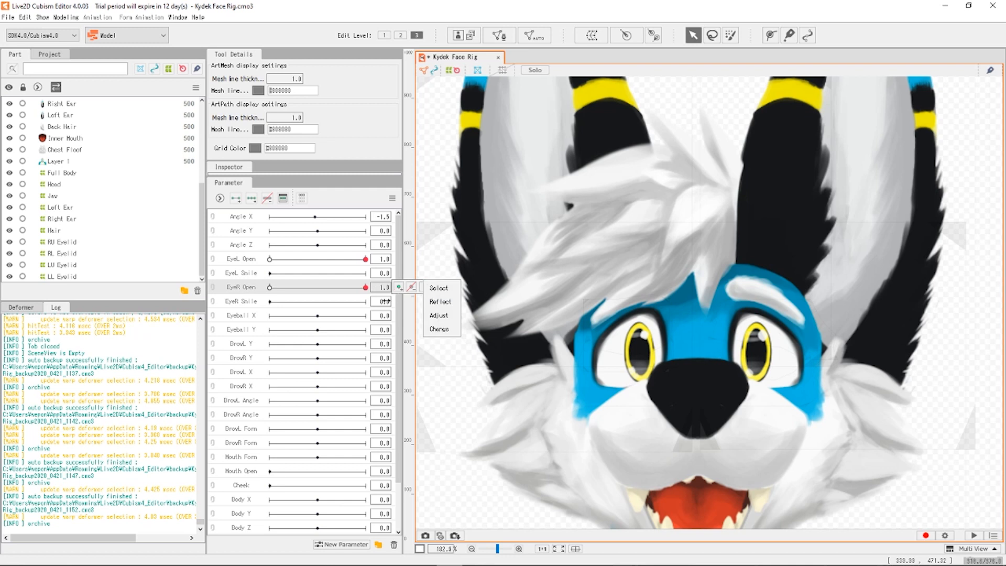
Add three keys on Eyeball X and Eyeball Y to the Right Eye and Left Eye, and link the two parameters.
{"action": "left_click", "coordinate": [643, 352]}
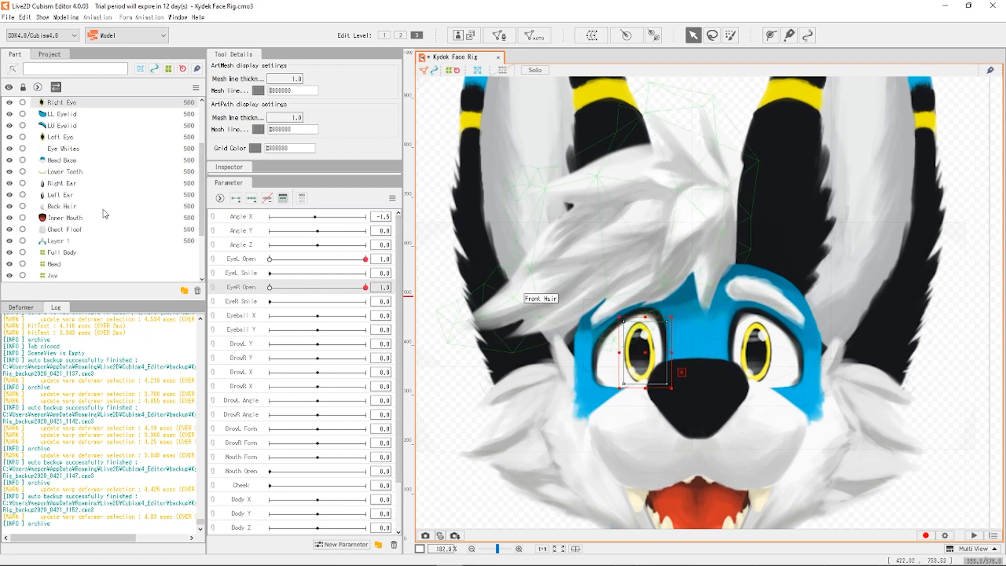
{"action": "scroll", "coordinate": [84, 187], "scroll_direction": "down", "scroll_amount": 2}
{"action": "scroll", "coordinate": [100, 192], "scroll_direction": "up", "scroll_amount": 3}
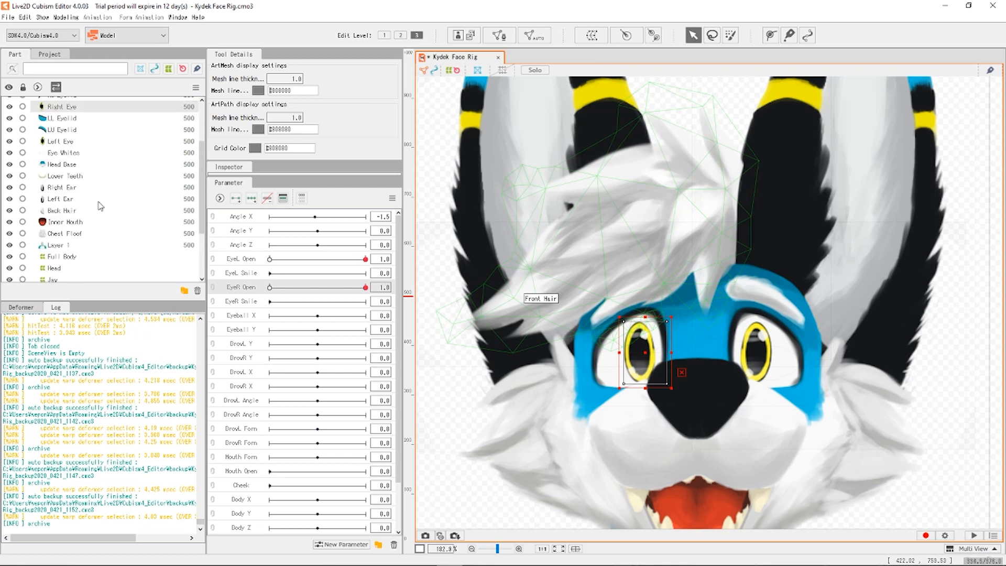
{"action": "left_click", "coordinate": [66, 184], "text": "ctrl"}
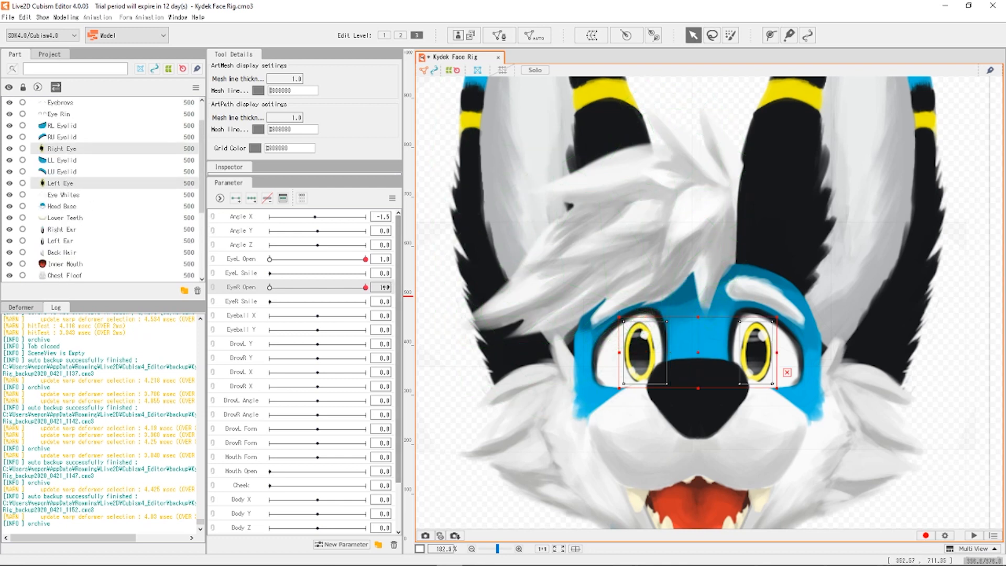
{"action": "left_click", "coordinate": [254, 318]}
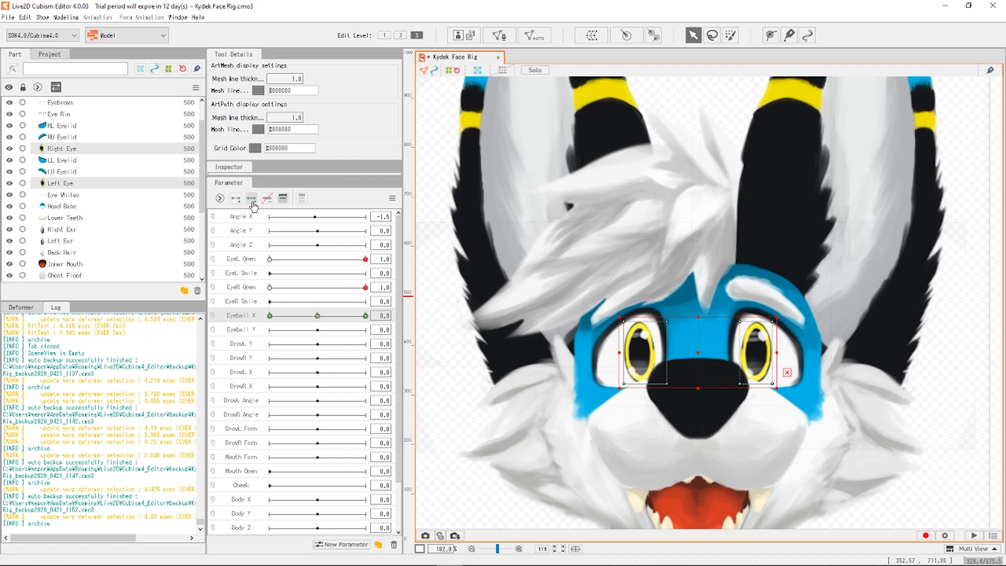
{"action": "left_click", "coordinate": [251, 331]}
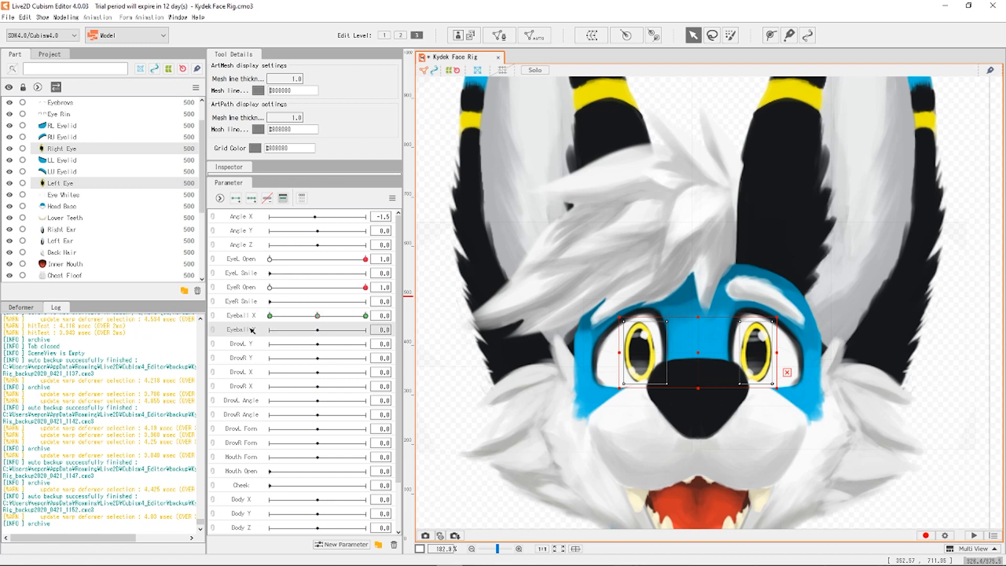
{"action": "left_click", "coordinate": [252, 202]}
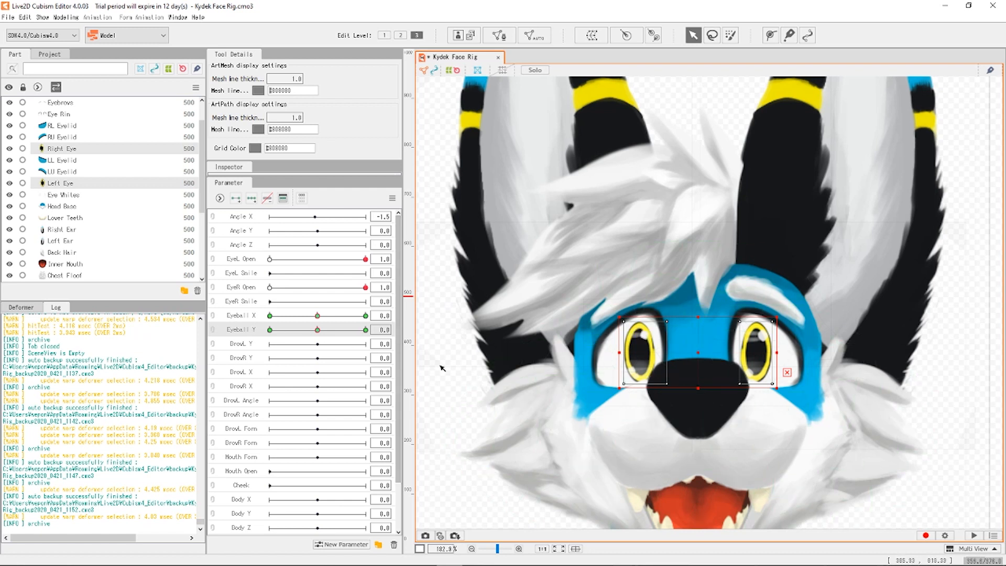
{"action": "left_click", "coordinate": [212, 319]}
At Eyeball X 0.0 and Eyeball Y -1.0, move the Right Eye and Left Eye down to look downward.
{"action": "left_click_drag", "start_coordinate": [293, 343], "coordinate": [312, 354]}
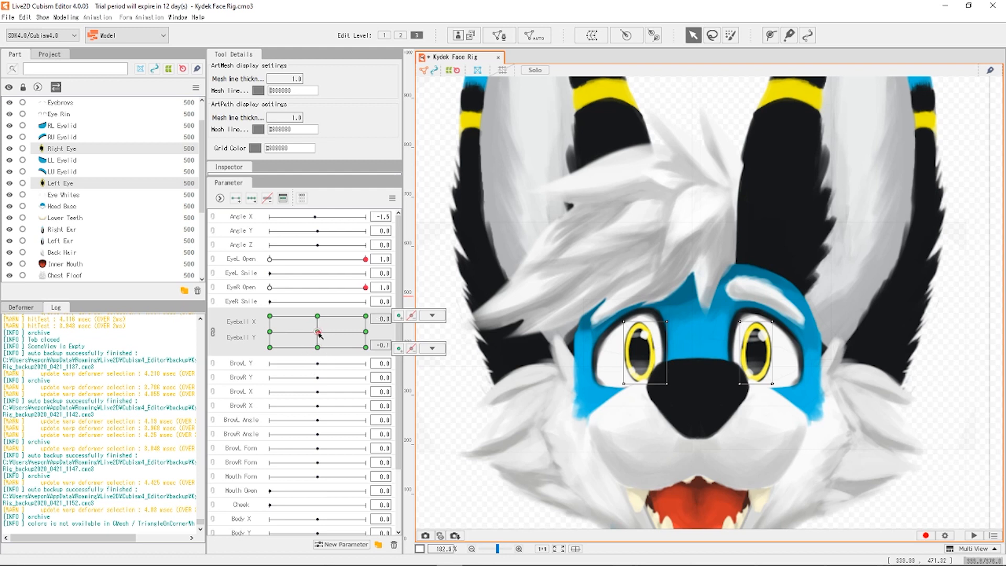
{"action": "left_click", "coordinate": [432, 348]}
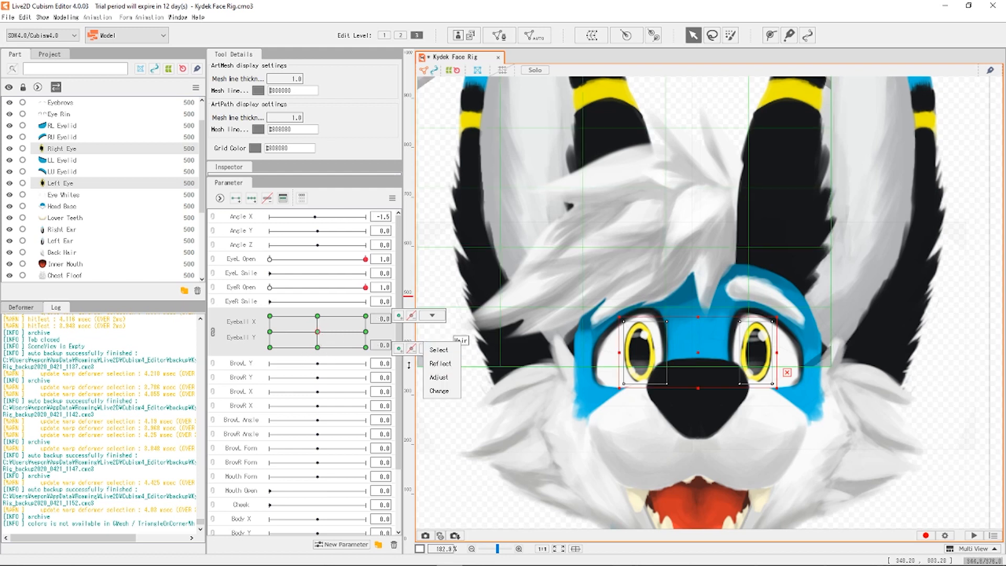
{"action": "left_click", "coordinate": [318, 348]}
{"action": "left_click", "coordinate": [318, 348]}
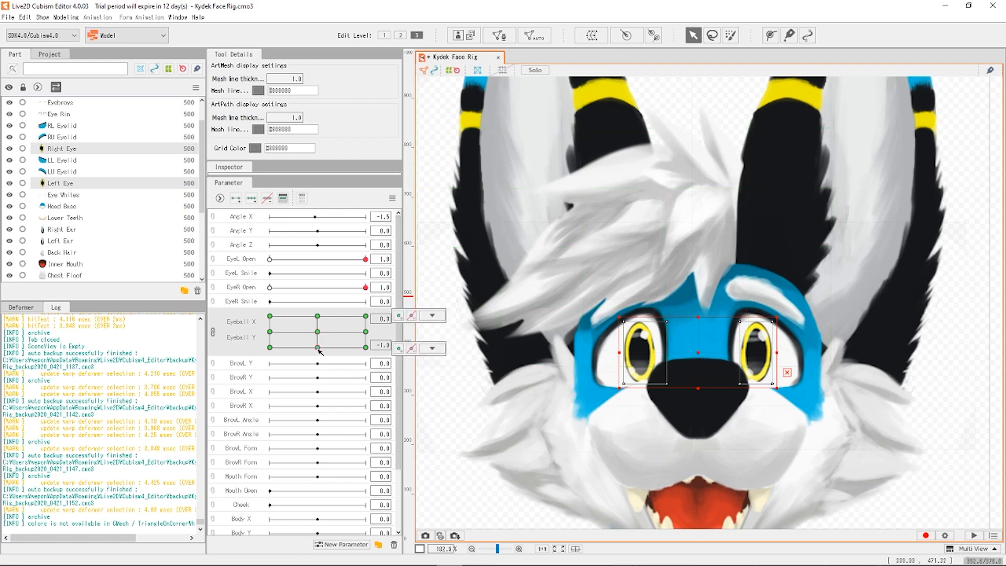
{"action": "left_click", "coordinate": [433, 348]}
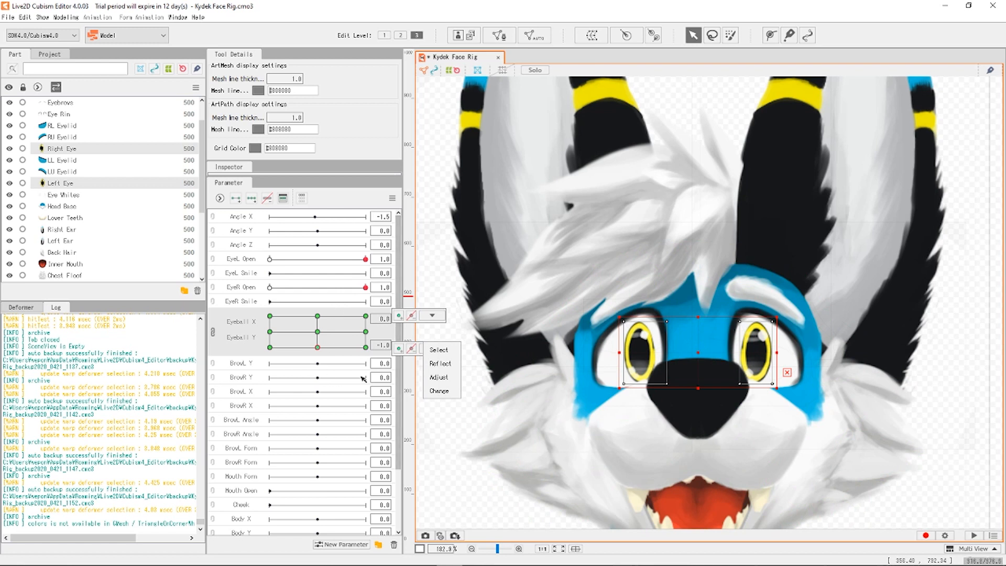
{"action": "left_click", "coordinate": [648, 344]}
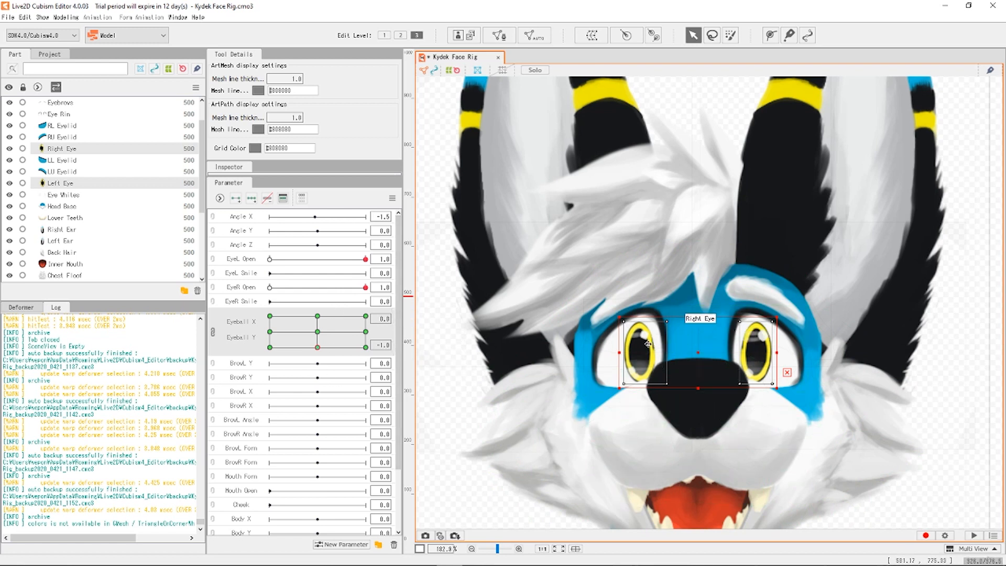
{"action": "left_click_drag", "start_coordinate": [648, 344], "coordinate": [650, 368]}
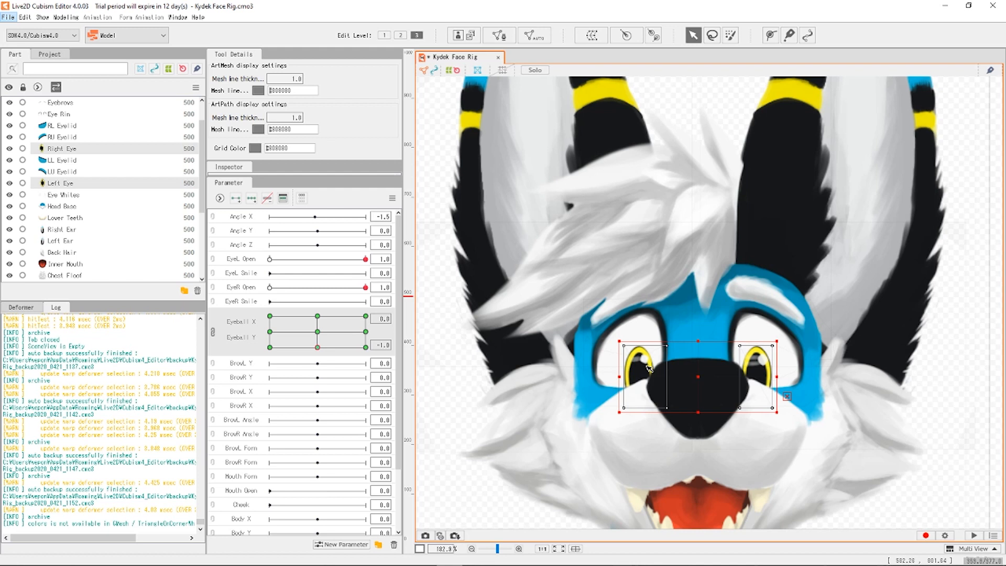
At Eyeball X 0.0 and Eyeball Y 1.0, move the Right Eye and Left Eye up to look upward.
{"action": "left_click", "coordinate": [317, 316]}
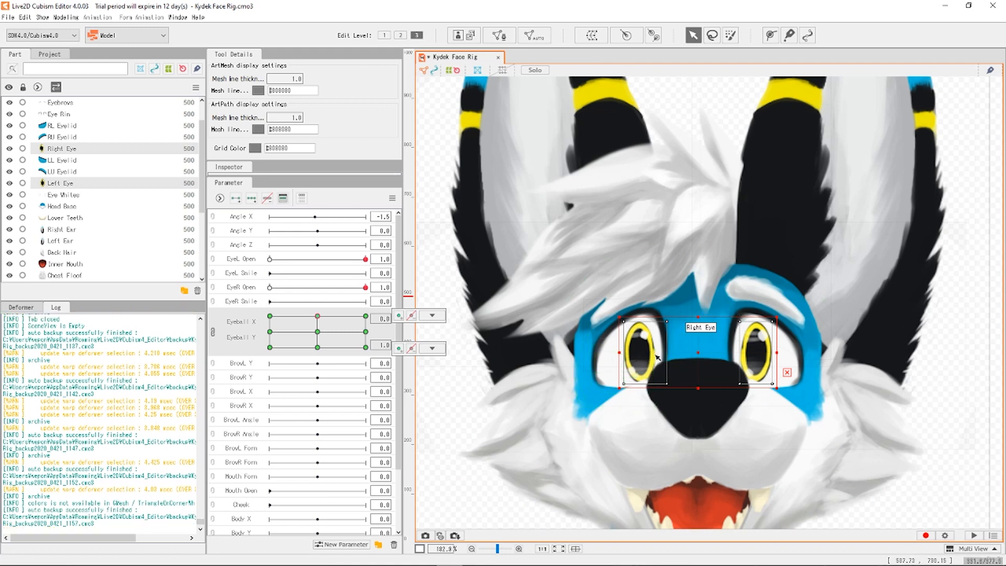
{"action": "left_click_drag", "start_coordinate": [698, 354], "coordinate": [700, 324]}
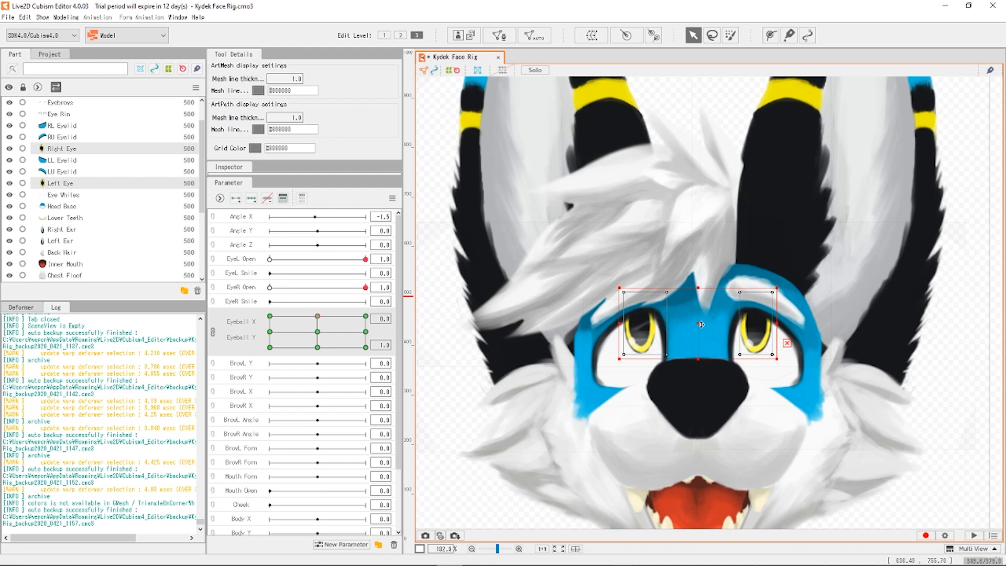
At Eyeball X 1.0 and Eyeball Y 0.0, move both irises to the right, with the Left Eye shifted slightly further outward.
{"action": "left_click", "coordinate": [366, 332]}
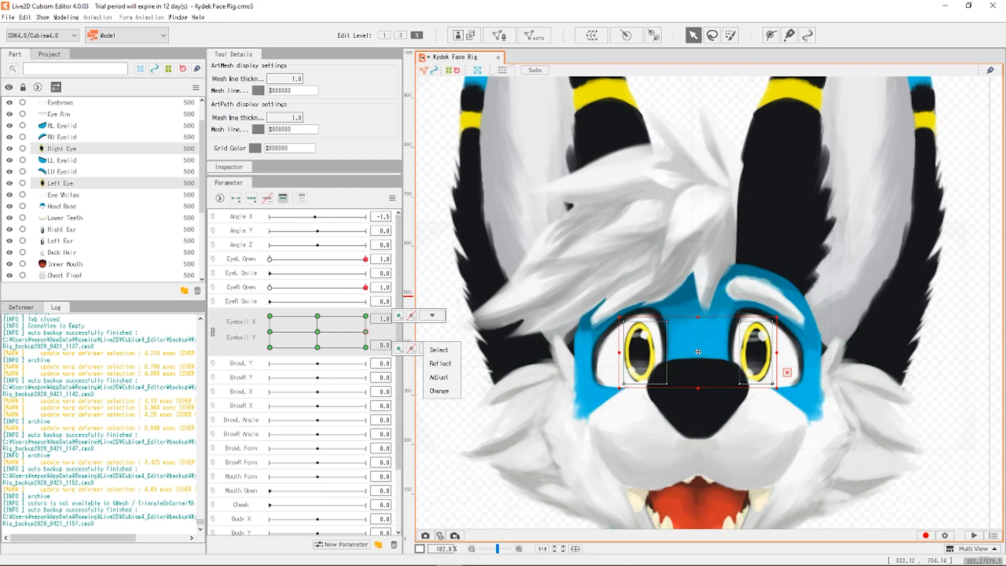
{"action": "left_click_drag", "start_coordinate": [698, 352], "coordinate": [712, 355]}
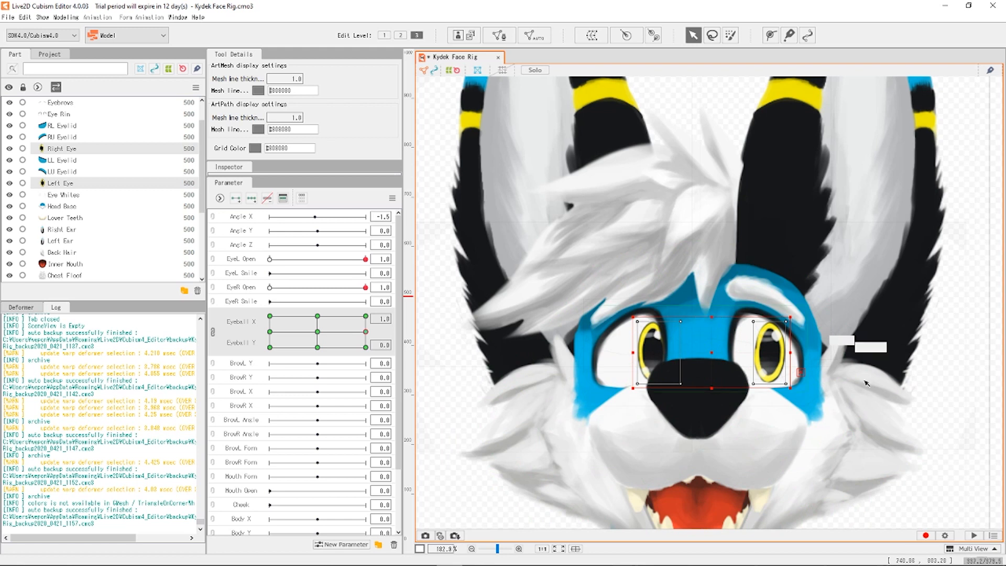
{"action": "left_click", "coordinate": [769, 351]}
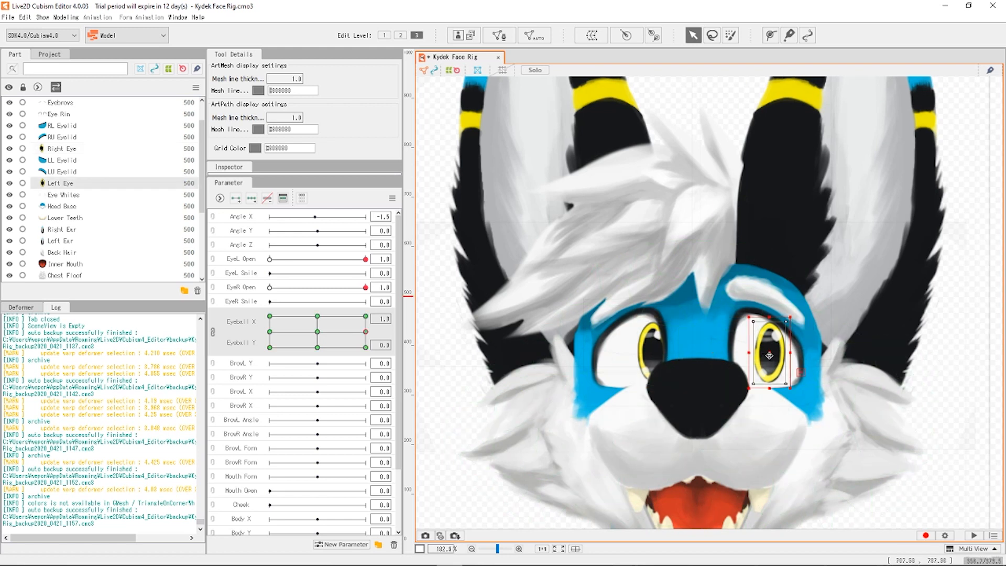
{"action": "left_click_drag", "start_coordinate": [772, 351], "coordinate": [780, 351]}
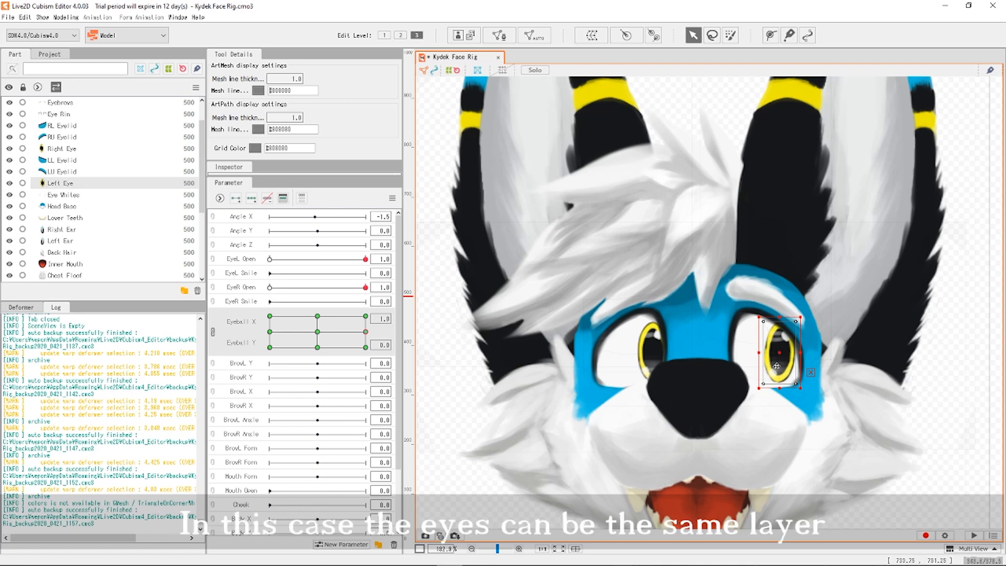
At Eyeball X -1.0 and Eyeball Y 0.0, move the Right Eye and Left Eye together to the left.
{"action": "left_click", "coordinate": [270, 331]}
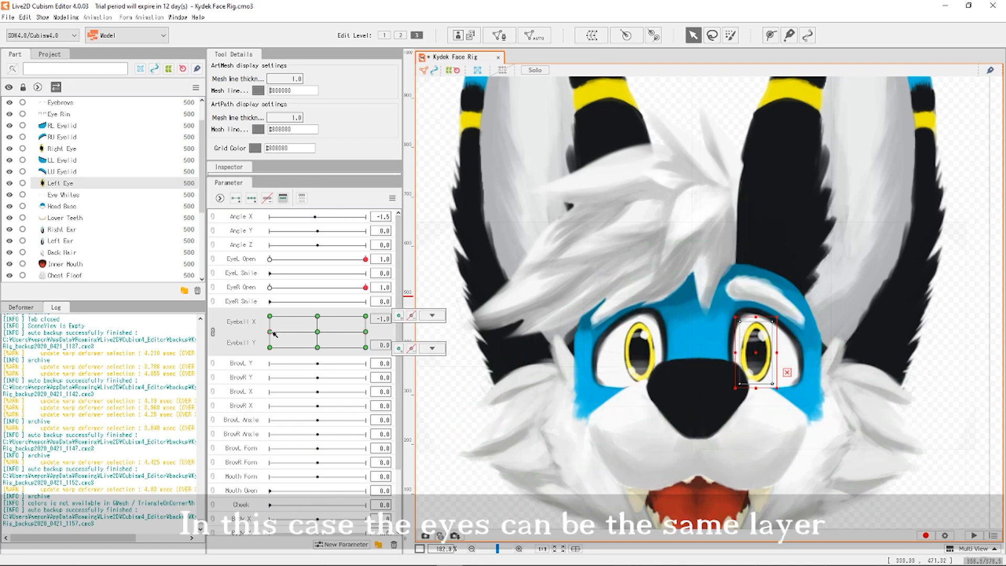
{"action": "left_click", "coordinate": [643, 350], "text": "shift"}
{"action": "left_click_drag", "start_coordinate": [699, 352], "coordinate": [685, 351]}
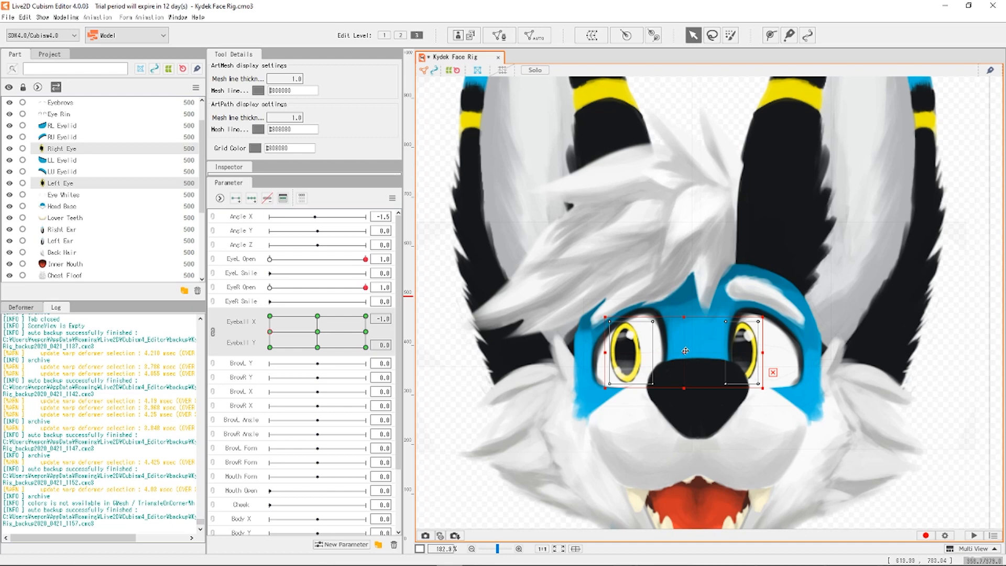
Shift the Right Eye further outward at Eyeball X -1.0 and Eyeball Y 0.0, and compare the sideways looks at Eyeball X 1.0 and -1.0.
{"action": "left_click", "coordinate": [576, 361]}
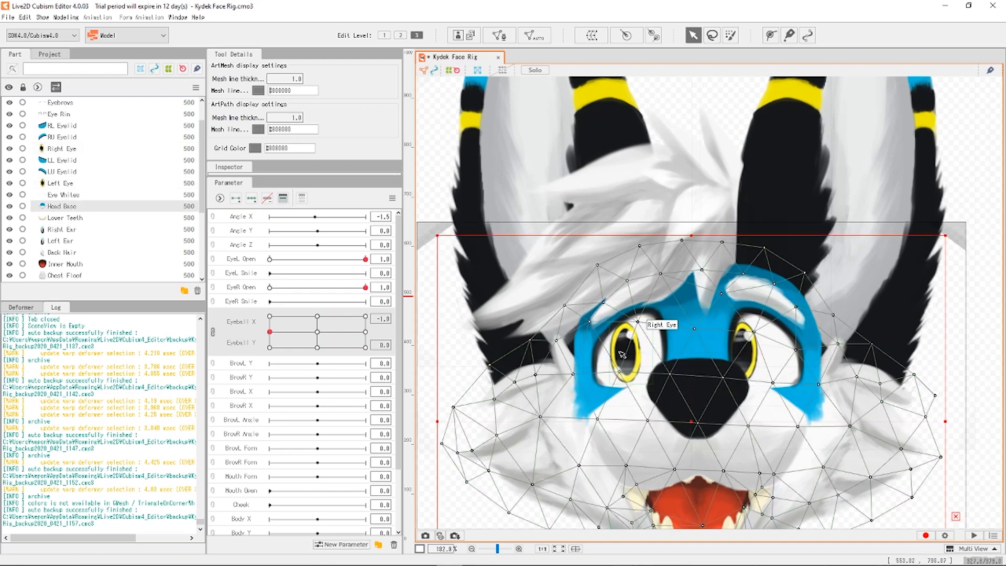
{"action": "left_click", "coordinate": [434, 187]}
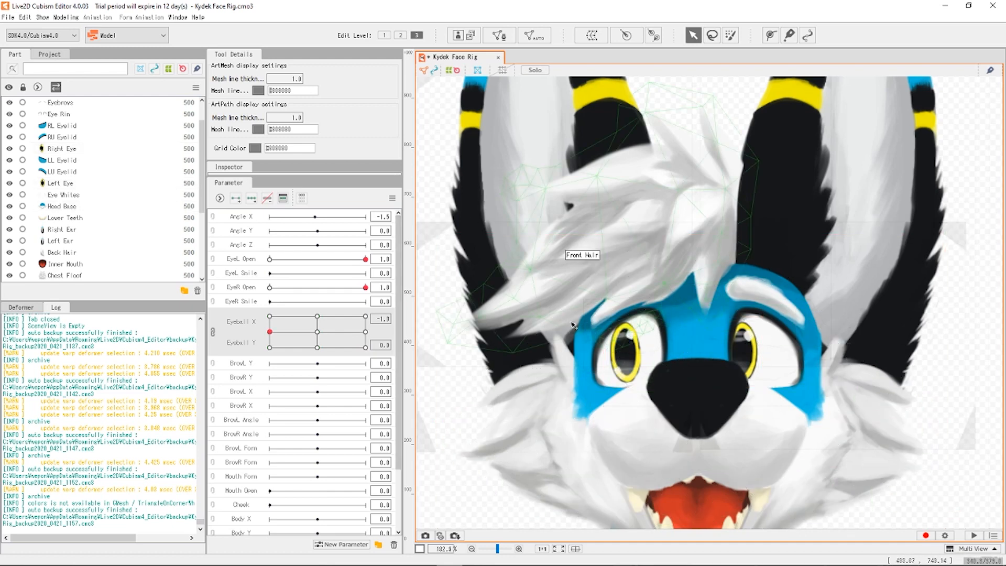
{"action": "left_click", "coordinate": [631, 355]}
{"action": "left_click_drag", "start_coordinate": [632, 356], "coordinate": [620, 354]}
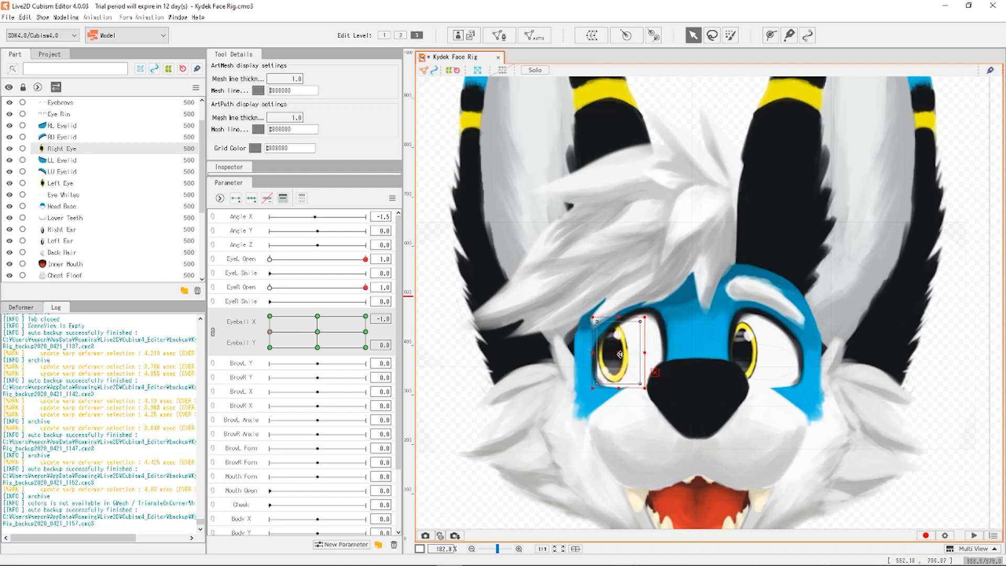
{"action": "left_click_drag", "start_coordinate": [288, 336], "coordinate": [434, 330]}
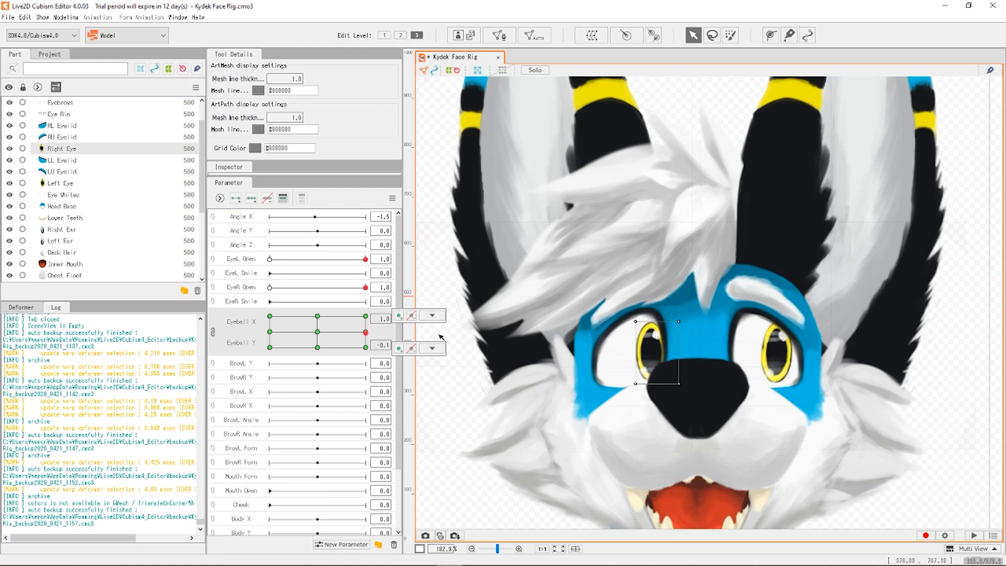
{"action": "left_click", "coordinate": [367, 331]}
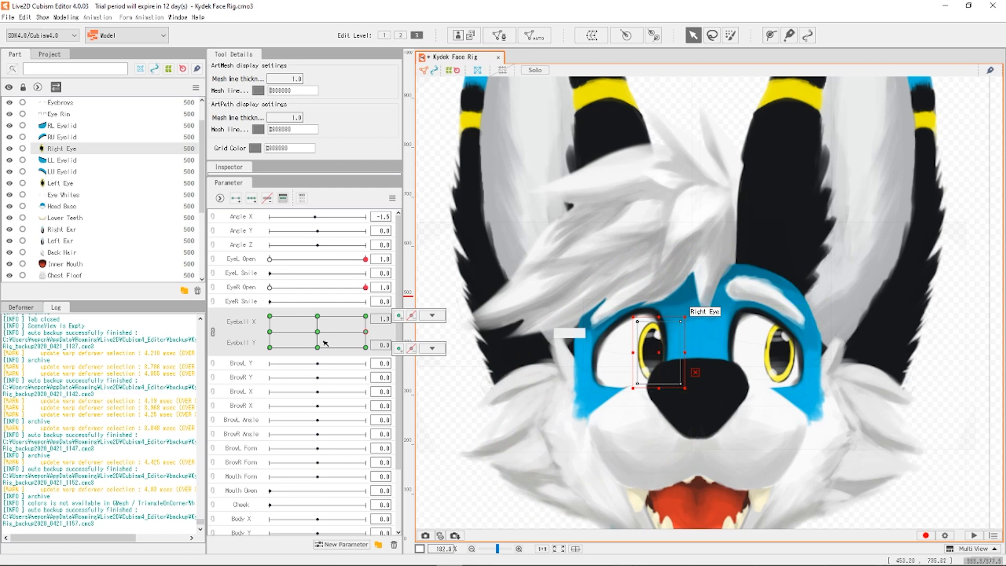
{"action": "left_click", "coordinate": [270, 331]}
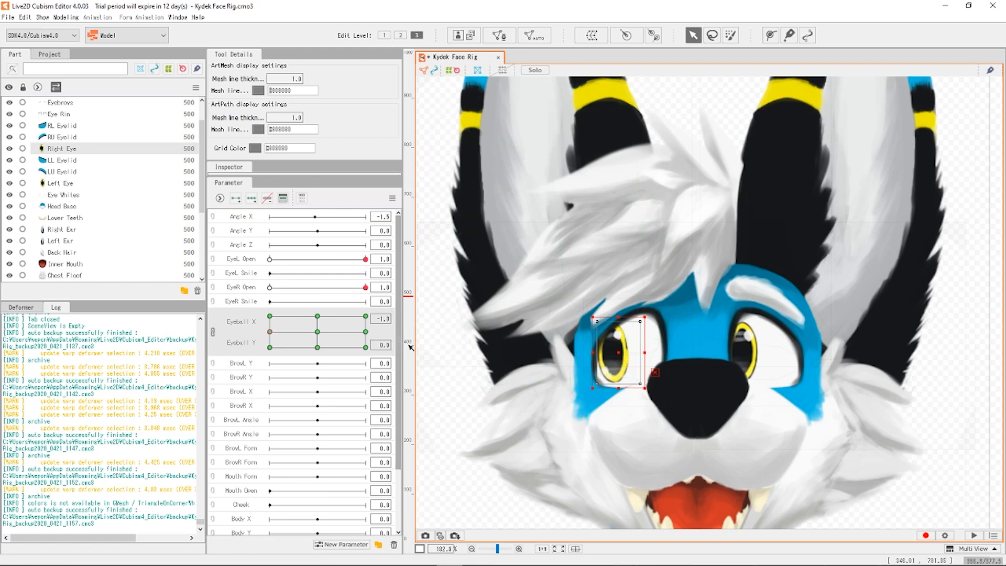
{"action": "left_click", "coordinate": [365, 331]}
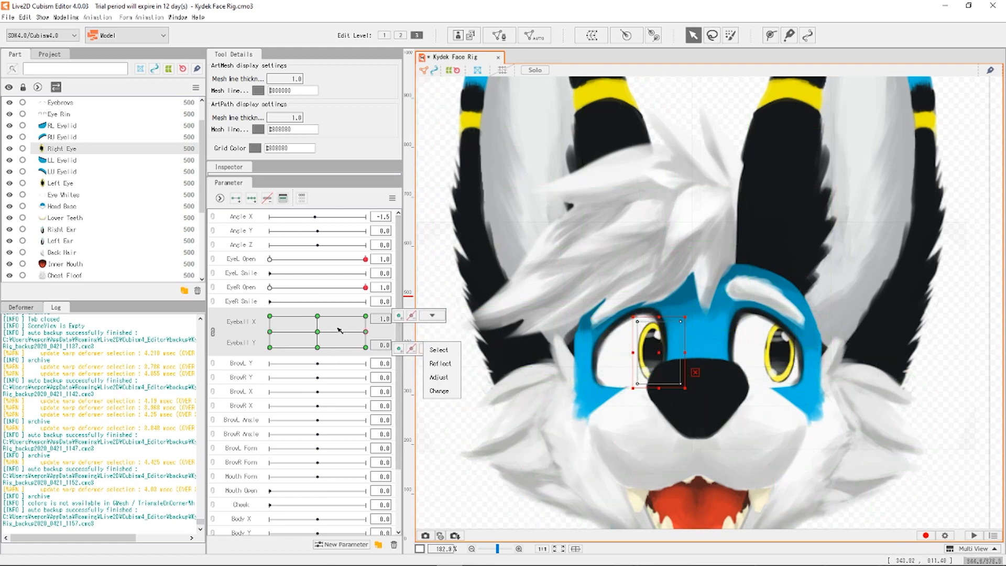
At Eyeball X 1.0 and Eyeball Y 1.0, move the Right Eye and Left Eye diagonally up and to the right.
{"action": "left_click_drag", "start_coordinate": [355, 337], "coordinate": [365, 317]}
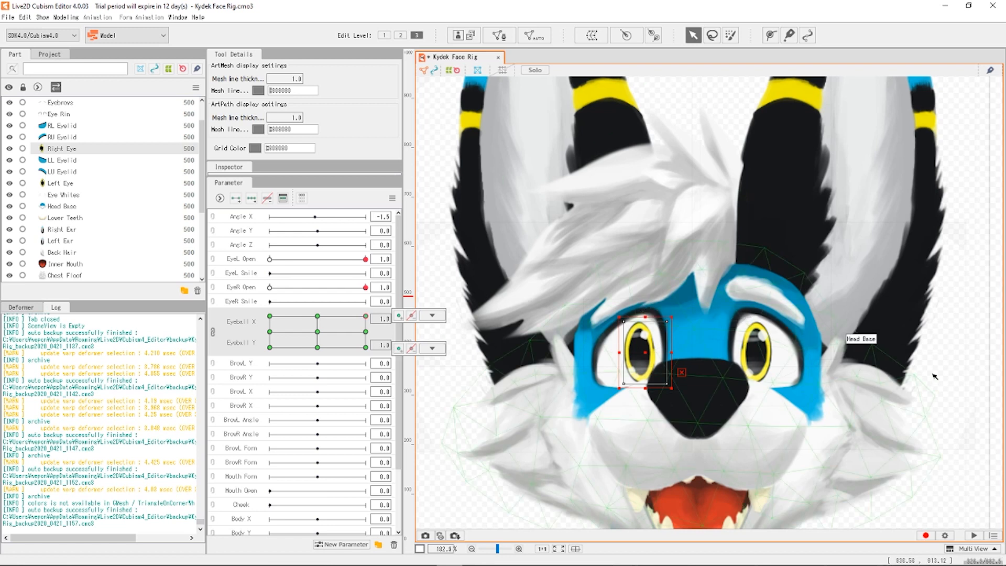
{"action": "left_click", "coordinate": [968, 362]}
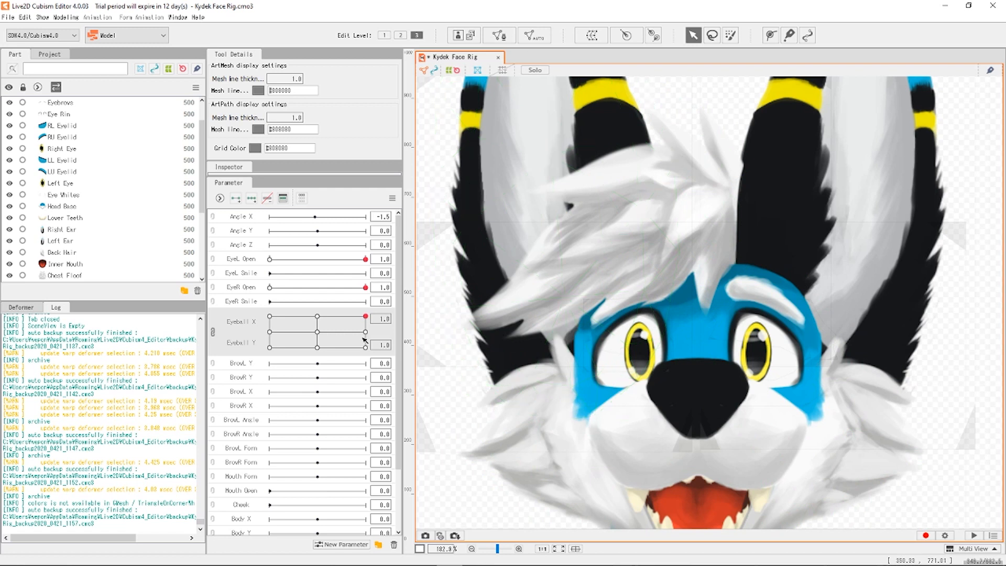
{"action": "left_click", "coordinate": [759, 356]}
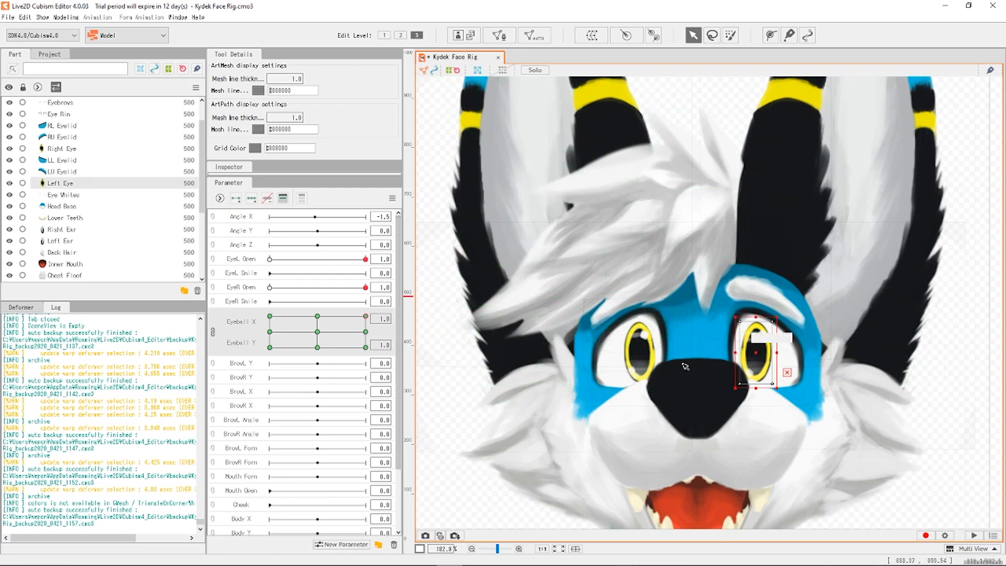
{"action": "left_click", "coordinate": [646, 357], "text": "shift"}
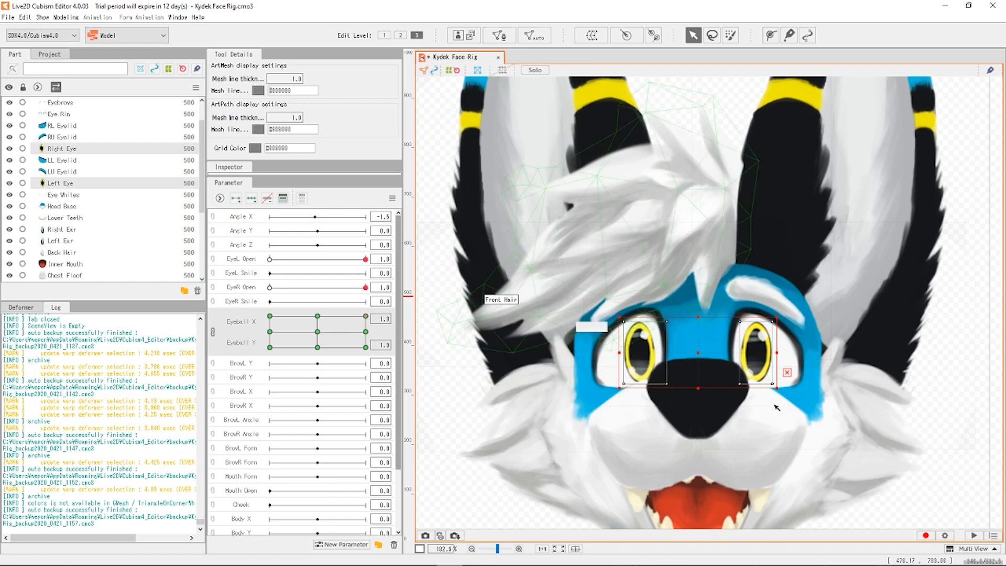
{"action": "left_click_drag", "start_coordinate": [698, 352], "coordinate": [710, 331]}
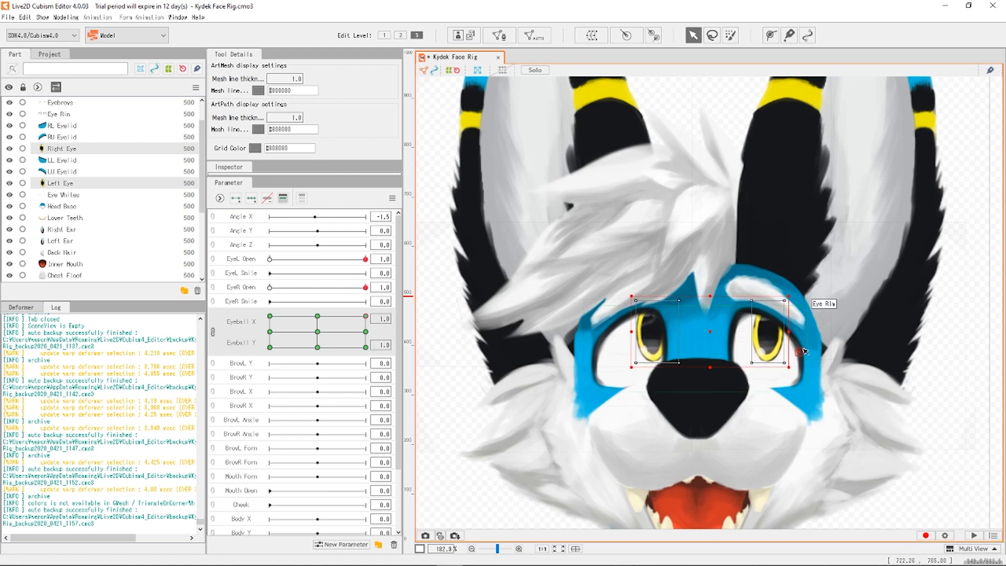
Shift only the Left Eye further outward at Eyeball X 1.0 and Eyeball Y 1.0, and fine-tune its height.
{"action": "left_click", "coordinate": [766, 336]}
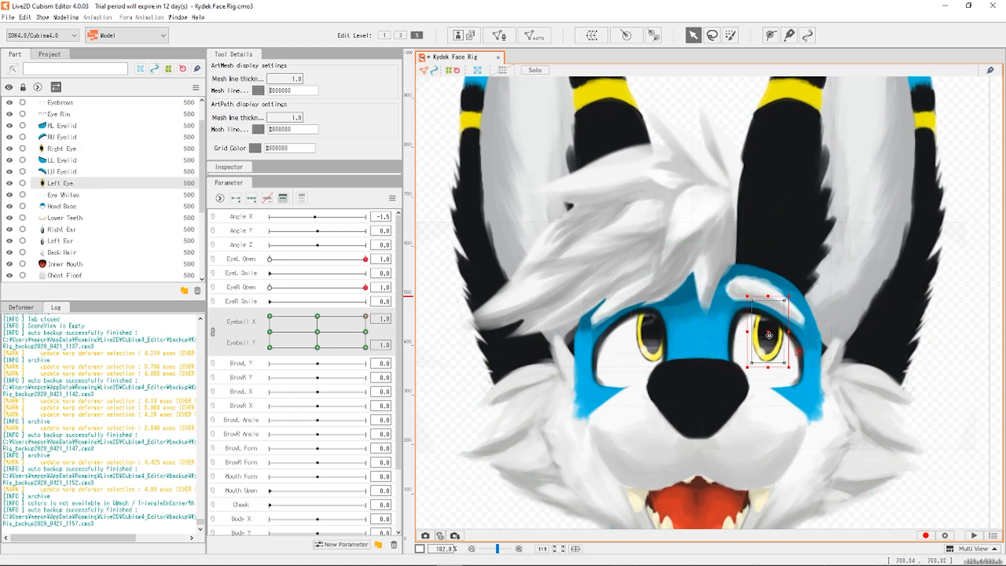
{"action": "left_click_drag", "start_coordinate": [768, 335], "coordinate": [776, 327]}
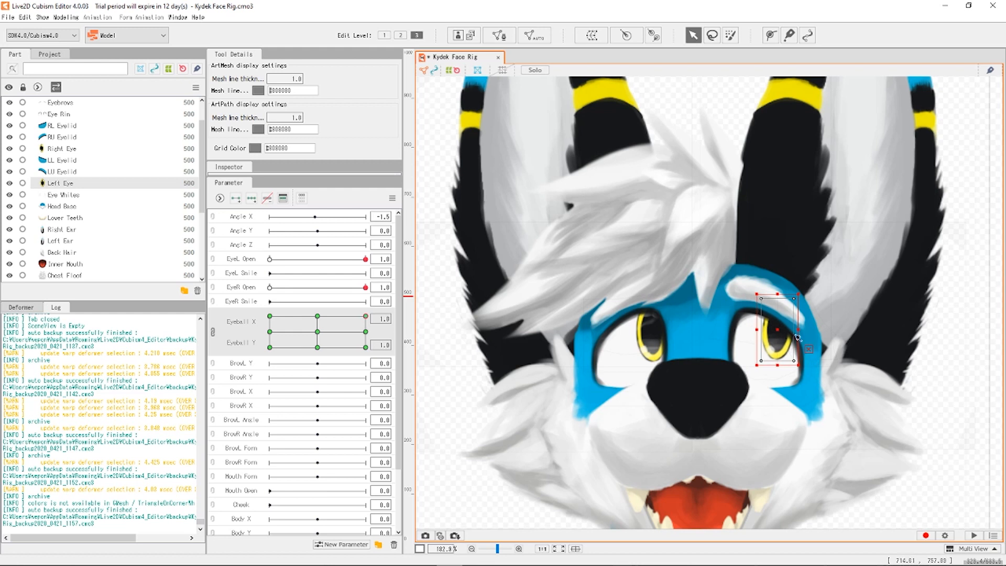
{"action": "left_click", "coordinate": [978, 389]}
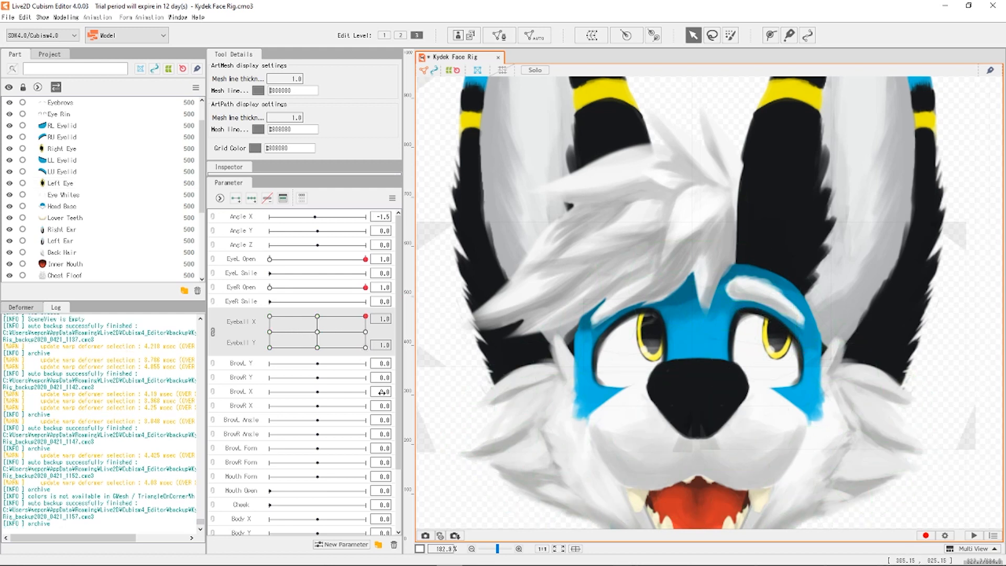
{"action": "left_click", "coordinate": [782, 330]}
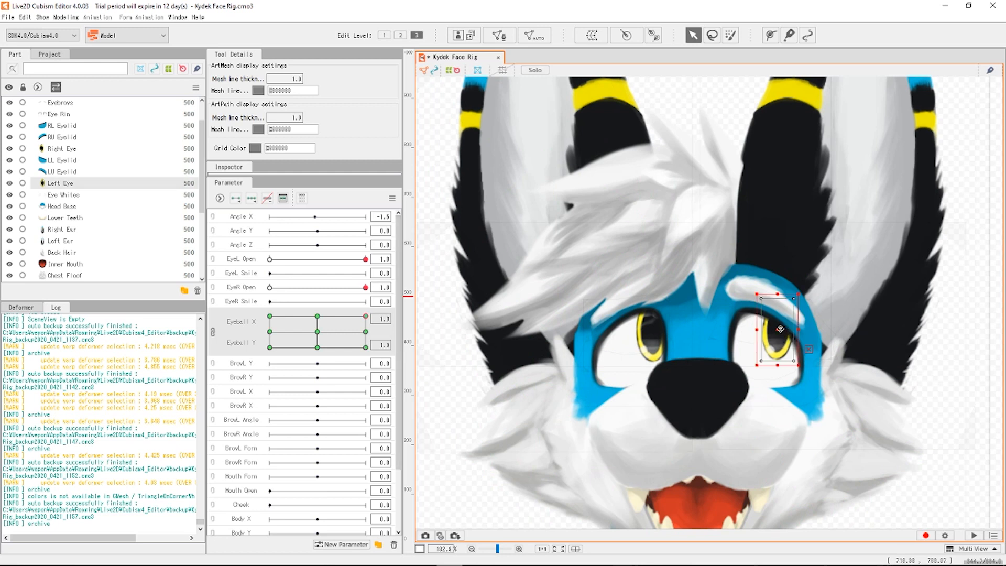
{"action": "left_click_drag", "start_coordinate": [780, 329], "coordinate": [786, 337]}
{"action": "left_click_drag", "start_coordinate": [786, 336], "coordinate": [785, 334]}
{"action": "left_click", "coordinate": [987, 391]}
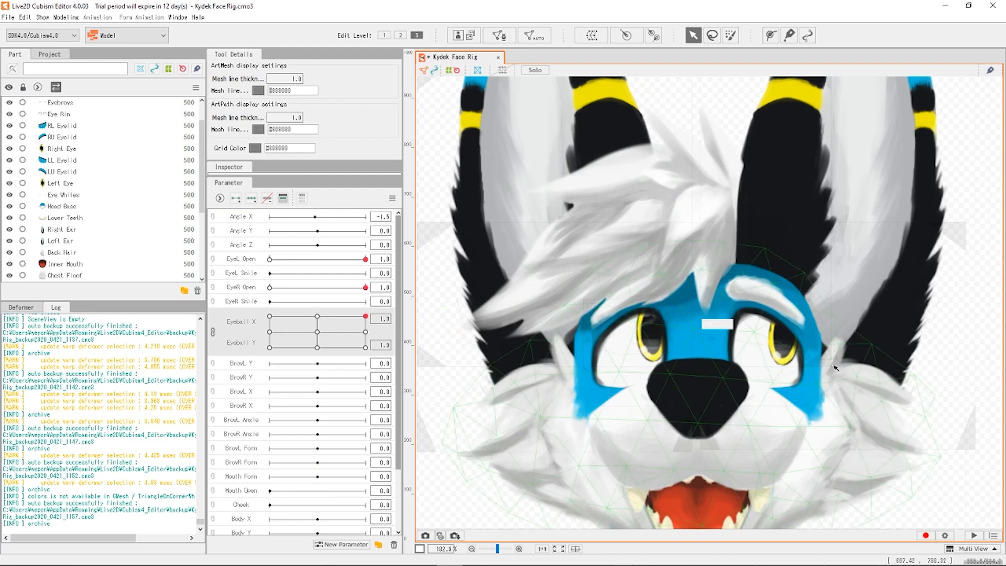
At Eyeball X -1.0 and Eyeball Y 1.0, move the Right Eye and Left Eye diagonally up and to the left.
{"action": "left_click", "coordinate": [269, 316]}
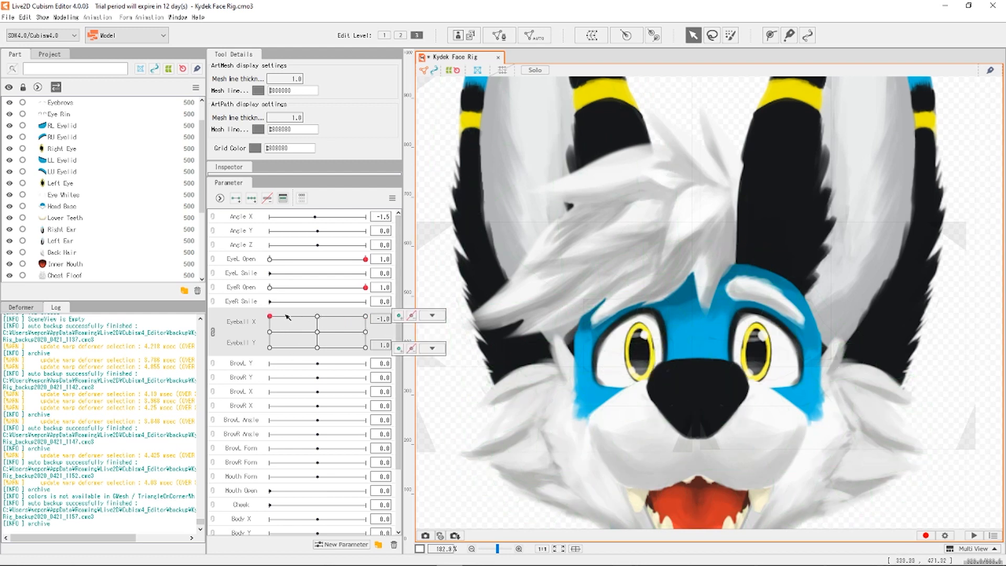
{"action": "left_click", "coordinate": [637, 356]}
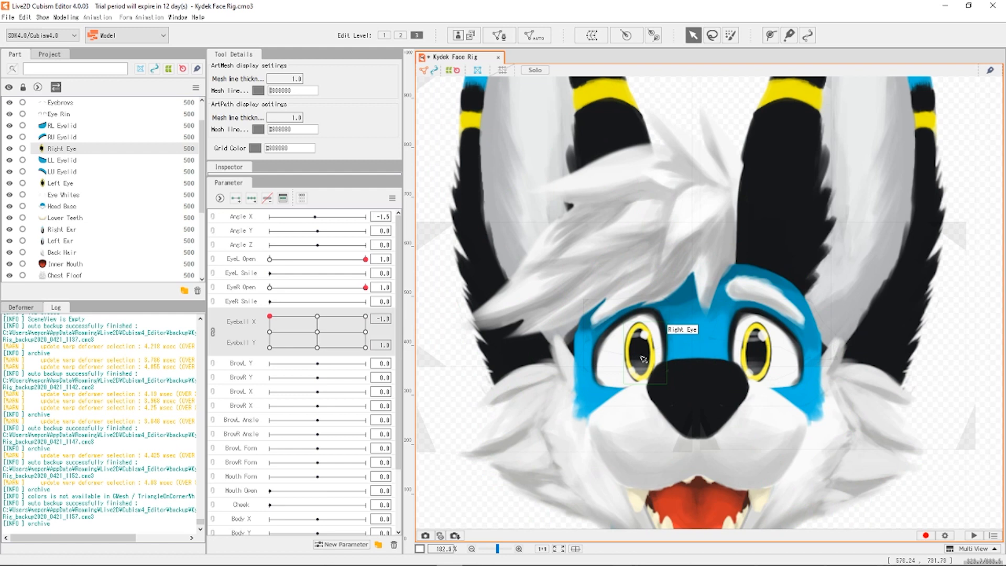
{"action": "left_click", "coordinate": [758, 368], "text": "shift"}
{"action": "left_click_drag", "start_coordinate": [698, 350], "coordinate": [685, 327]}
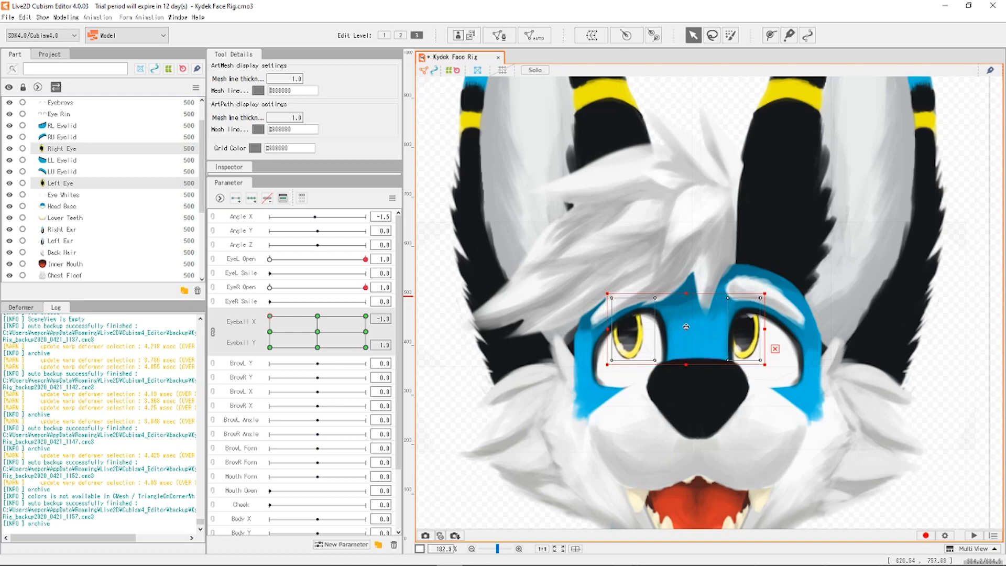
Shift only the Right Eye further outward at Eyeball X -1.0 and Eyeball Y 1.0, and preview the upward look across Eyeball X.
{"action": "left_click", "coordinate": [433, 378]}
{"action": "left_click", "coordinate": [625, 339]}
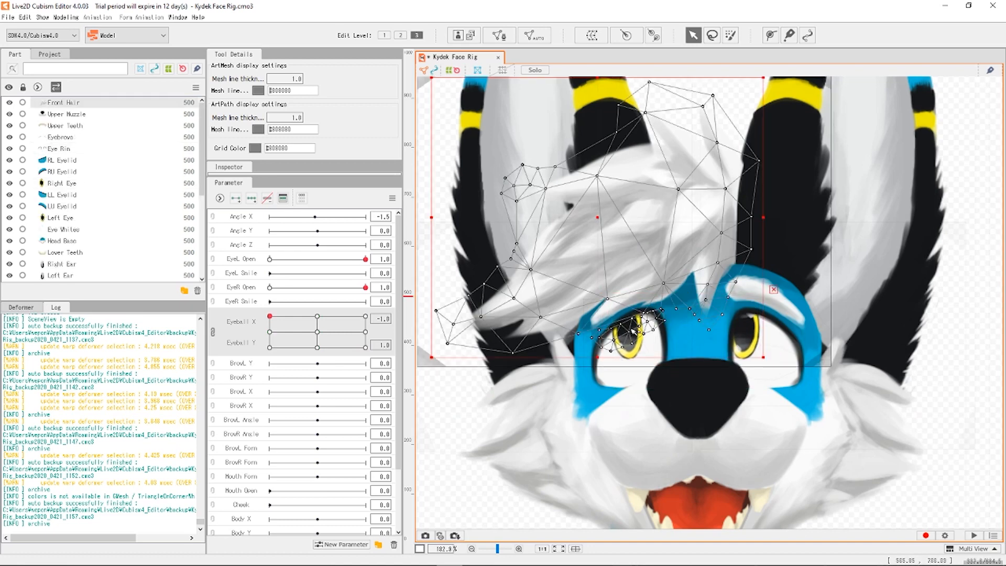
{"action": "left_click", "coordinate": [467, 426]}
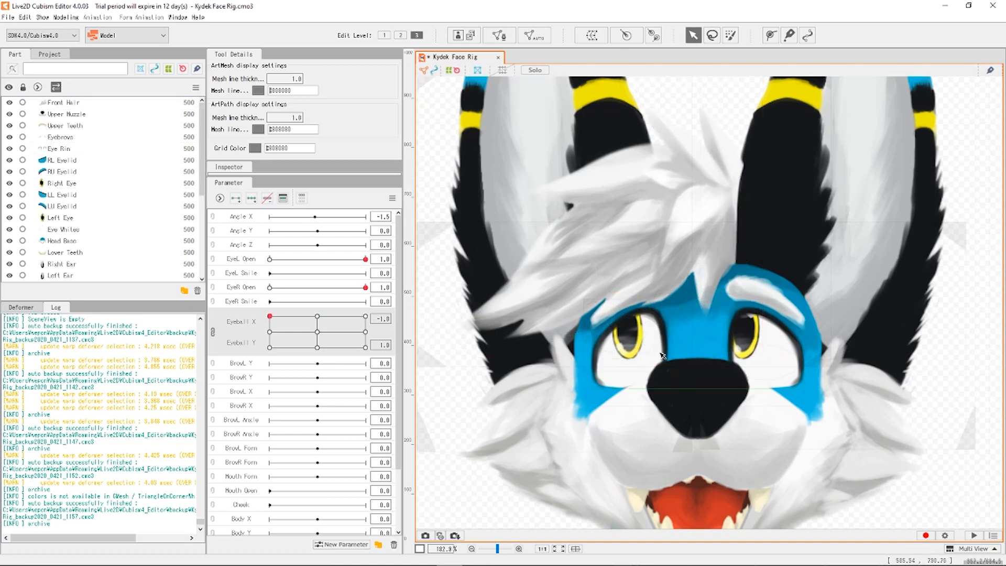
{"action": "left_click", "coordinate": [638, 329]}
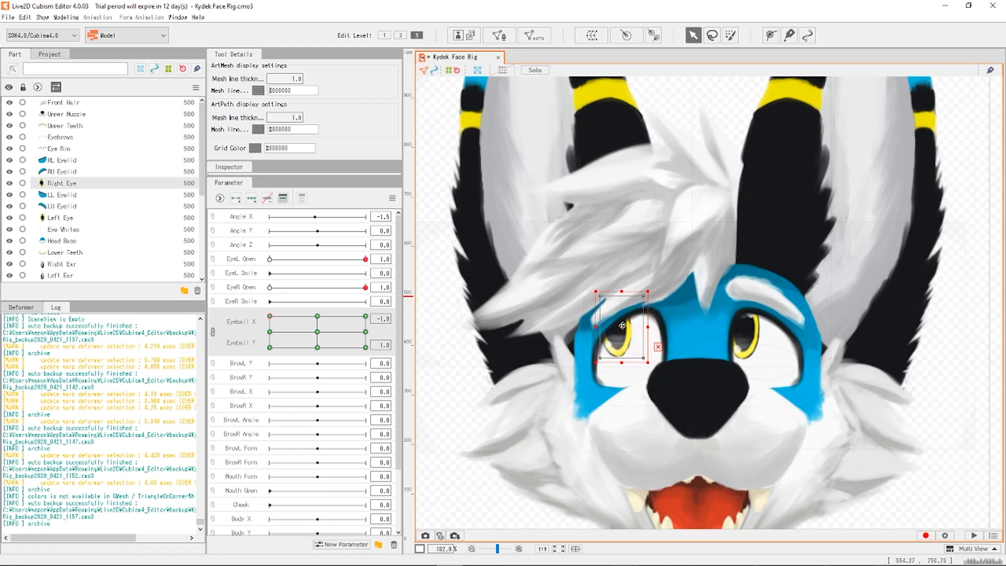
{"action": "left_click_drag", "start_coordinate": [297, 325], "coordinate": [393, 317]}
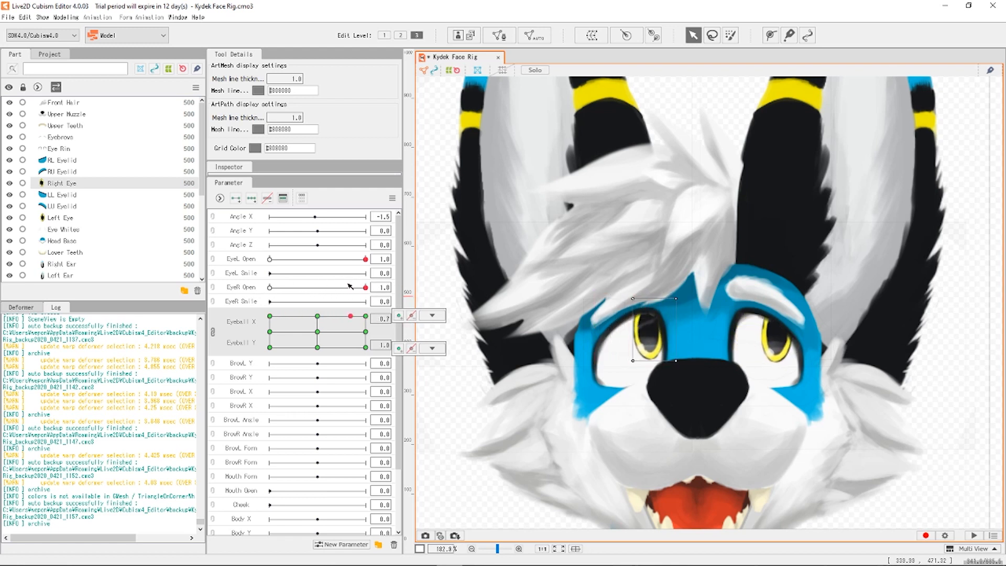
At Eyeball X 1.0 and Eyeball Y -1.0, move the Right Eye and Left Eye diagonally down and to the right.
{"action": "left_click_drag", "start_coordinate": [298, 317], "coordinate": [368, 350]}
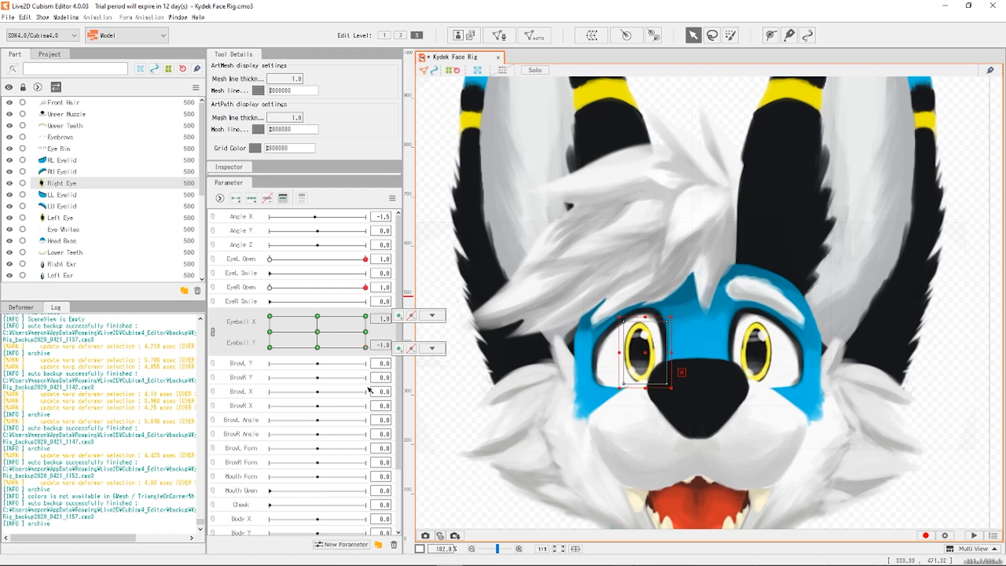
{"action": "left_click", "coordinate": [764, 355], "text": "shift"}
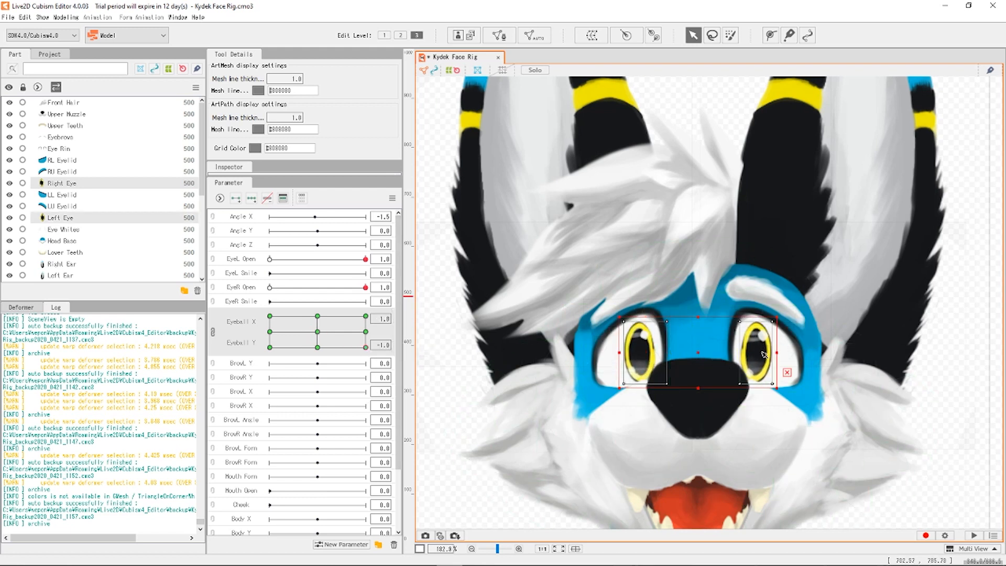
{"action": "left_click_drag", "start_coordinate": [698, 352], "coordinate": [713, 368]}
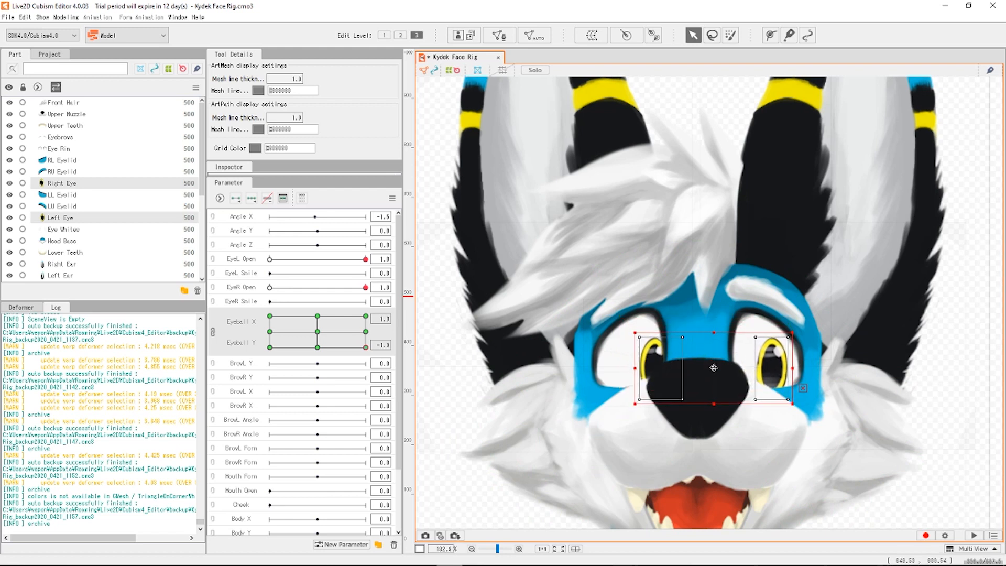
Shift only the Left Eye further outward at Eyeball X 1.0 and Eyeball Y -1.0.
{"action": "left_click", "coordinate": [954, 380]}
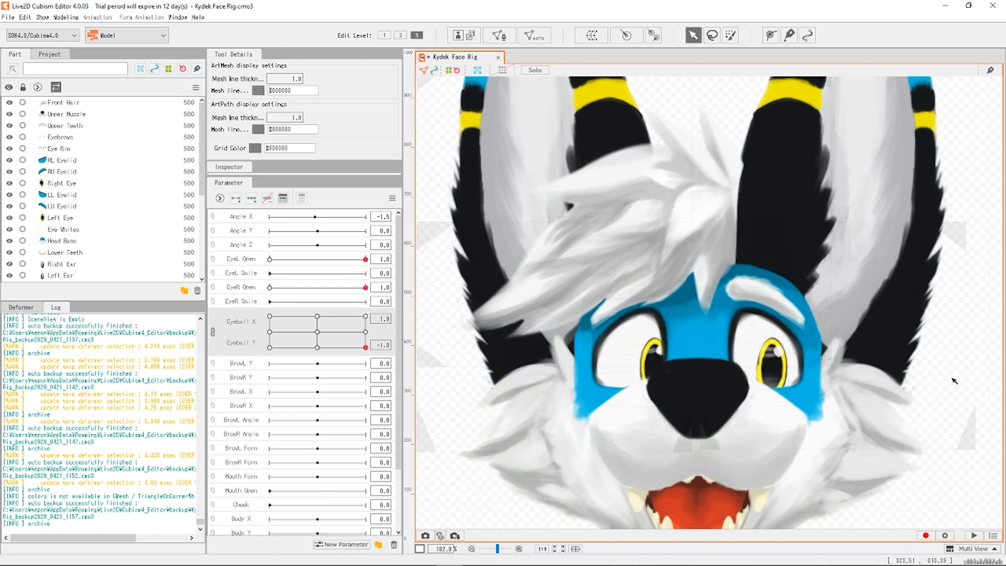
{"action": "left_click", "coordinate": [775, 370]}
{"action": "left_click_drag", "start_coordinate": [771, 370], "coordinate": [781, 372]}
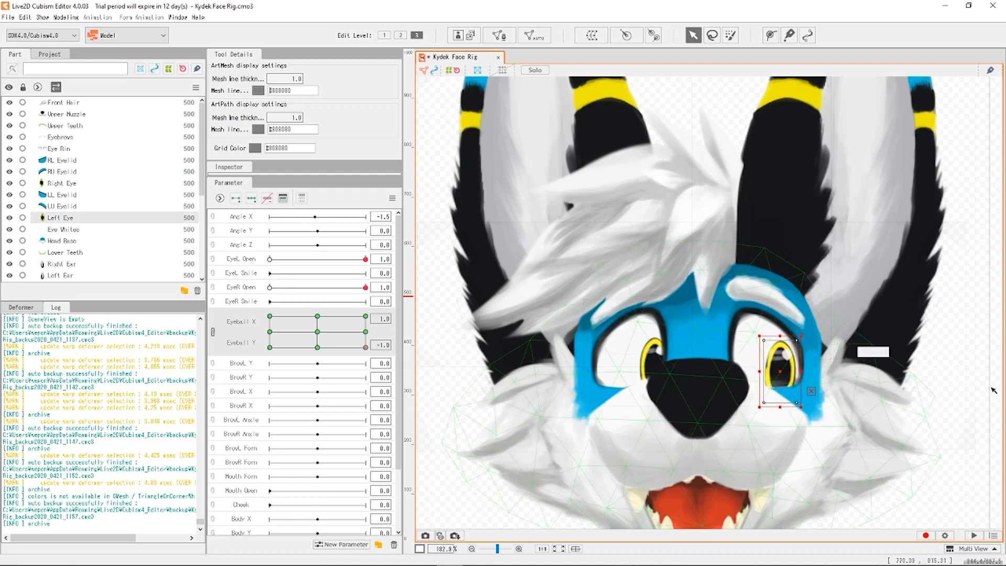
{"action": "left_click", "coordinate": [885, 392]}
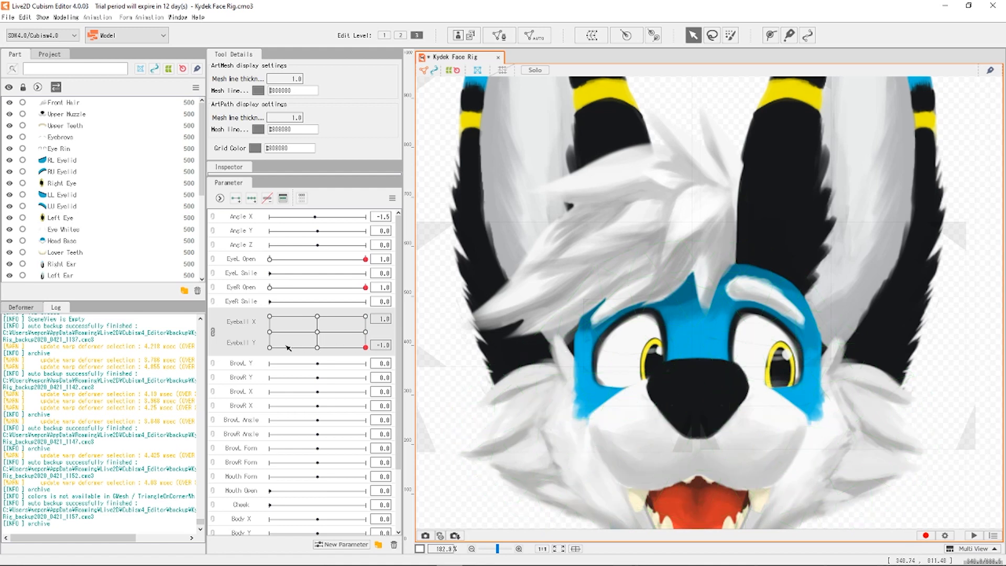
At Eyeball X -1.0 and Eyeball Y -1.0, move the Right Eye and Left Eye diagonally down and to the left.
{"action": "left_click", "coordinate": [270, 349]}
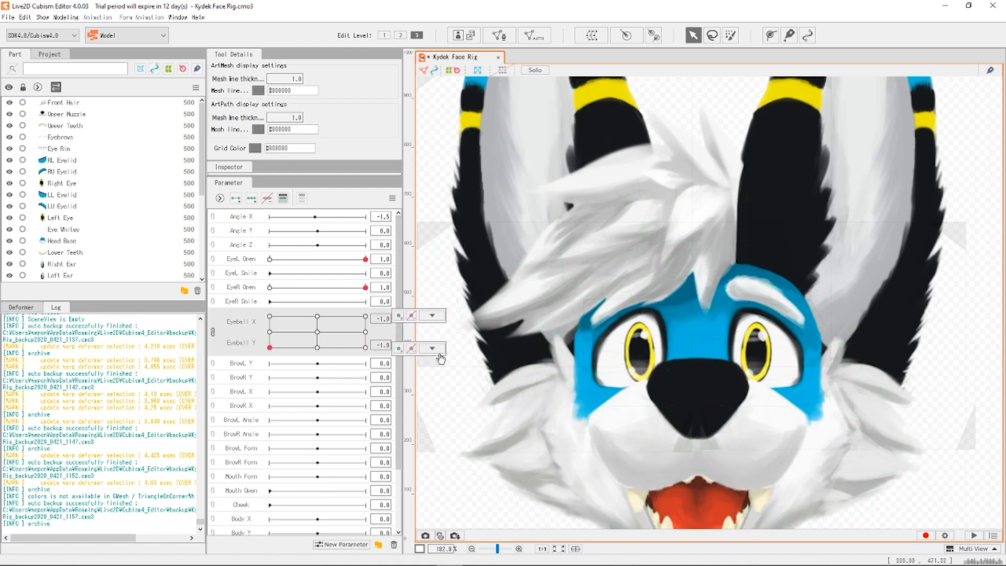
{"action": "left_click", "coordinate": [641, 359]}
{"action": "left_click", "coordinate": [755, 357], "text": "ctrl"}
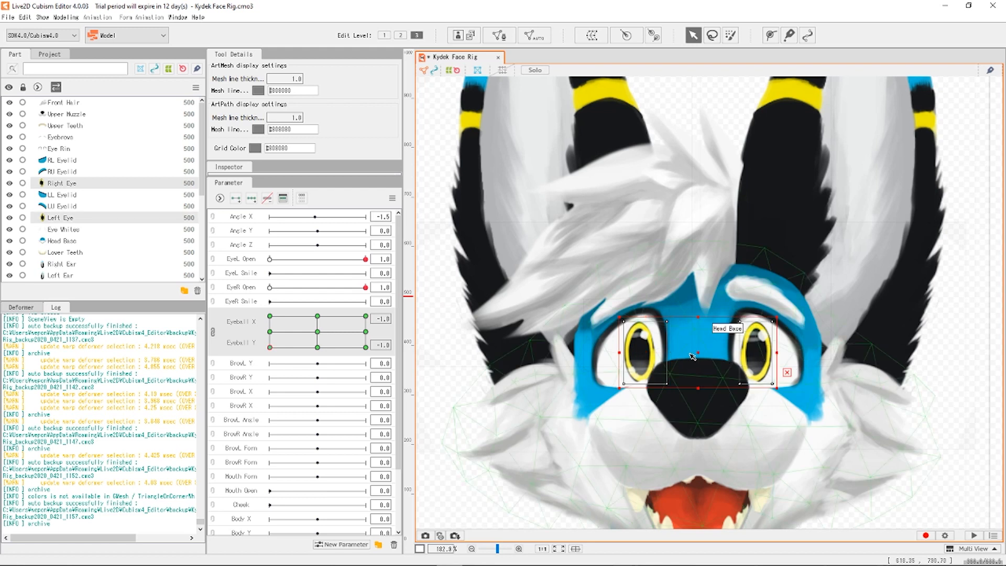
{"action": "left_click_drag", "start_coordinate": [696, 352], "coordinate": [684, 374]}
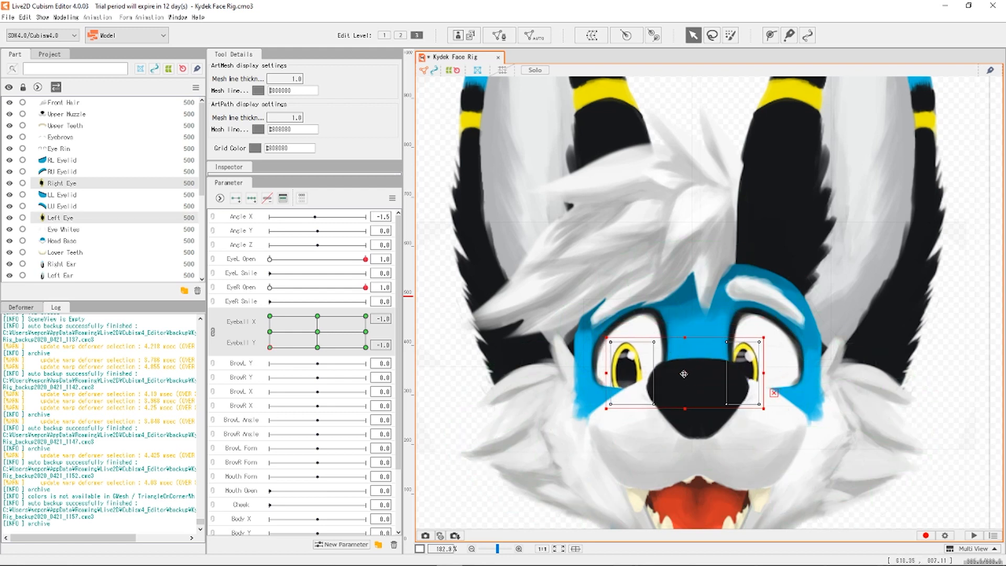
Shift only the Right Eye further outward at Eyeball X -1.0 and Eyeball Y -1.0.
{"action": "left_click", "coordinate": [627, 373]}
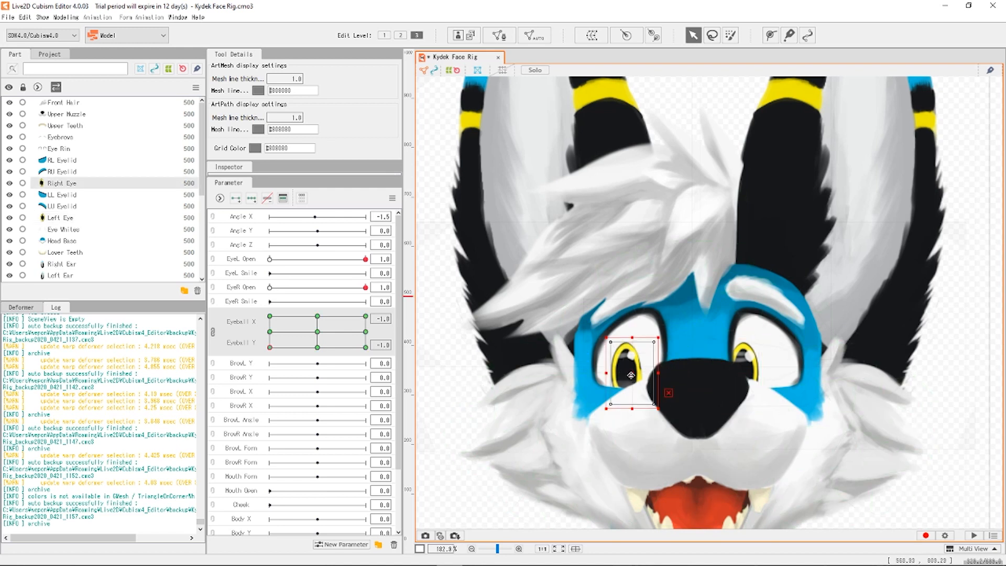
{"action": "left_click_drag", "start_coordinate": [628, 373], "coordinate": [627, 376]}
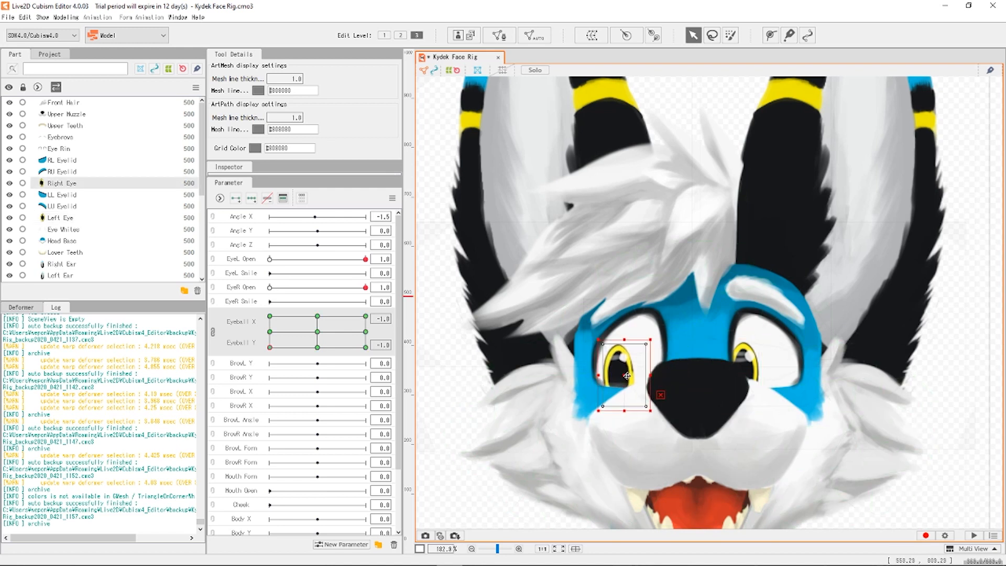
{"action": "left_click", "coordinate": [440, 385]}
Preview the iris movement across the linked Eyeball X and Eyeball Y, and bring the gaze back toward the center.
{"action": "mouse_move", "coordinate": [320, 339]}
{"action": "left_mouse_down"}
{"action": "mouse_move", "coordinate": [290, 325]}
{"action": "mouse_move", "coordinate": [288, 334]}
{"action": "mouse_move", "coordinate": [311, 343]}
{"action": "mouse_move", "coordinate": [296, 348]}
{"action": "mouse_move", "coordinate": [317, 347]}
{"action": "mouse_move", "coordinate": [315, 333]}
{"action": "mouse_move", "coordinate": [265, 358]}
{"action": "mouse_move", "coordinate": [261, 296]}
{"action": "mouse_move", "coordinate": [399, 303]}
{"action": "mouse_move", "coordinate": [422, 376]}
{"action": "mouse_move", "coordinate": [191, 378]}
{"action": "mouse_move", "coordinate": [316, 328]}
{"action": "mouse_move", "coordinate": [282, 328]}
{"action": "mouse_move", "coordinate": [316, 339]}
{"action": "mouse_move", "coordinate": [303, 322]}
{"action": "mouse_move", "coordinate": [325, 337]}
{"action": "mouse_move", "coordinate": [303, 328]}
{"action": "mouse_move", "coordinate": [309, 353]}
{"action": "mouse_move", "coordinate": [361, 337]}
{"action": "mouse_move", "coordinate": [300, 332]}
{"action": "mouse_move", "coordinate": [334, 340]}
{"action": "left_mouse_up"}
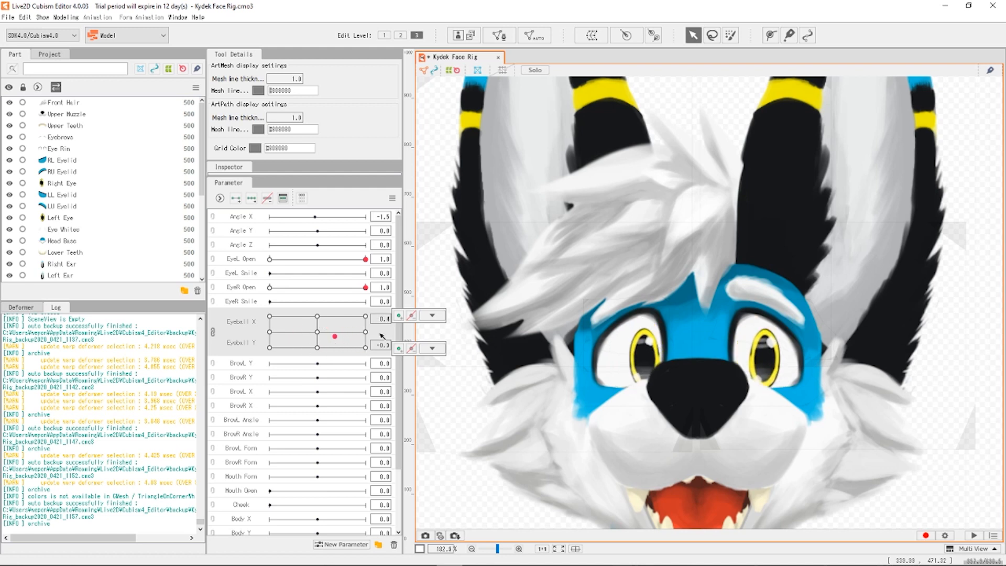
{"action": "key", "text": "ctrl+z"}
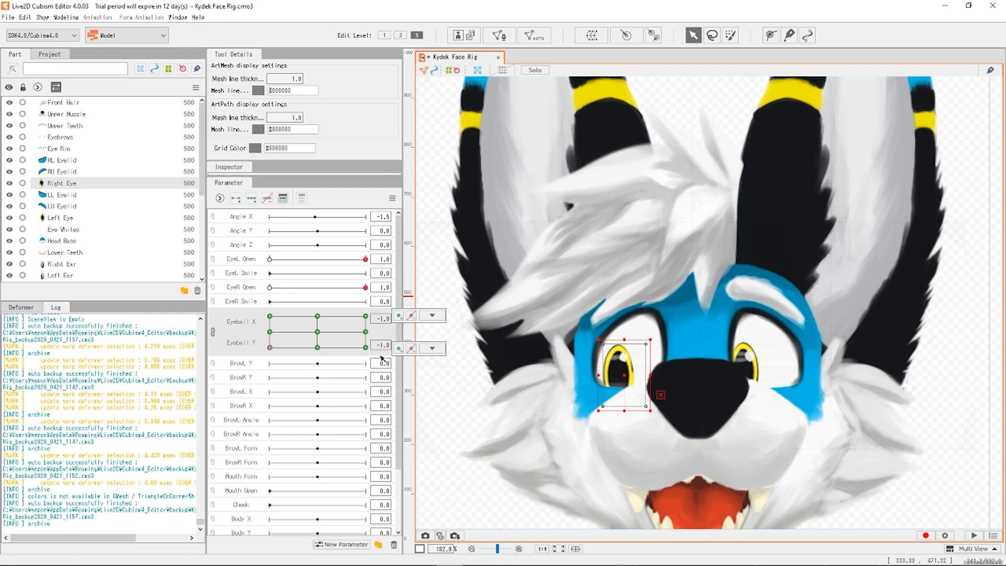
{"action": "left_click", "coordinate": [318, 333]}
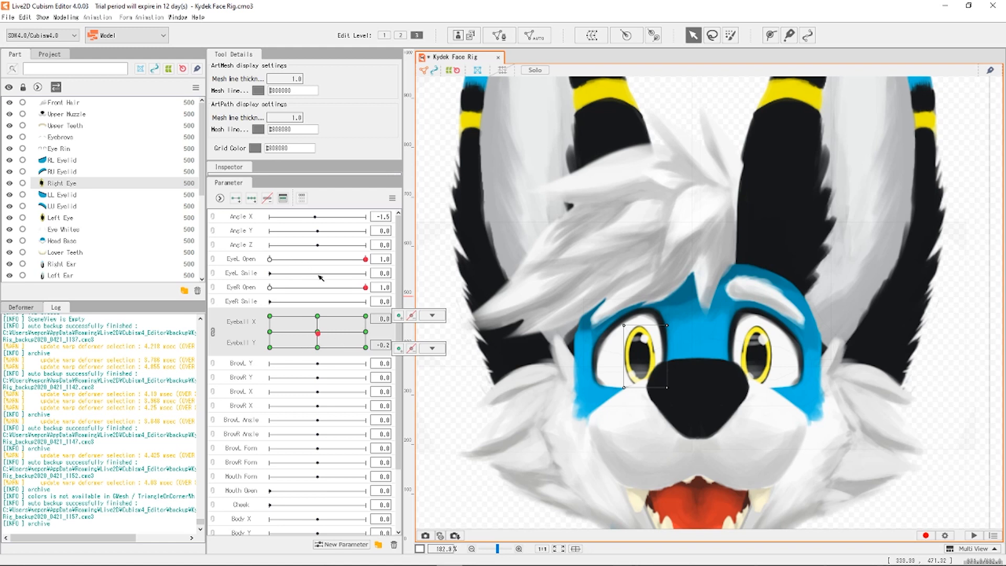
{"action": "left_click", "coordinate": [319, 335]}
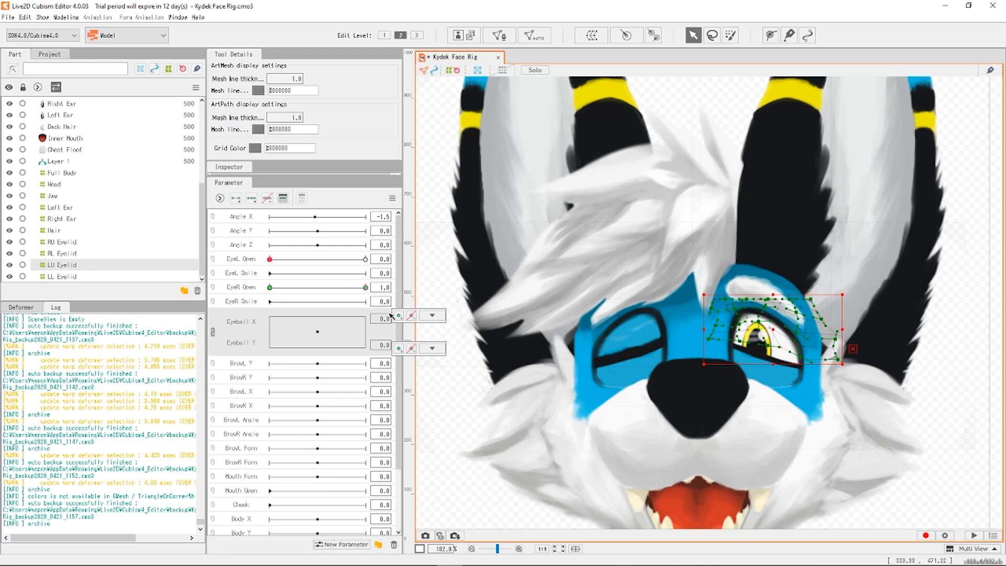
Redo the undone eyelid edits one by one until the Right Eye and Left Eye are selected and keyed on Eyeball X again.
{"action": "left_click", "coordinate": [24, 18]}
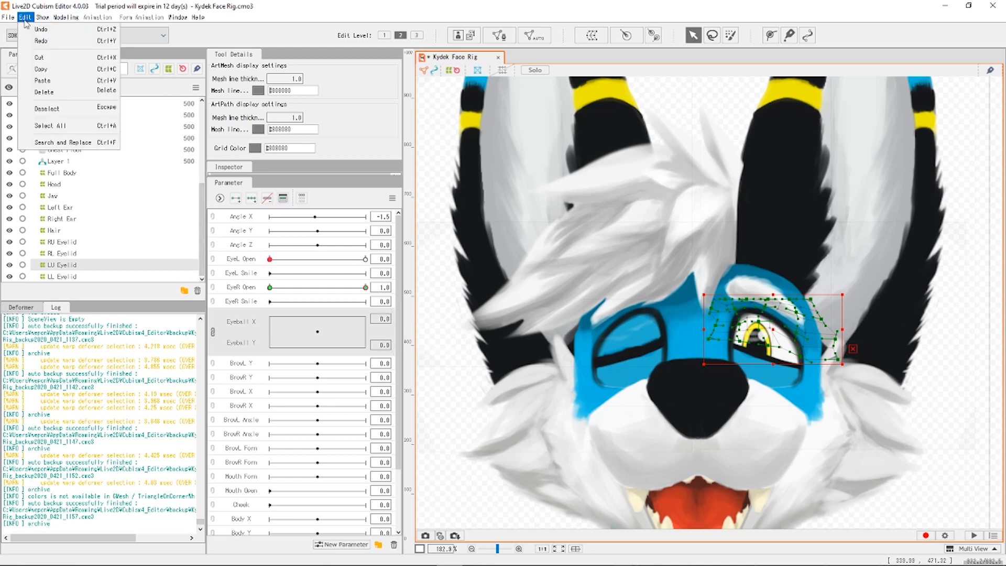
{"action": "left_click", "coordinate": [24, 19]}
{"action": "left_click", "coordinate": [25, 18]}
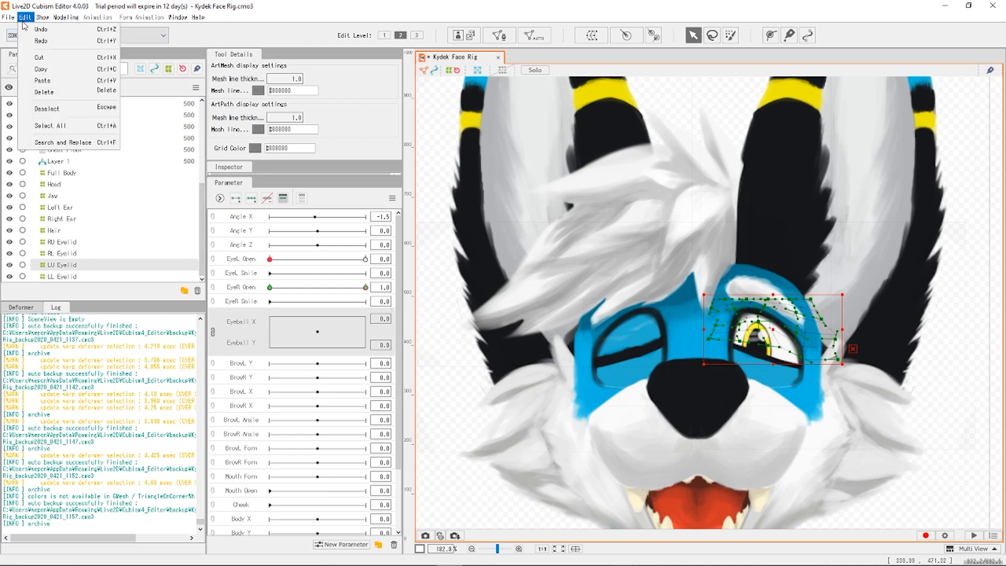
{"action": "left_click", "coordinate": [41, 41]}
{"action": "left_click", "coordinate": [25, 19]}
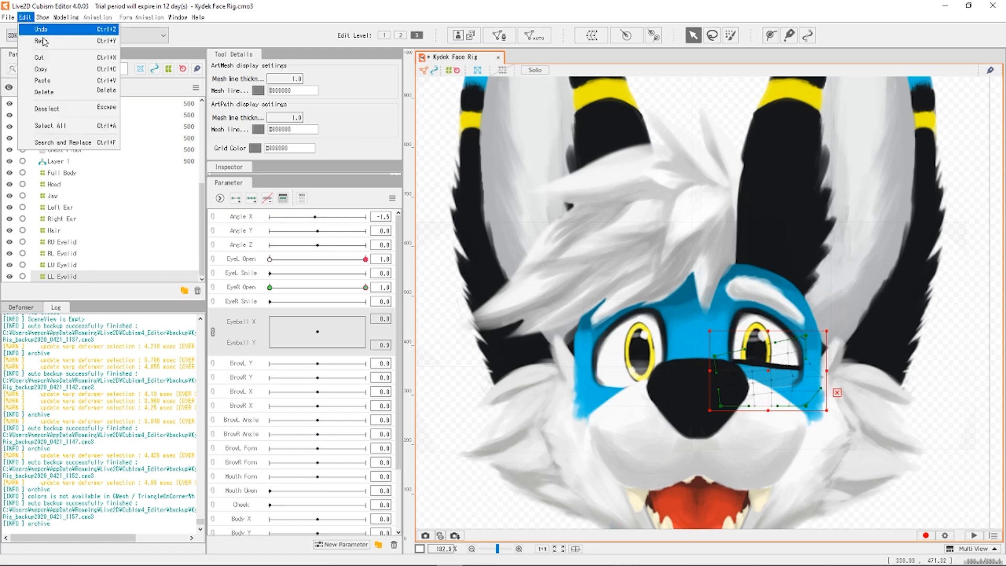
{"action": "left_click", "coordinate": [42, 40]}
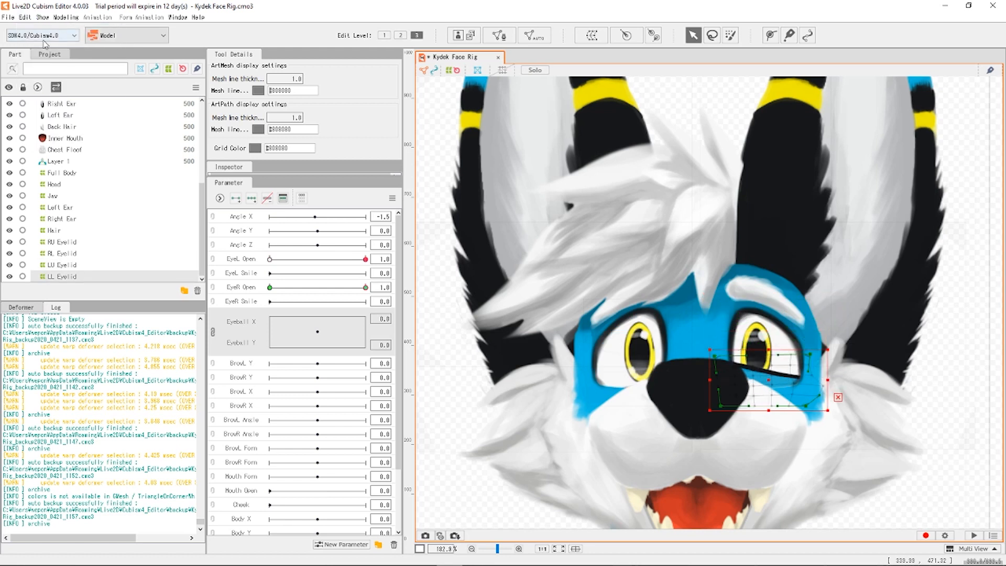
{"action": "left_click", "coordinate": [26, 18]}
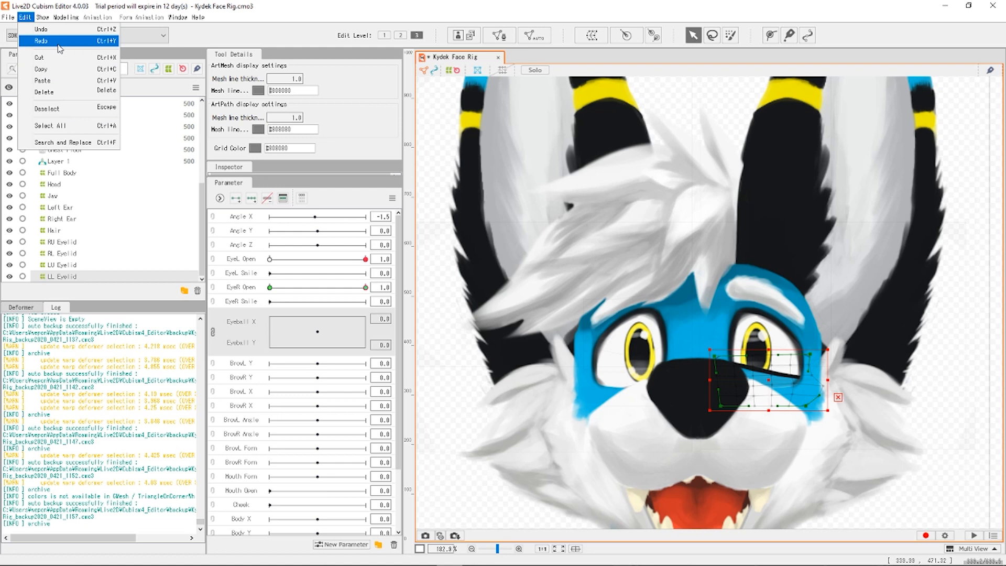
{"action": "left_click", "coordinate": [59, 42]}
{"action": "left_click", "coordinate": [25, 18]}
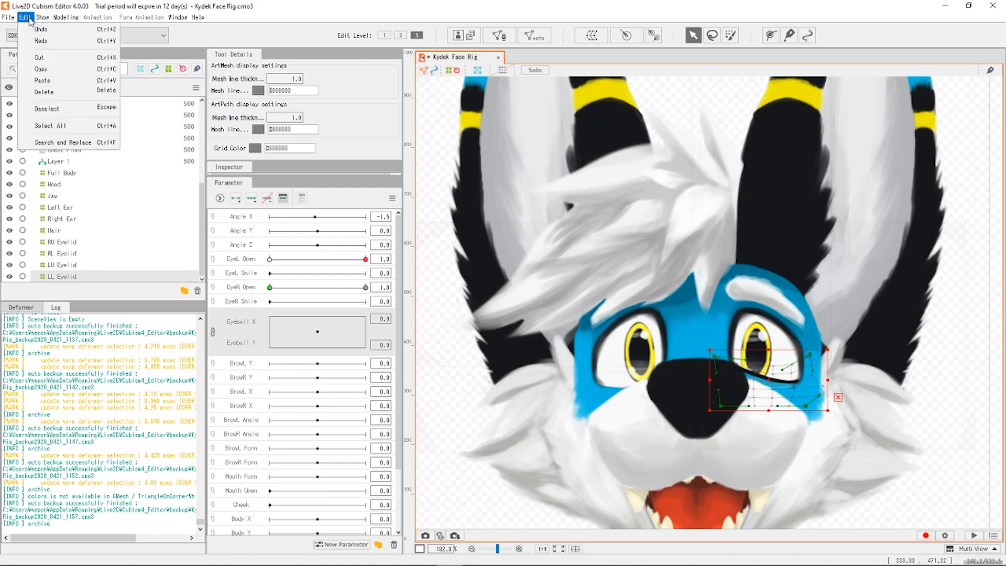
{"action": "left_click", "coordinate": [59, 42]}
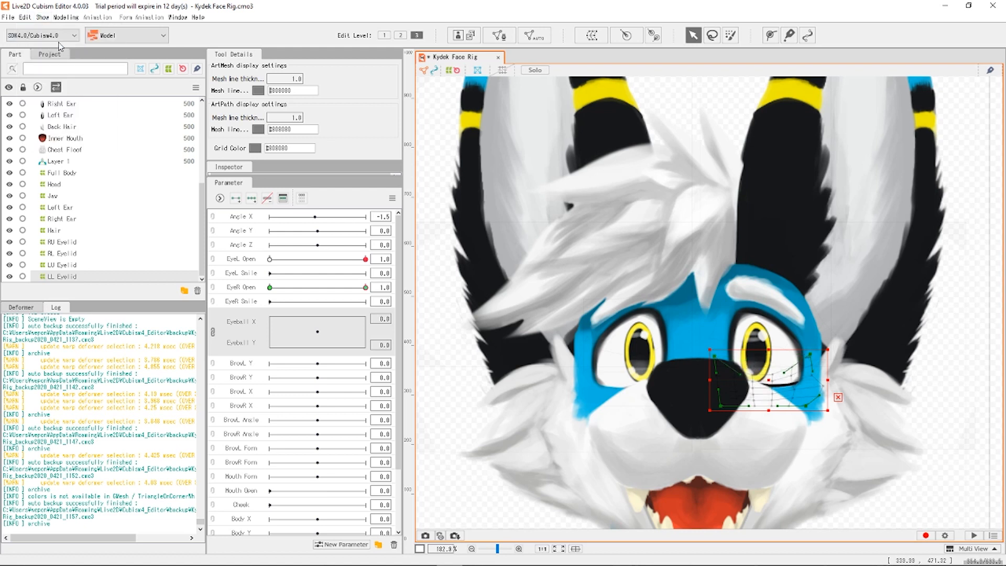
{"action": "left_click", "coordinate": [25, 17]}
{"action": "left_click", "coordinate": [39, 43]}
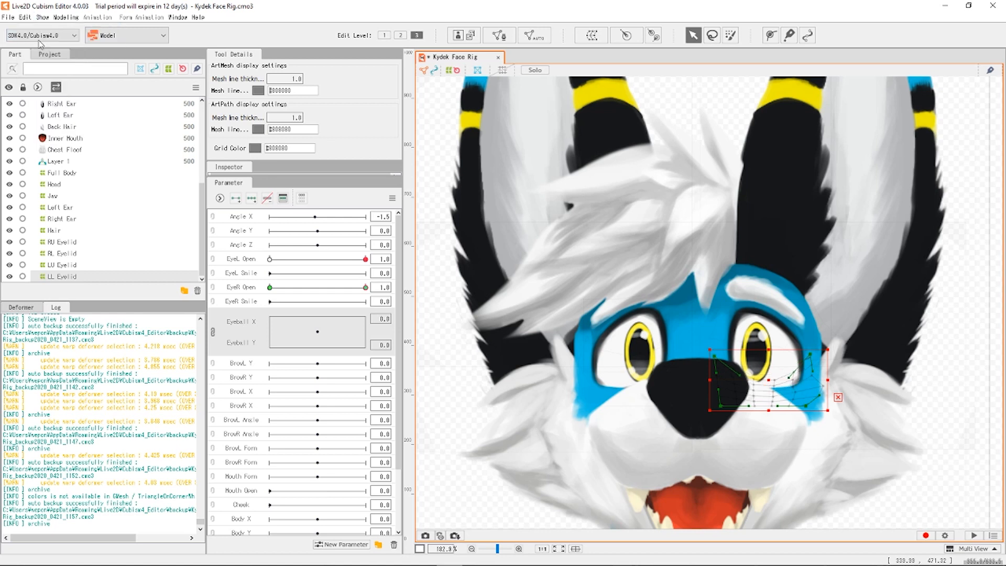
{"action": "left_click", "coordinate": [25, 17]}
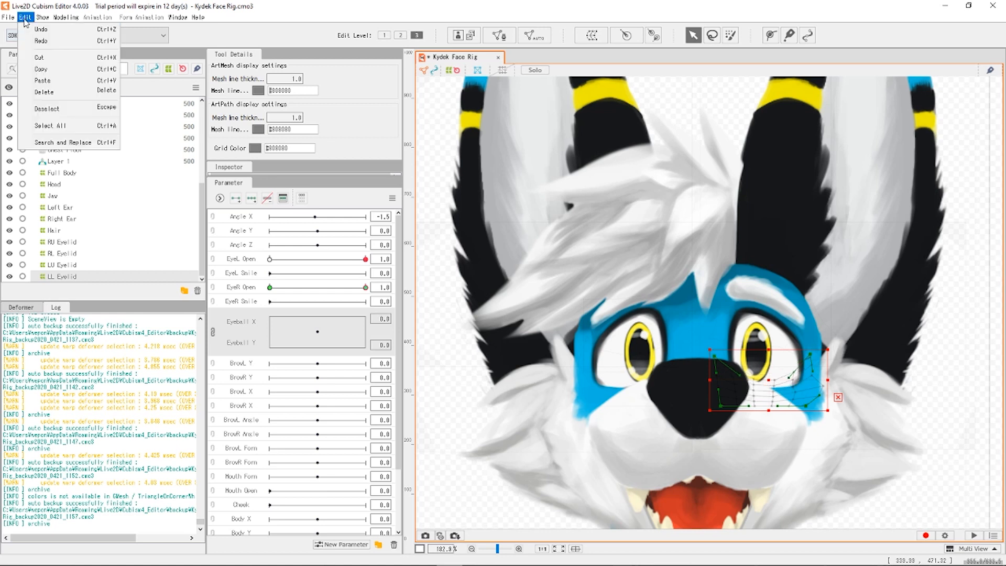
{"action": "left_click", "coordinate": [39, 42]}
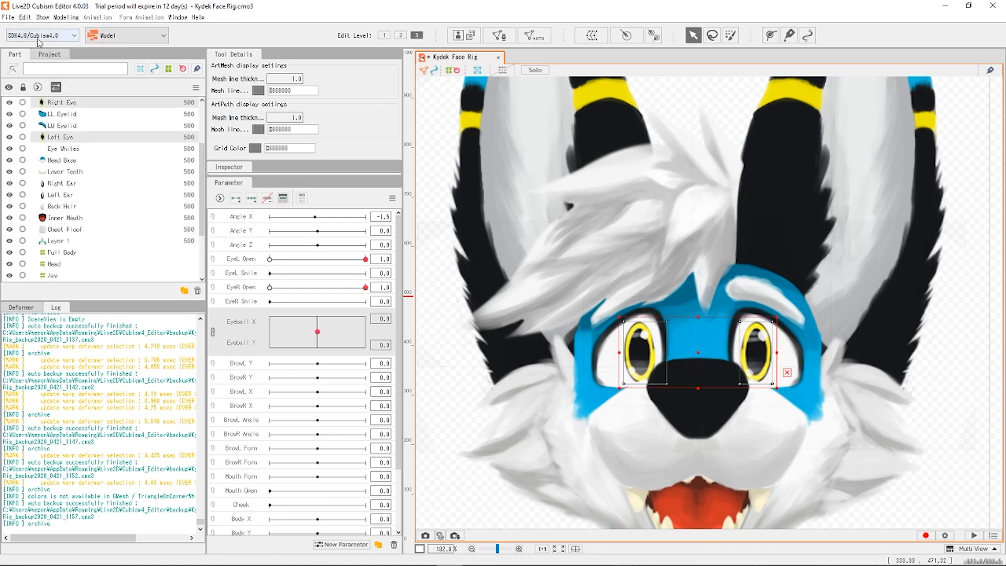
Unlink Eyeball X from Eyeball Y and check the three keys on Eyeball X.
{"action": "left_click", "coordinate": [358, 335]}
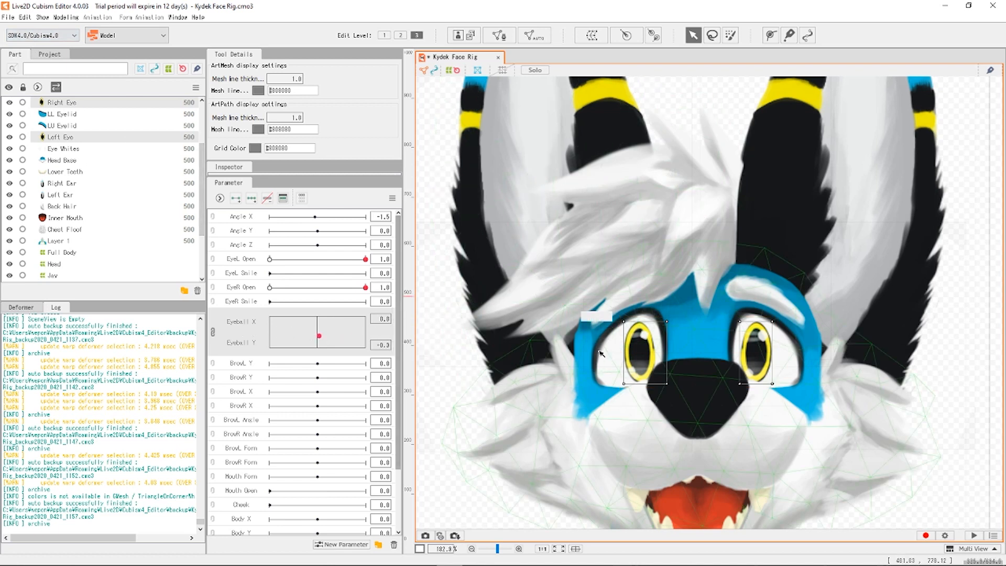
{"action": "left_click", "coordinate": [212, 332]}
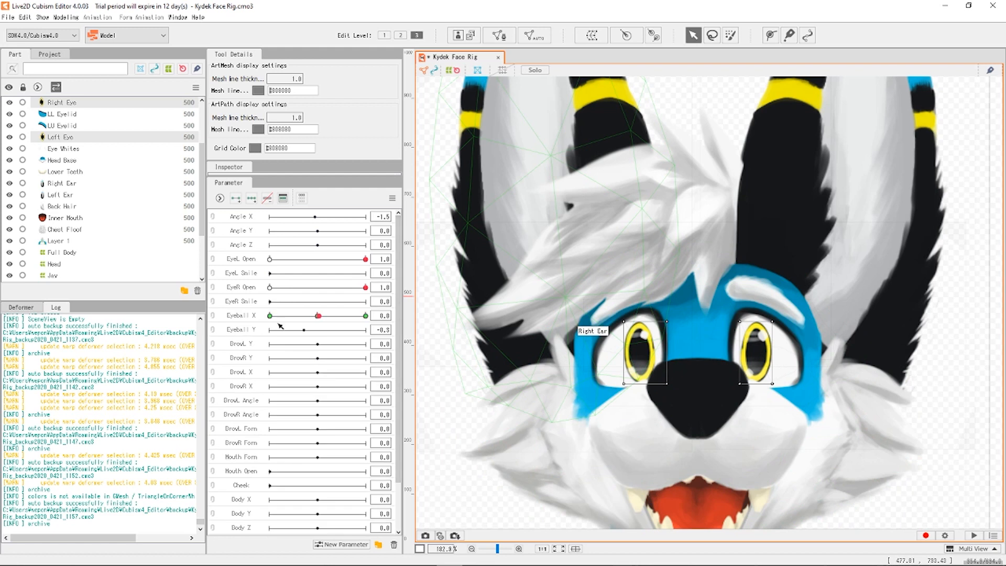
{"action": "mouse_move", "coordinate": [330, 315]}
{"action": "left_mouse_down"}
{"action": "mouse_move", "coordinate": [344, 316]}
{"action": "mouse_move", "coordinate": [319, 317]}
{"action": "left_mouse_up"}
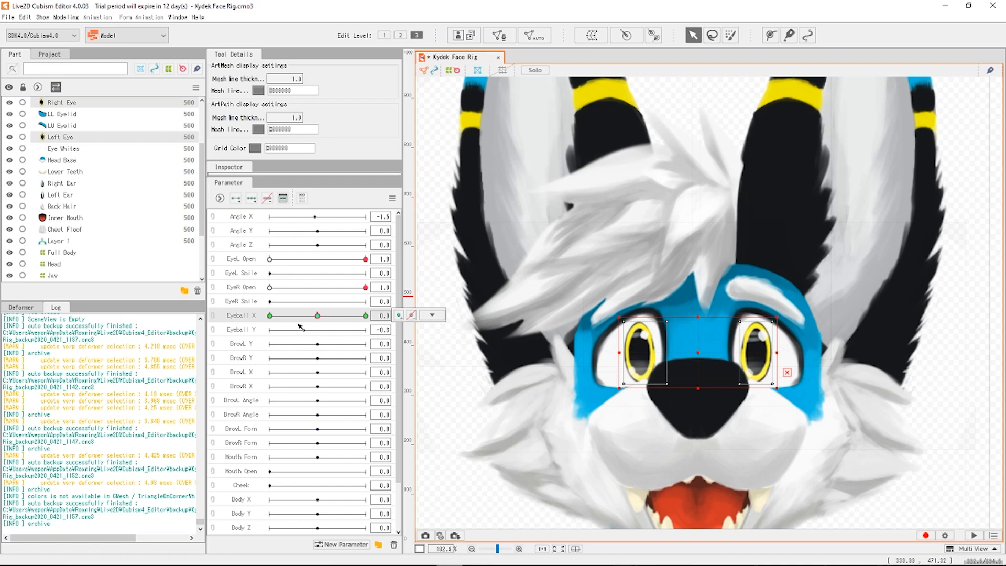
{"action": "left_click_drag", "start_coordinate": [318, 316], "coordinate": [345, 315]}
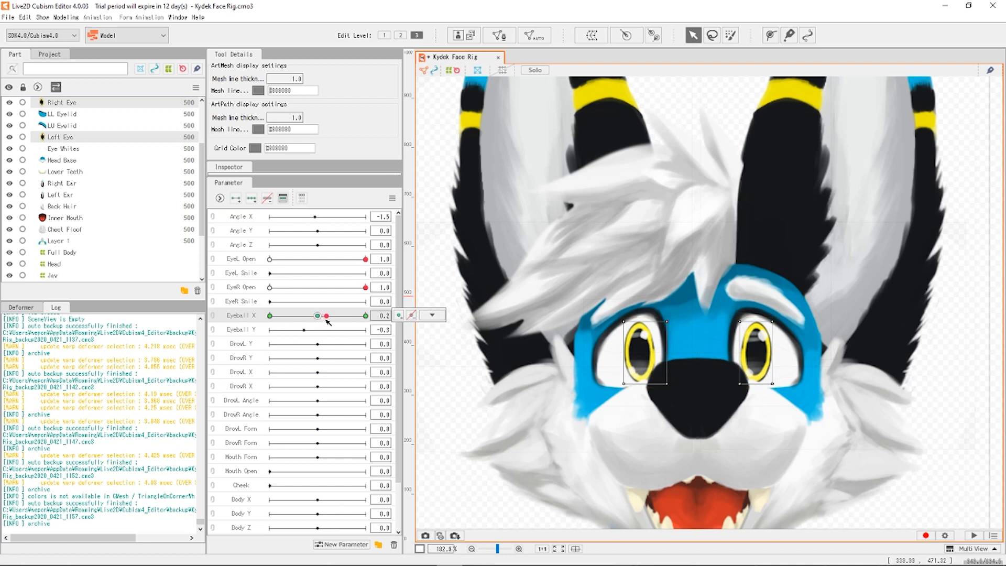
Add three keys on Eyeball Y for the Right Eye and Left Eye.
{"action": "left_click", "coordinate": [309, 329]}
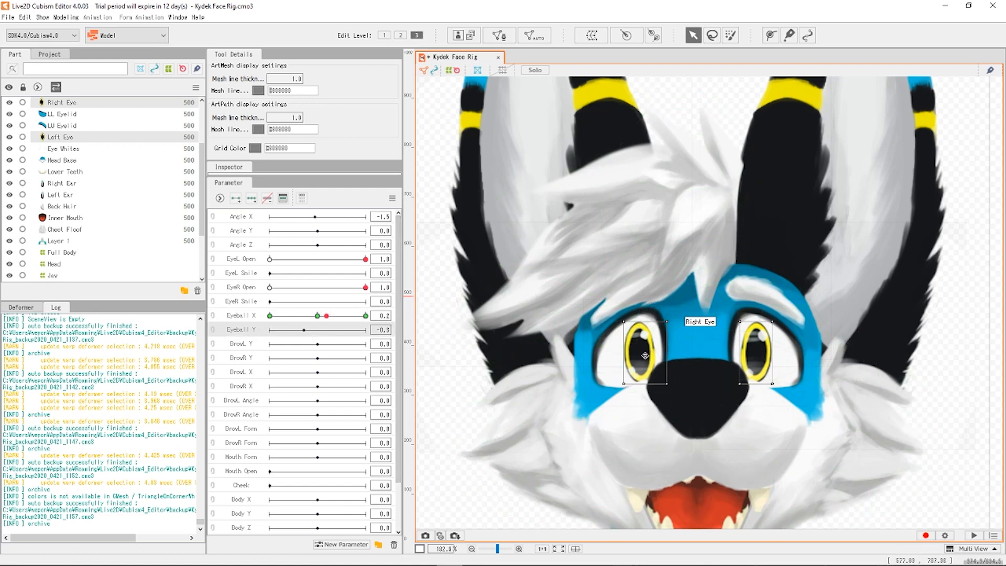
{"action": "left_click", "coordinate": [765, 356]}
{"action": "left_click", "coordinate": [642, 356], "text": "shift"}
{"action": "left_click", "coordinate": [252, 198]}
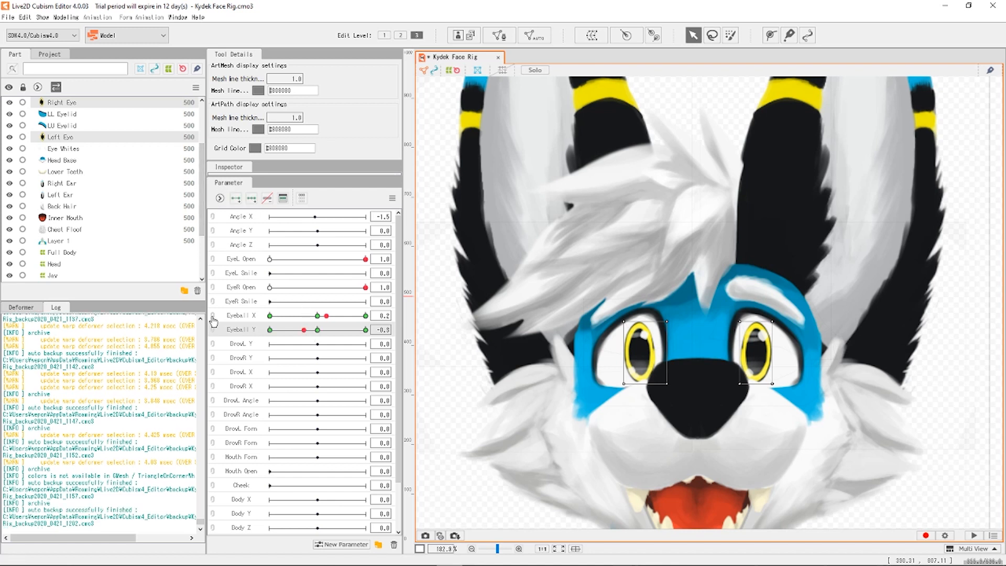
Link Eyeball X and Eyeball Y again as a combined grid and return both parameters to 0.0.
{"action": "left_click_drag", "start_coordinate": [302, 331], "coordinate": [329, 331]}
{"action": "left_click", "coordinate": [212, 317]}
{"action": "left_click_drag", "start_coordinate": [339, 330], "coordinate": [296, 341]}
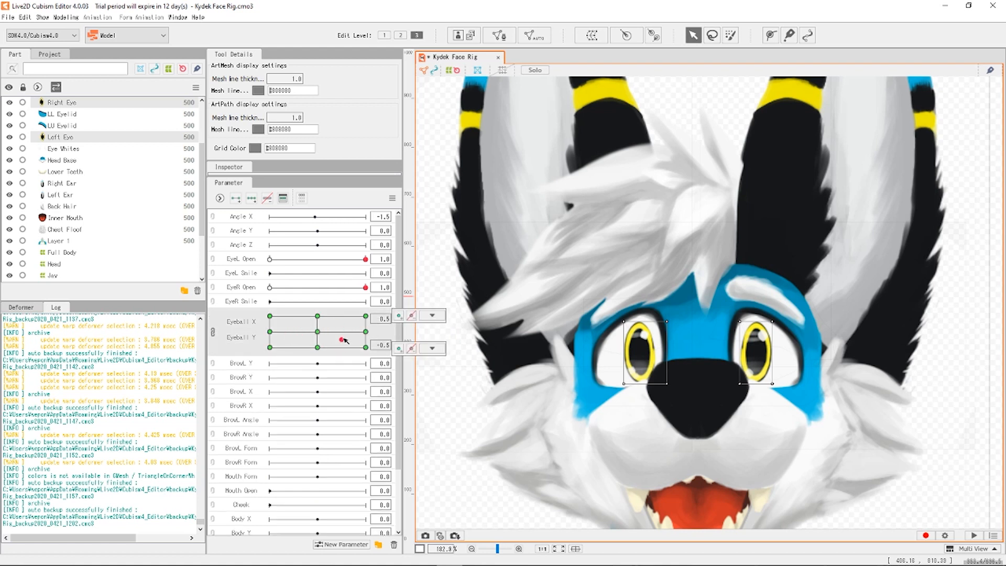
{"action": "mouse_move", "coordinate": [314, 339]}
{"action": "left_mouse_down"}
{"action": "mouse_move", "coordinate": [337, 345]}
{"action": "mouse_move", "coordinate": [314, 334]}
{"action": "mouse_move", "coordinate": [335, 333]}
{"action": "mouse_move", "coordinate": [321, 334]}
{"action": "left_mouse_up"}
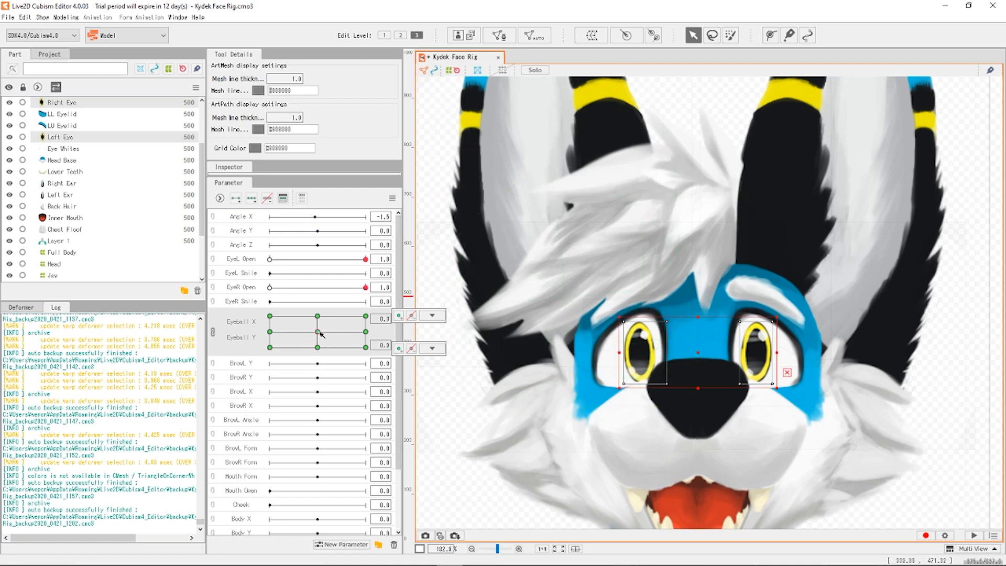
At Eyeball X 1.0 and Eyeball Y 0.0, move the Right Eye and Left Eye together to the right.
{"action": "left_click", "coordinate": [366, 316]}
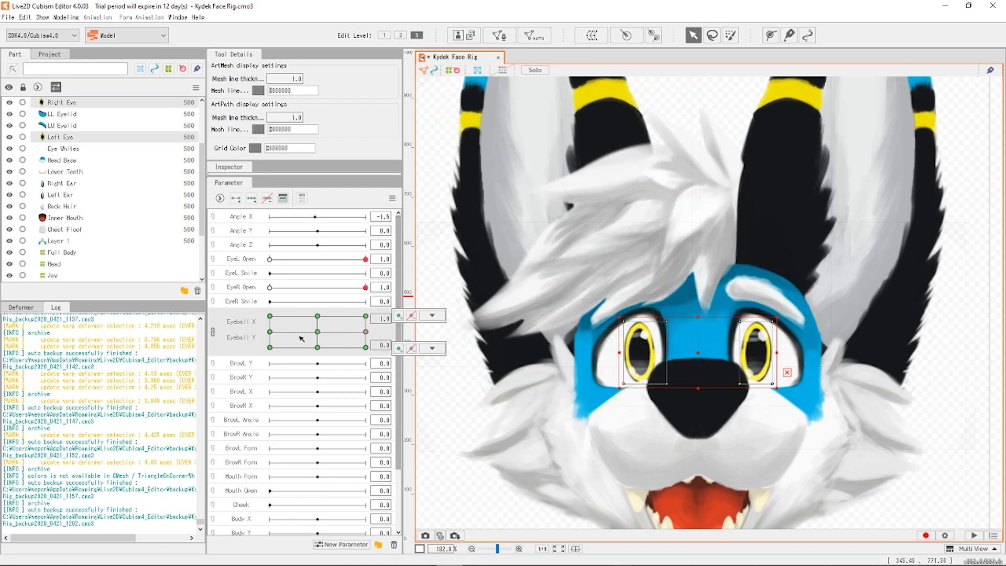
{"action": "left_click", "coordinate": [318, 332]}
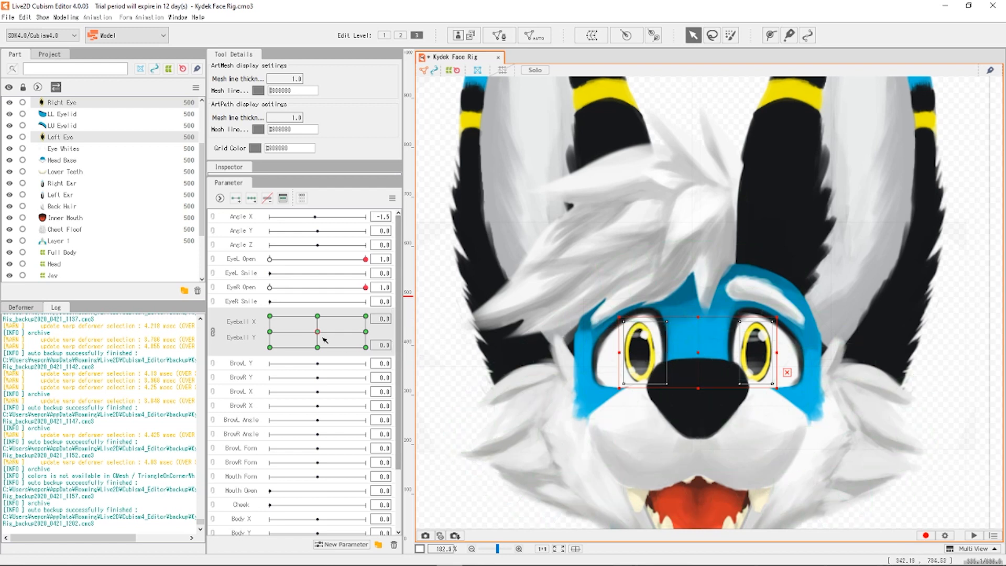
{"action": "left_click_drag", "start_coordinate": [317, 332], "coordinate": [366, 332]}
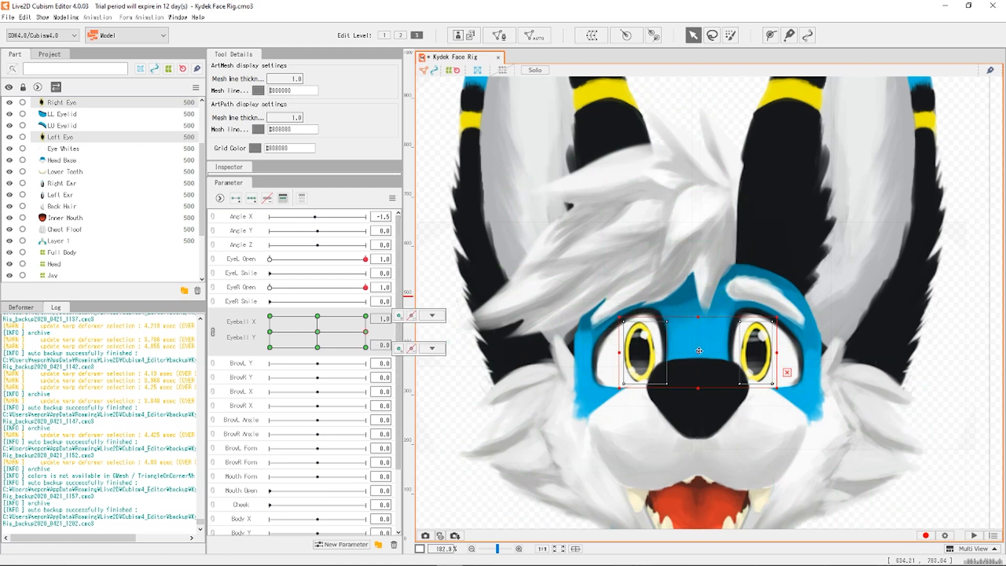
{"action": "left_click_drag", "start_coordinate": [699, 351], "coordinate": [712, 349]}
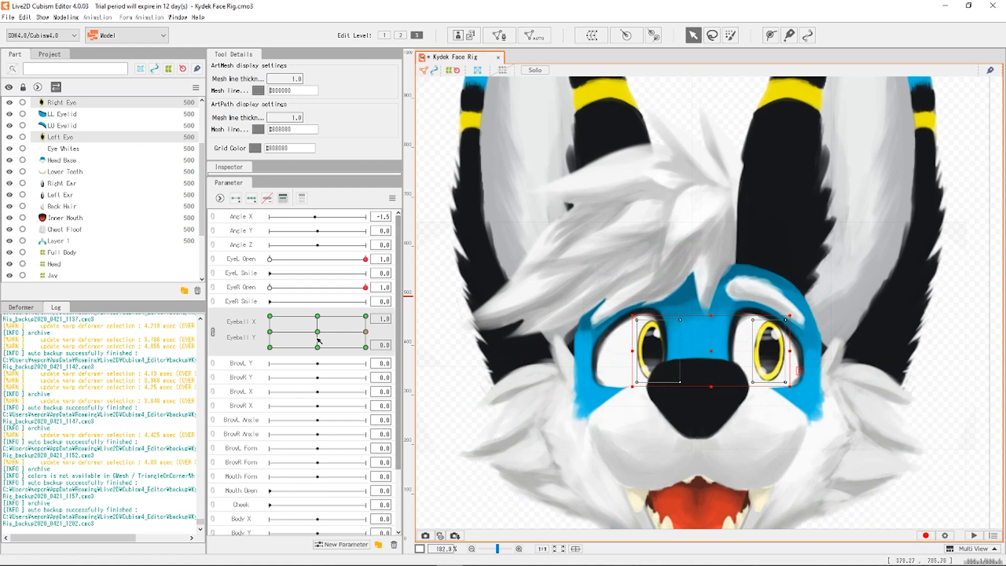
At Eyeball X -1.0 and Eyeball Y 0.0, move the Right Eye and Left Eye together to the left.
{"action": "left_click", "coordinate": [270, 332]}
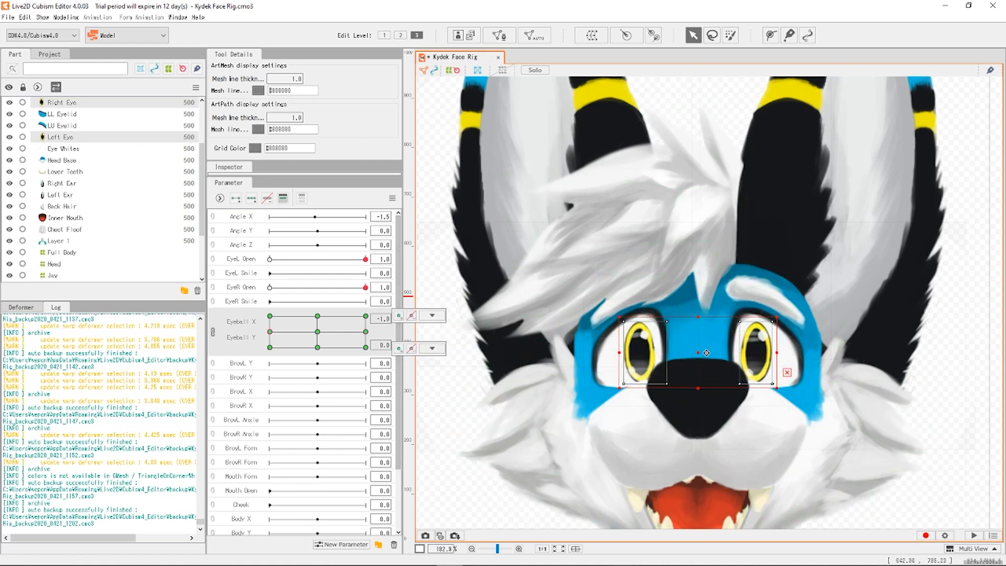
{"action": "left_click_drag", "start_coordinate": [705, 354], "coordinate": [685, 352]}
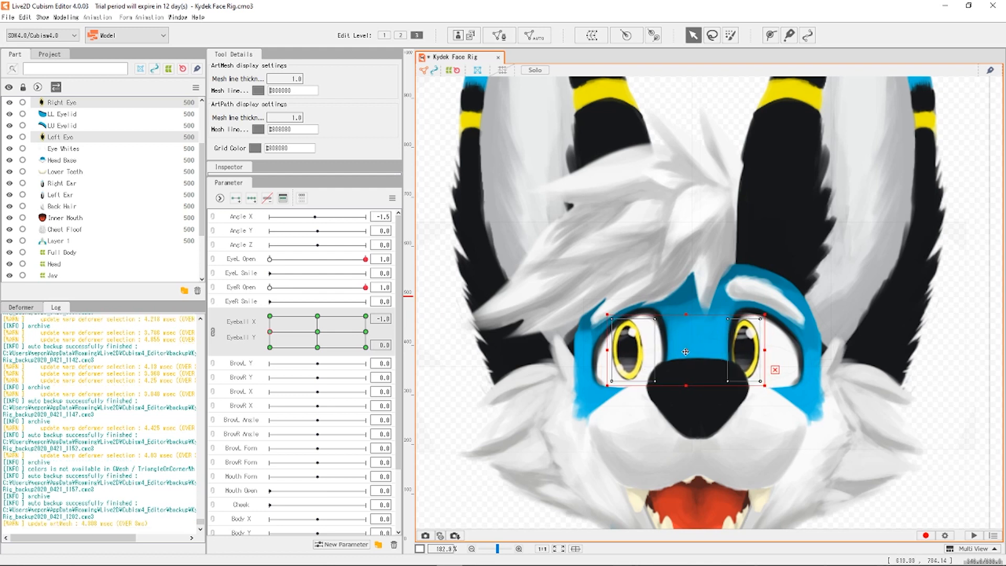
At Eyeball X 0.0, move both irises straight up for Eyeball Y 1.0 and straight down for Eyeball Y -1.0.
{"action": "left_click", "coordinate": [318, 316]}
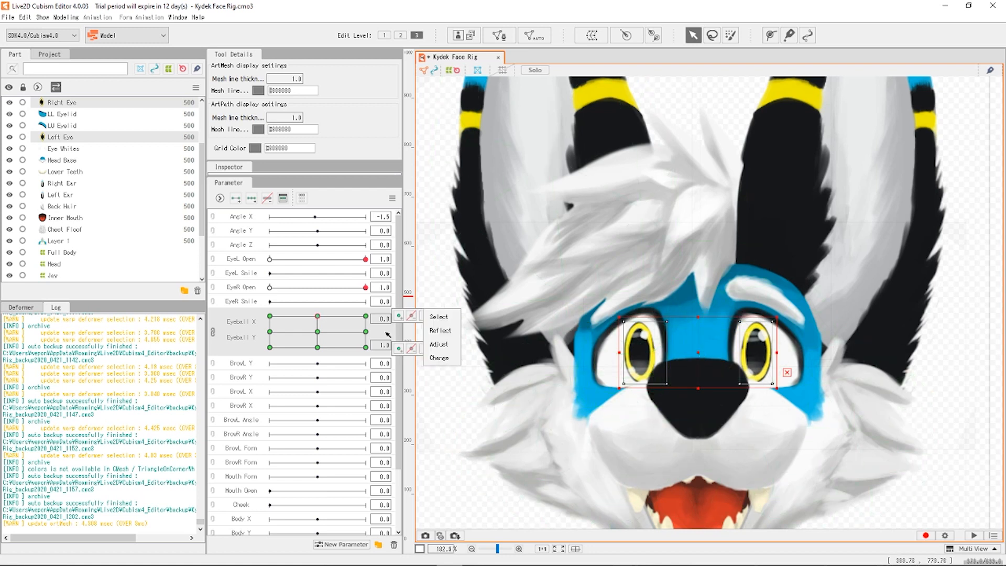
{"action": "left_click_drag", "start_coordinate": [693, 355], "coordinate": [701, 324]}
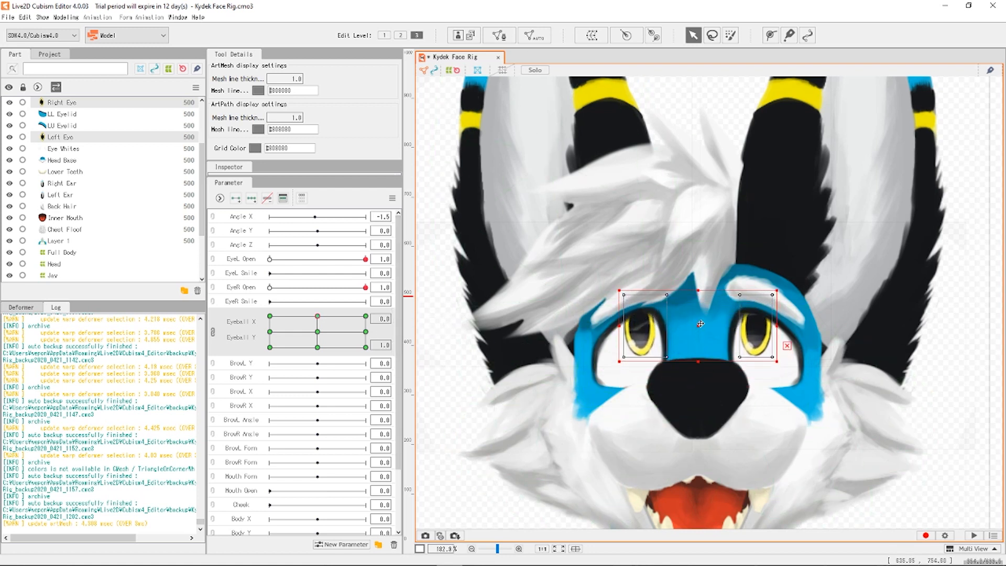
{"action": "left_click", "coordinate": [317, 348]}
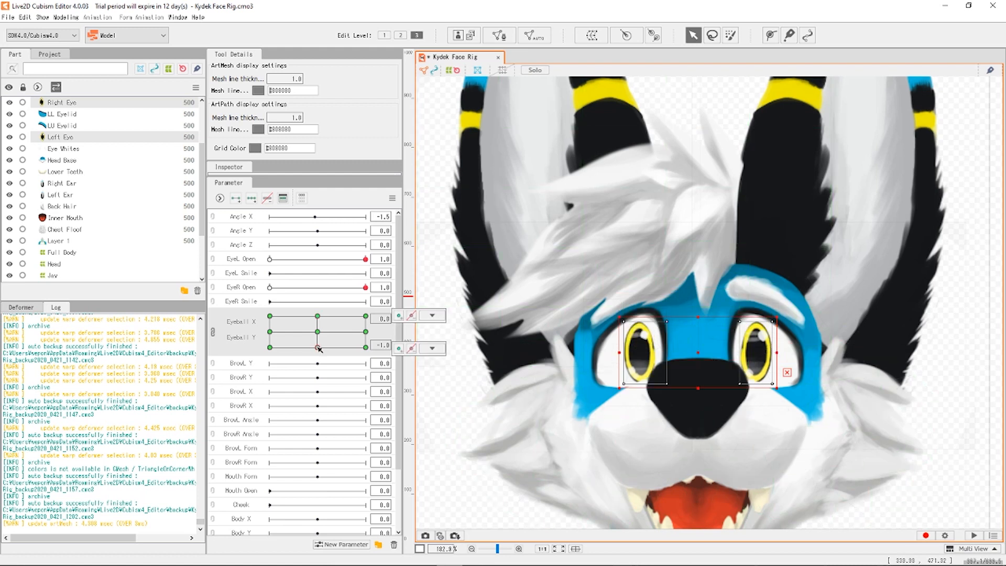
{"action": "left_click_drag", "start_coordinate": [698, 354], "coordinate": [696, 379]}
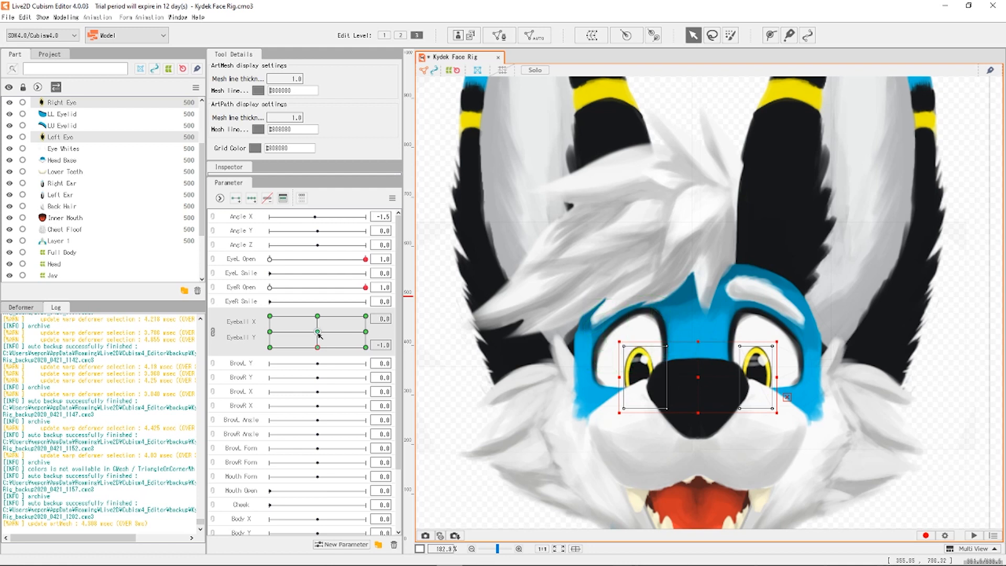
At Eyeball Y 1.0, move both irises up and right for Eyeball X 1.0, up and left for -1.0, and compare the two poses.
{"action": "left_click_drag", "start_coordinate": [347, 328], "coordinate": [392, 311]}
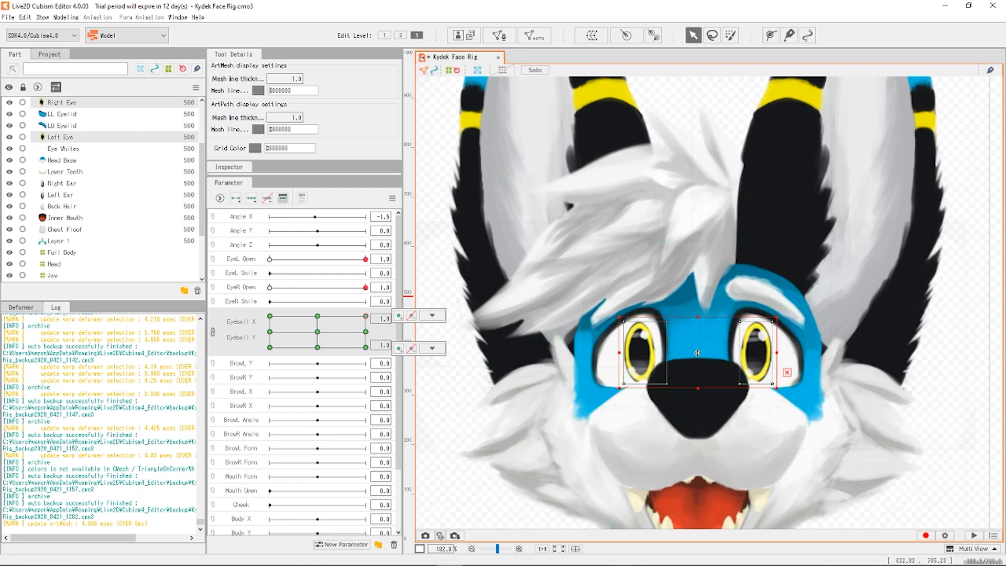
{"action": "left_click_drag", "start_coordinate": [698, 350], "coordinate": [708, 325]}
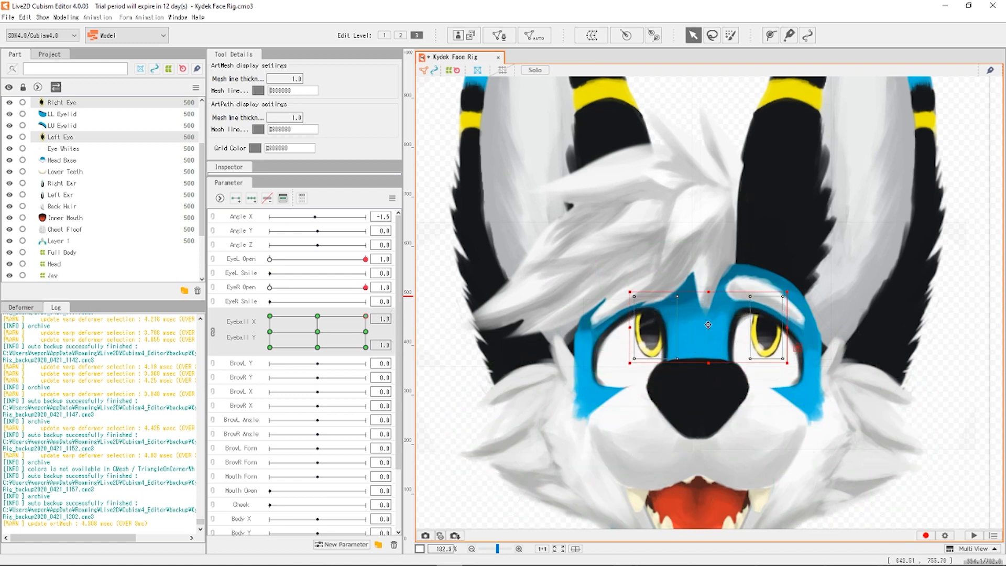
{"action": "left_click", "coordinate": [269, 316]}
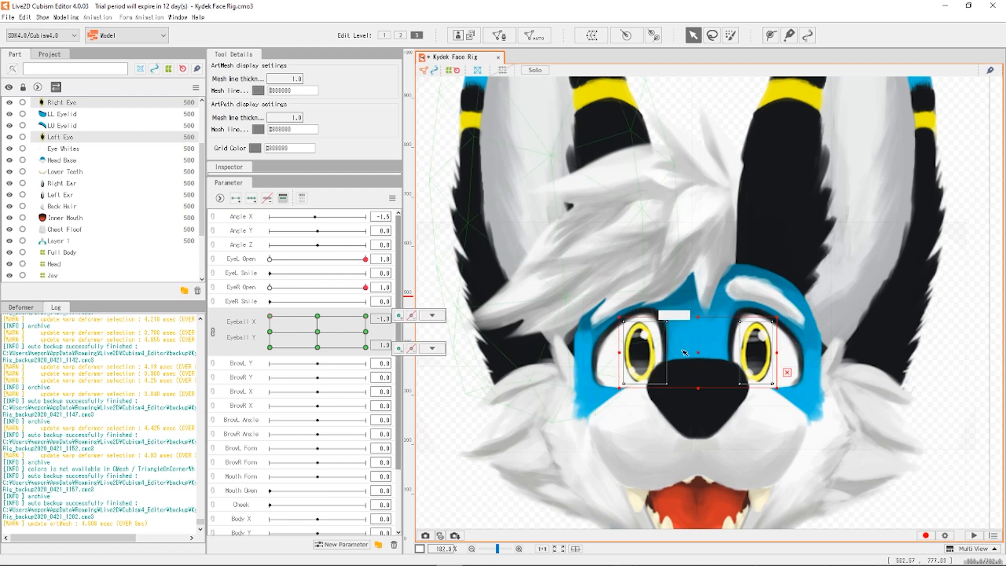
{"action": "left_click_drag", "start_coordinate": [685, 352], "coordinate": [687, 330]}
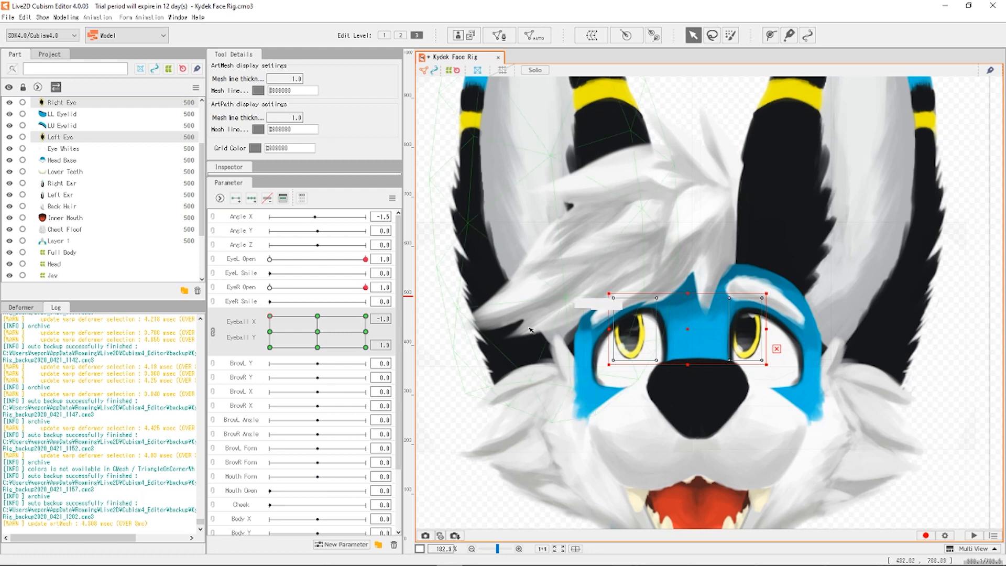
{"action": "left_click", "coordinate": [366, 317]}
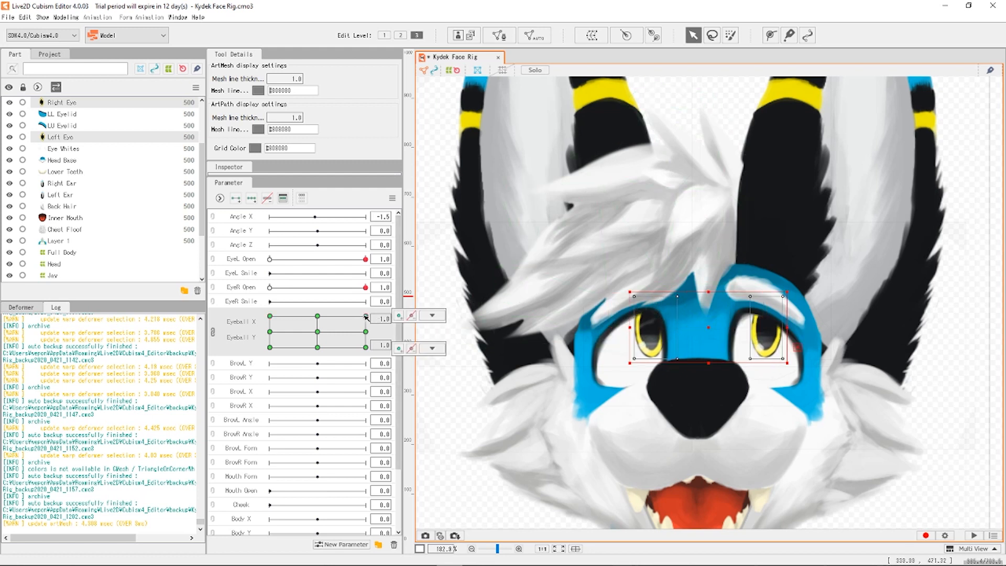
{"action": "left_click", "coordinate": [270, 316]}
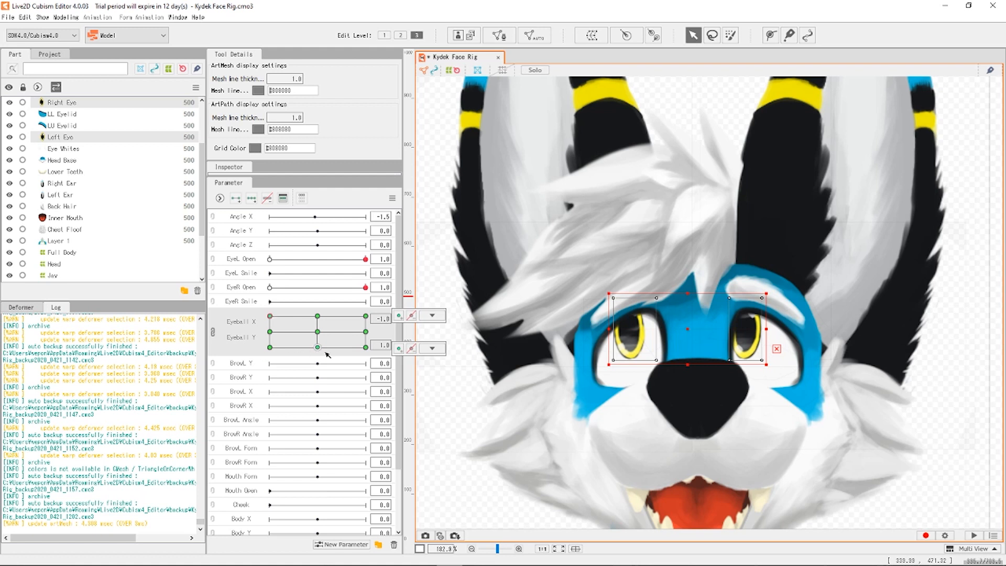
{"action": "left_click", "coordinate": [366, 318]}
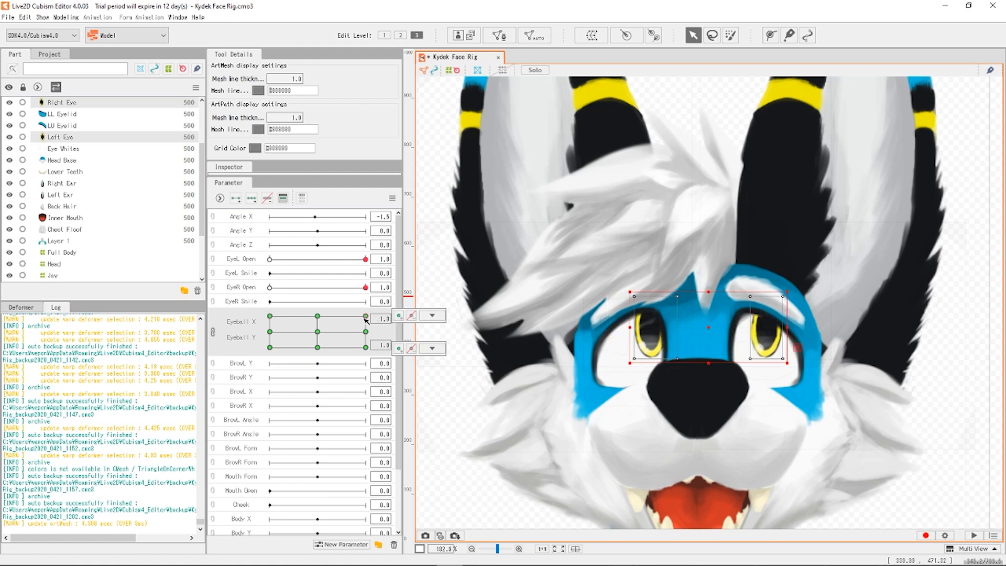
At Eyeball Y -1.0, move both irises down and left for Eyeball X -1.0, and down and right for Eyeball X 1.0.
{"action": "left_click", "coordinate": [318, 347]}
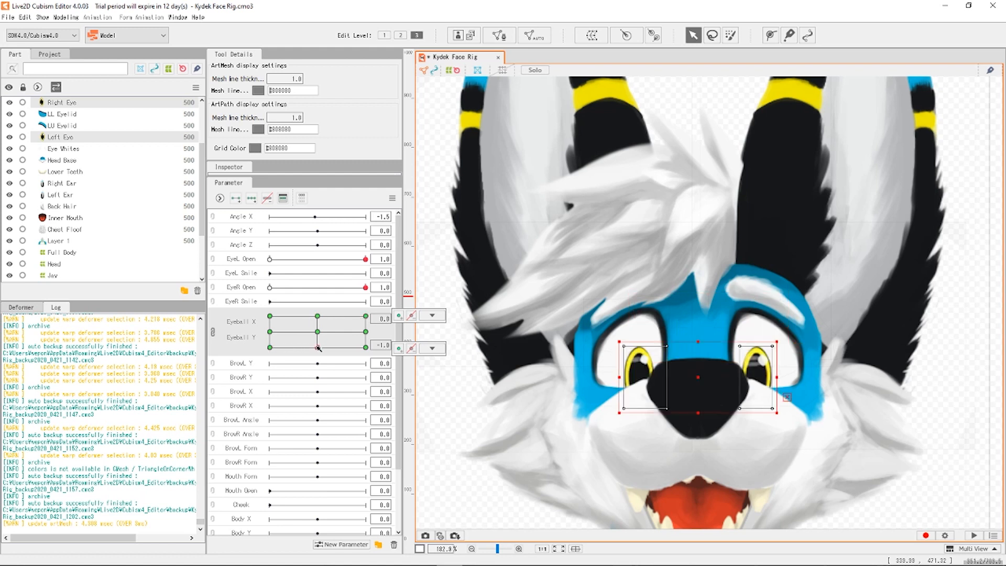
{"action": "left_click", "coordinate": [270, 347]}
{"action": "left_click_drag", "start_coordinate": [693, 357], "coordinate": [689, 378]}
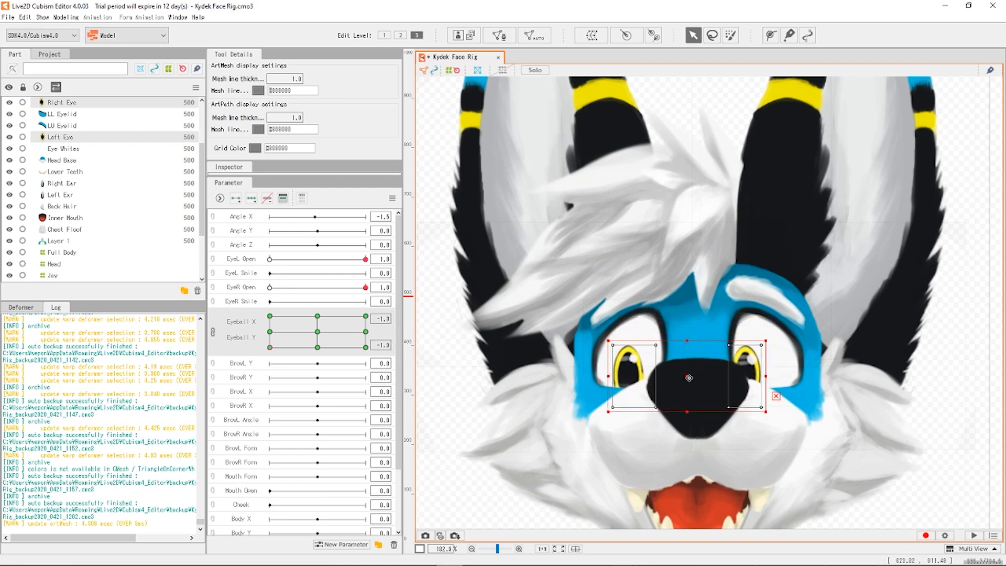
{"action": "left_click", "coordinate": [366, 347]}
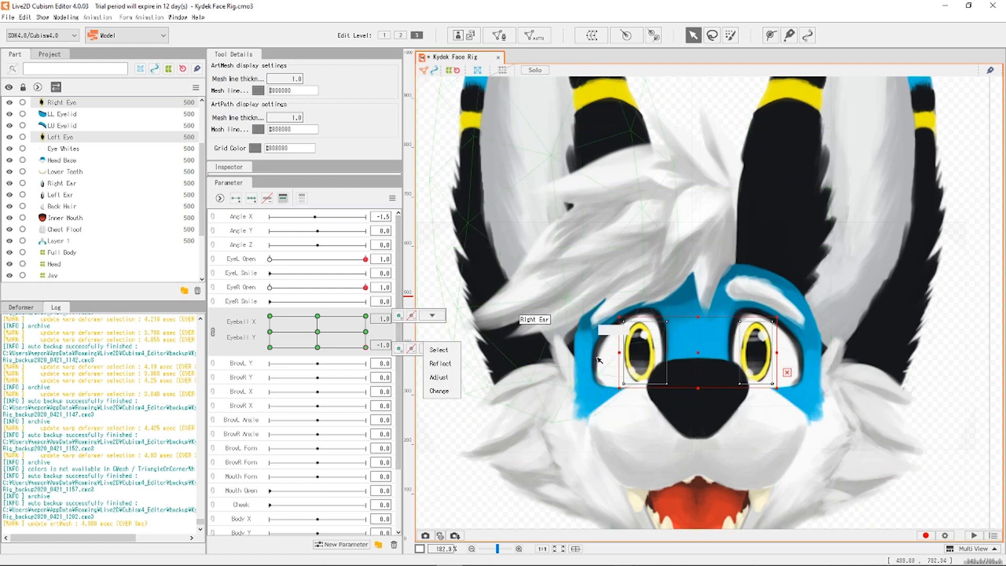
{"action": "left_click_drag", "start_coordinate": [704, 355], "coordinate": [713, 378]}
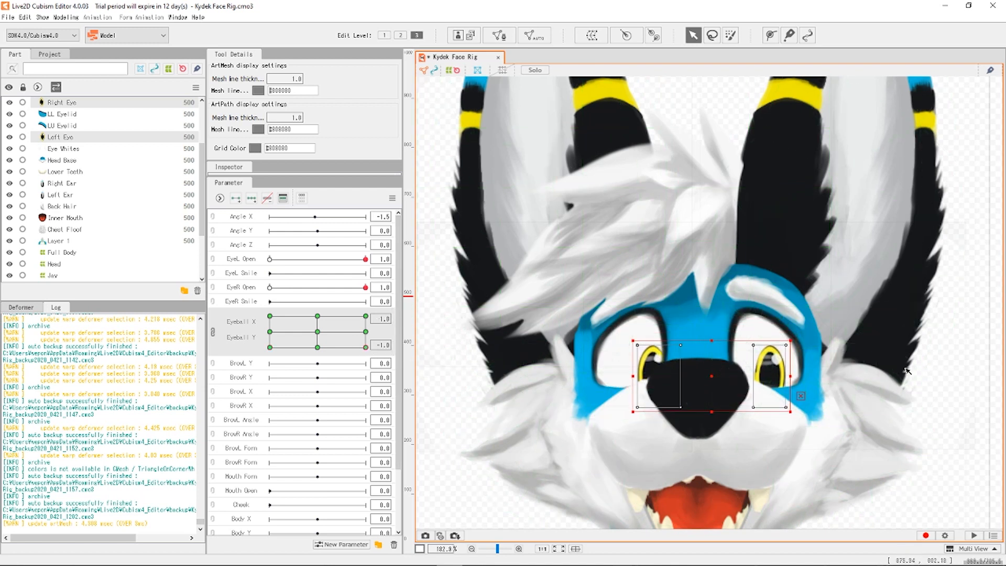
Test the iris movement across the combined Eyeball X and Eyeball Y grid and deselect both eyes.
{"action": "left_click", "coordinate": [324, 321]}
{"action": "mouse_move", "coordinate": [323, 321]}
{"action": "left_mouse_down"}
{"action": "mouse_move", "coordinate": [314, 332]}
{"action": "mouse_move", "coordinate": [294, 321]}
{"action": "mouse_move", "coordinate": [328, 343]}
{"action": "mouse_move", "coordinate": [286, 332]}
{"action": "mouse_move", "coordinate": [337, 324]}
{"action": "mouse_move", "coordinate": [359, 335]}
{"action": "mouse_move", "coordinate": [314, 338]}
{"action": "mouse_move", "coordinate": [356, 332]}
{"action": "mouse_move", "coordinate": [315, 331]}
{"action": "mouse_move", "coordinate": [337, 333]}
{"action": "mouse_move", "coordinate": [330, 334]}
{"action": "left_mouse_up"}
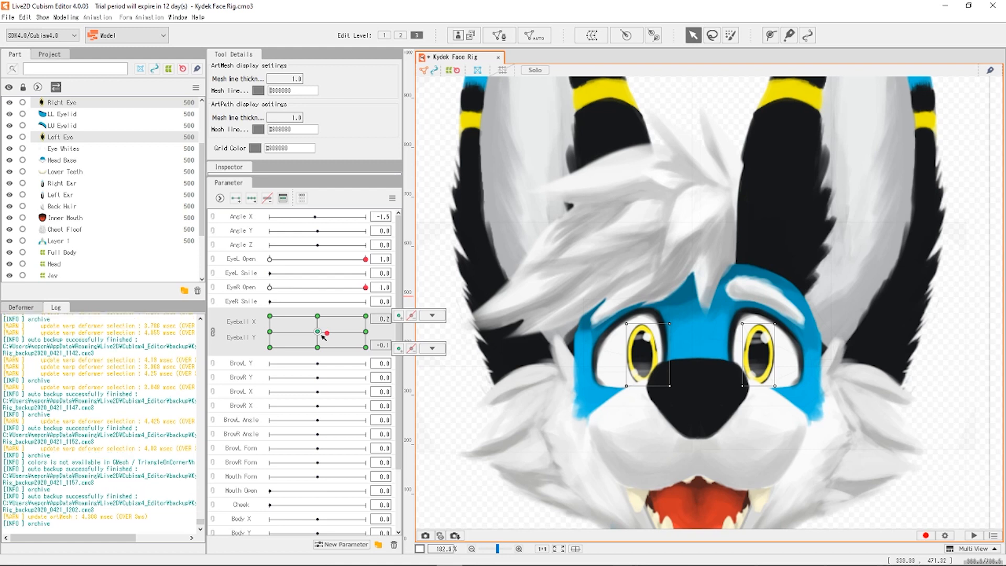
{"action": "left_click", "coordinate": [459, 338]}
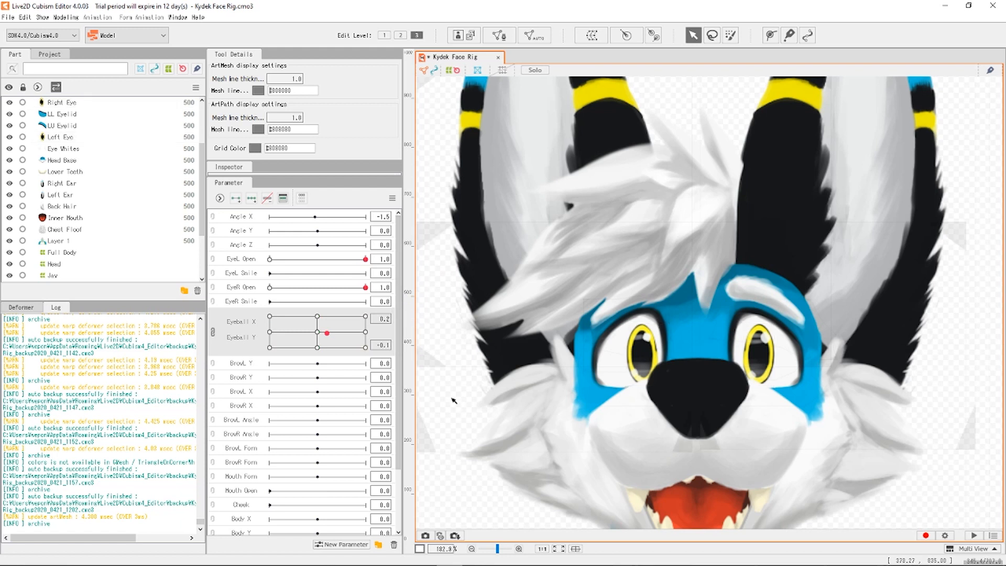